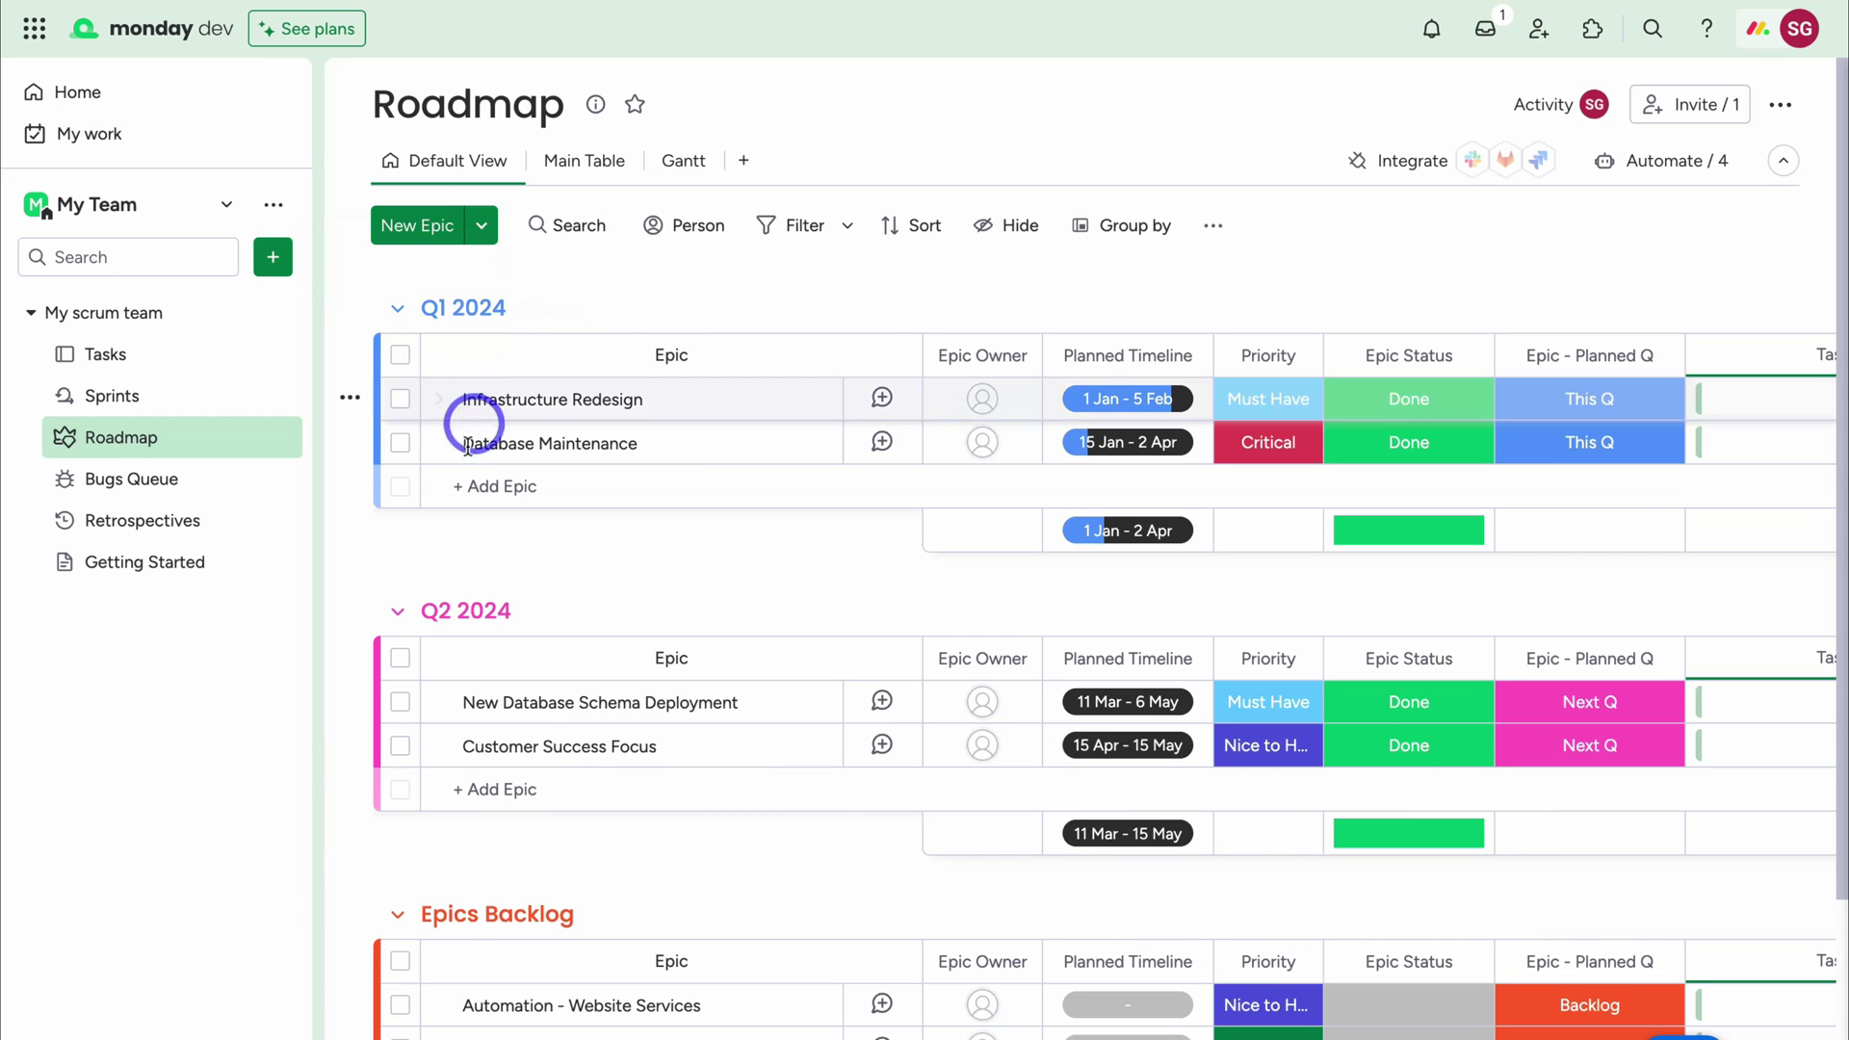
{"action": "scroll", "coordinate": [438, 602], "scroll_direction": "down", "scroll_amount": 2}
{"action": "scroll", "coordinate": [438, 602], "scroll_direction": "down", "scroll_amount": 1}
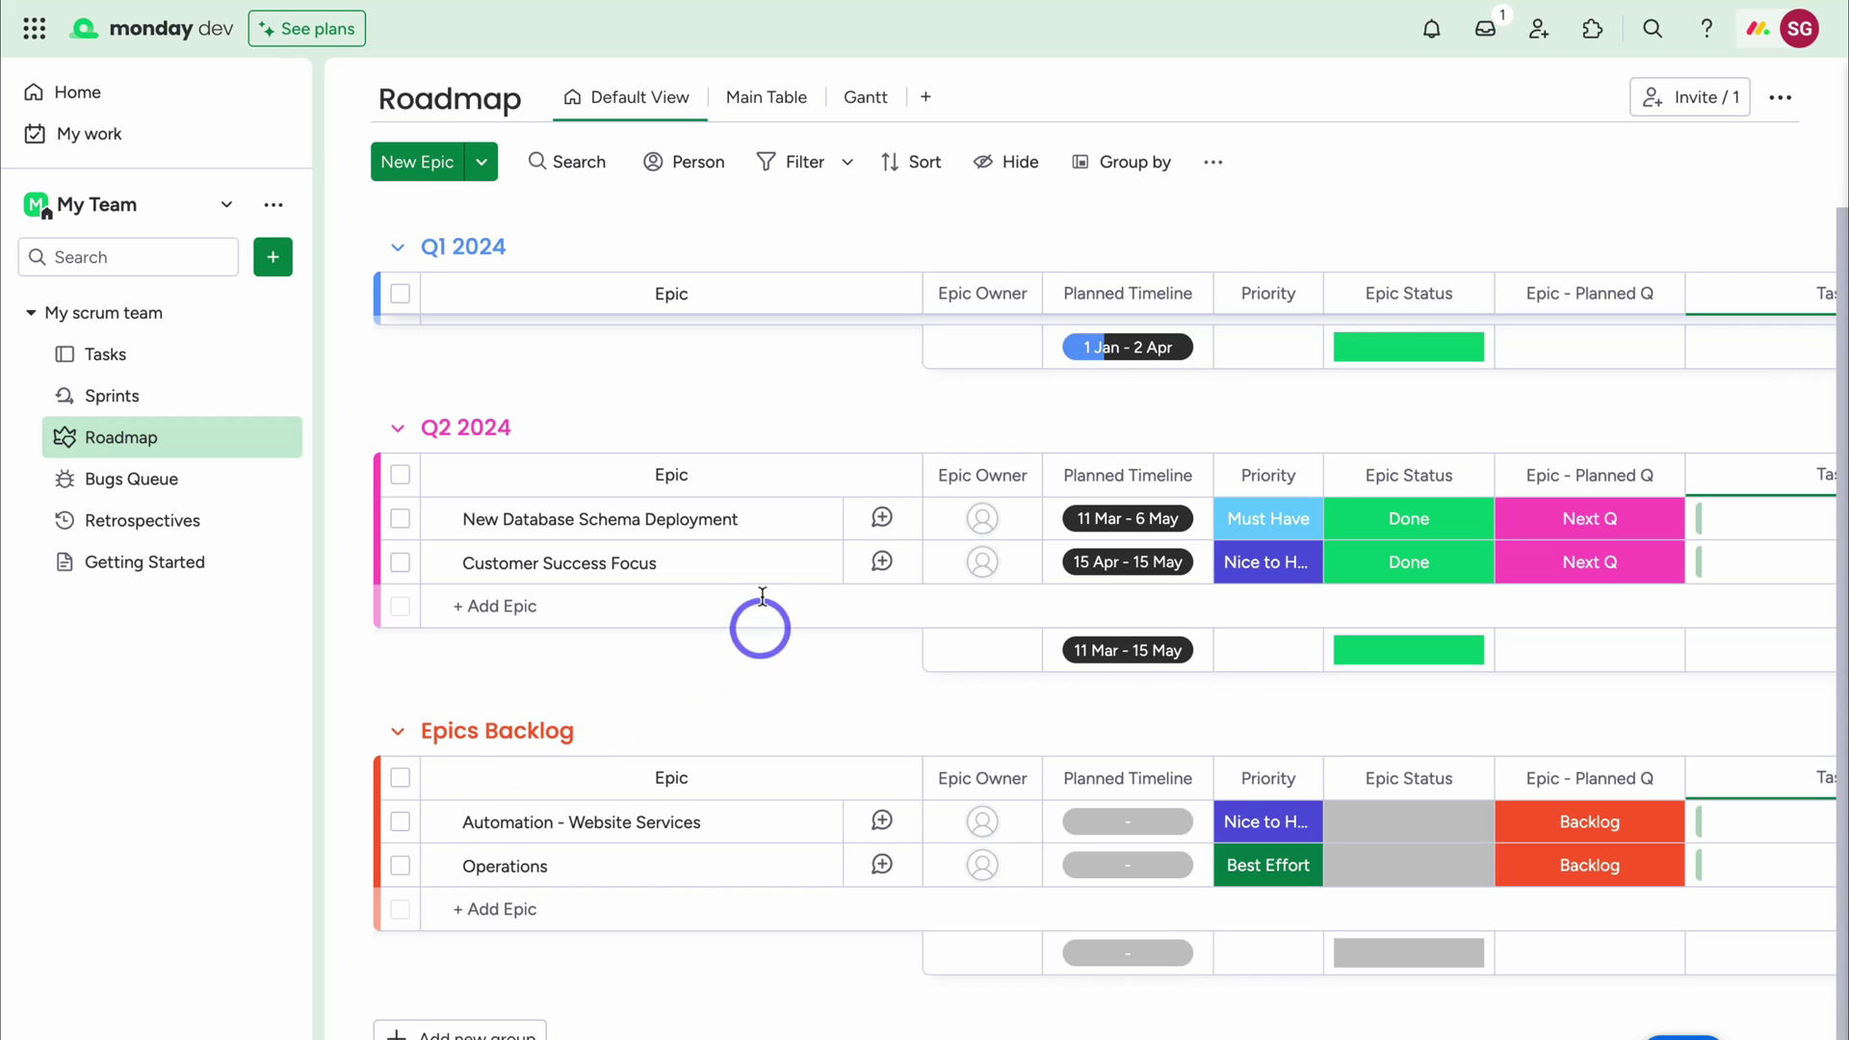
{"action": "scroll", "coordinate": [738, 525], "scroll_direction": "up", "scroll_amount": 2}
{"action": "scroll", "coordinate": [694, 605], "scroll_direction": "down", "scroll_amount": 3}
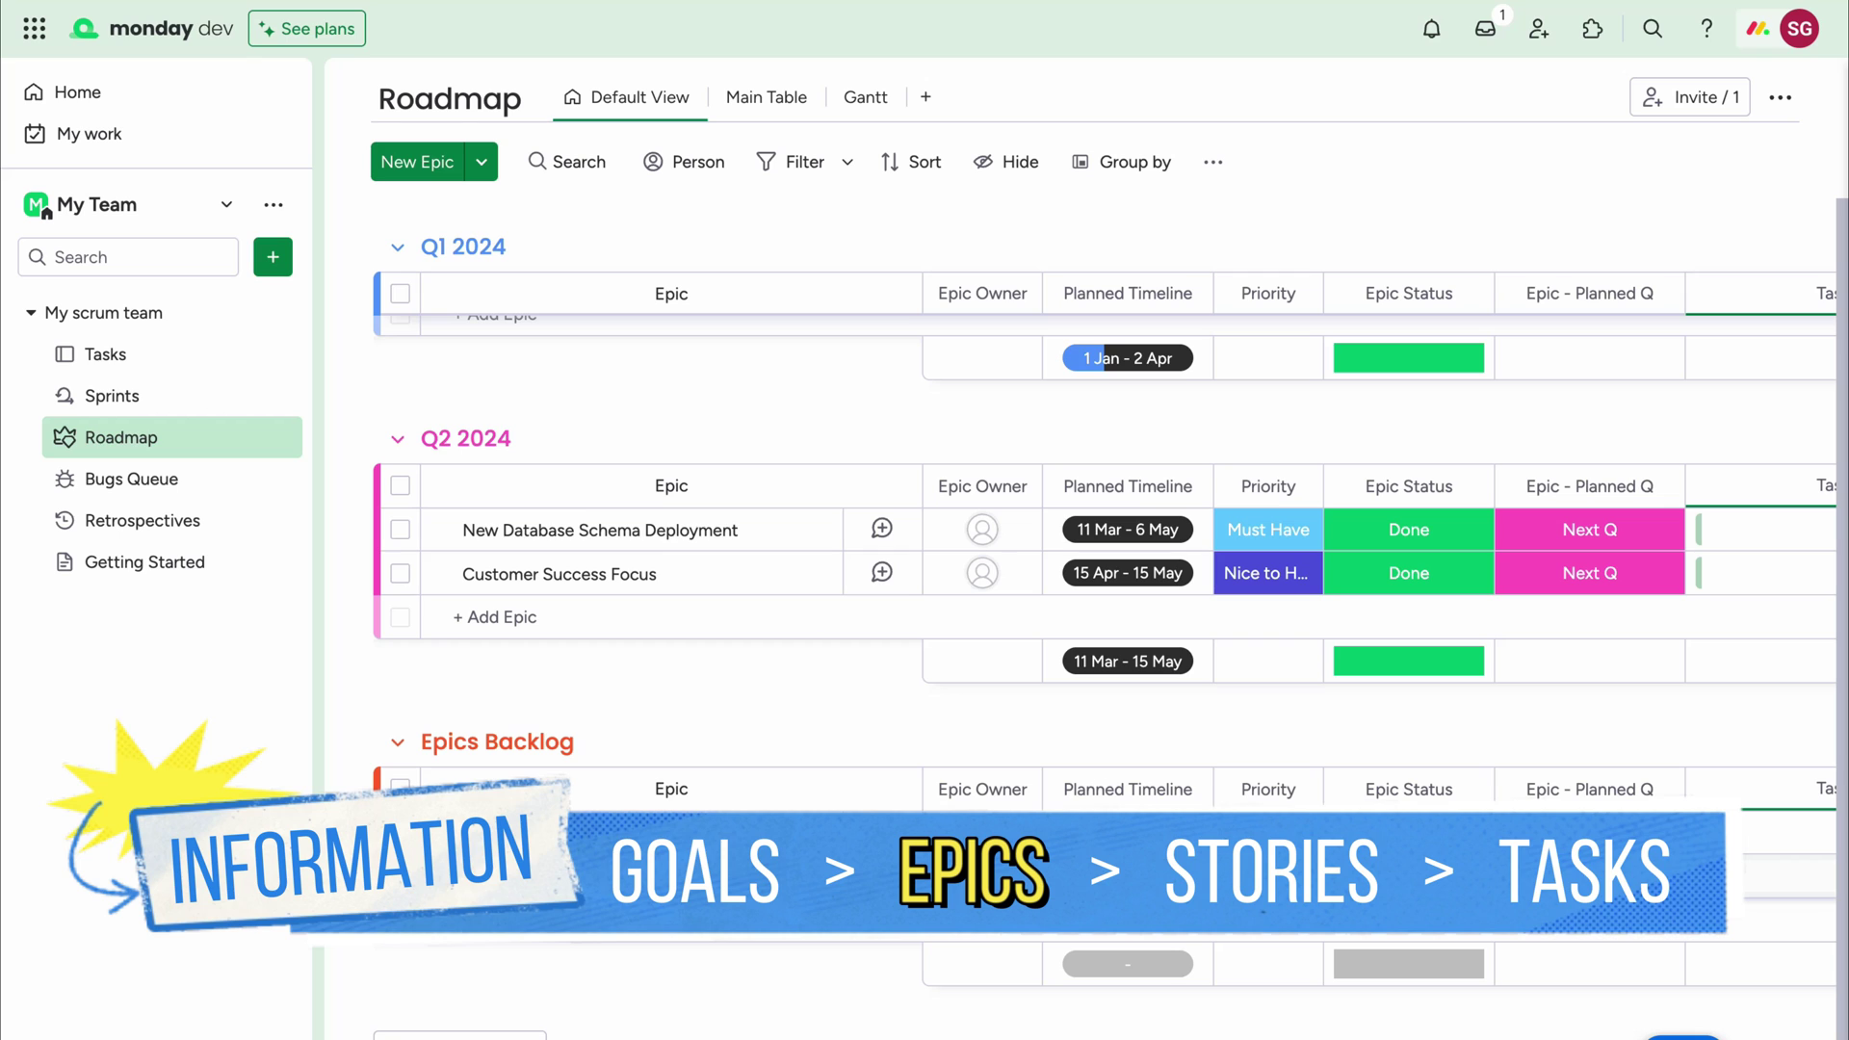
{"action": "scroll", "coordinate": [677, 754], "scroll_direction": "down", "scroll_amount": 1}
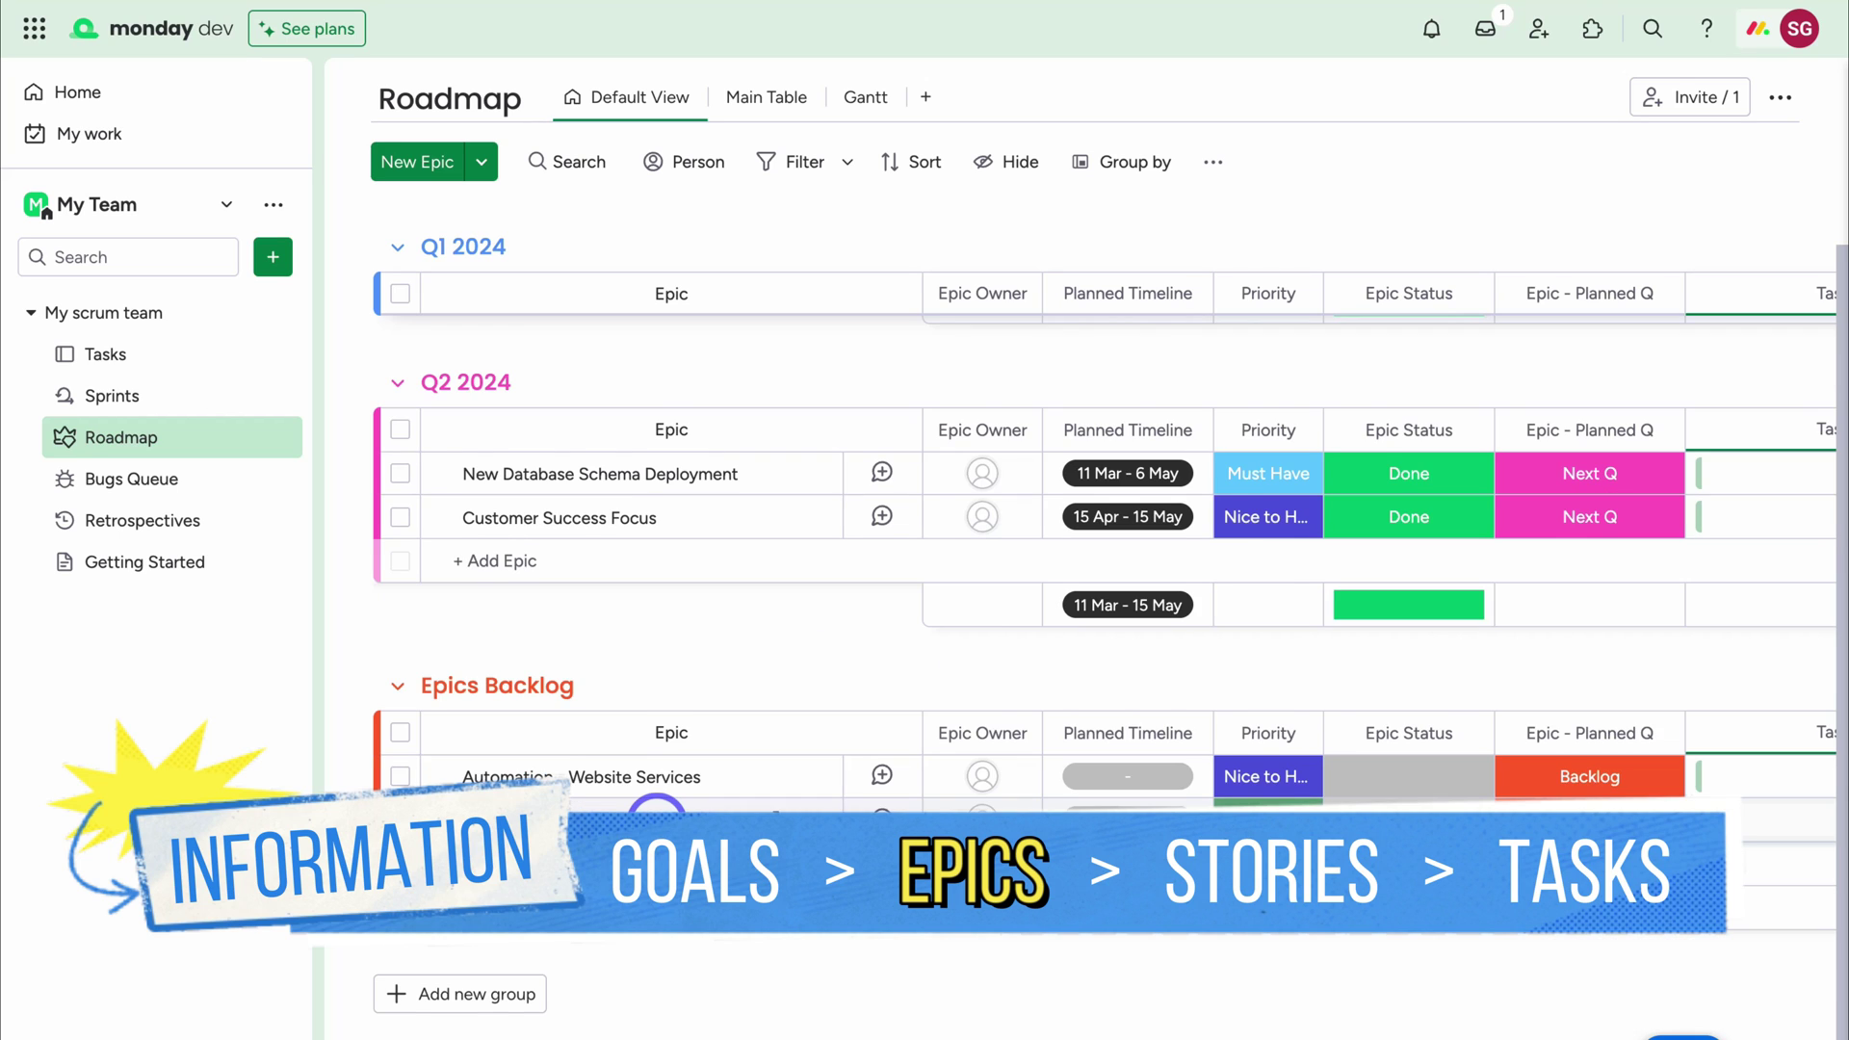
{"action": "scroll", "coordinate": [677, 755], "scroll_direction": "up", "scroll_amount": 5}
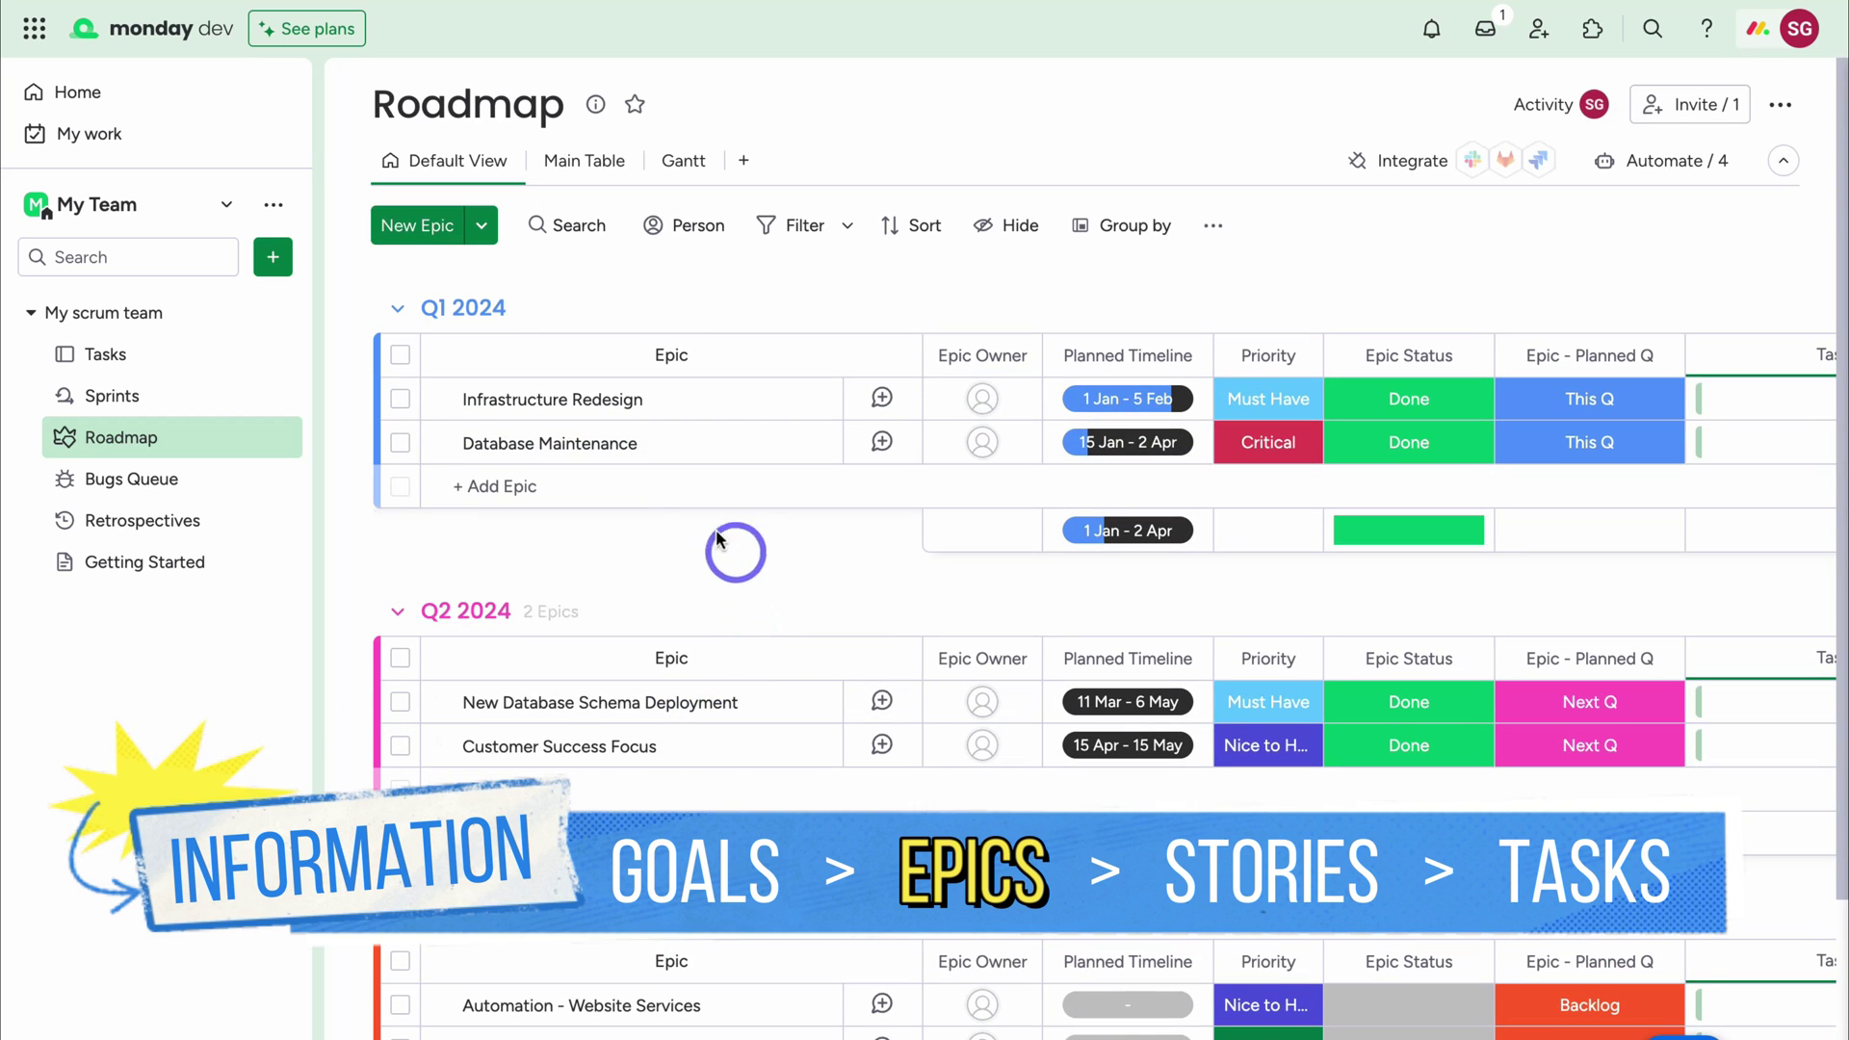
{"action": "scroll", "coordinate": [629, 463], "scroll_direction": "down", "scroll_amount": 2}
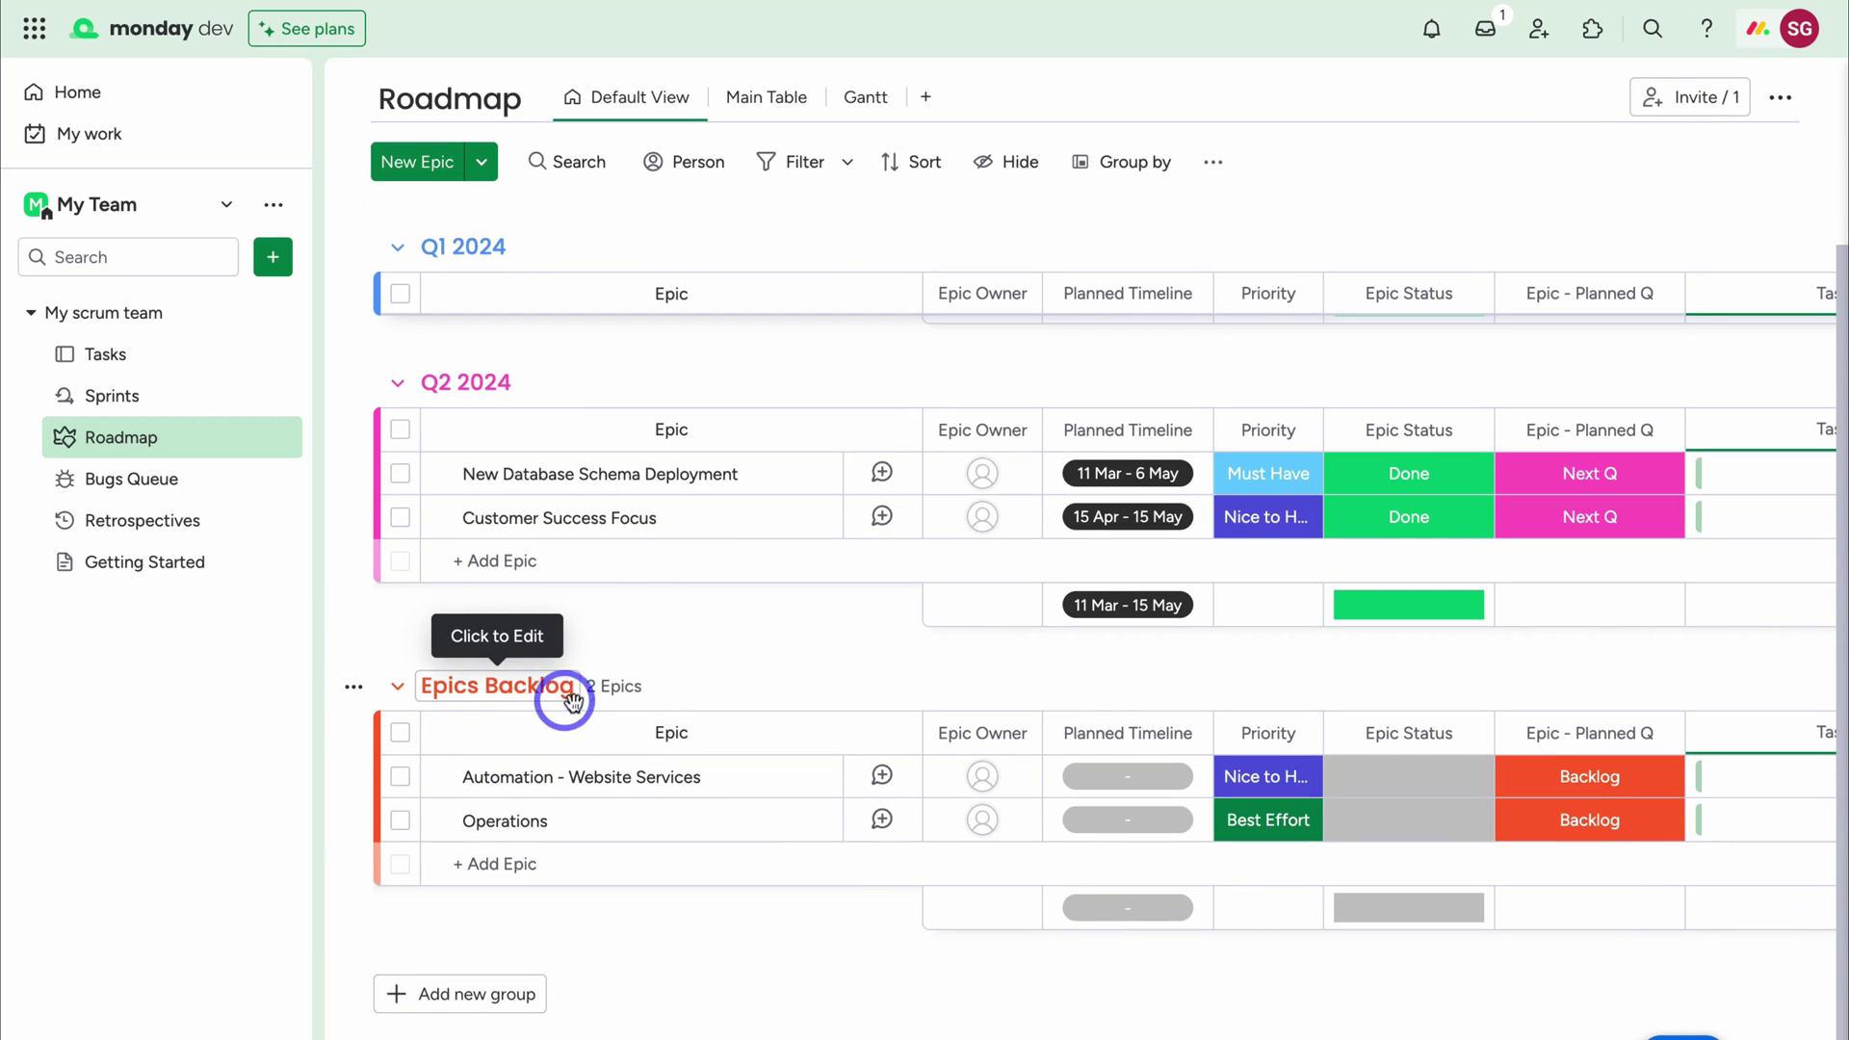
Create the epics 'Contact Management' and 'Forms' as new Epics Backlog items
{"action": "left_click", "coordinate": [498, 864]}
{"action": "type", "text": "Contact Management"}
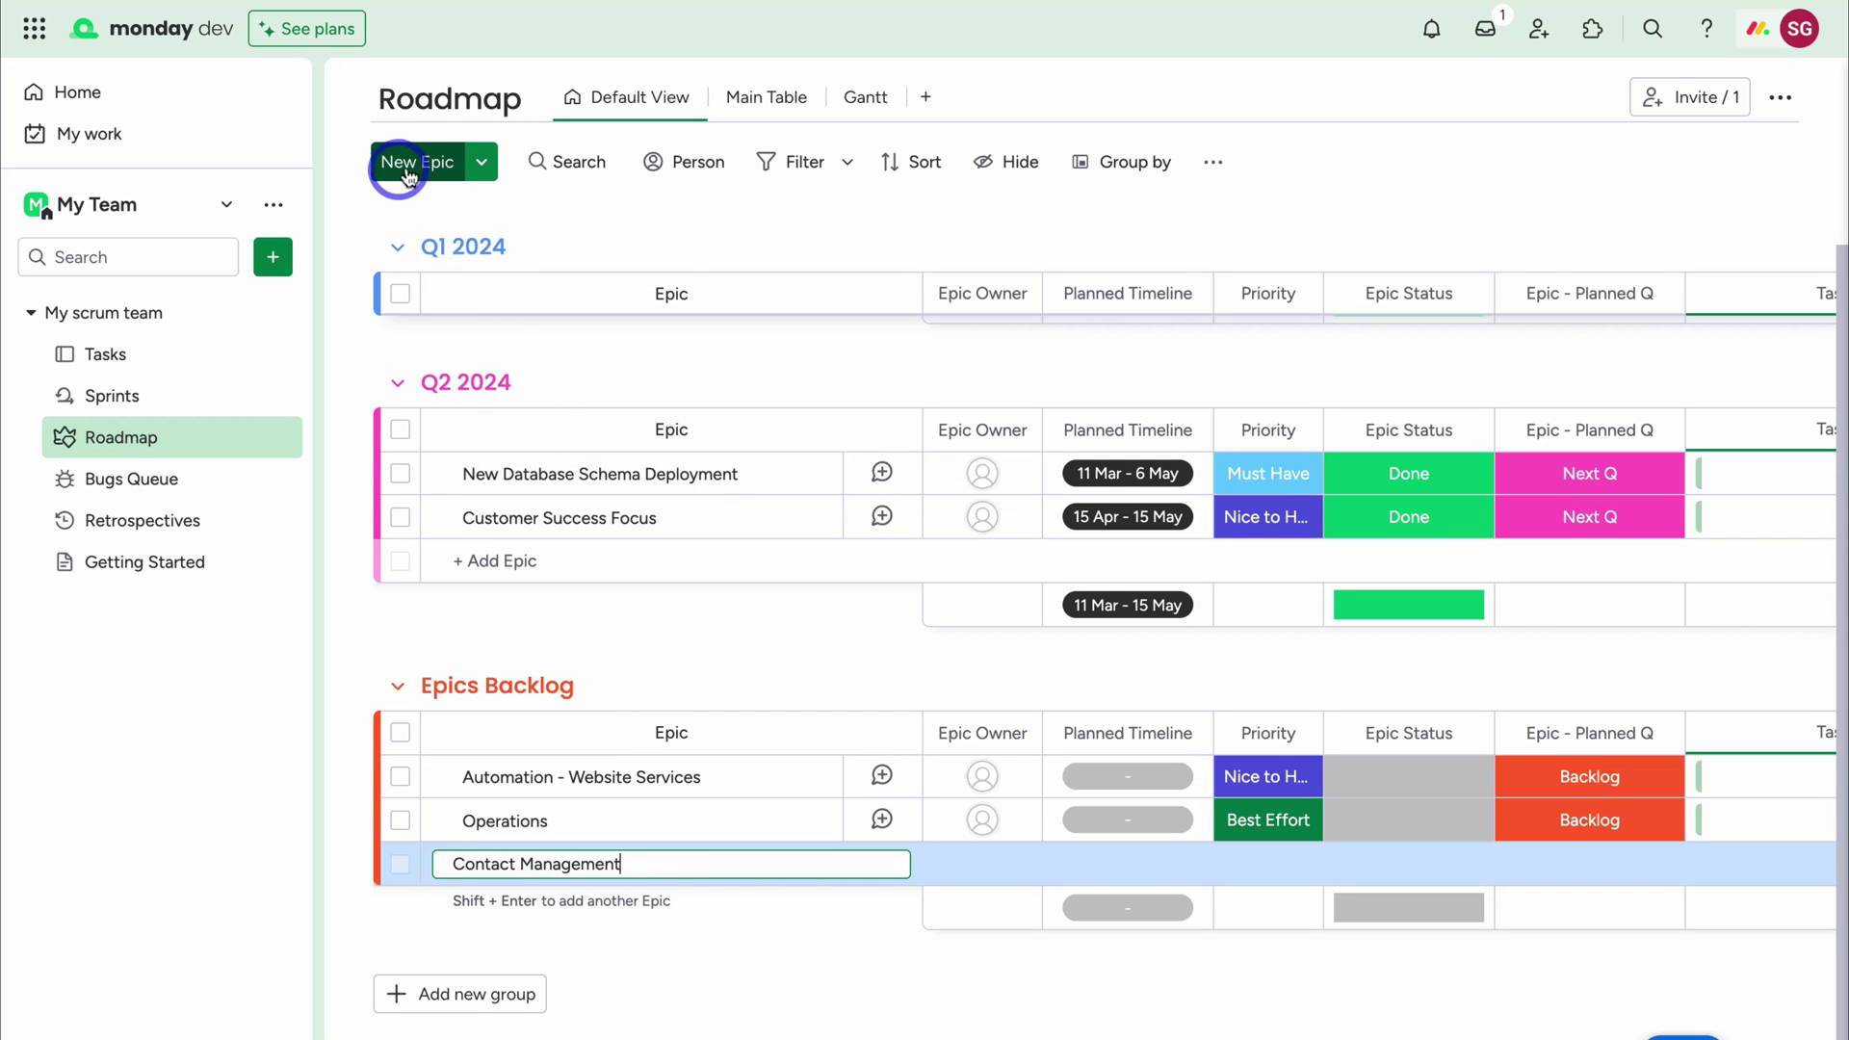
{"action": "key", "text": "Return"}
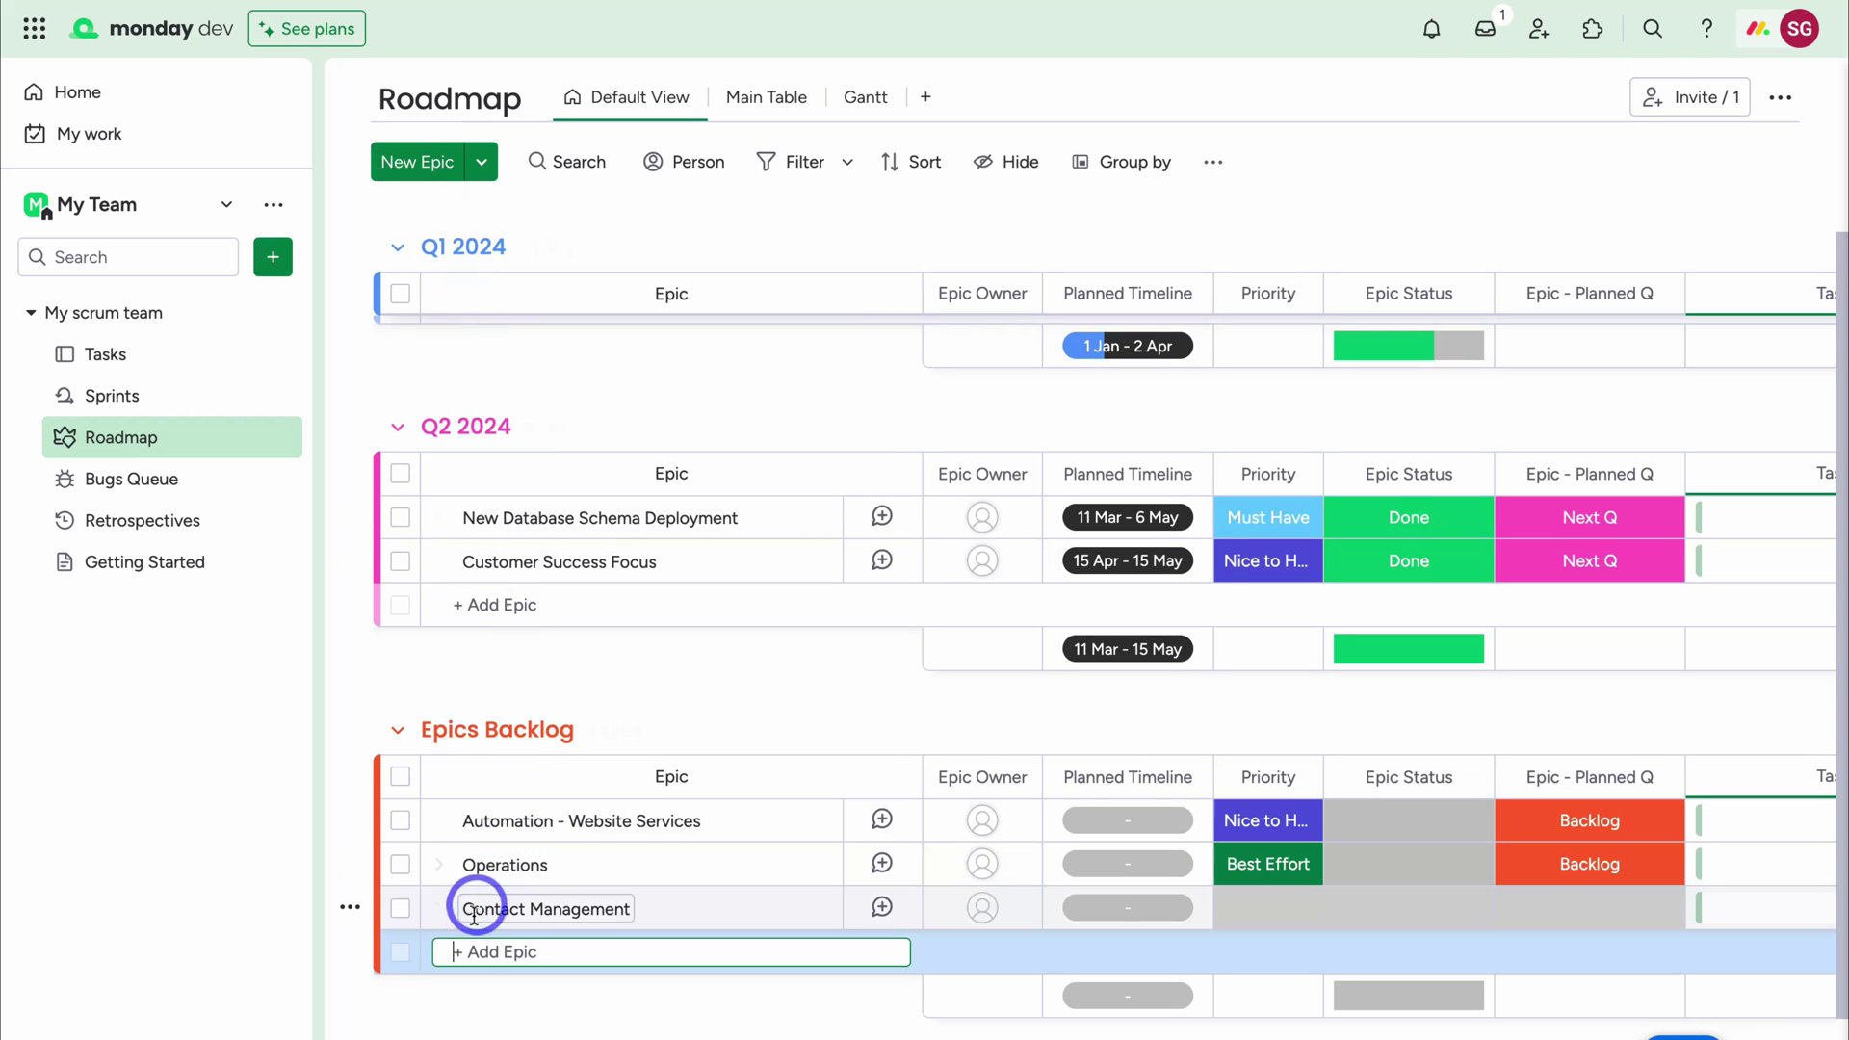
{"action": "type", "text": "Forms"}
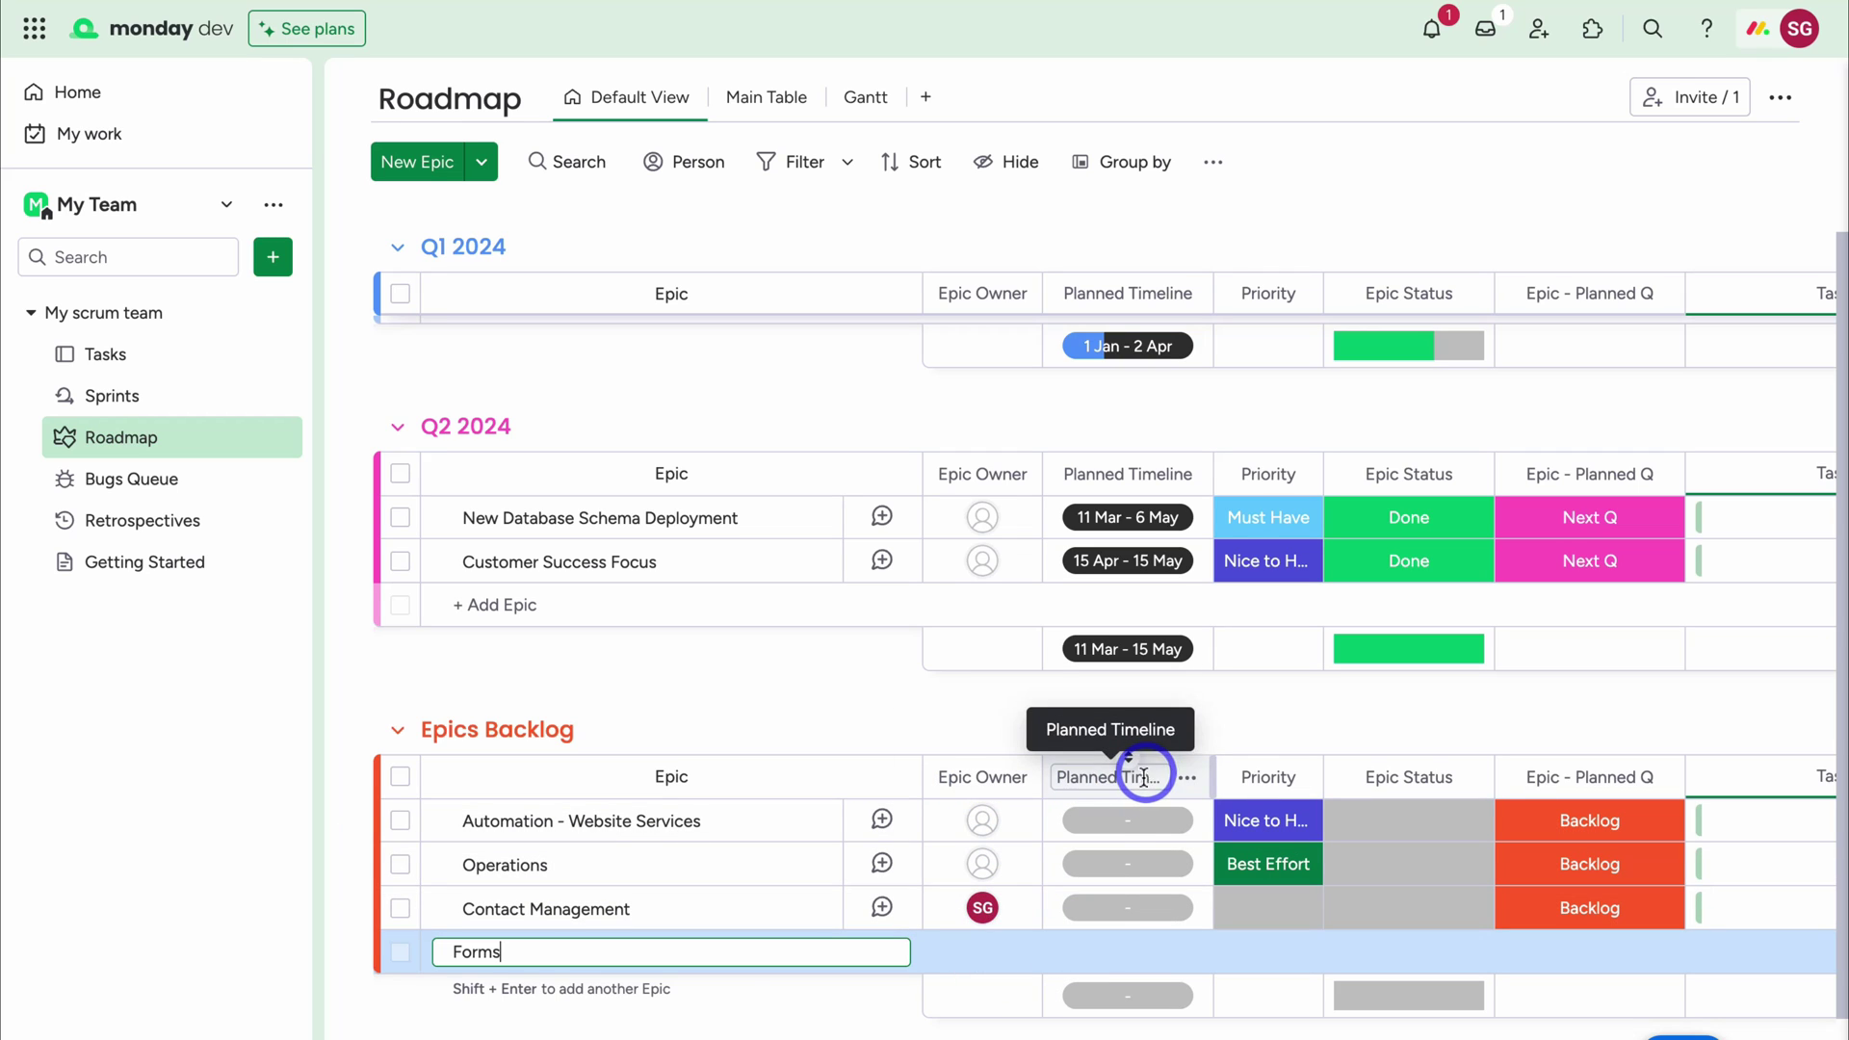
{"action": "key", "text": "Return"}
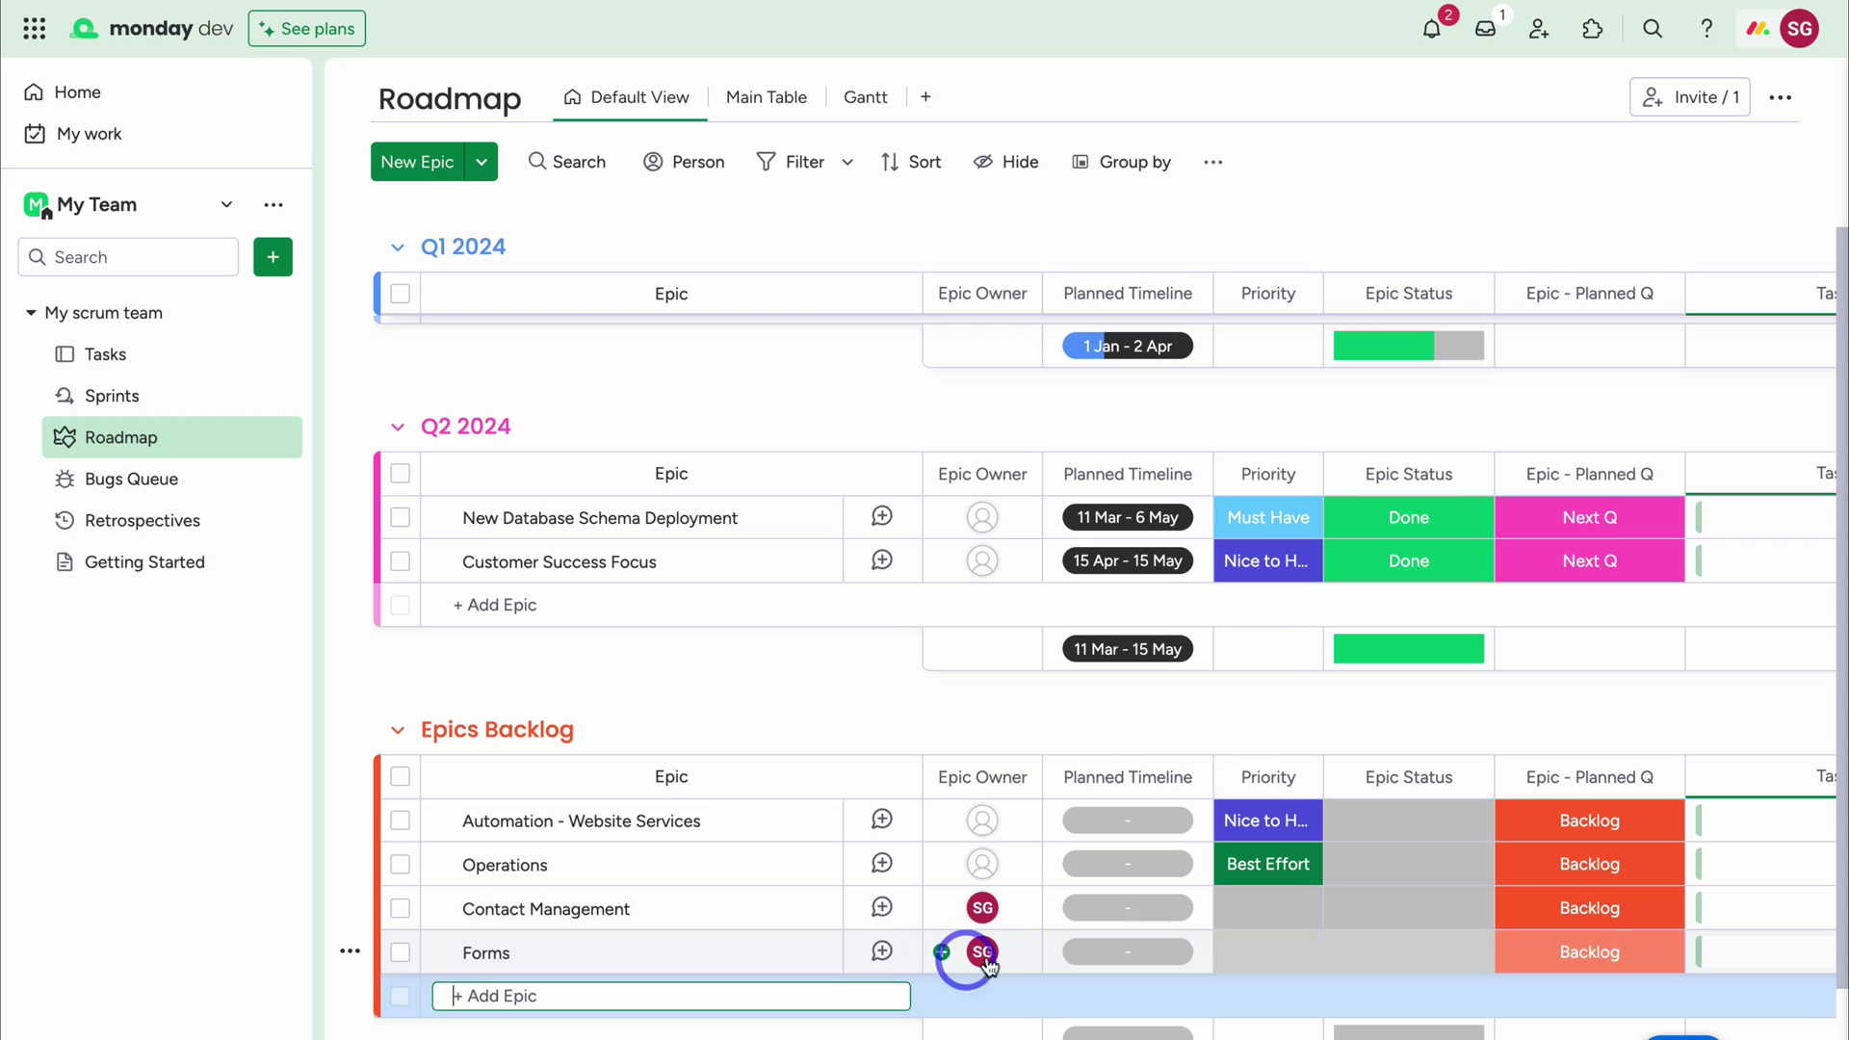
{"action": "scroll", "coordinate": [1138, 956], "scroll_direction": "right", "scroll_amount": 3}
Give the Forms epic Must Have priority and Ready to start status
{"action": "left_click", "coordinate": [1137, 956]}
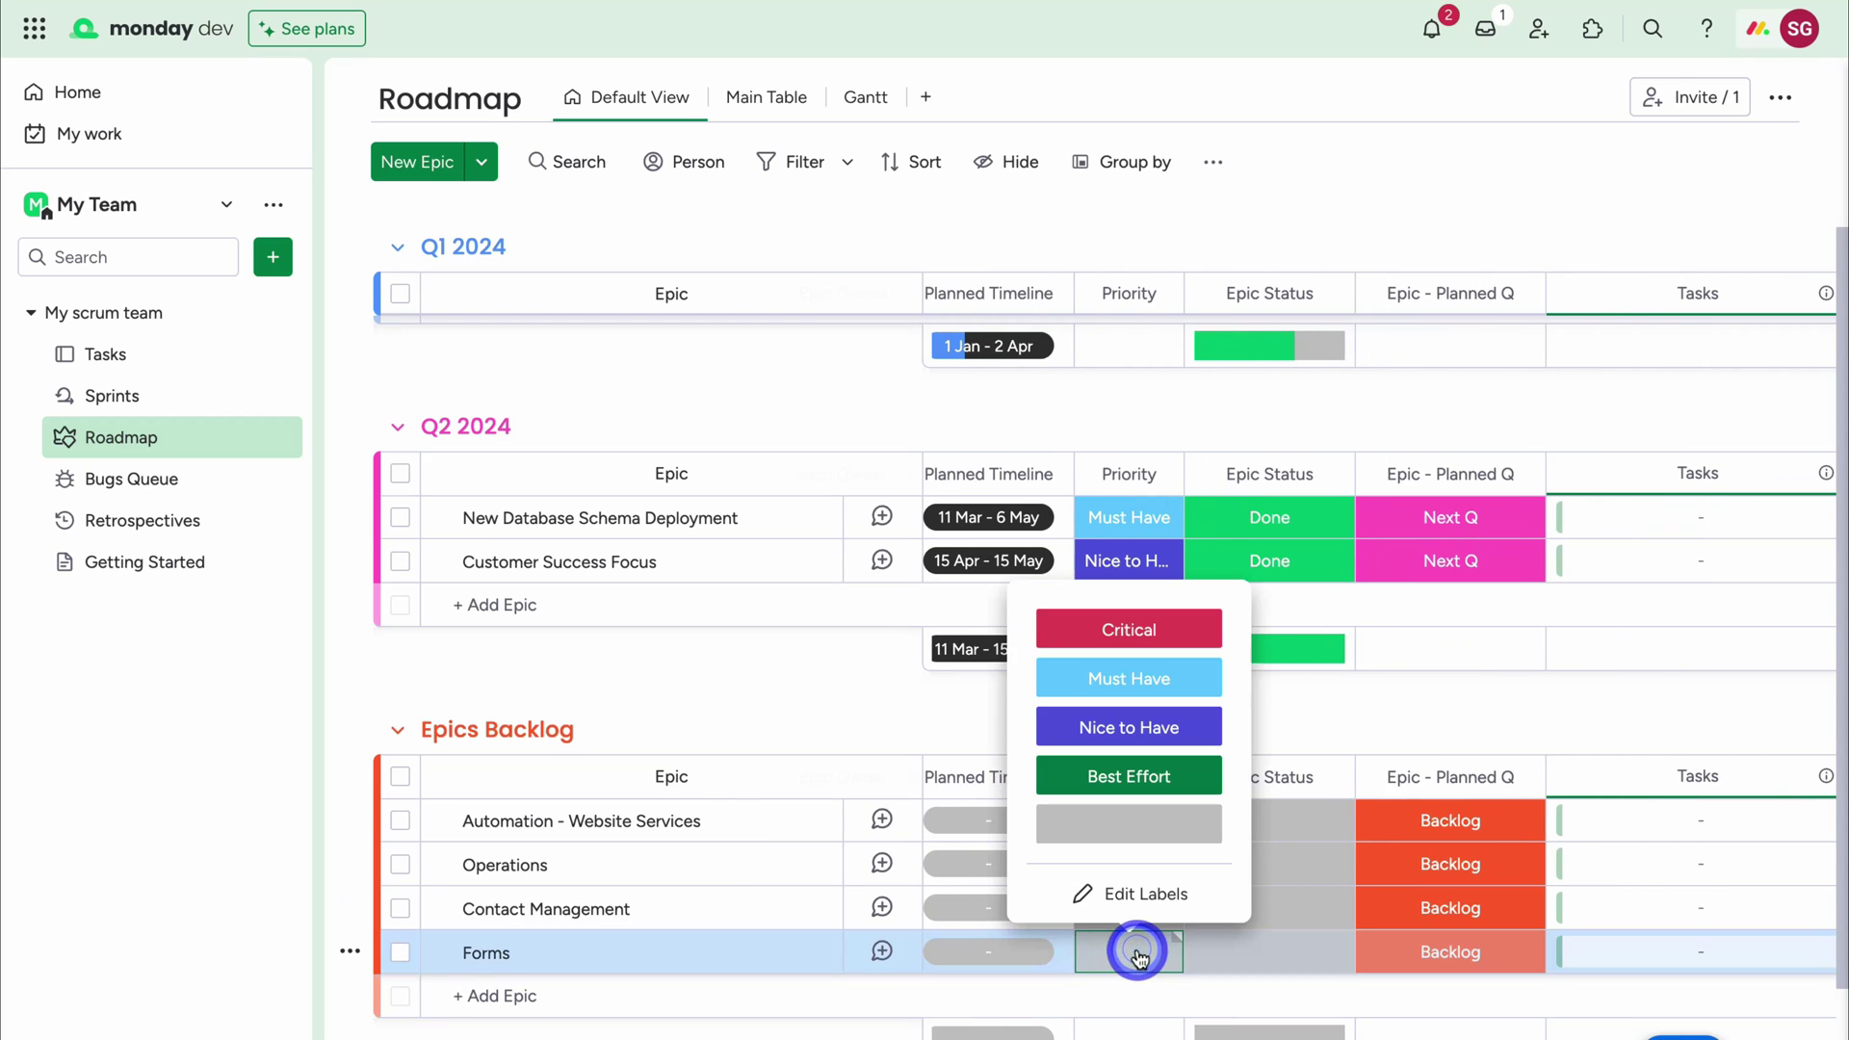
{"action": "left_click", "coordinate": [1195, 691]}
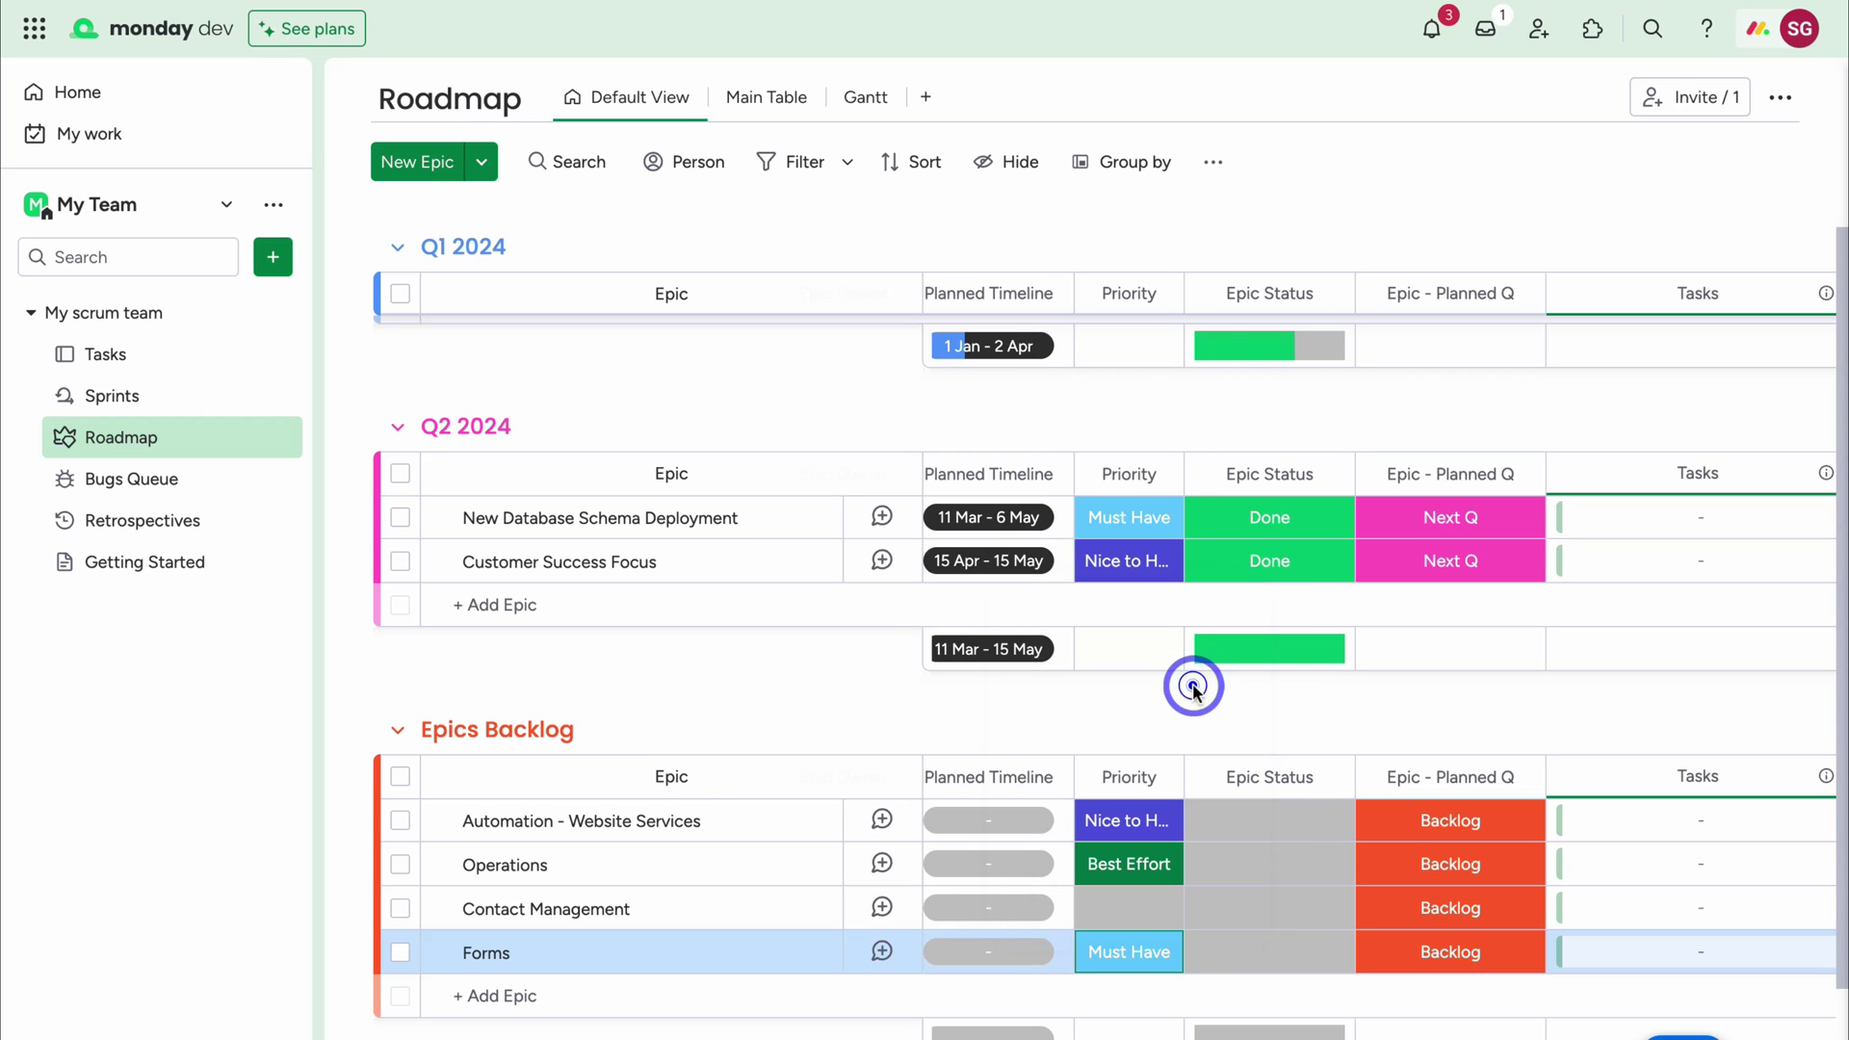
{"action": "left_click", "coordinate": [1256, 954]}
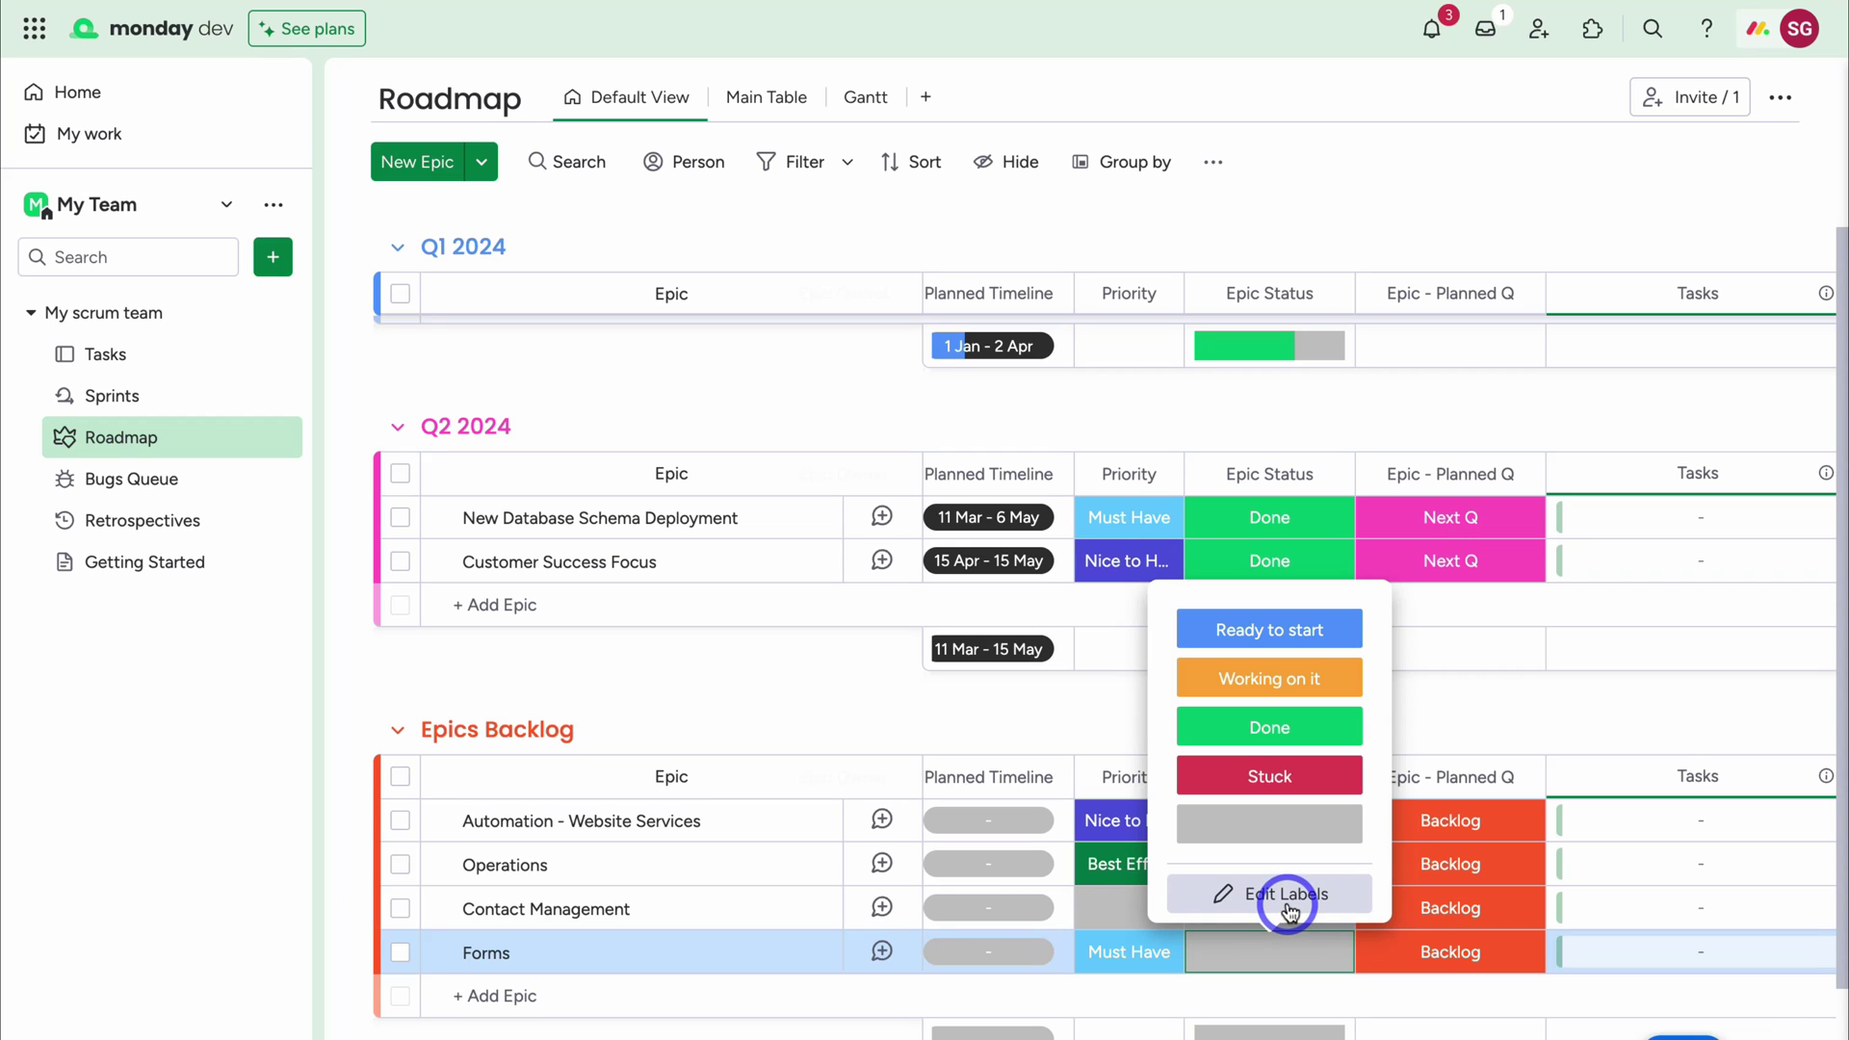
{"action": "left_click", "coordinate": [1333, 628]}
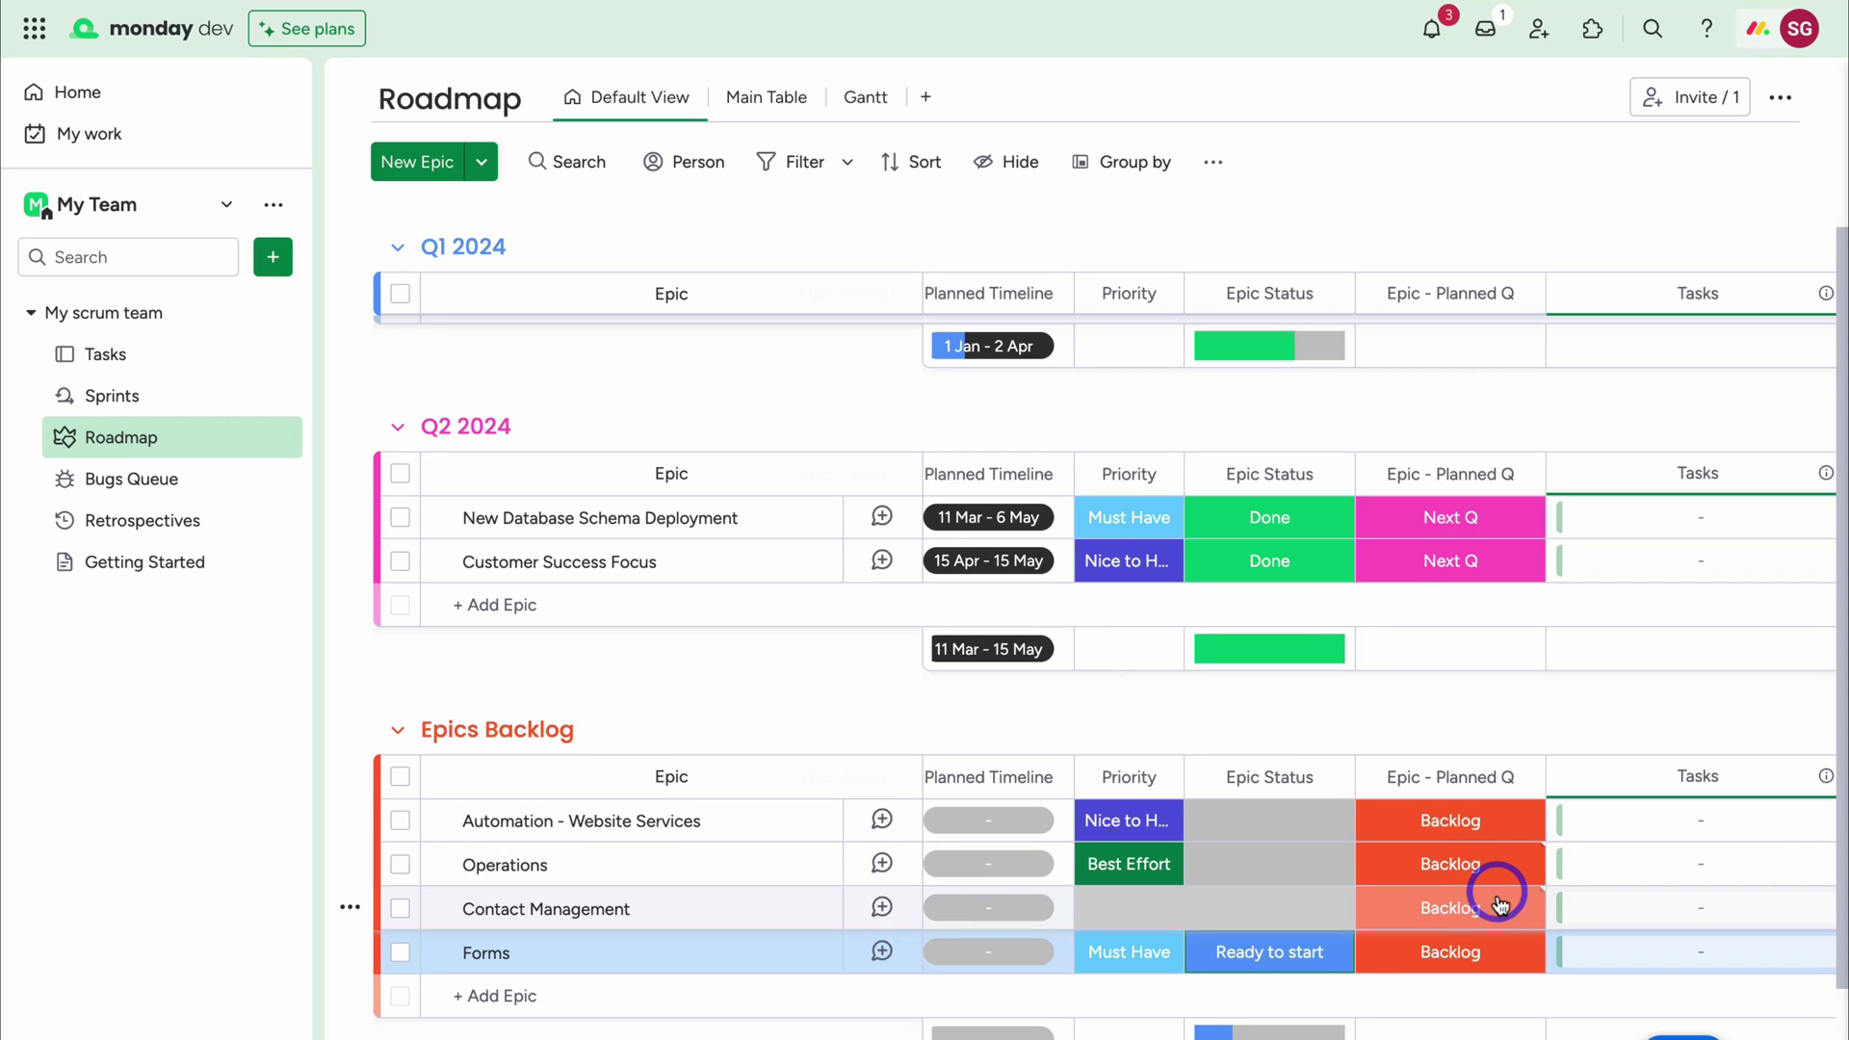
Plan Contact Management for This Q, moving it into Q1 2024
{"action": "scroll", "coordinate": [1484, 590], "scroll_direction": "up", "scroll_amount": 5}
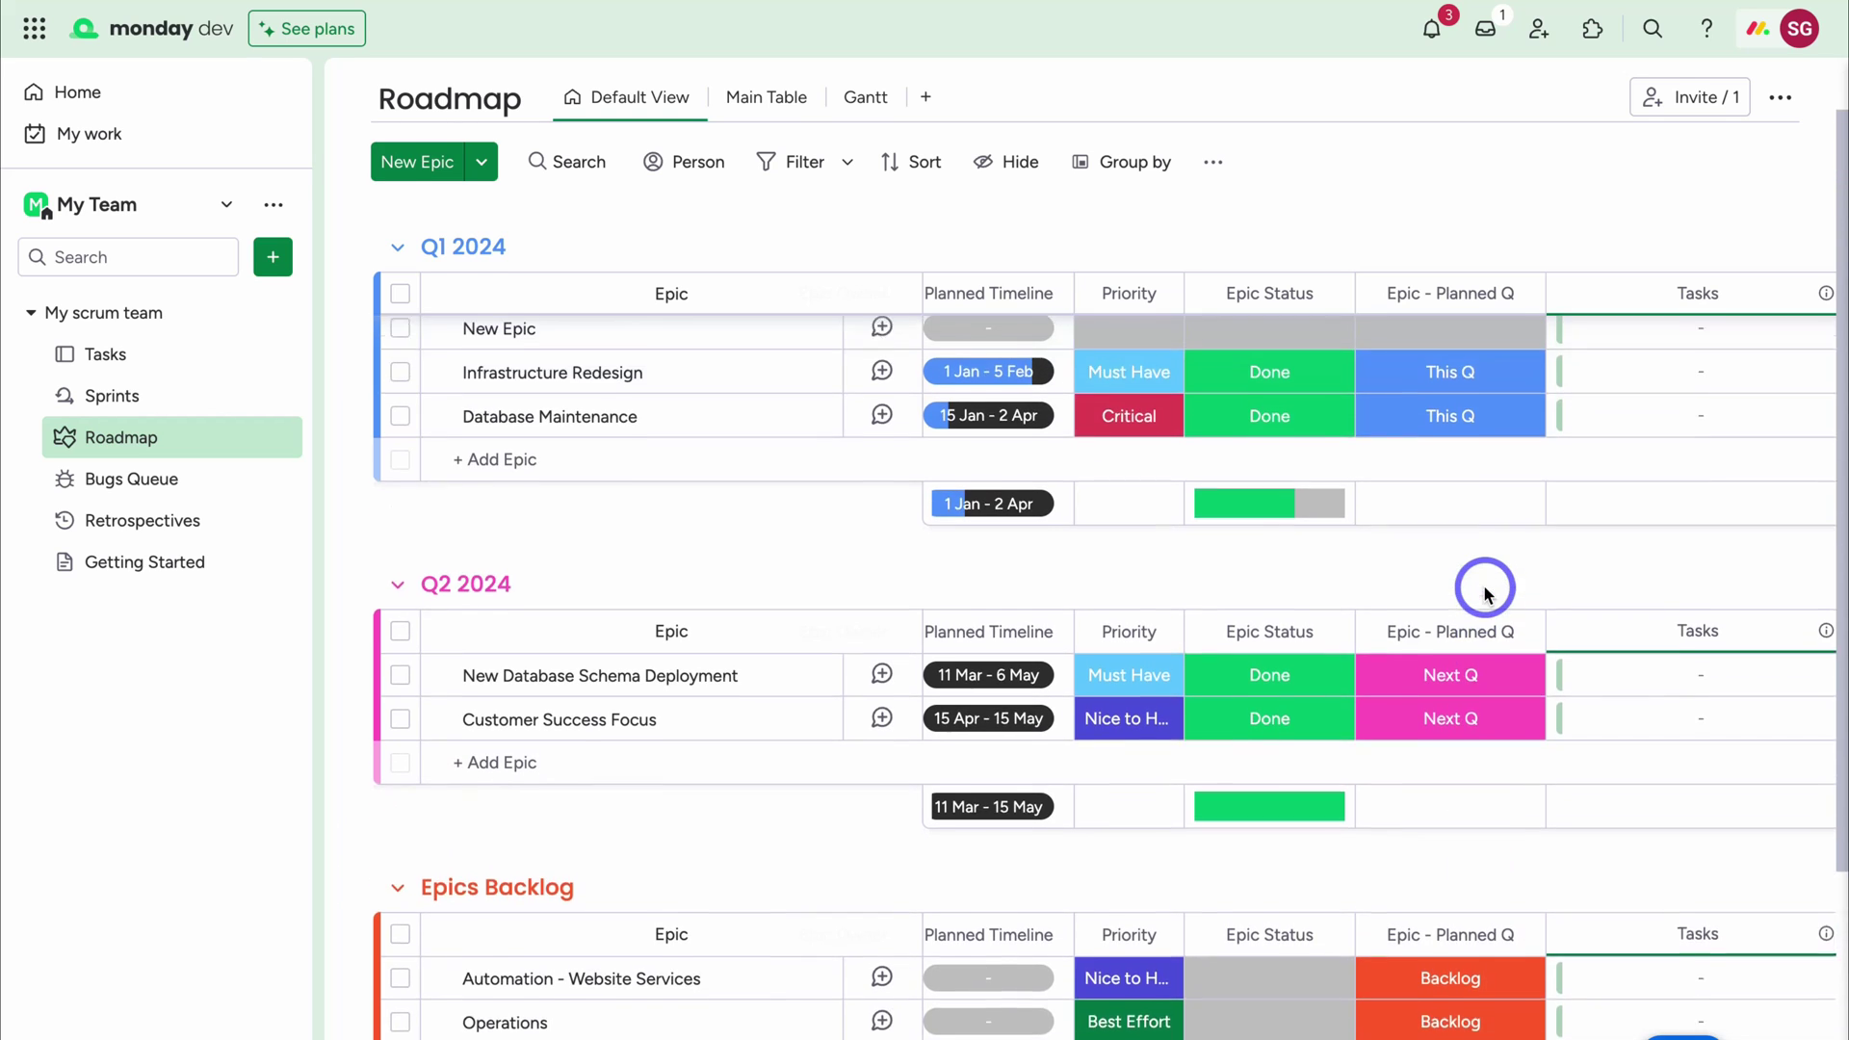
{"action": "scroll", "coordinate": [1374, 439], "scroll_direction": "down", "scroll_amount": 4}
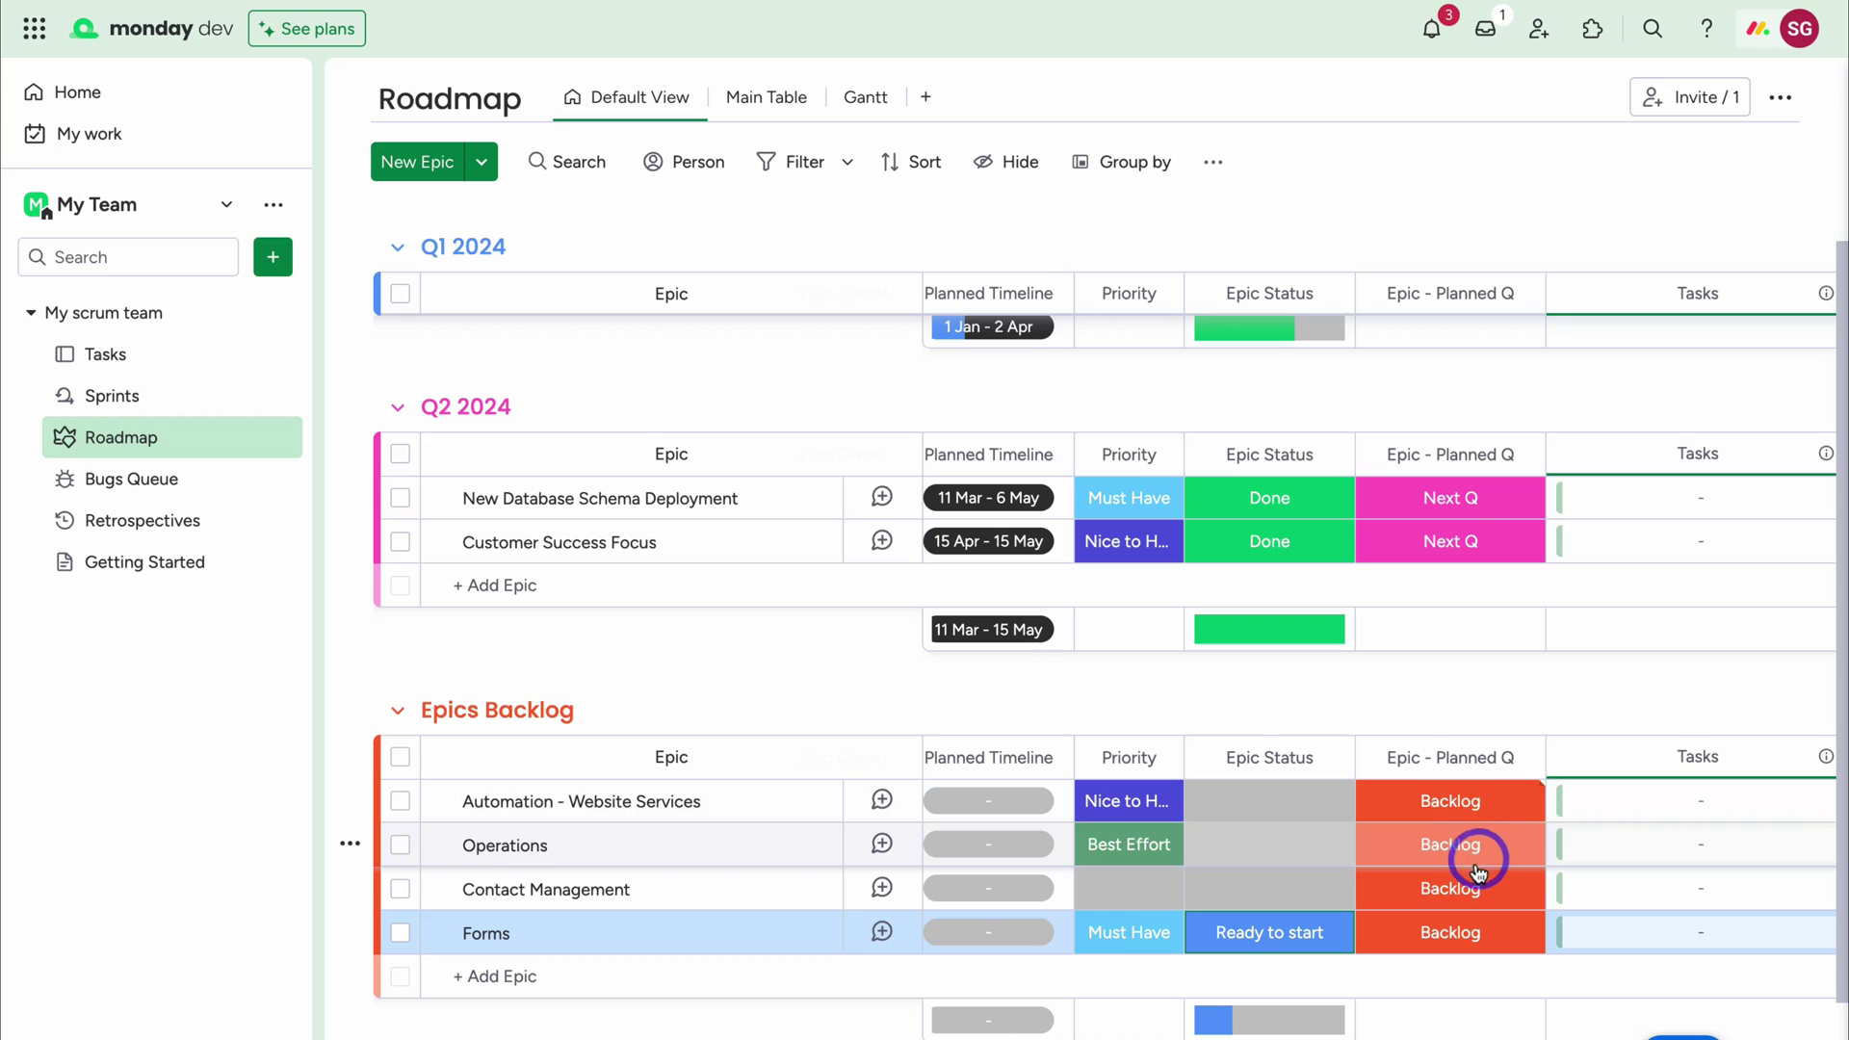
{"action": "left_click", "coordinate": [1498, 891]}
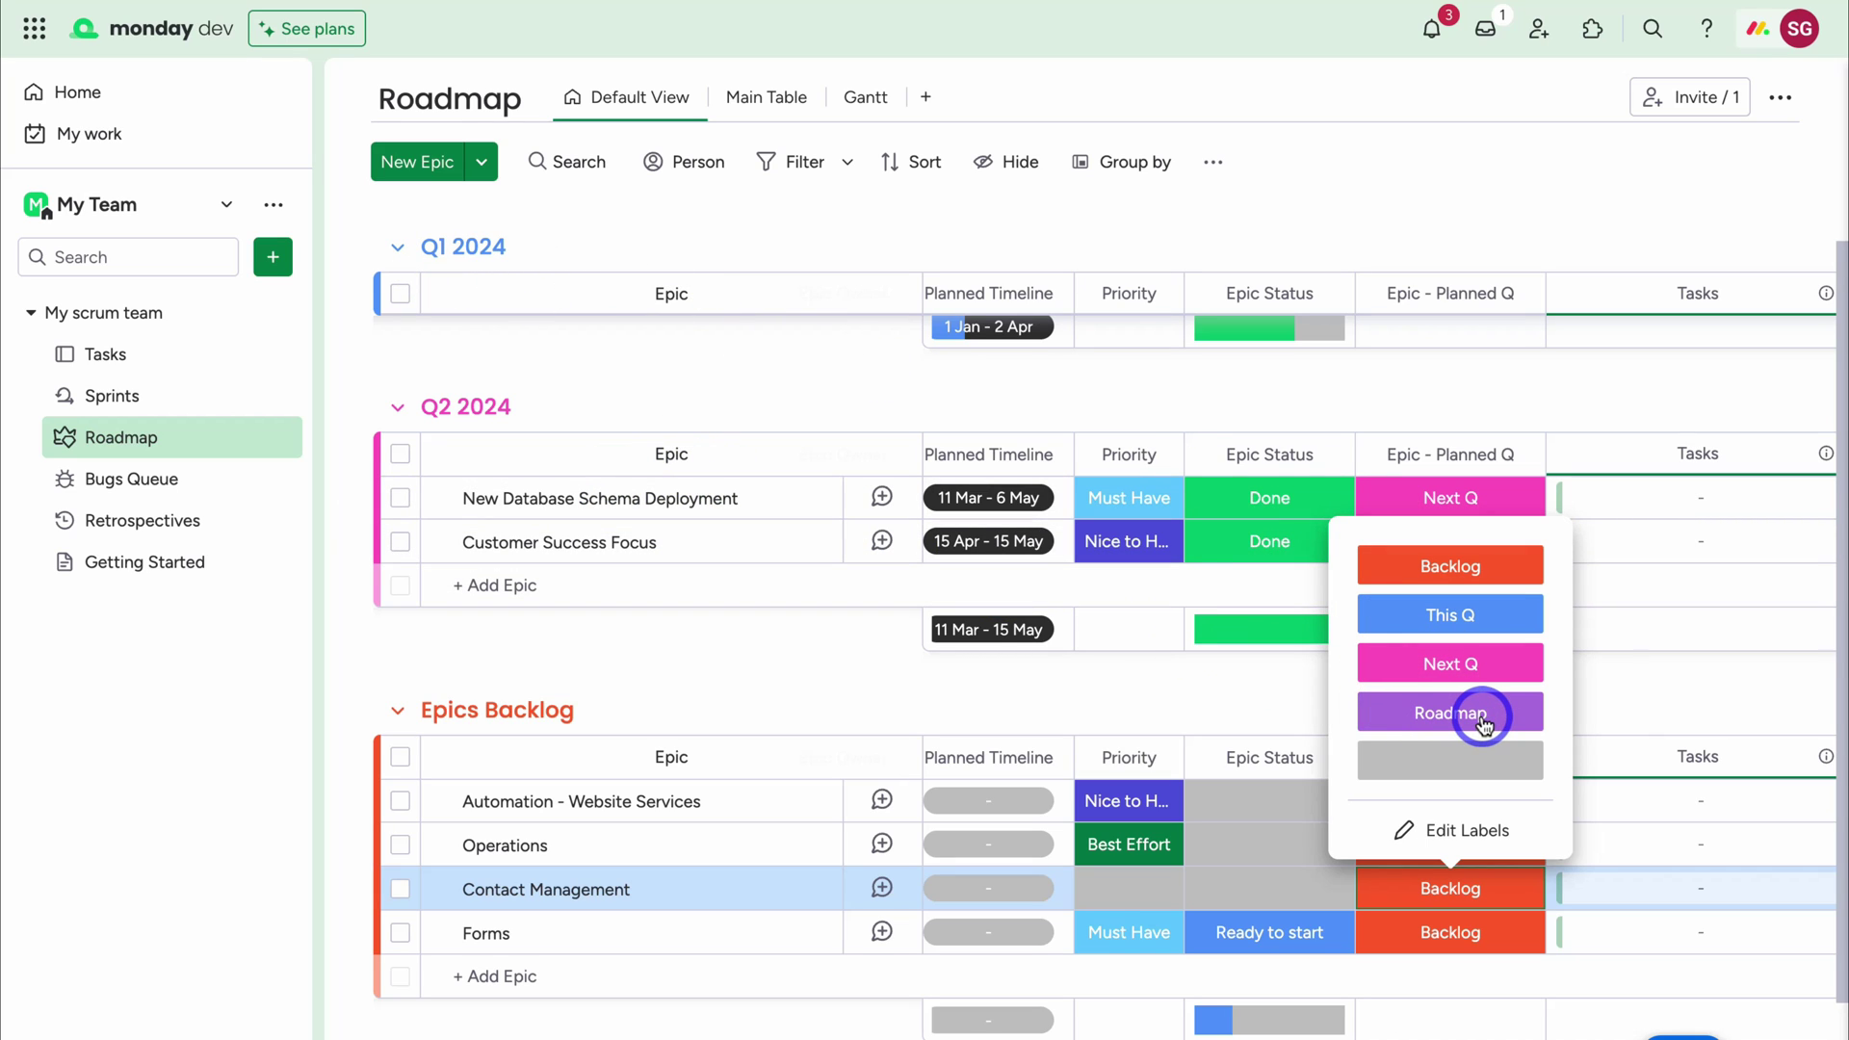
{"action": "left_click", "coordinate": [1503, 624]}
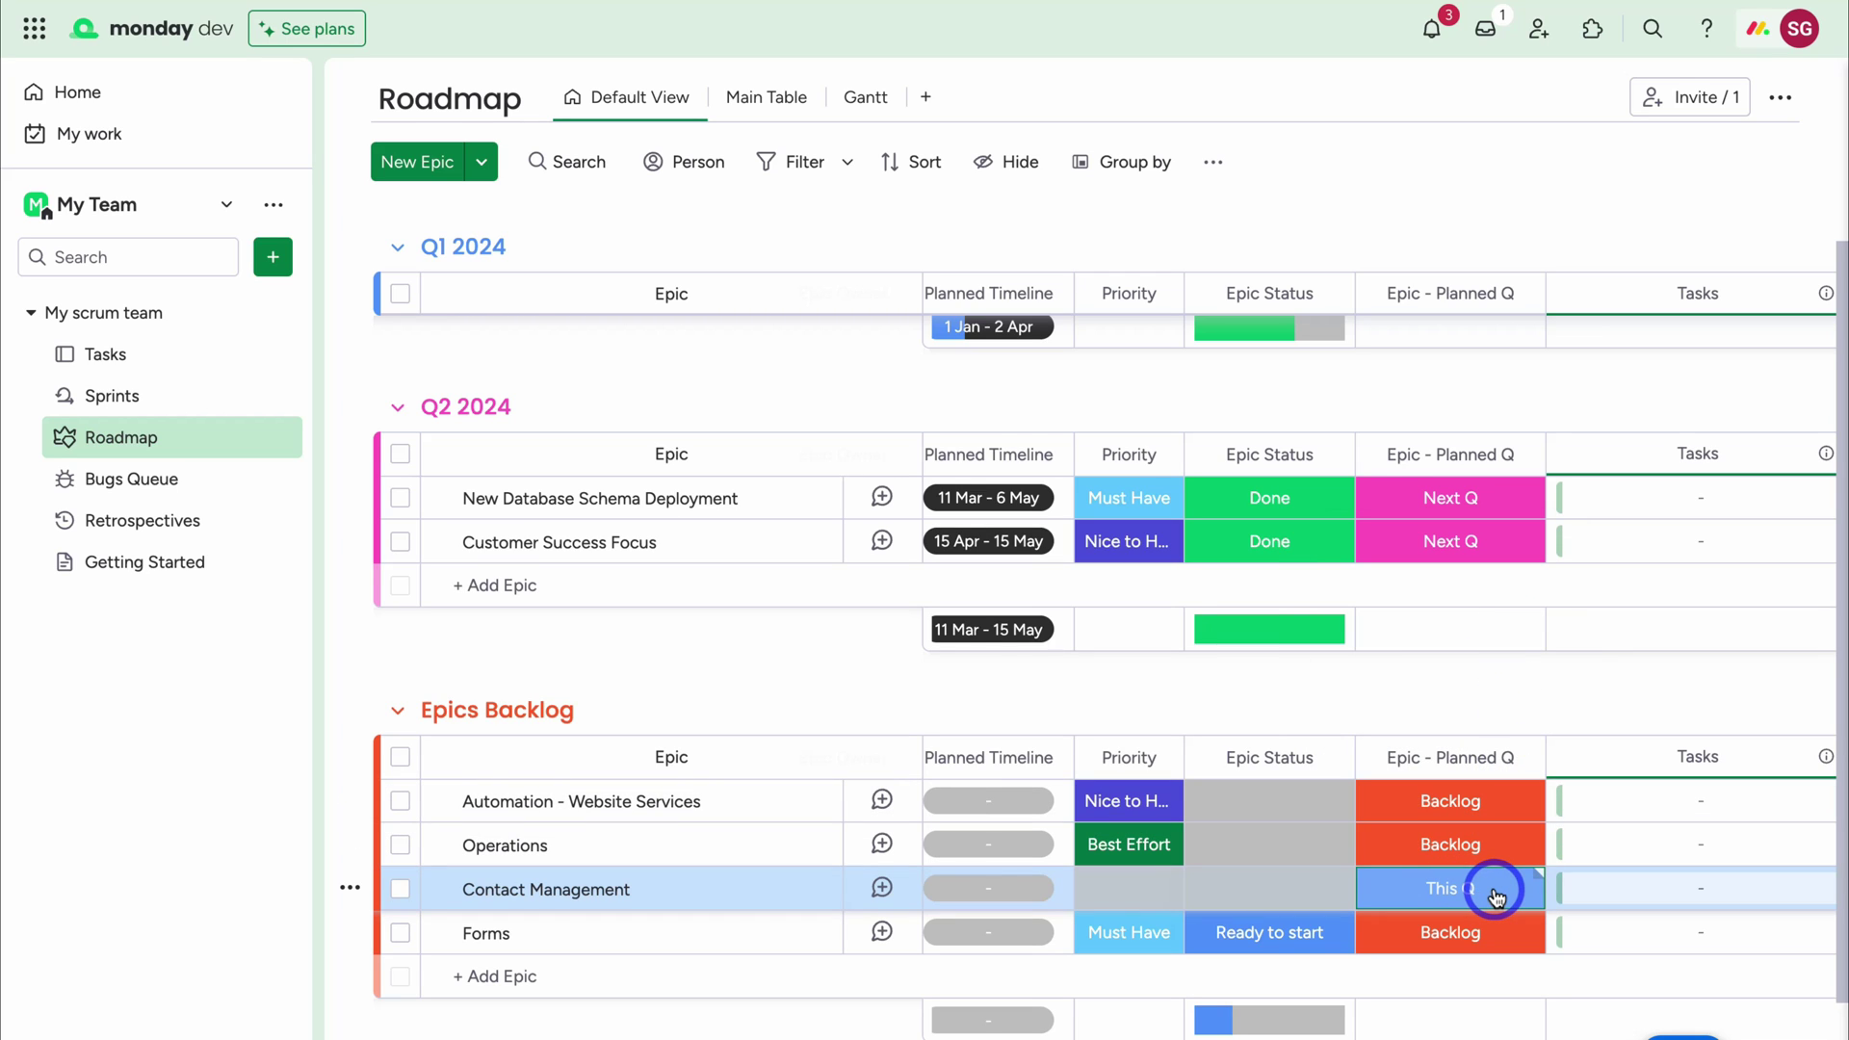
{"action": "scroll", "coordinate": [1435, 771], "scroll_direction": "up", "scroll_amount": 3}
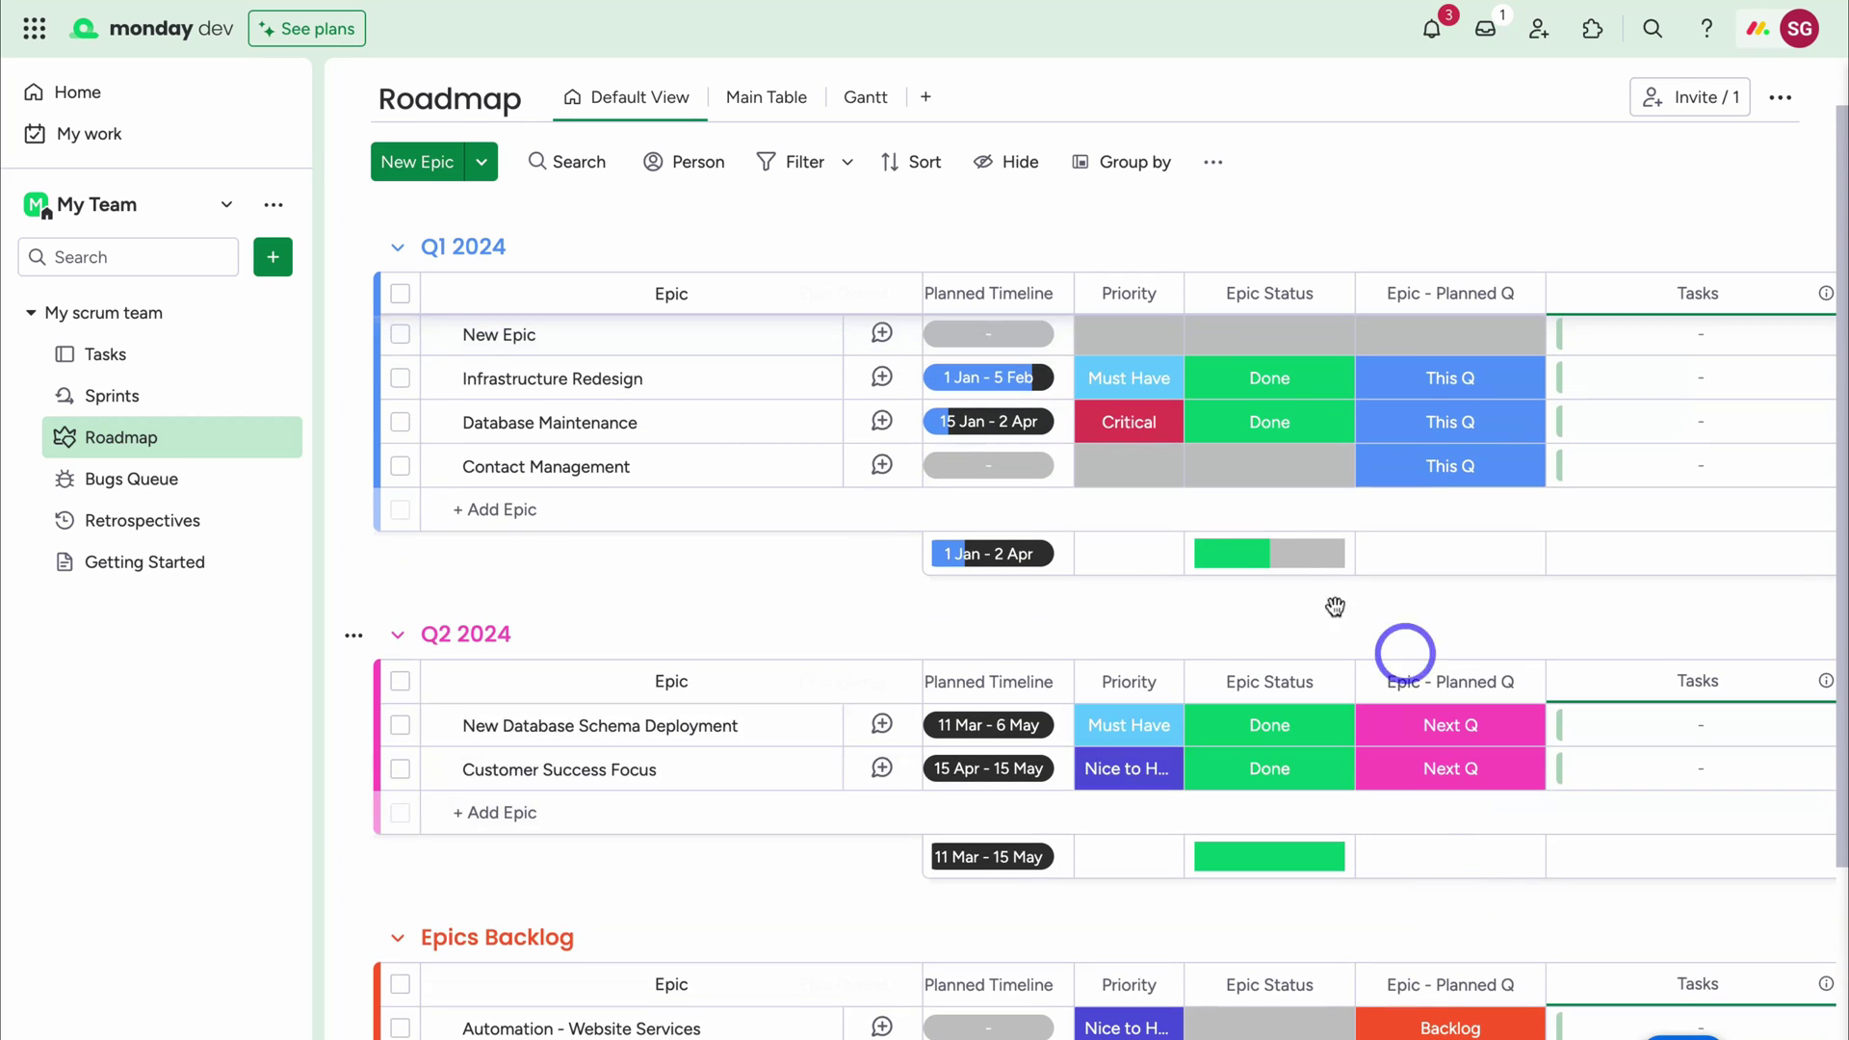
{"action": "scroll", "coordinate": [1120, 547], "scroll_direction": "up", "scroll_amount": 2}
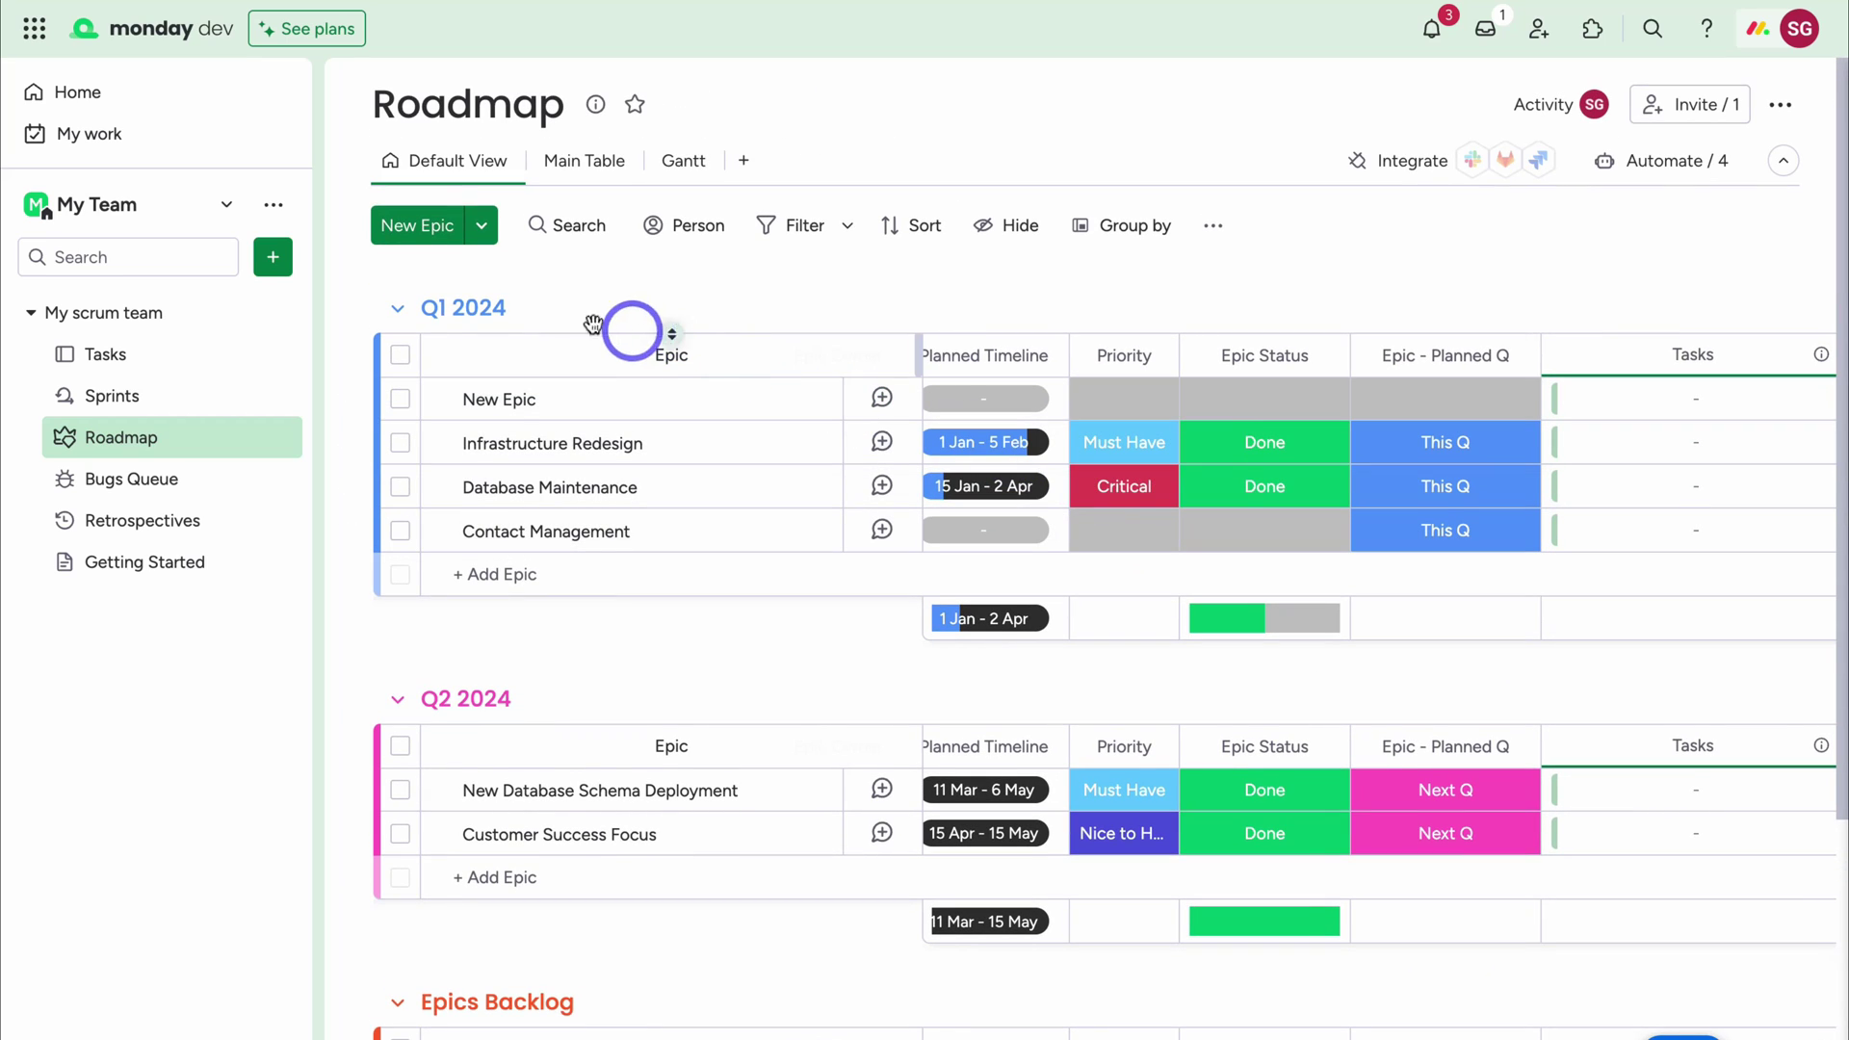
Link Task 1 to the Automation - Website Services epic, then go to the Tasks board
{"action": "left_click_drag", "start_coordinate": [609, 316], "coordinate": [1515, 781]}
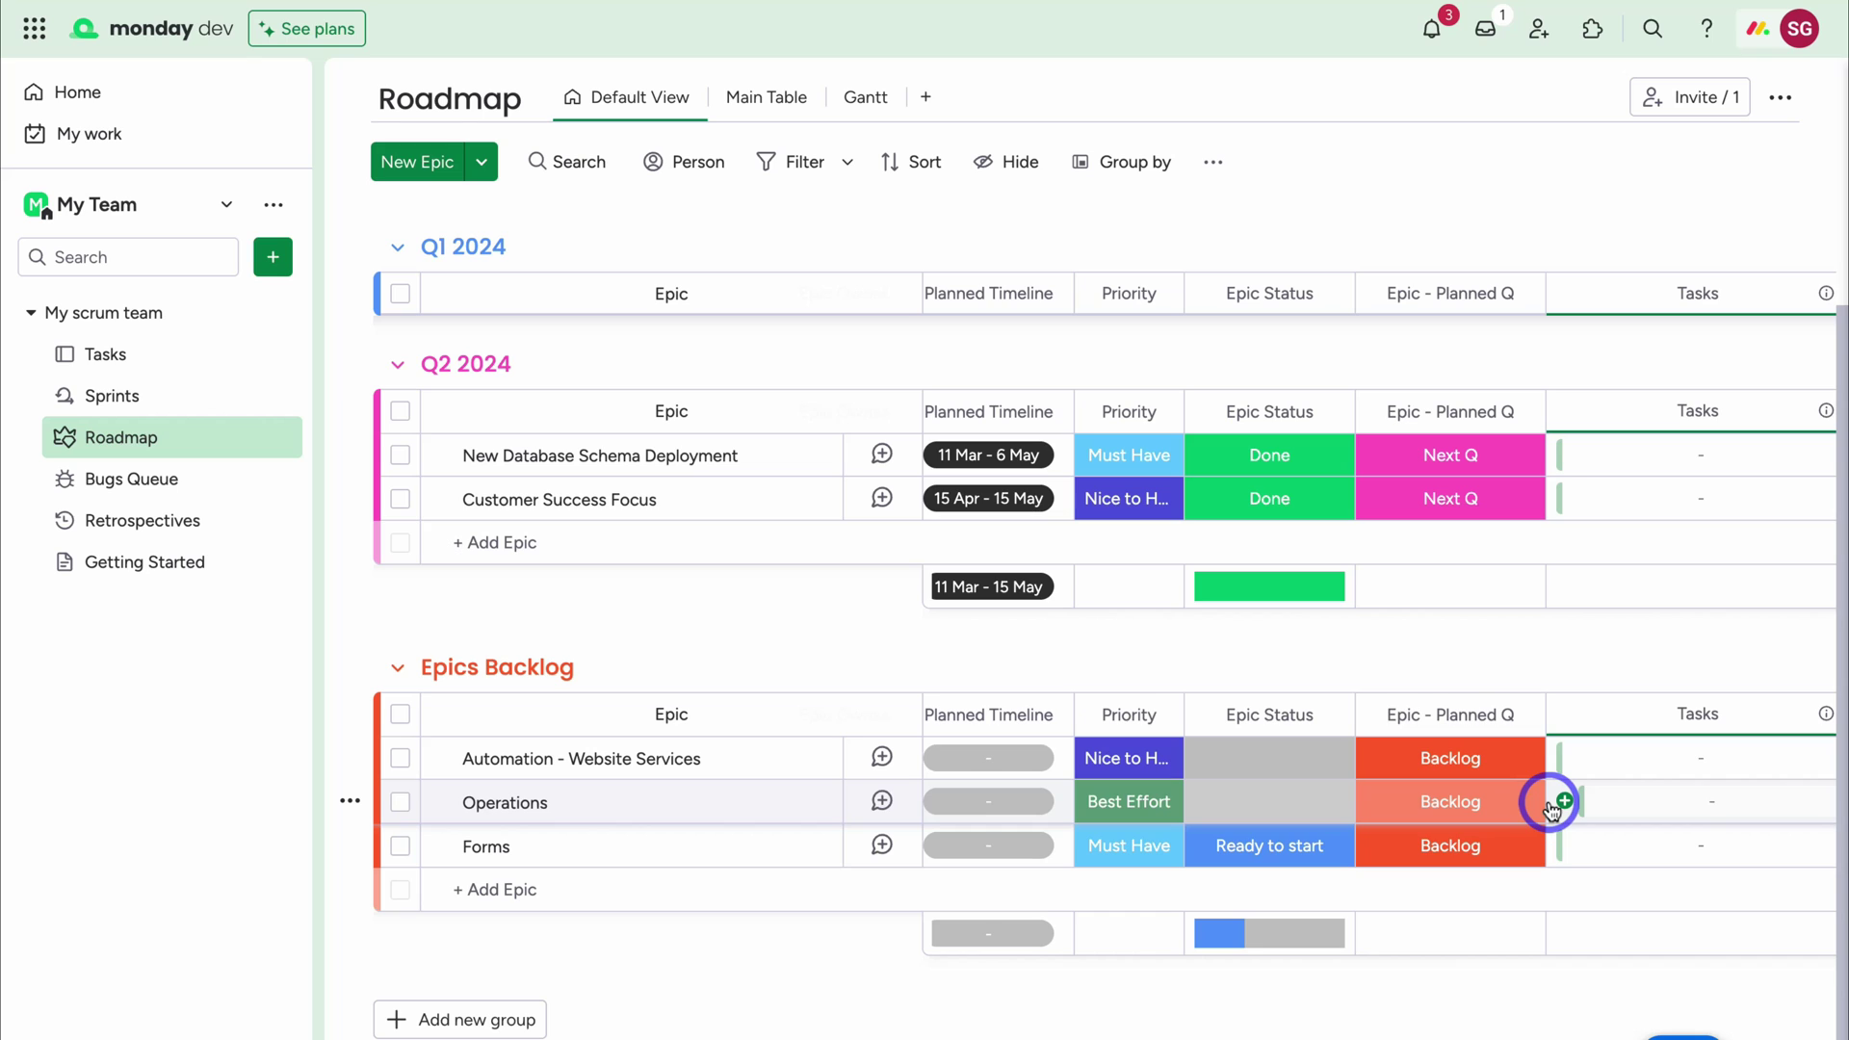
{"action": "scroll", "coordinate": [1531, 795], "scroll_direction": "right", "scroll_amount": 5}
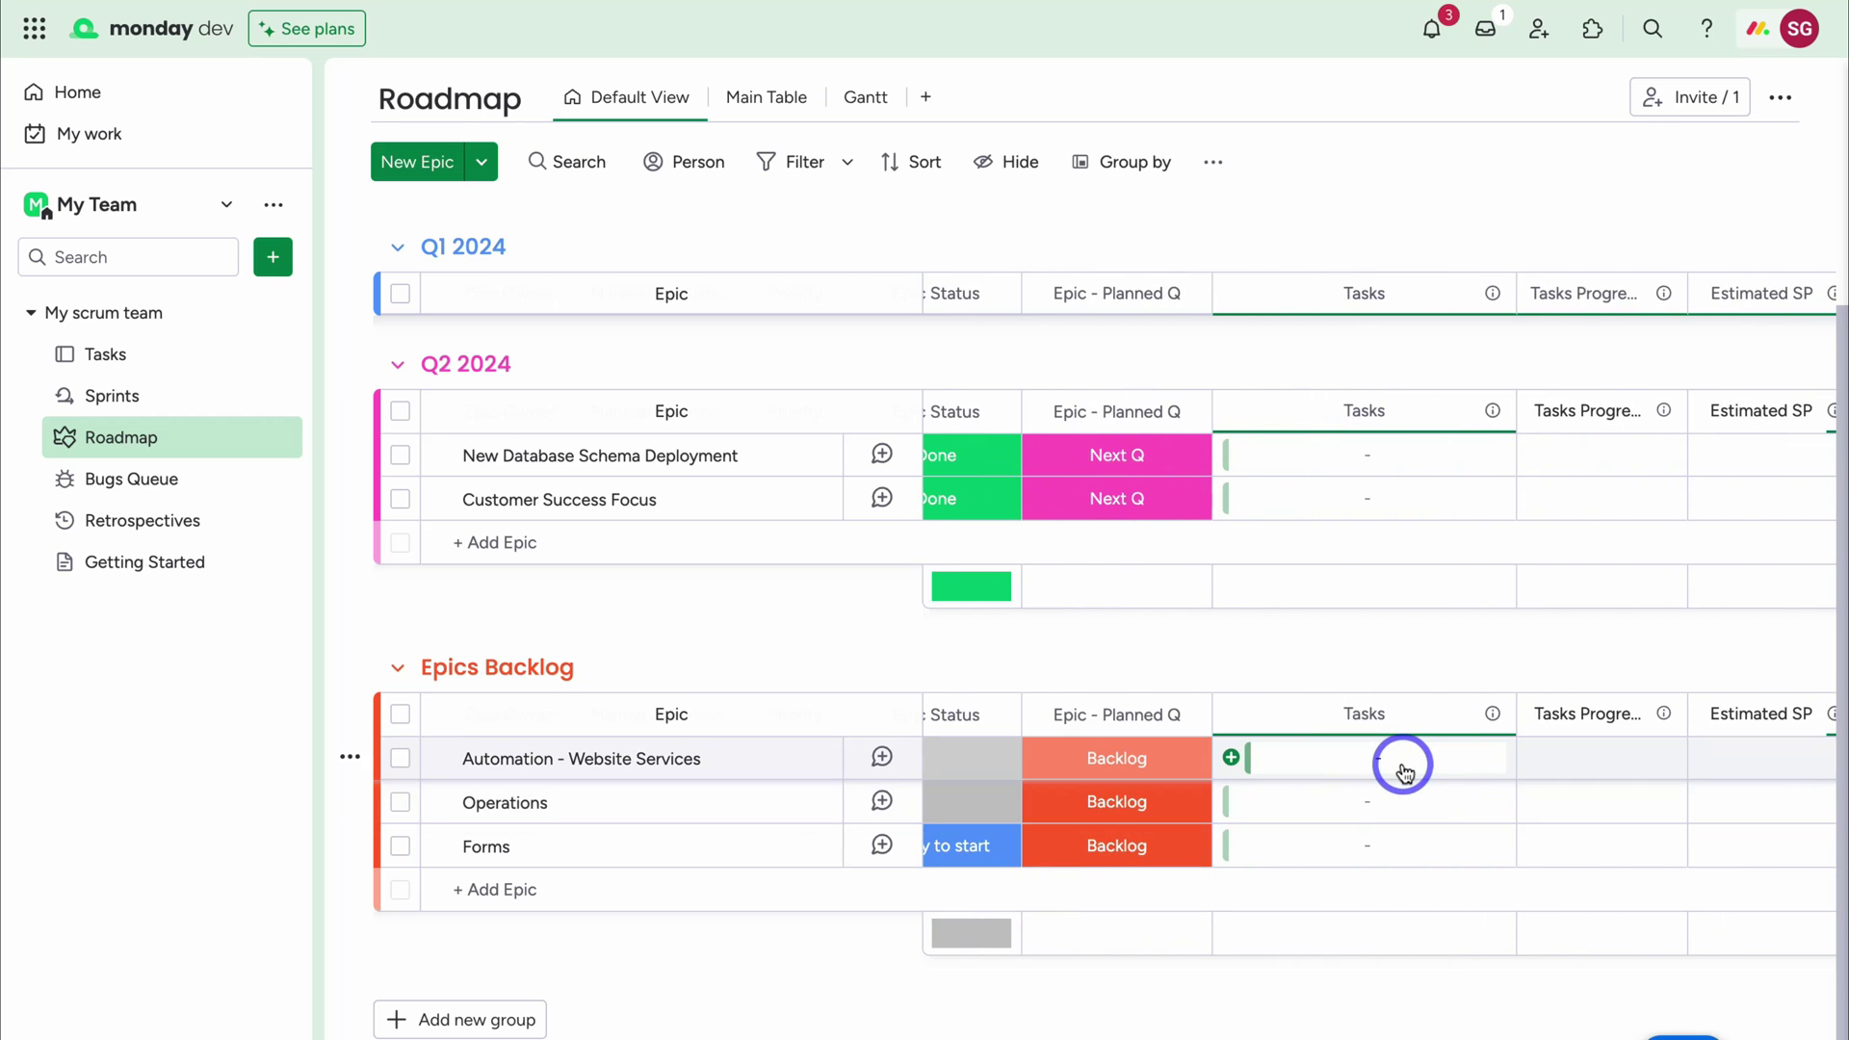
{"action": "left_click", "coordinate": [1404, 769]}
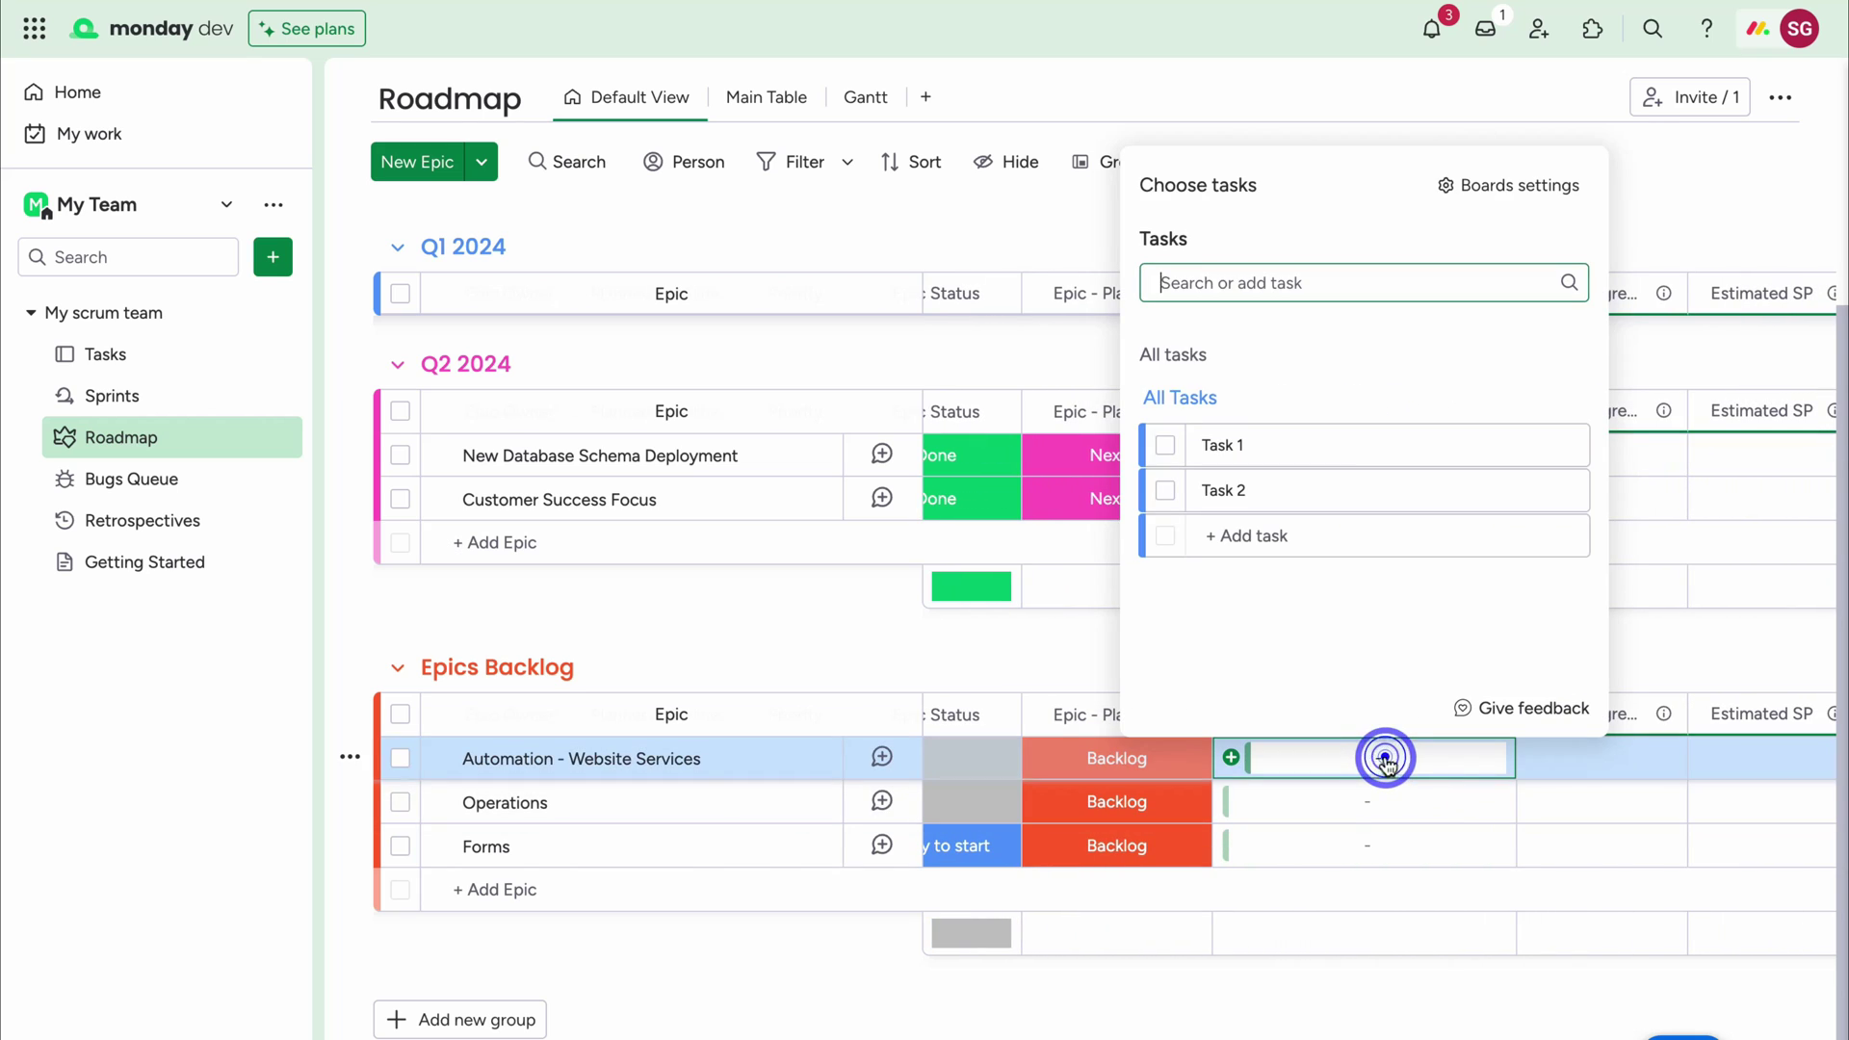
{"action": "left_click", "coordinate": [1169, 448]}
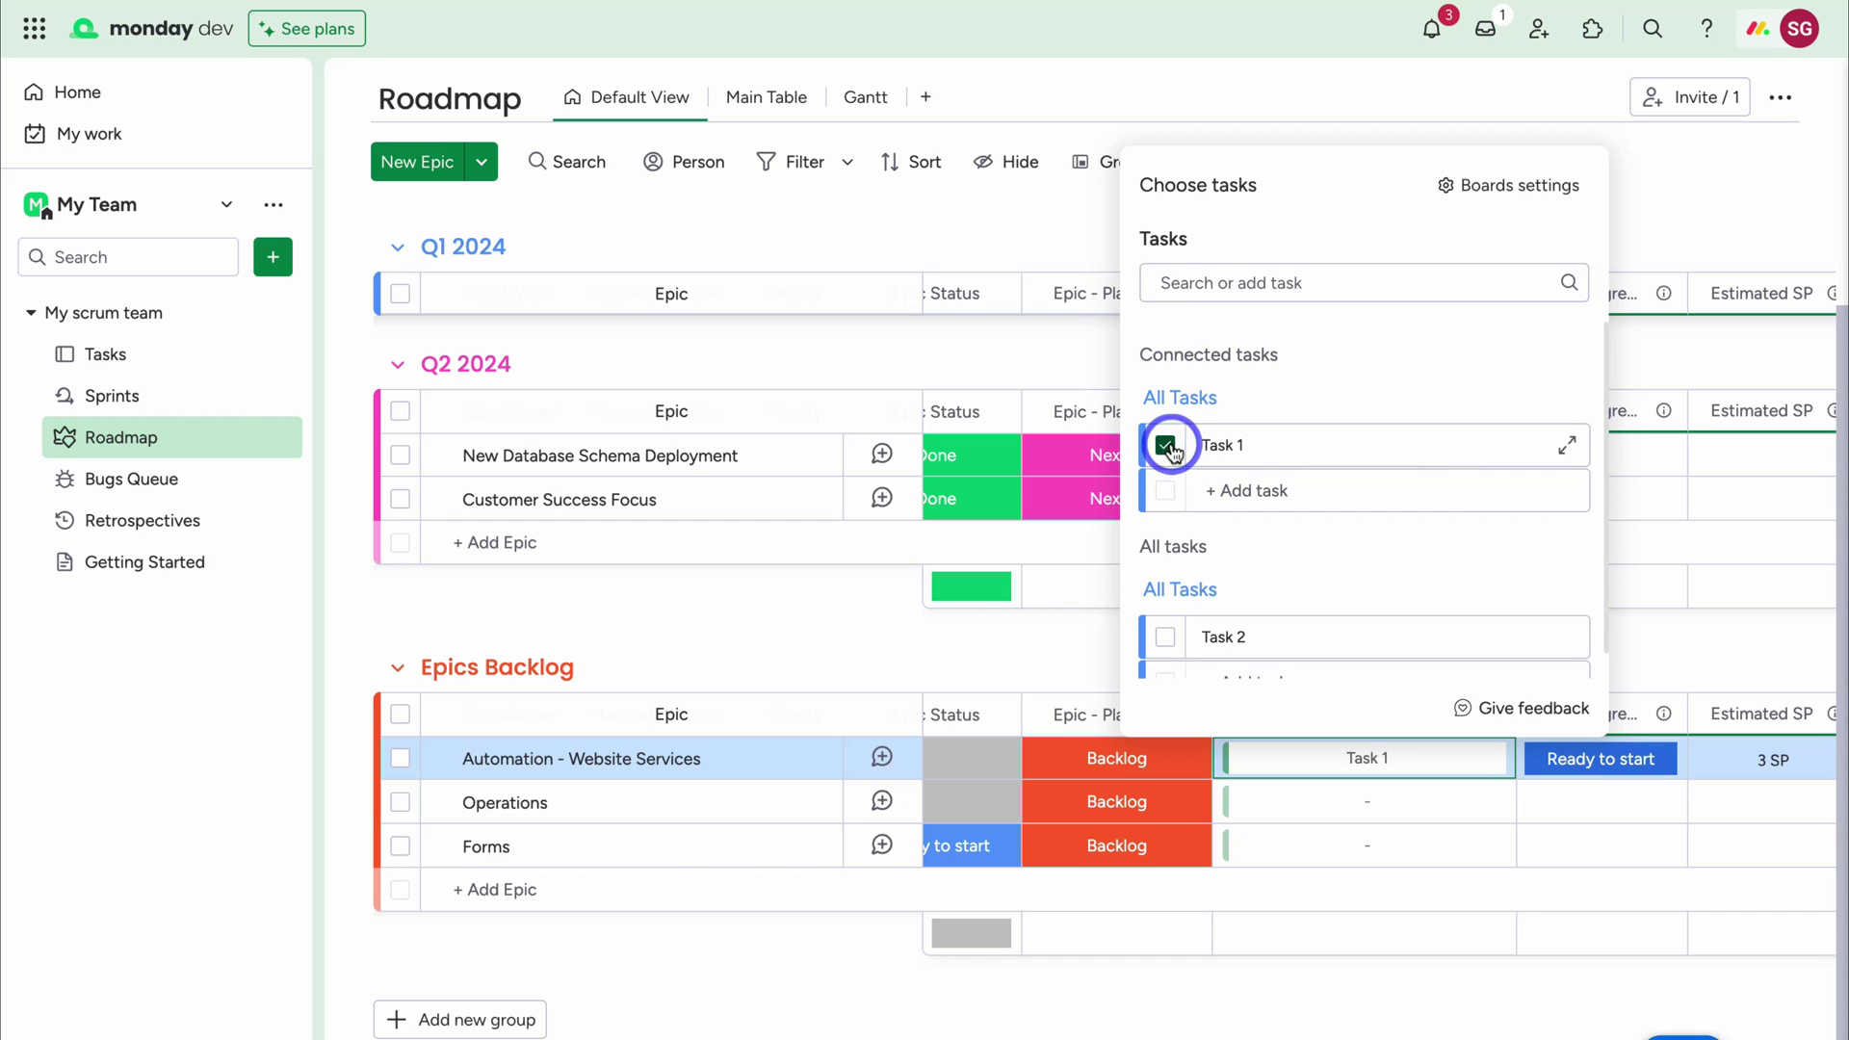
{"action": "left_click", "coordinate": [1027, 635]}
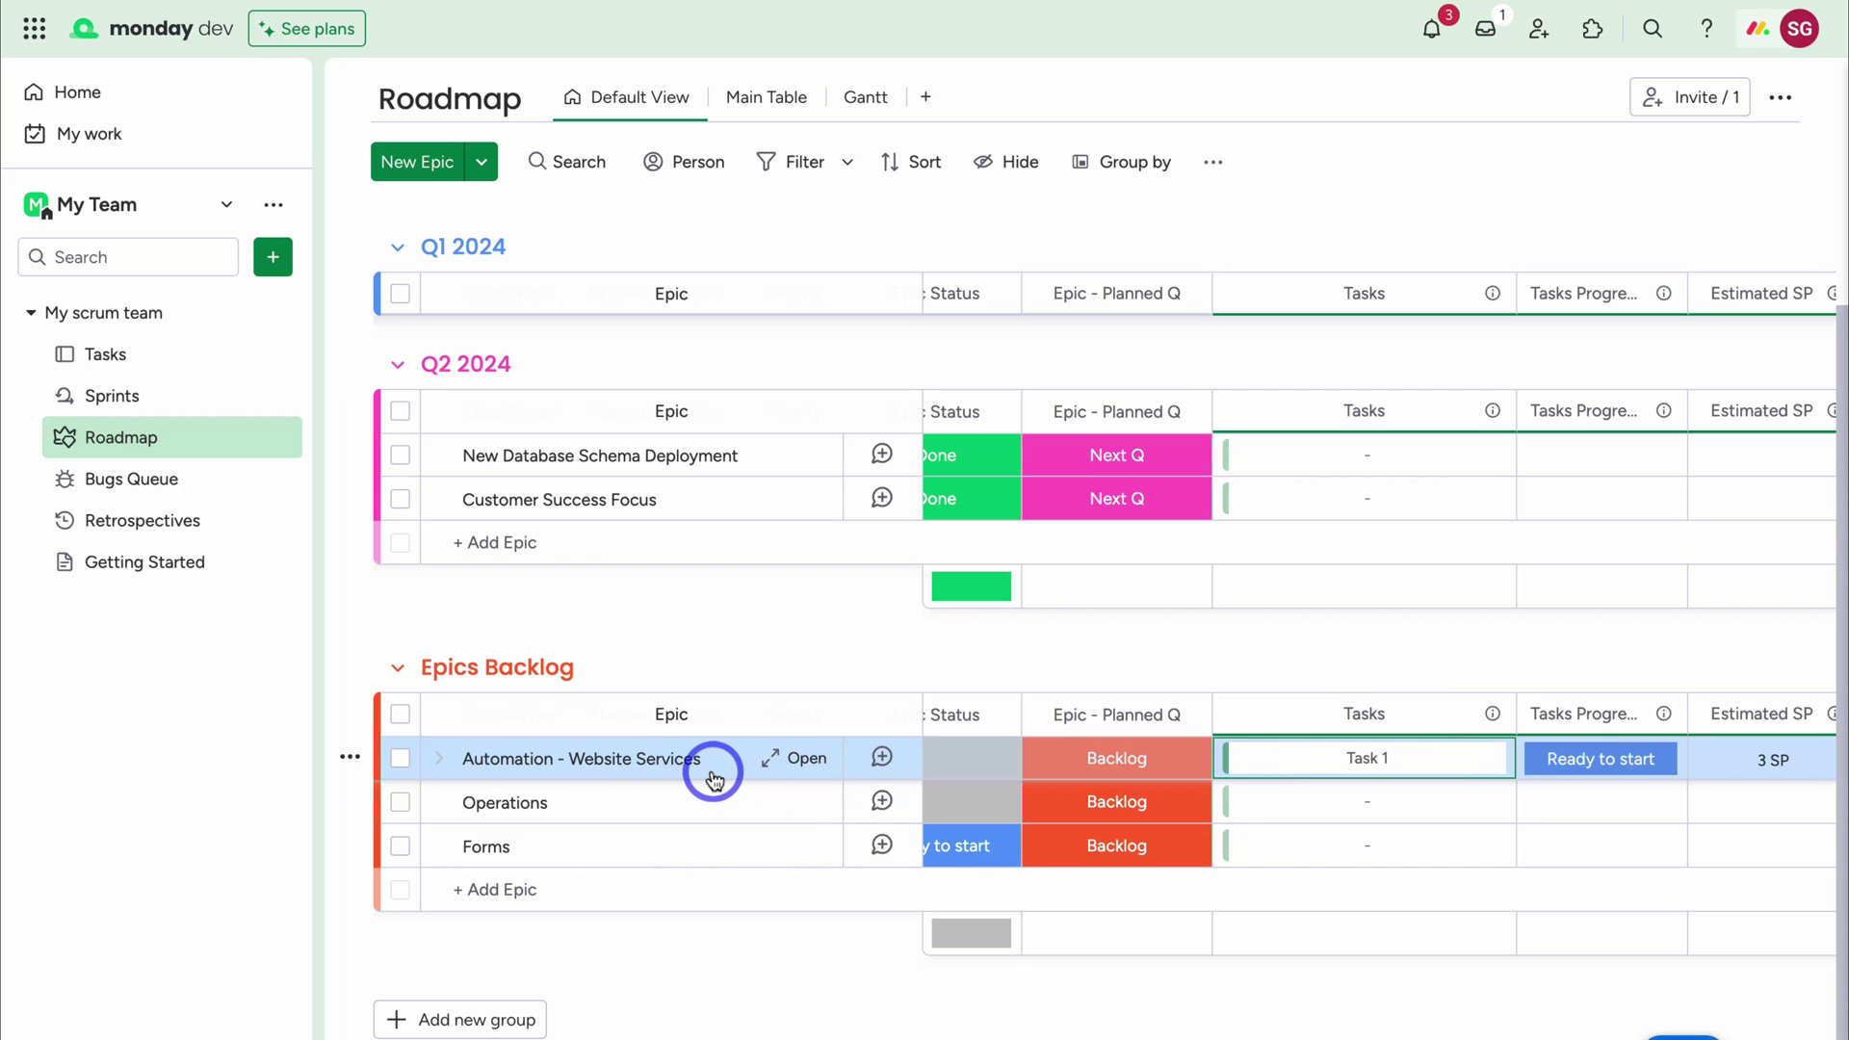
{"action": "left_click", "coordinate": [144, 355]}
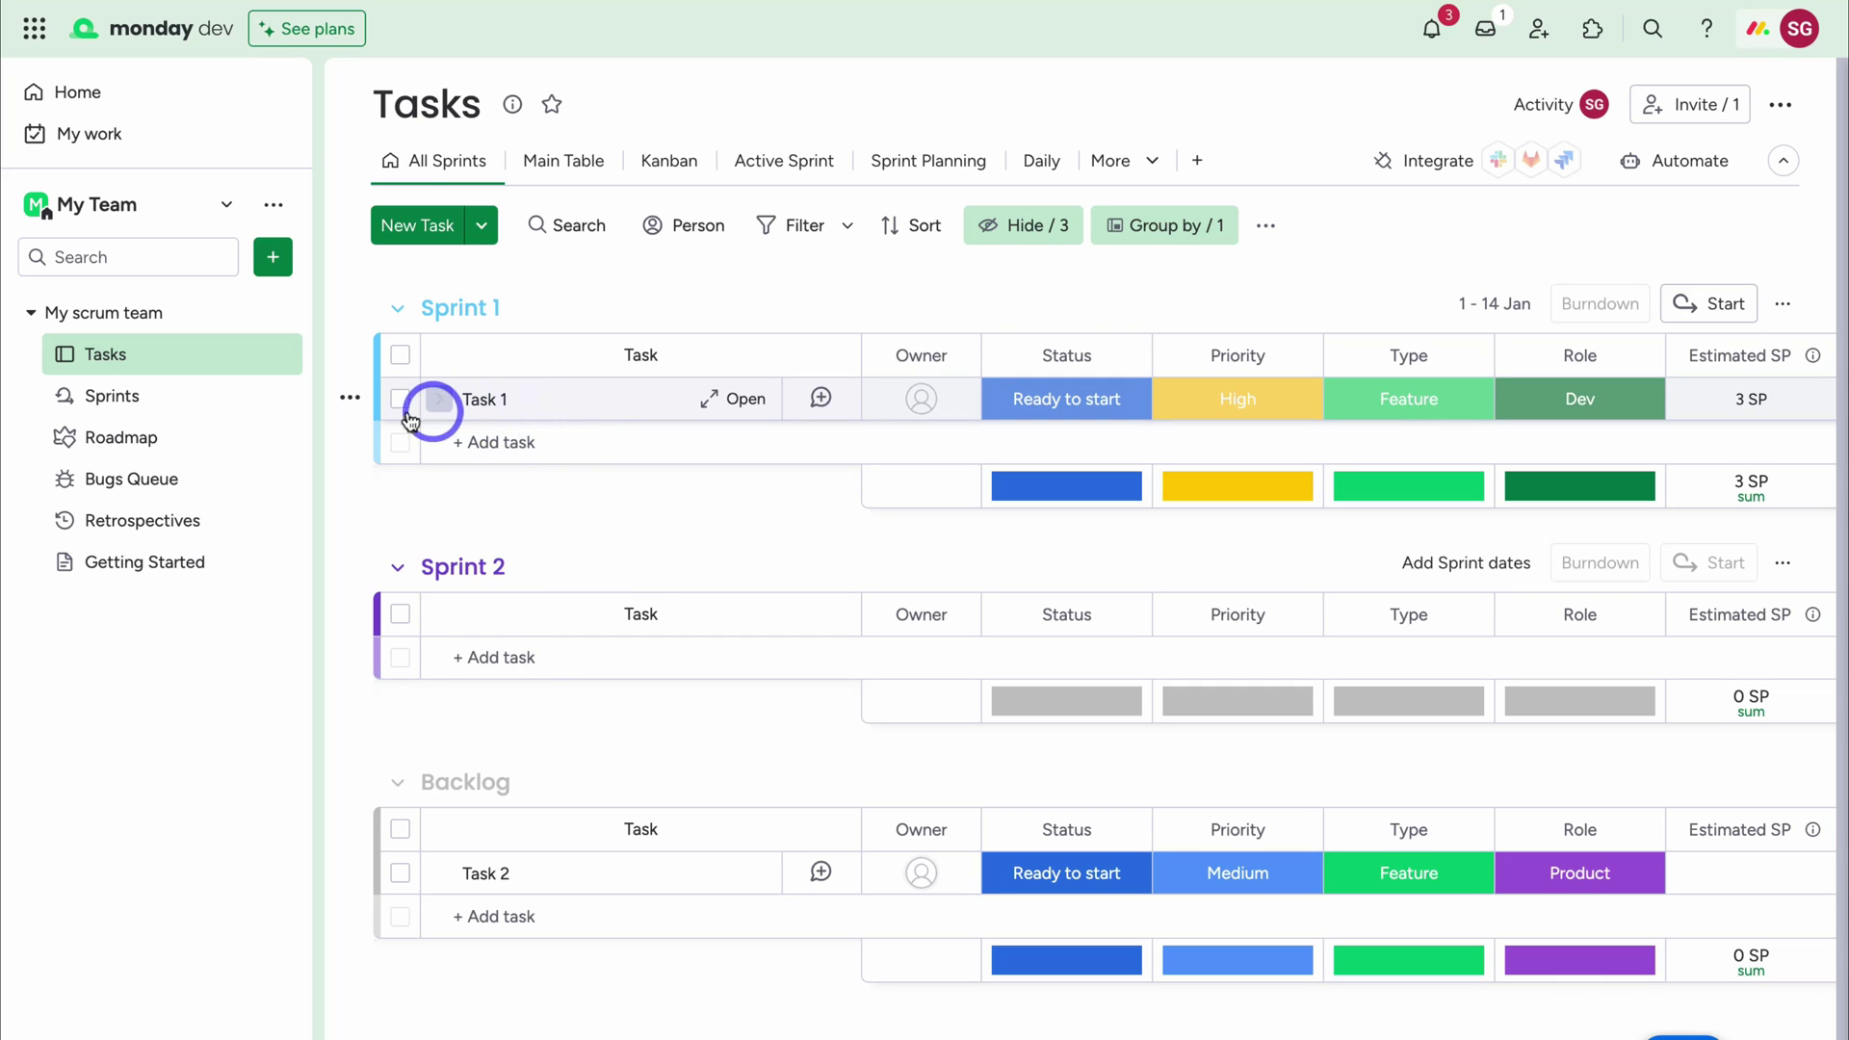
Move between the Roadmap, Sprints and Tasks boards, ending on the Roadmap
{"action": "left_click", "coordinate": [179, 439]}
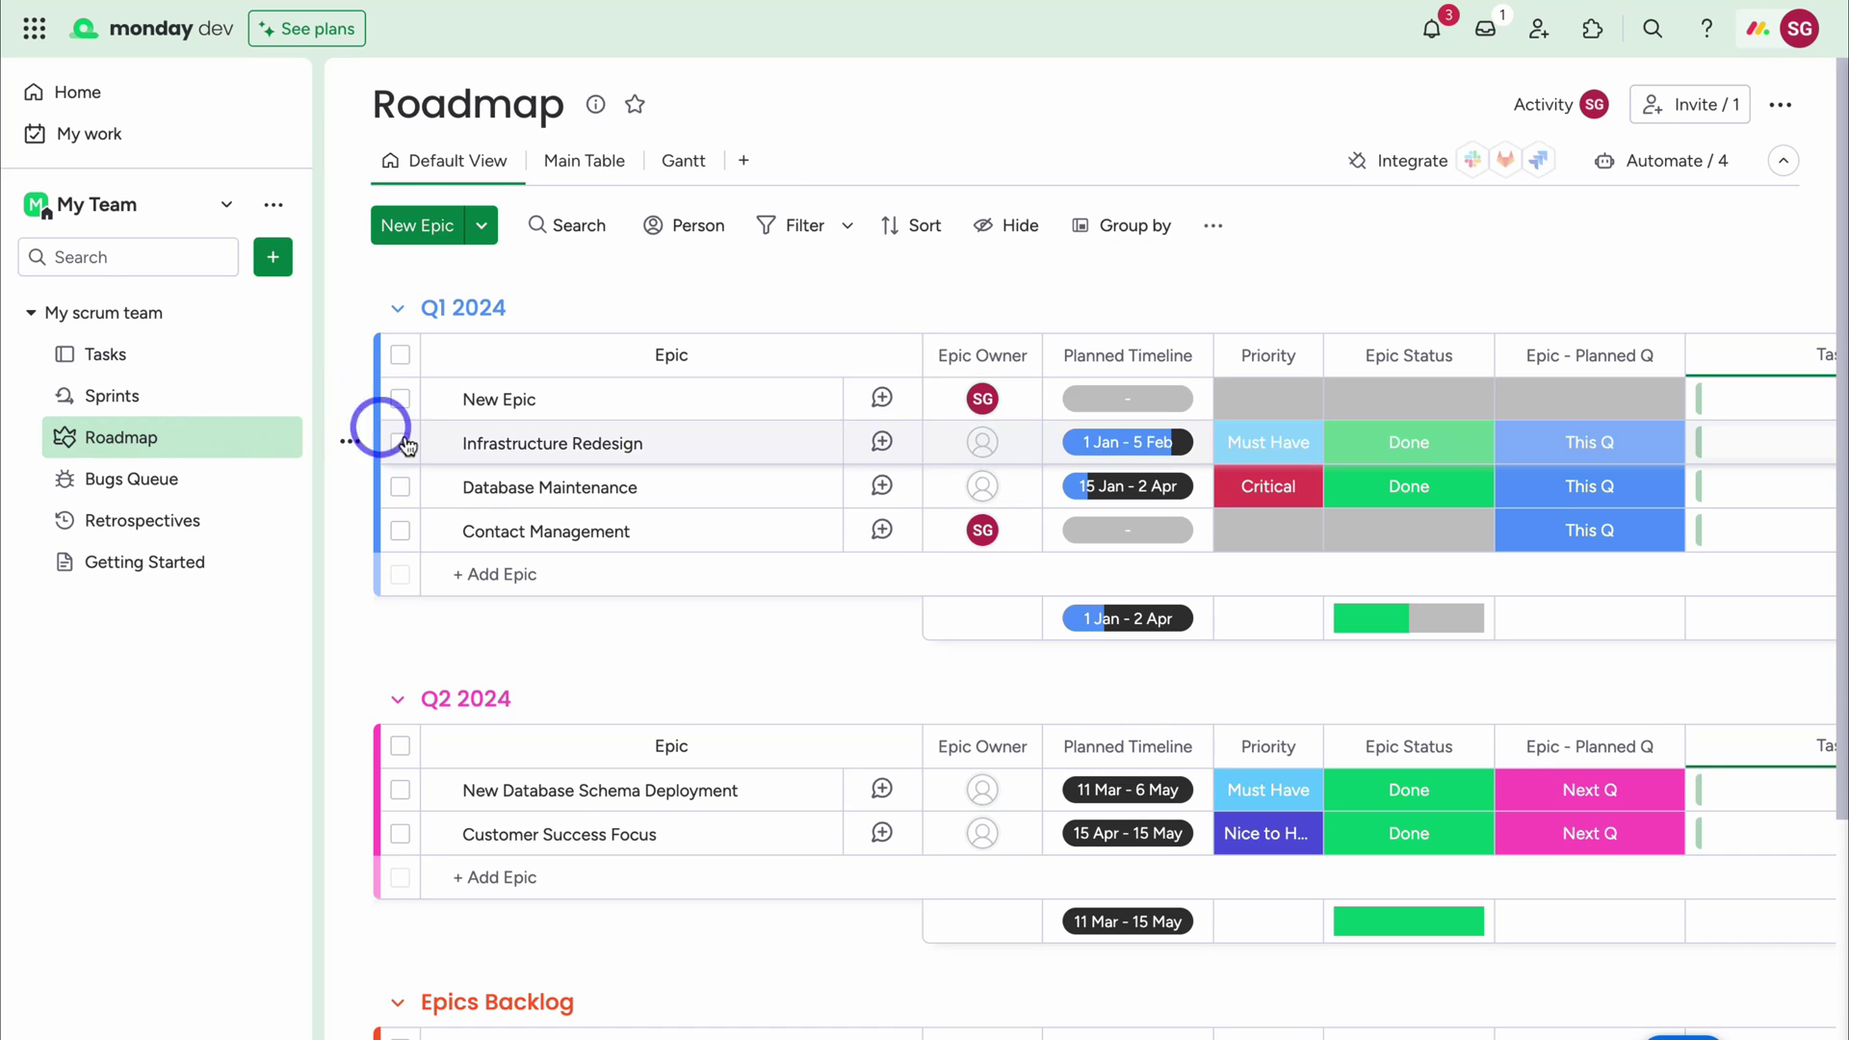
{"action": "left_click", "coordinate": [162, 403]}
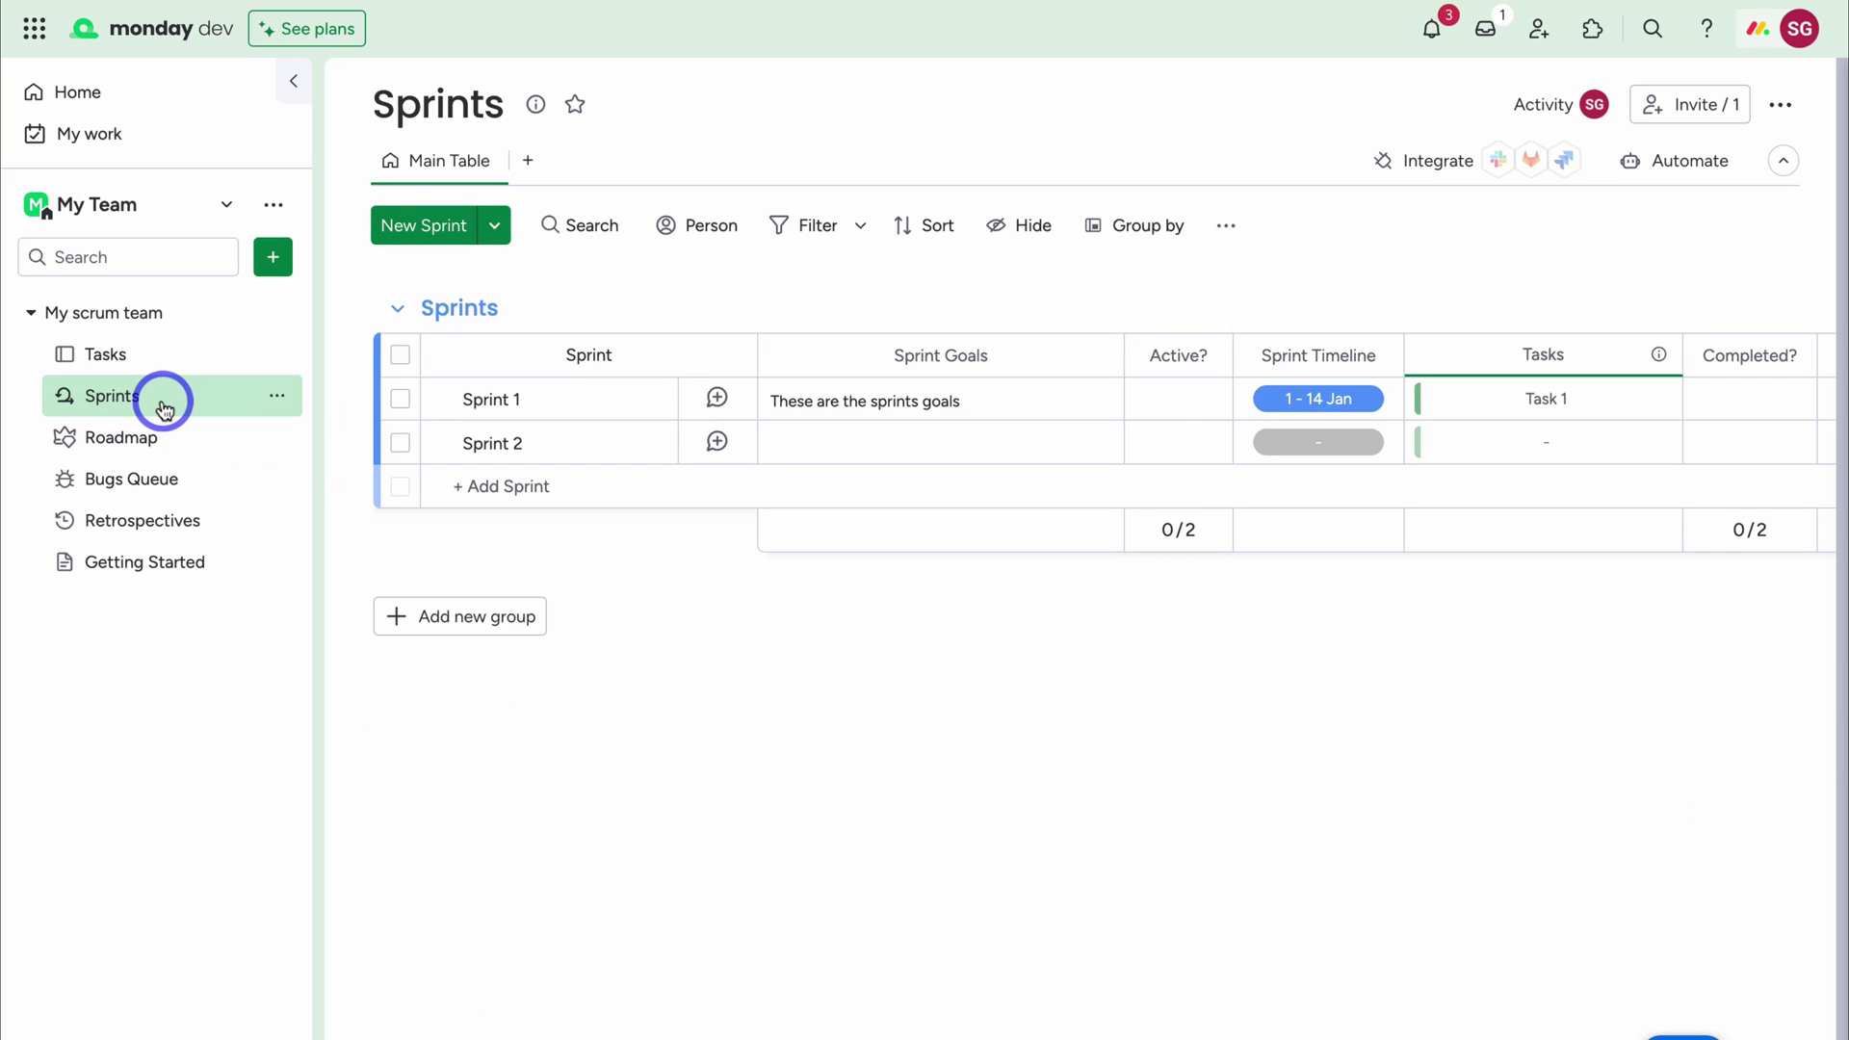
{"action": "left_click", "coordinate": [157, 359]}
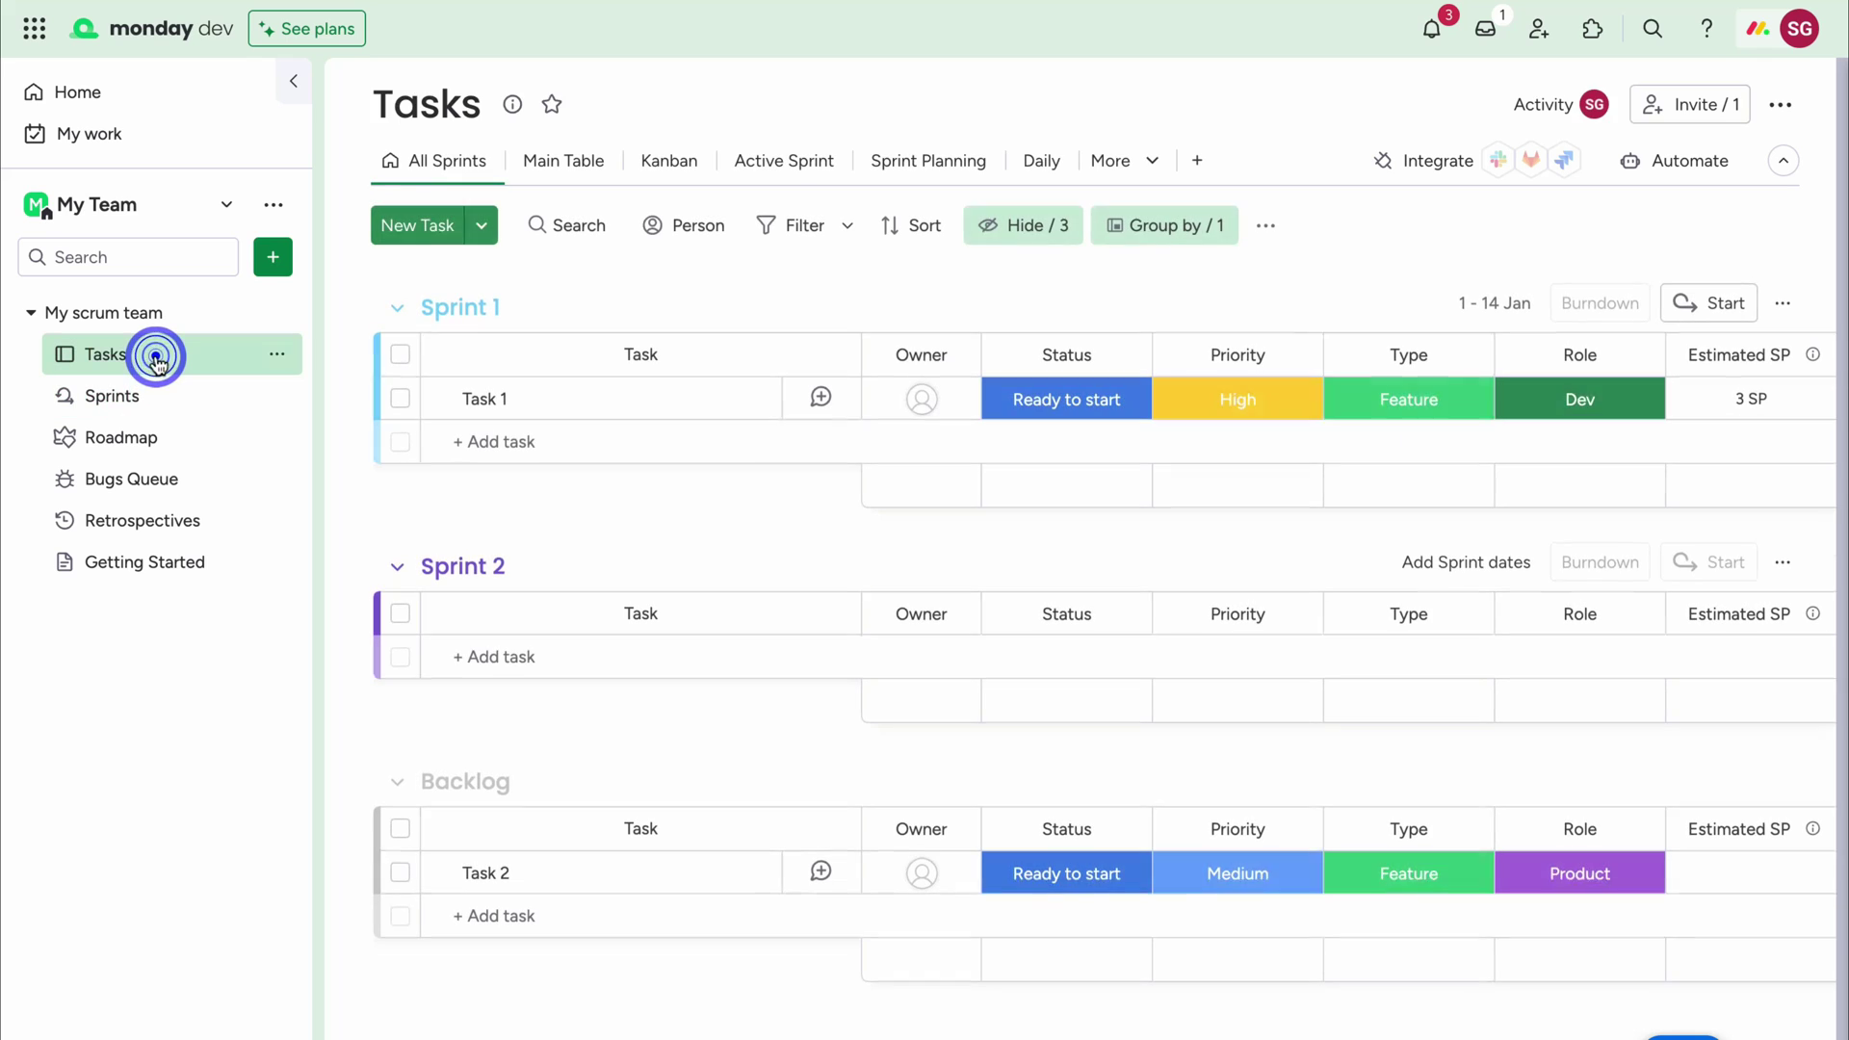
{"action": "left_click", "coordinate": [191, 449]}
{"action": "scroll", "coordinate": [1122, 485], "scroll_direction": "right", "scroll_amount": 5}
{"action": "scroll", "coordinate": [1124, 487], "scroll_direction": "right", "scroll_amount": 4}
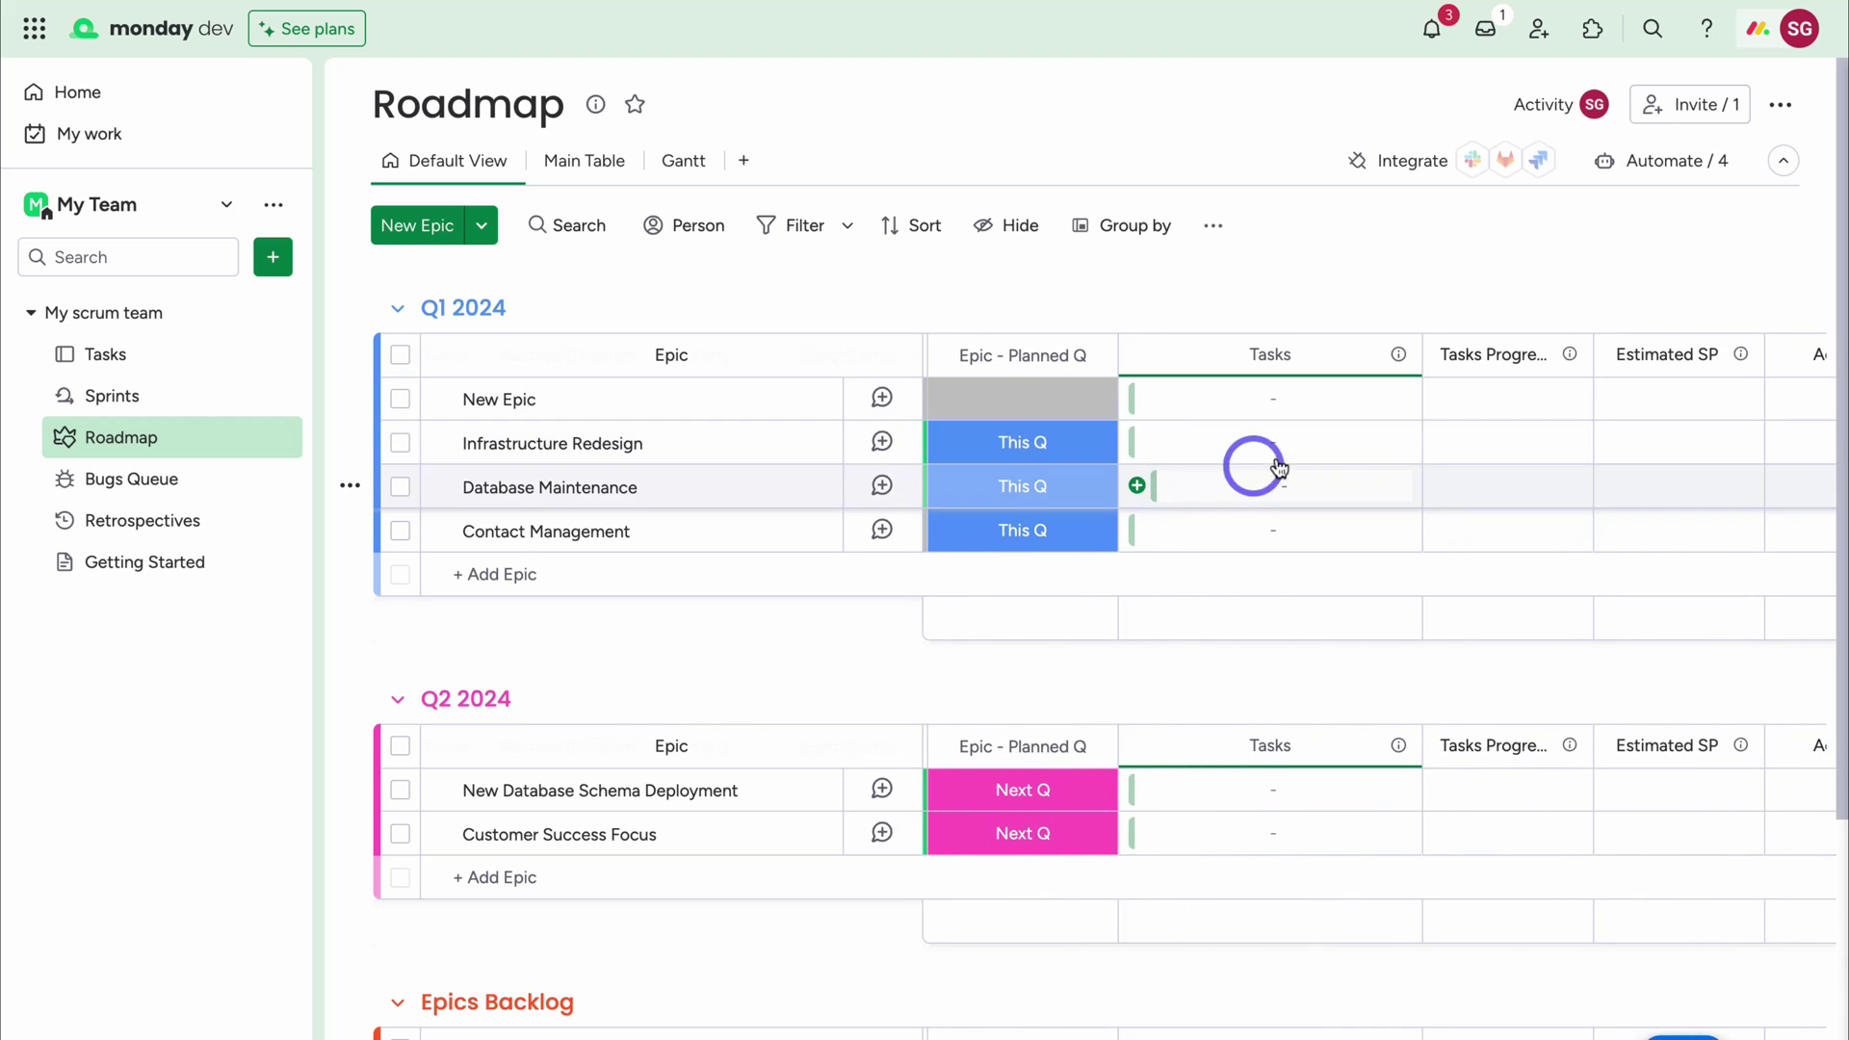
Add a monday Doc column to the Roadmap epics and dismiss the hidden-column notice
{"action": "scroll", "coordinate": [1278, 443], "scroll_direction": "right", "scroll_amount": 1}
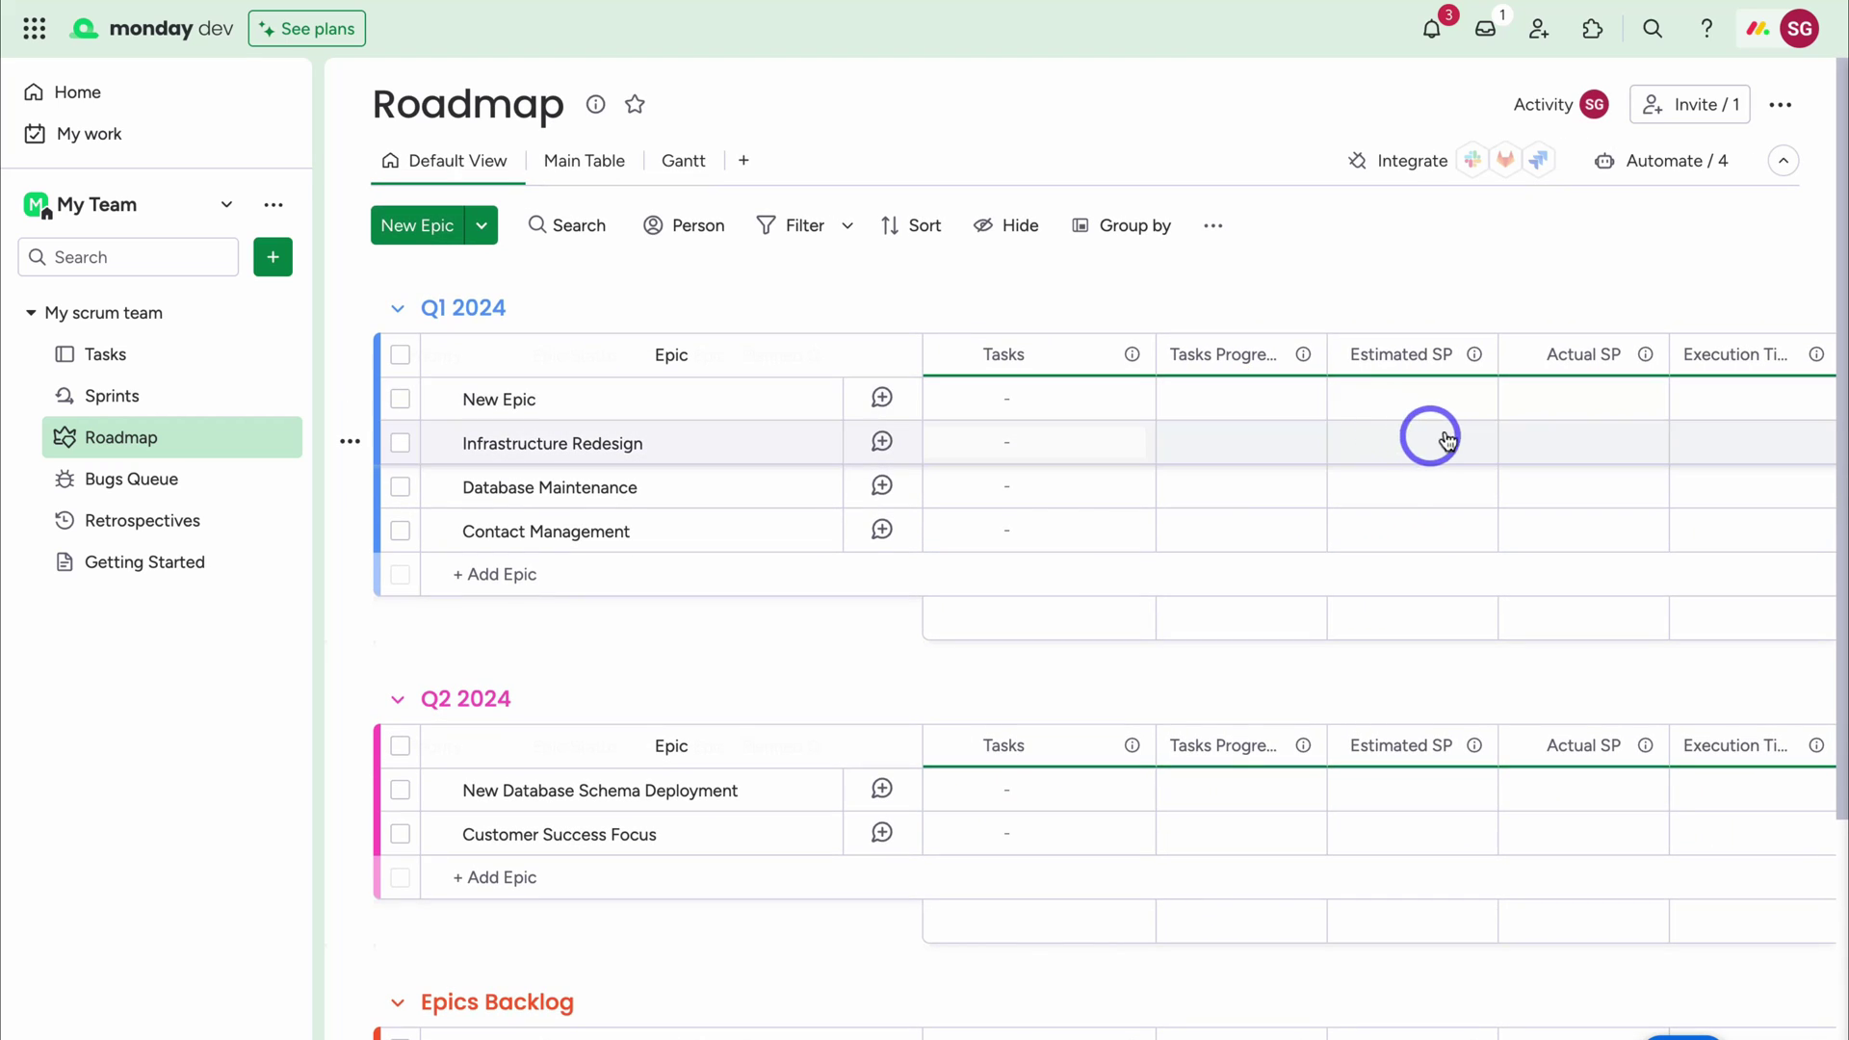
{"action": "scroll", "coordinate": [1444, 434], "scroll_direction": "right", "scroll_amount": 2}
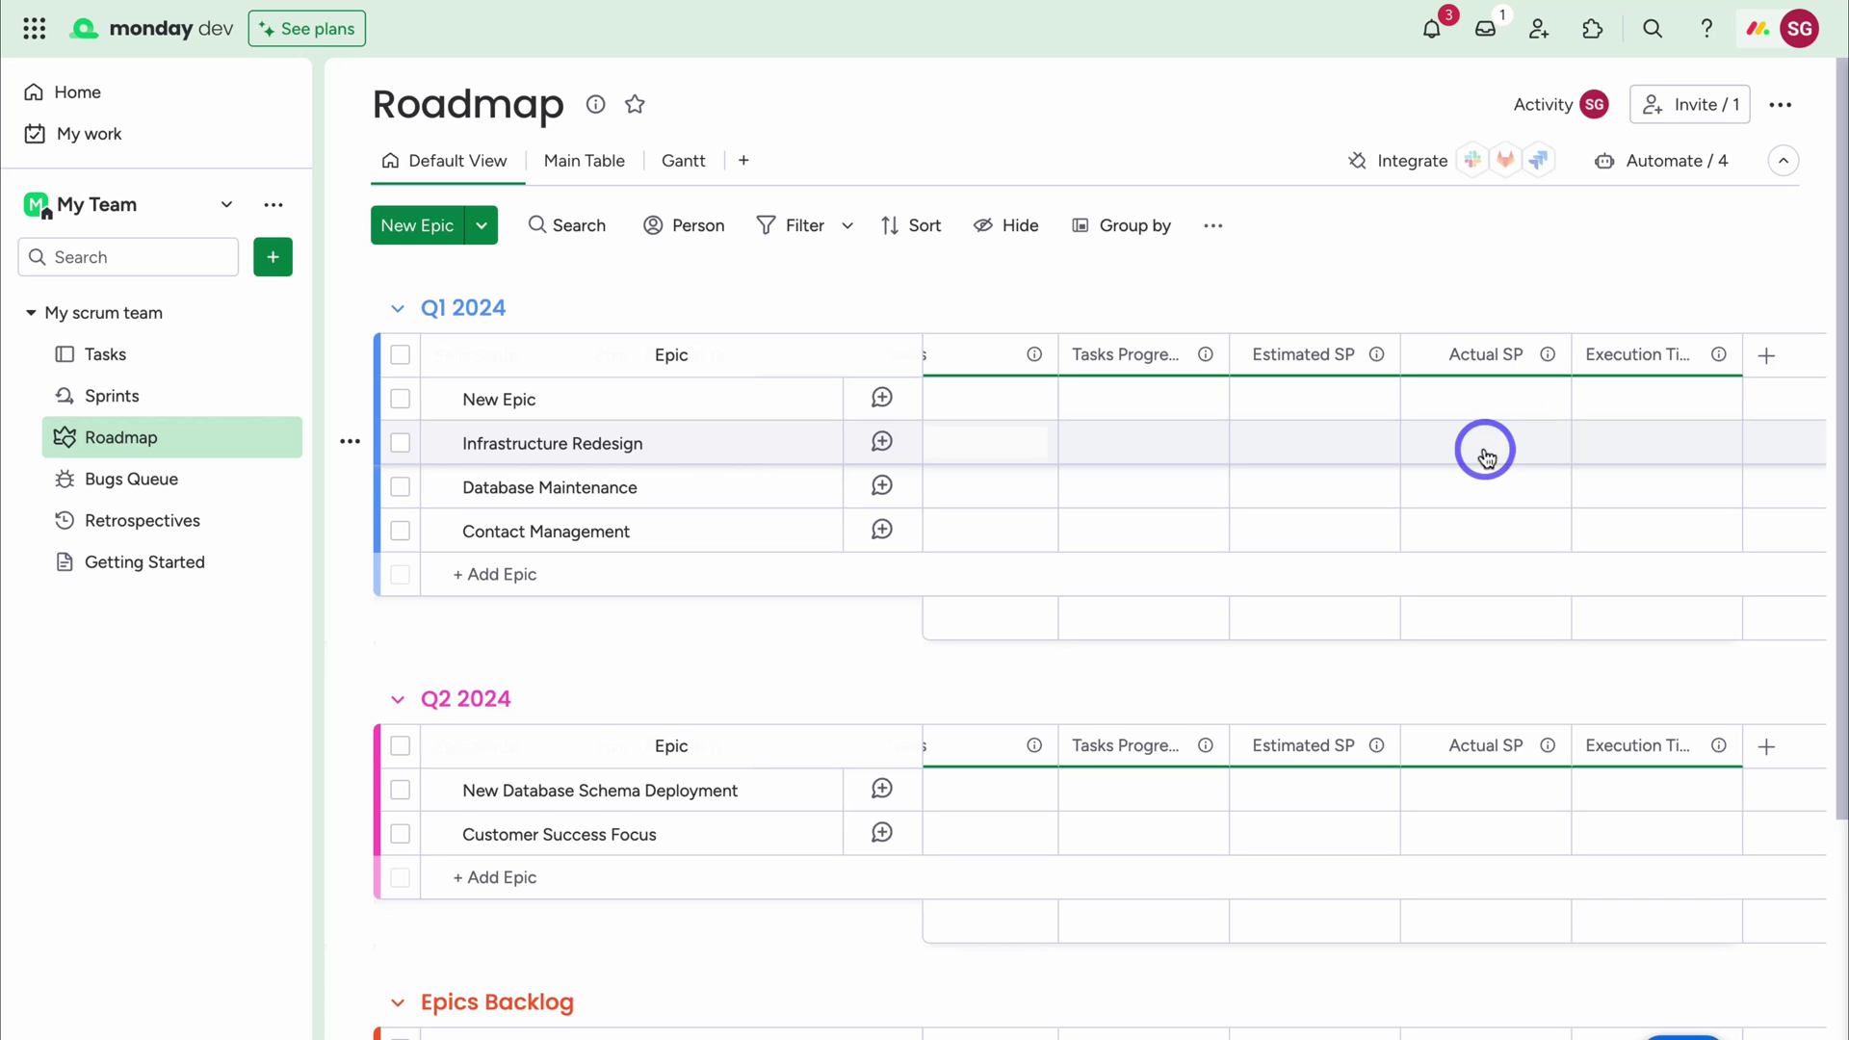
{"action": "left_click", "coordinate": [1770, 364]}
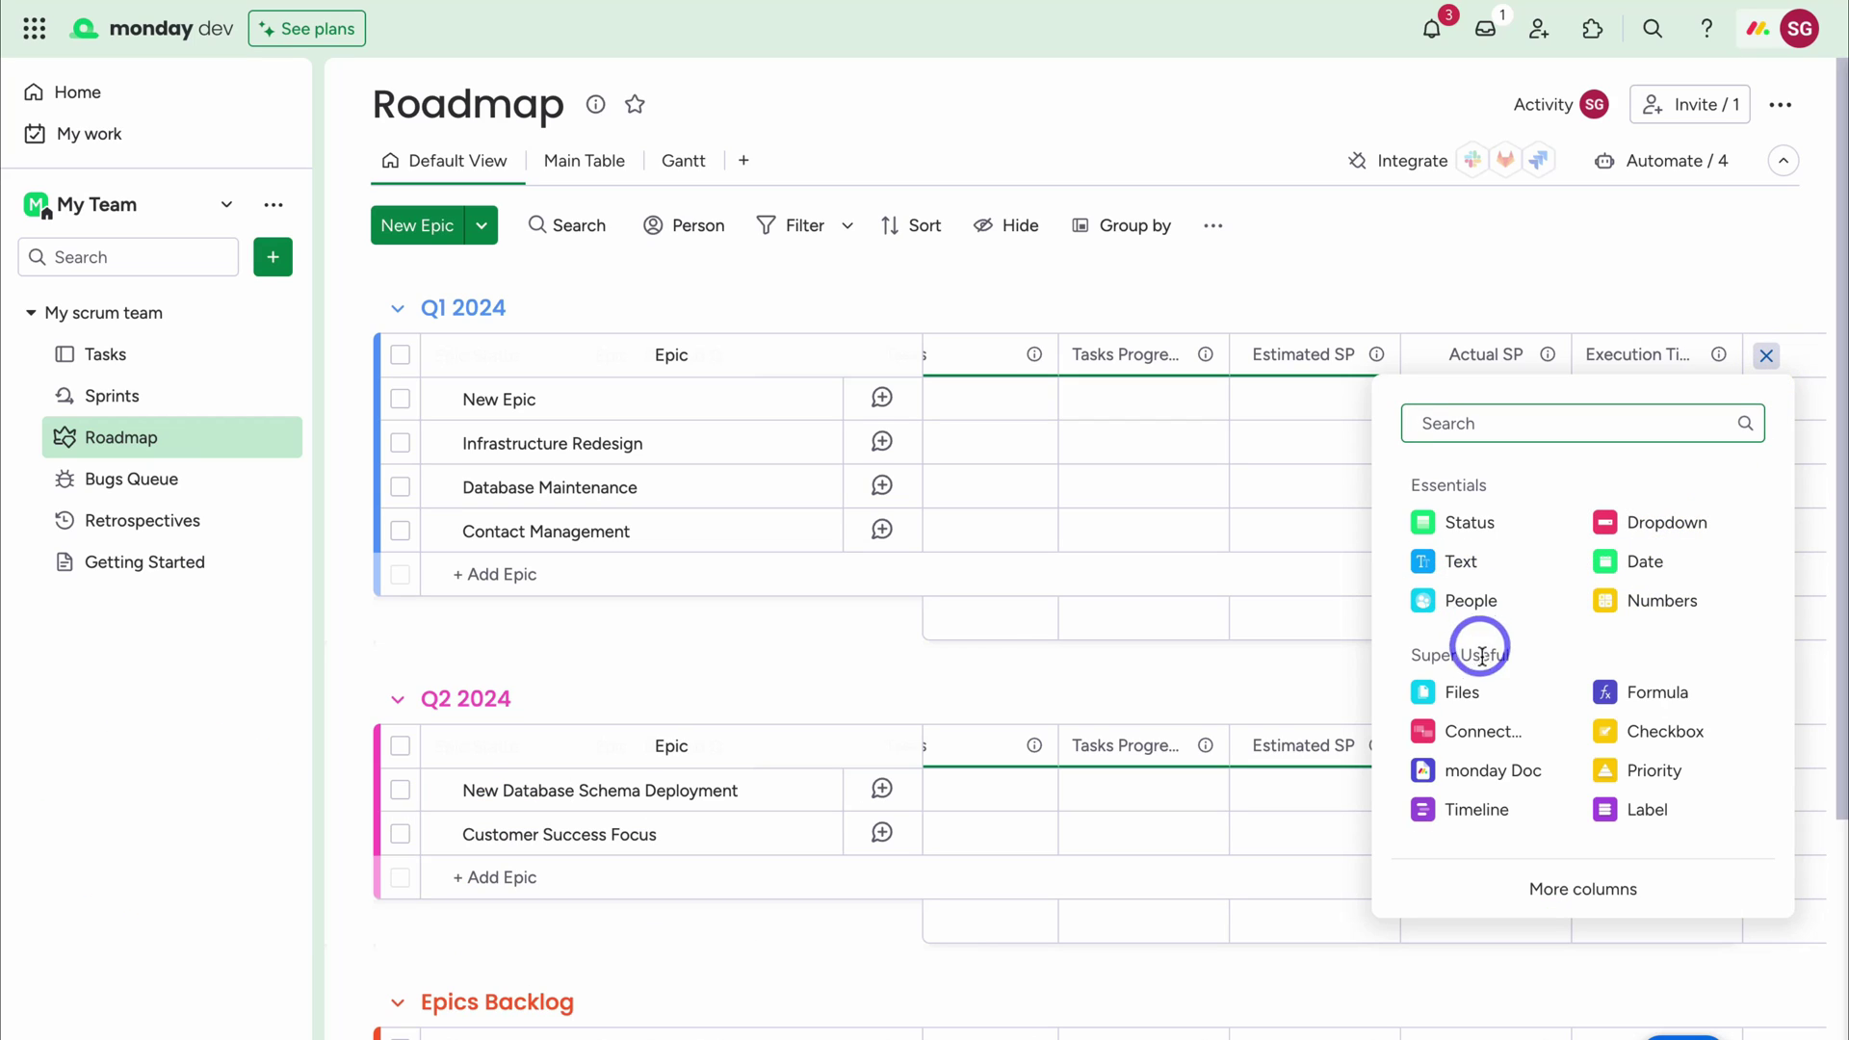
{"action": "left_click", "coordinate": [1486, 774]}
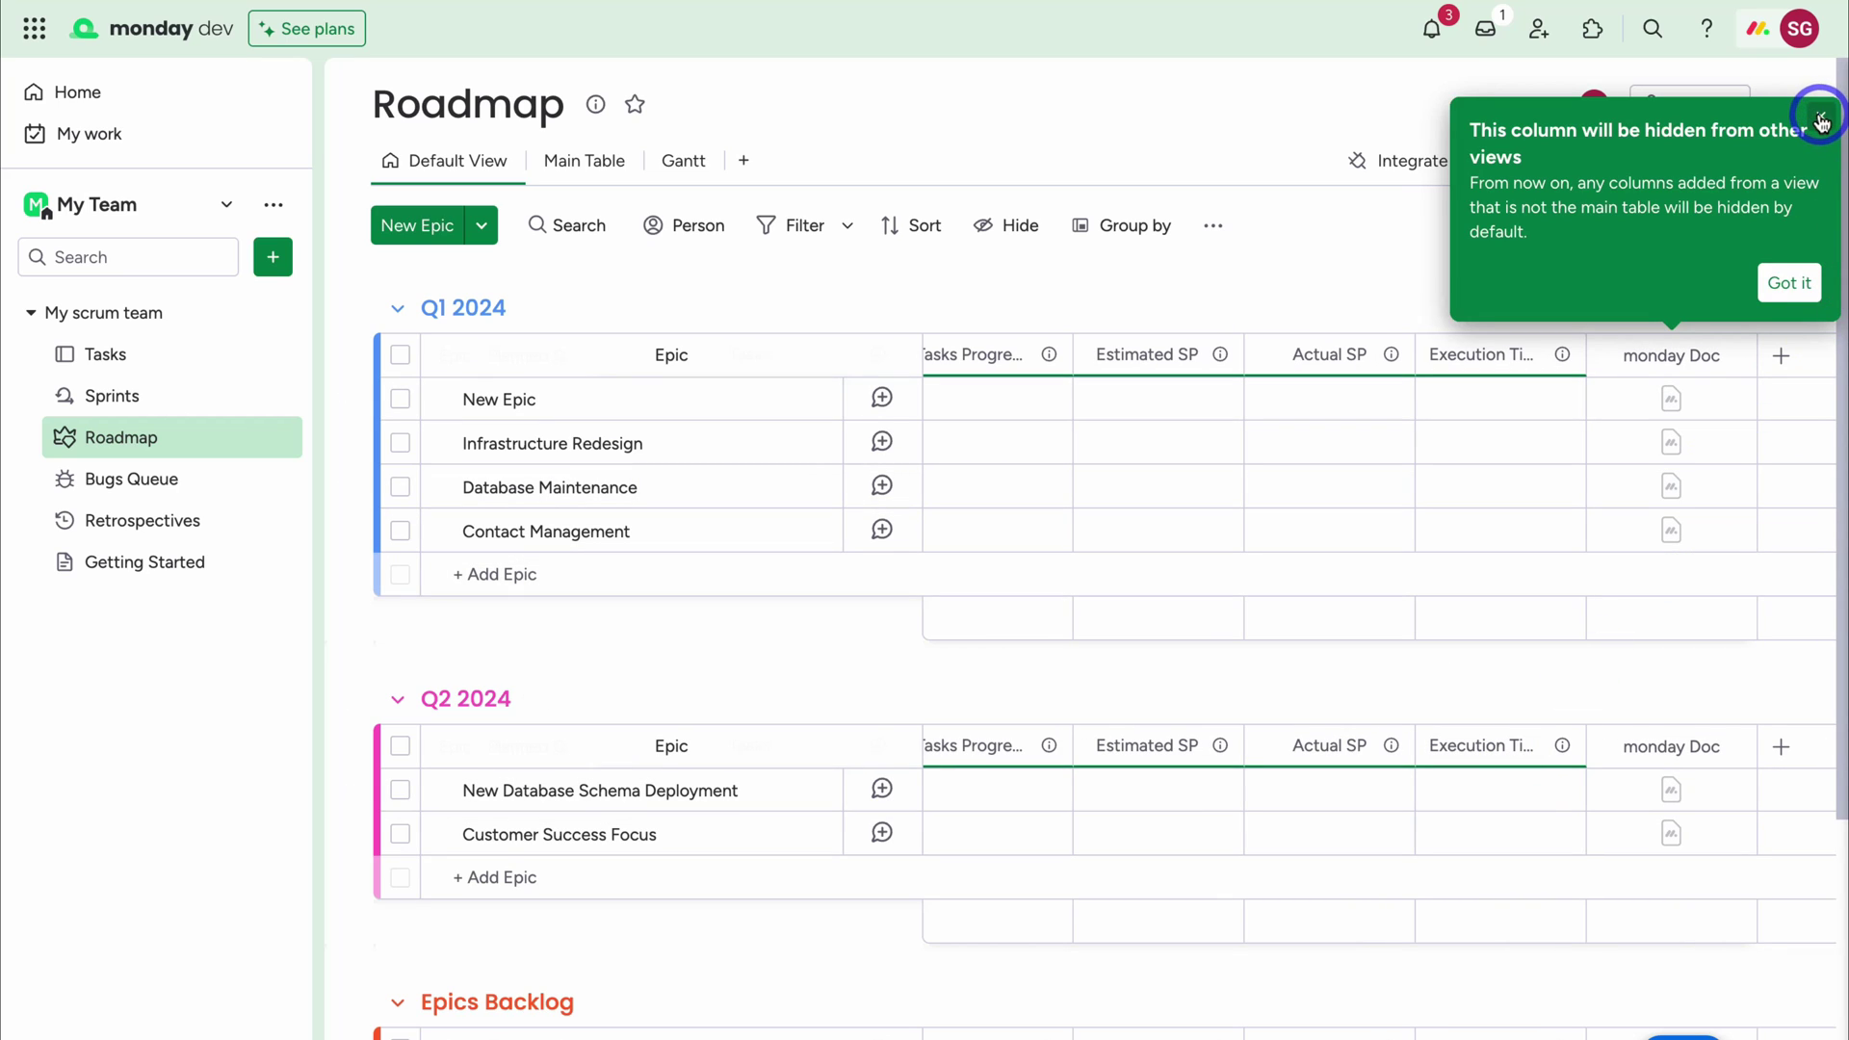
{"action": "left_click", "coordinate": [1821, 122]}
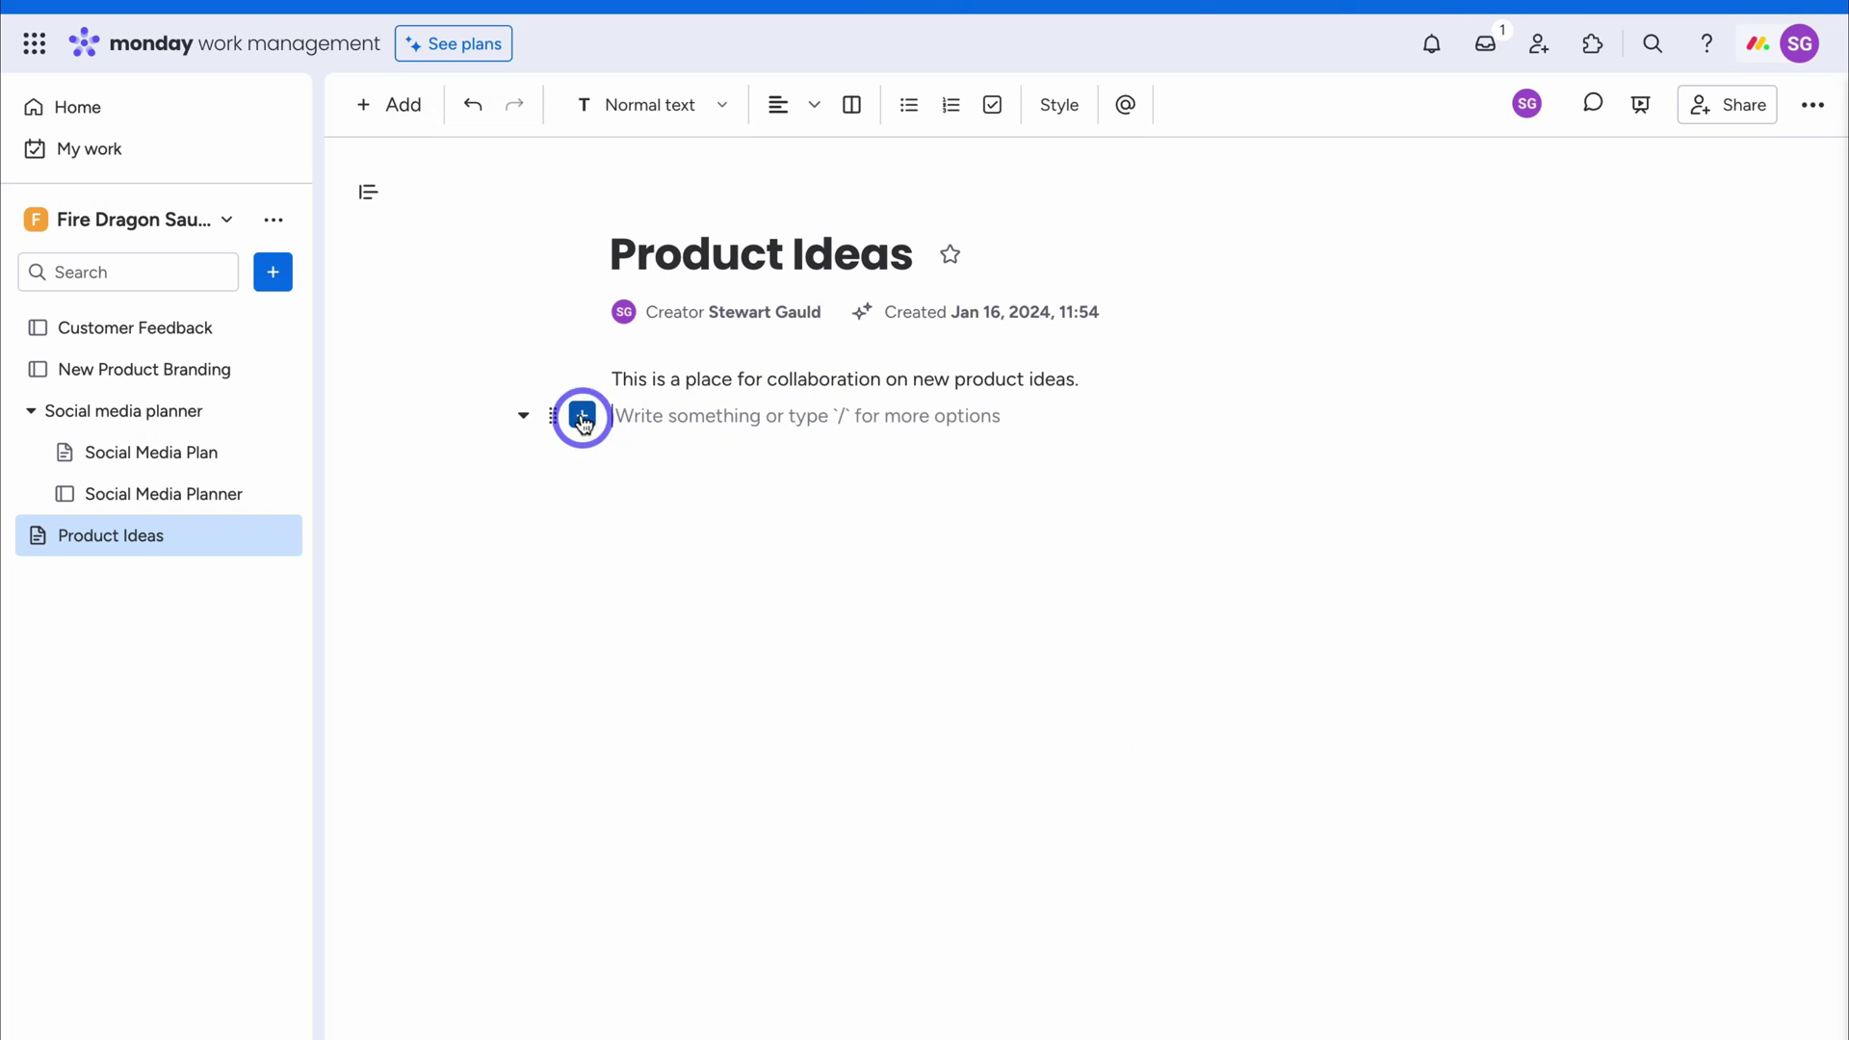
Embed the Customer Feedback board as a table block in the doc
{"action": "left_click", "coordinate": [583, 418]}
{"action": "scroll", "coordinate": [757, 539], "scroll_direction": "down", "scroll_amount": 2}
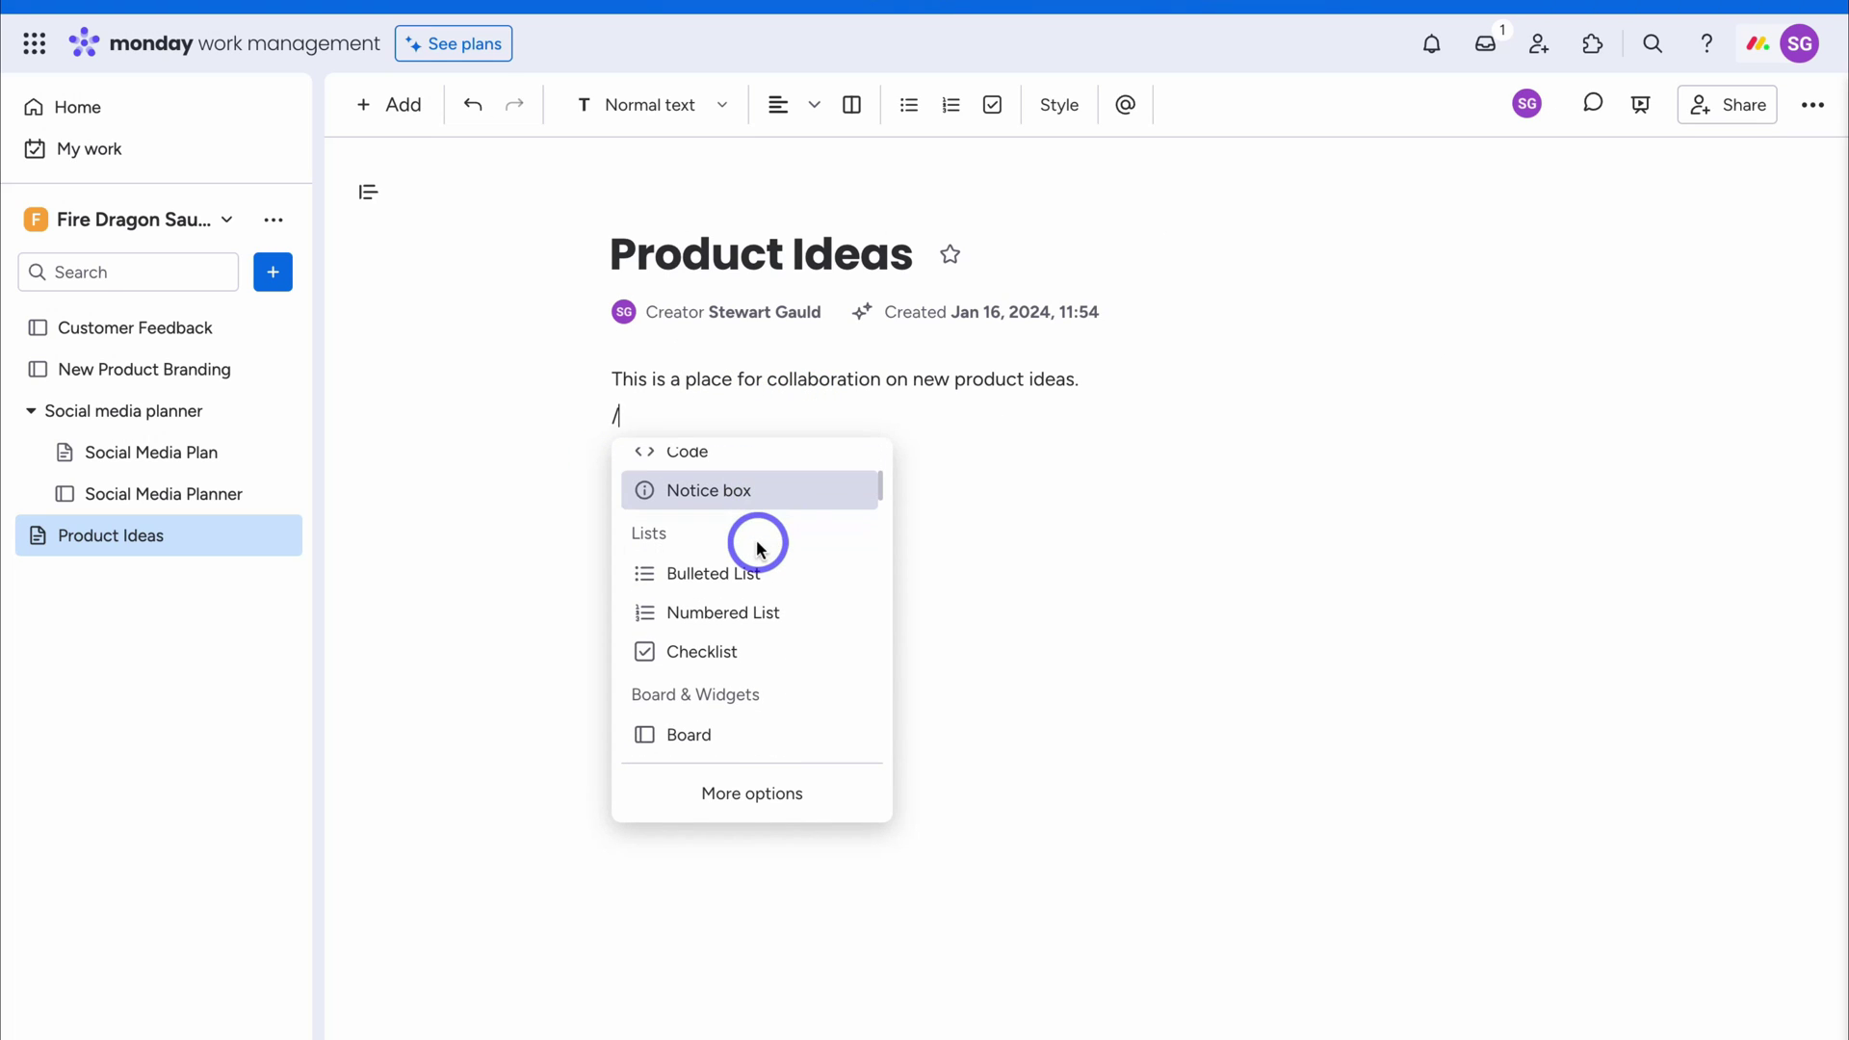
{"action": "scroll", "coordinate": [757, 546], "scroll_direction": "down", "scroll_amount": 1}
{"action": "left_click", "coordinate": [777, 561]}
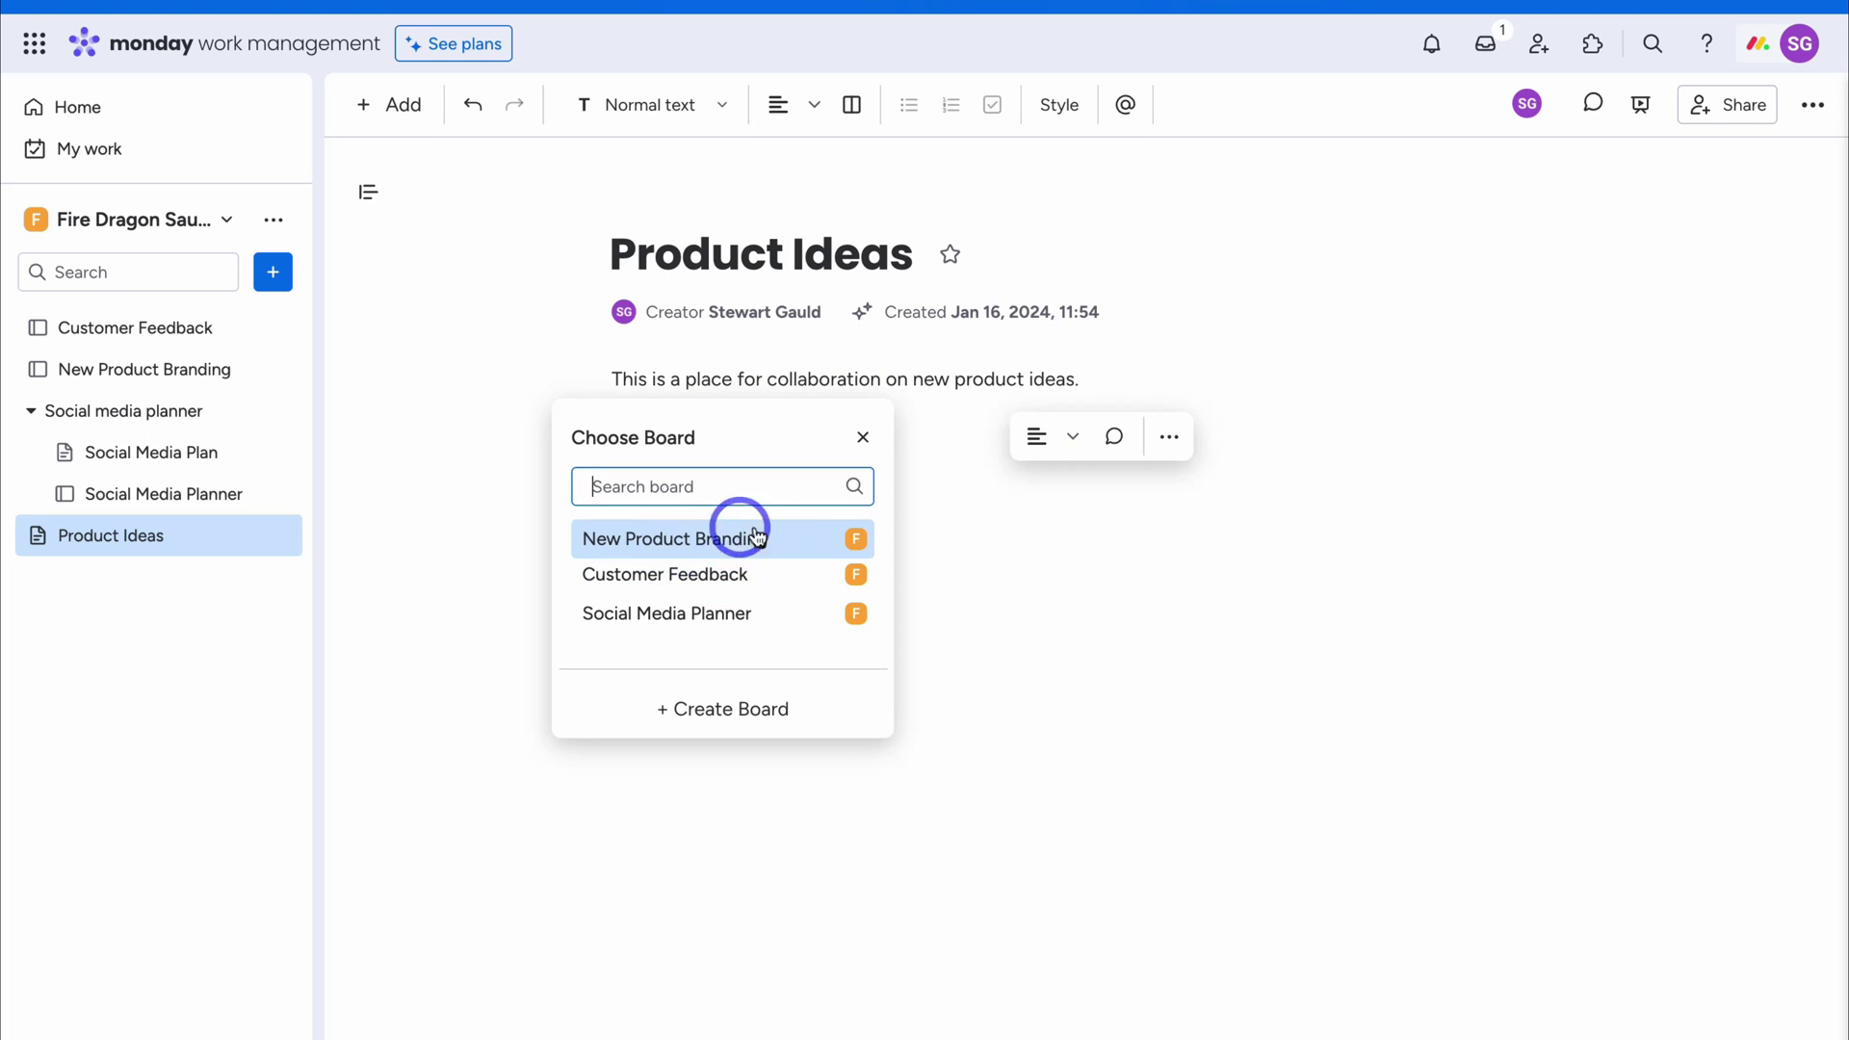
{"action": "left_click", "coordinate": [694, 574]}
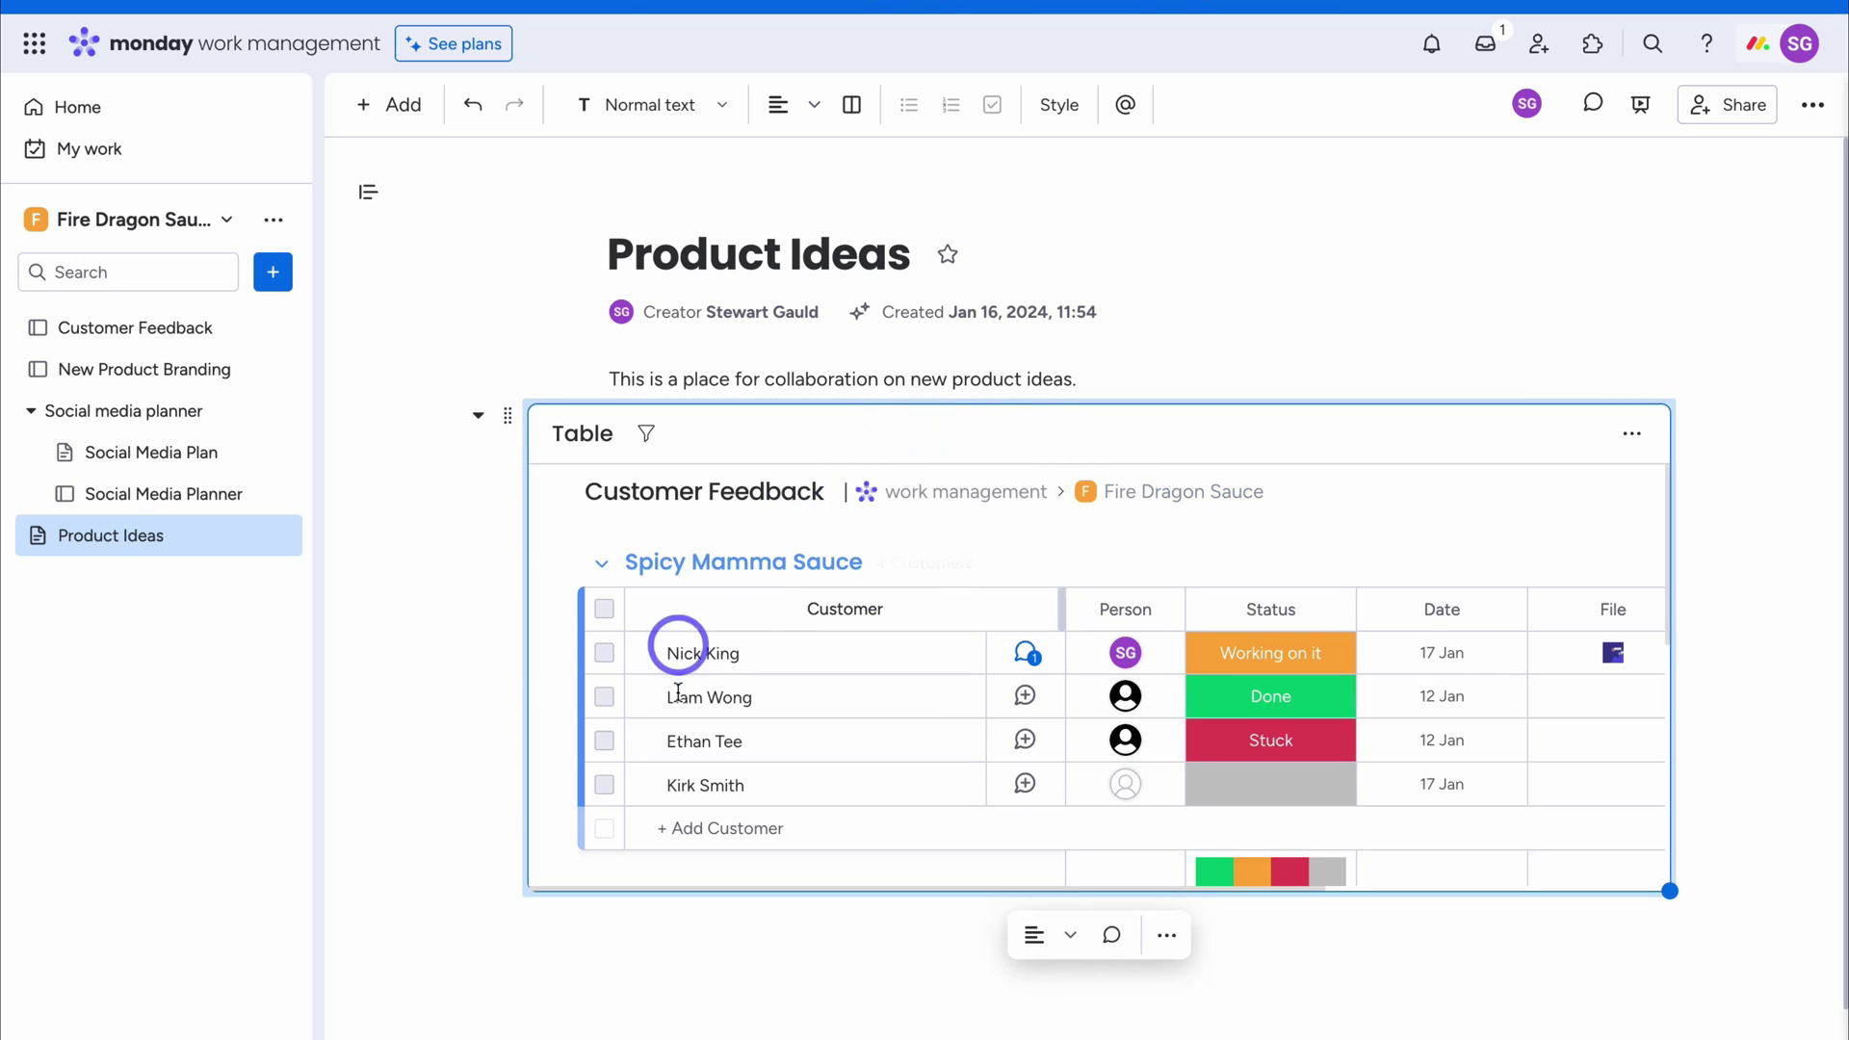
{"action": "scroll", "coordinate": [855, 710], "scroll_direction": "right", "scroll_amount": 3}
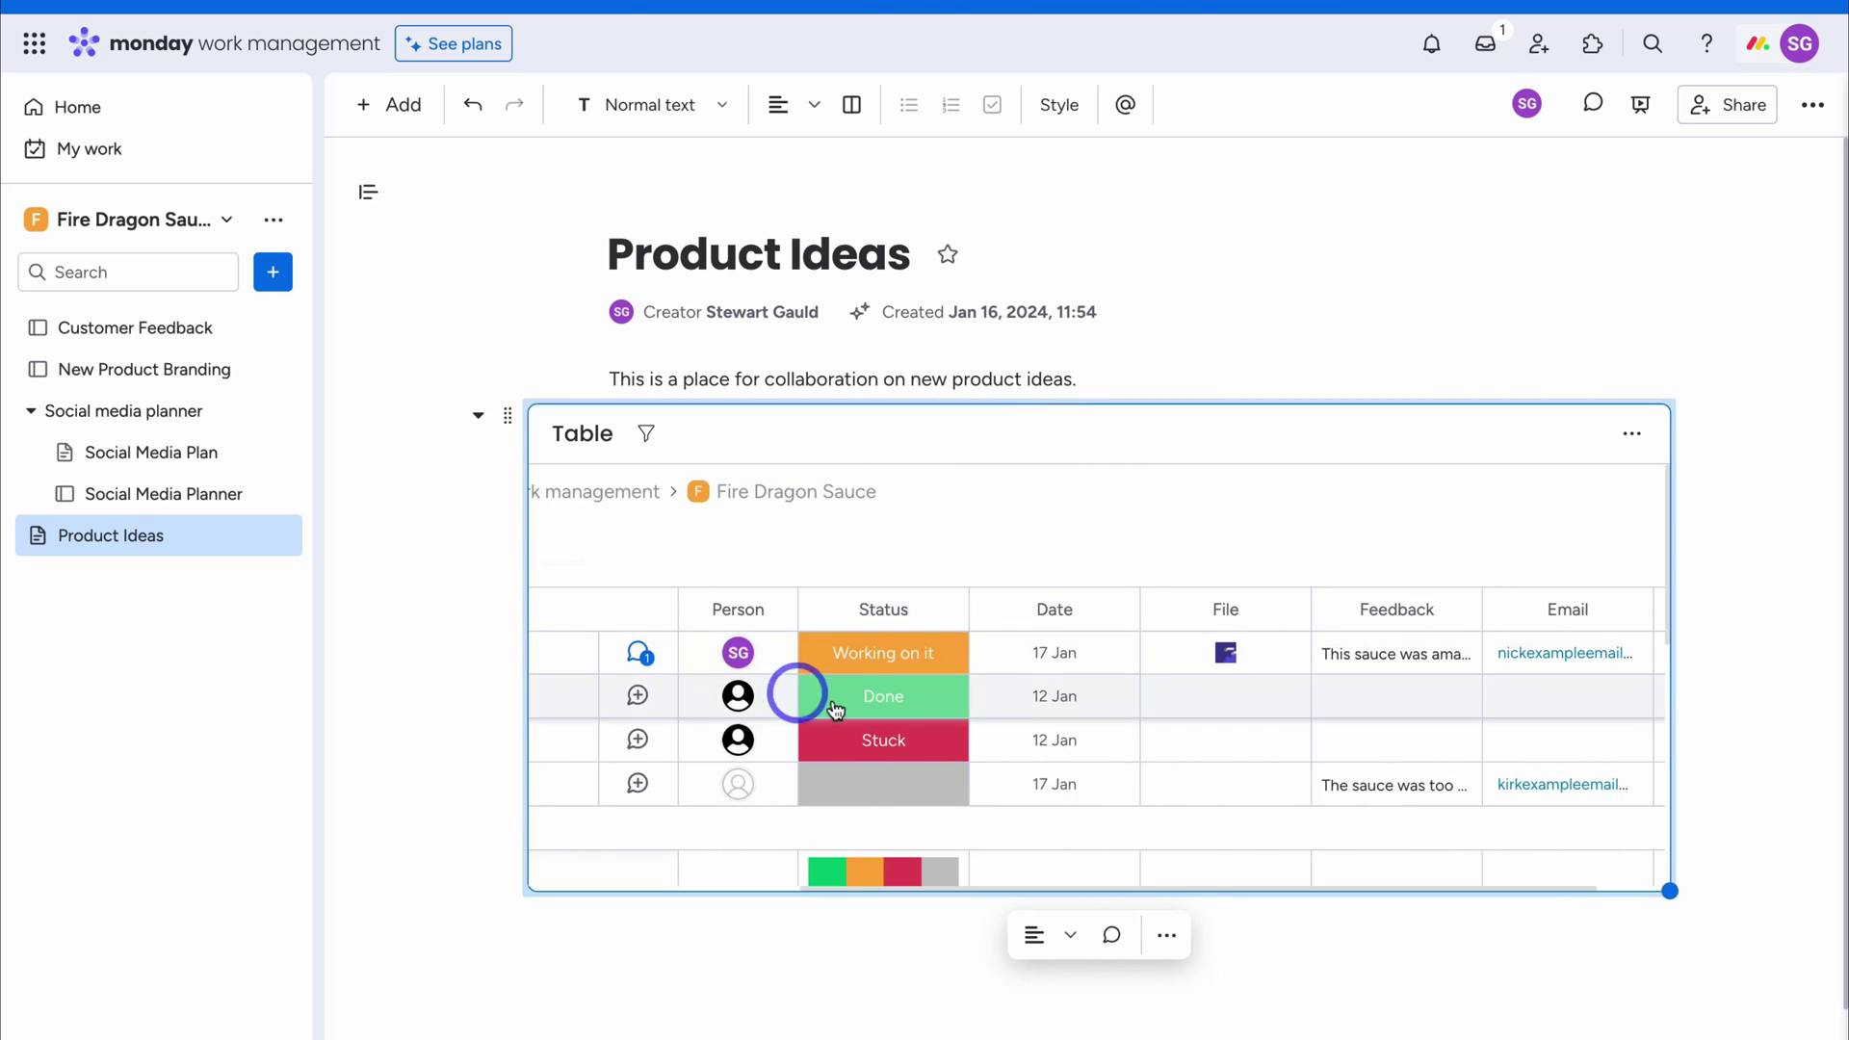
{"action": "left_click", "coordinate": [1362, 933]}
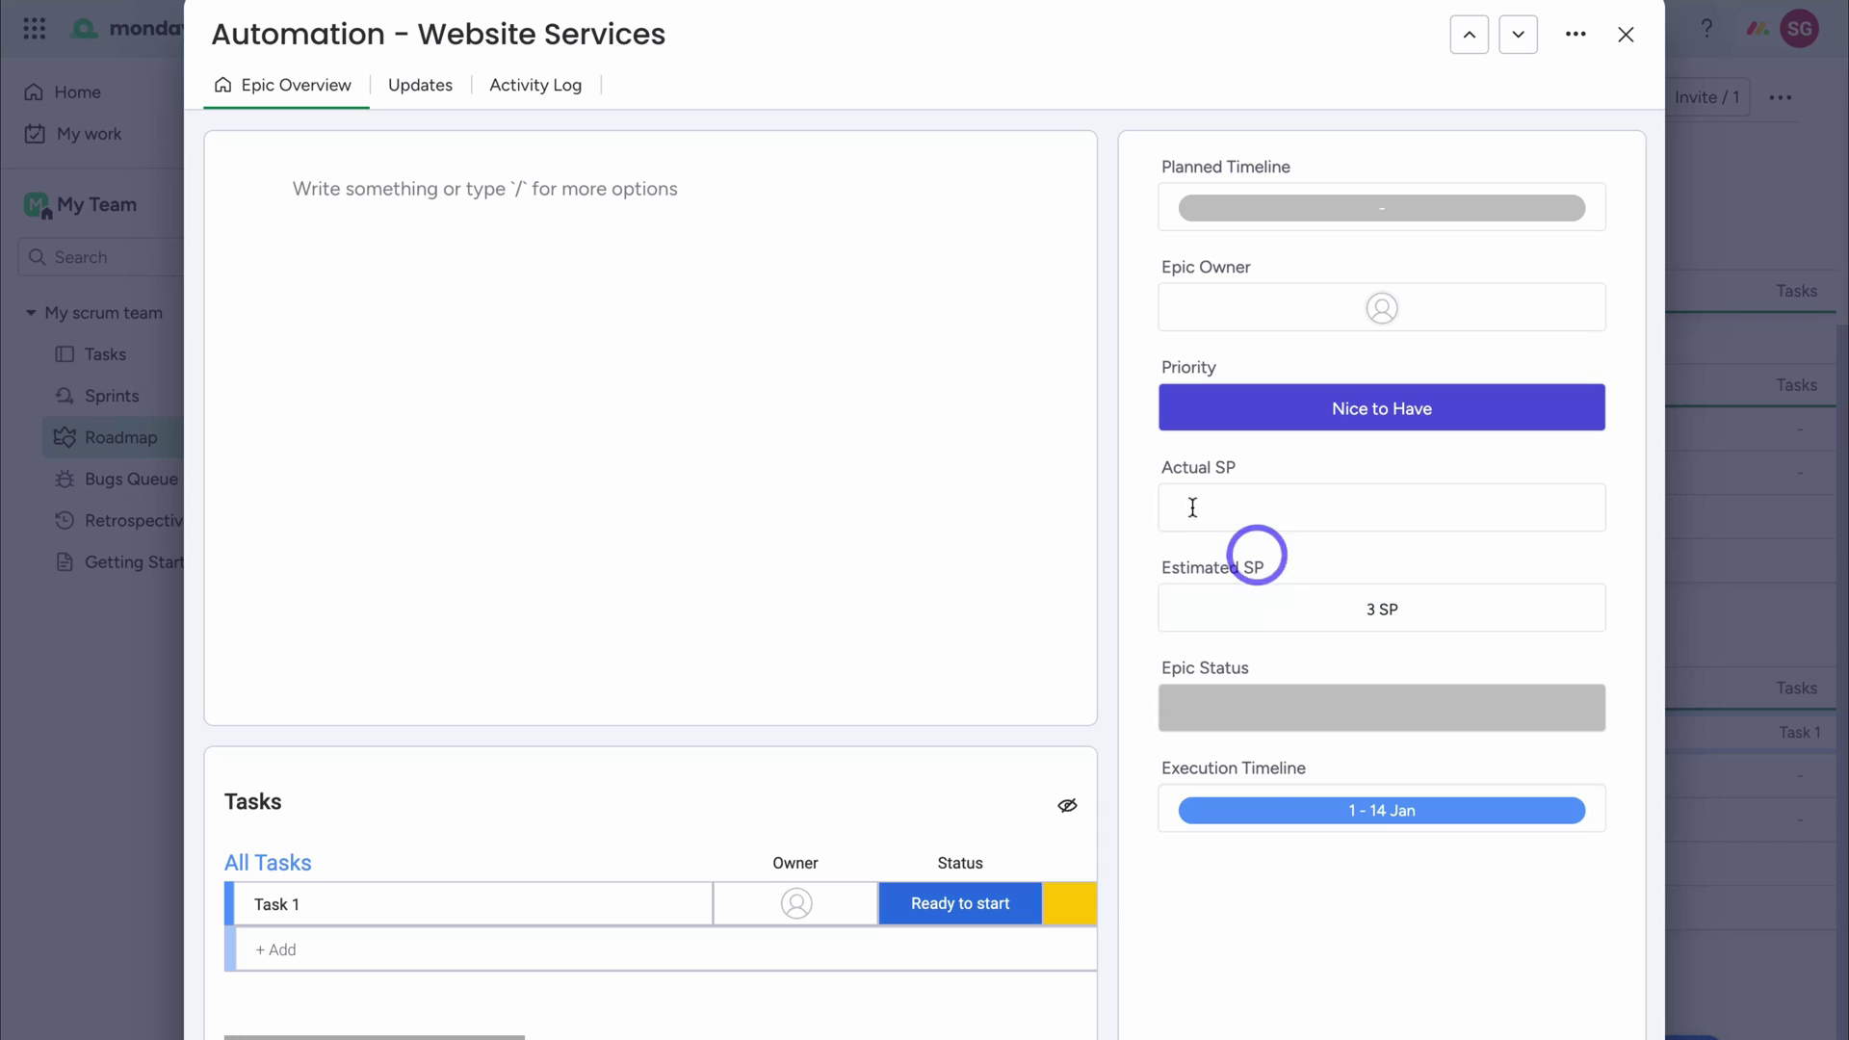
Review the epic's Updates and Activity Log, then close its panel
{"action": "left_click", "coordinate": [412, 92]}
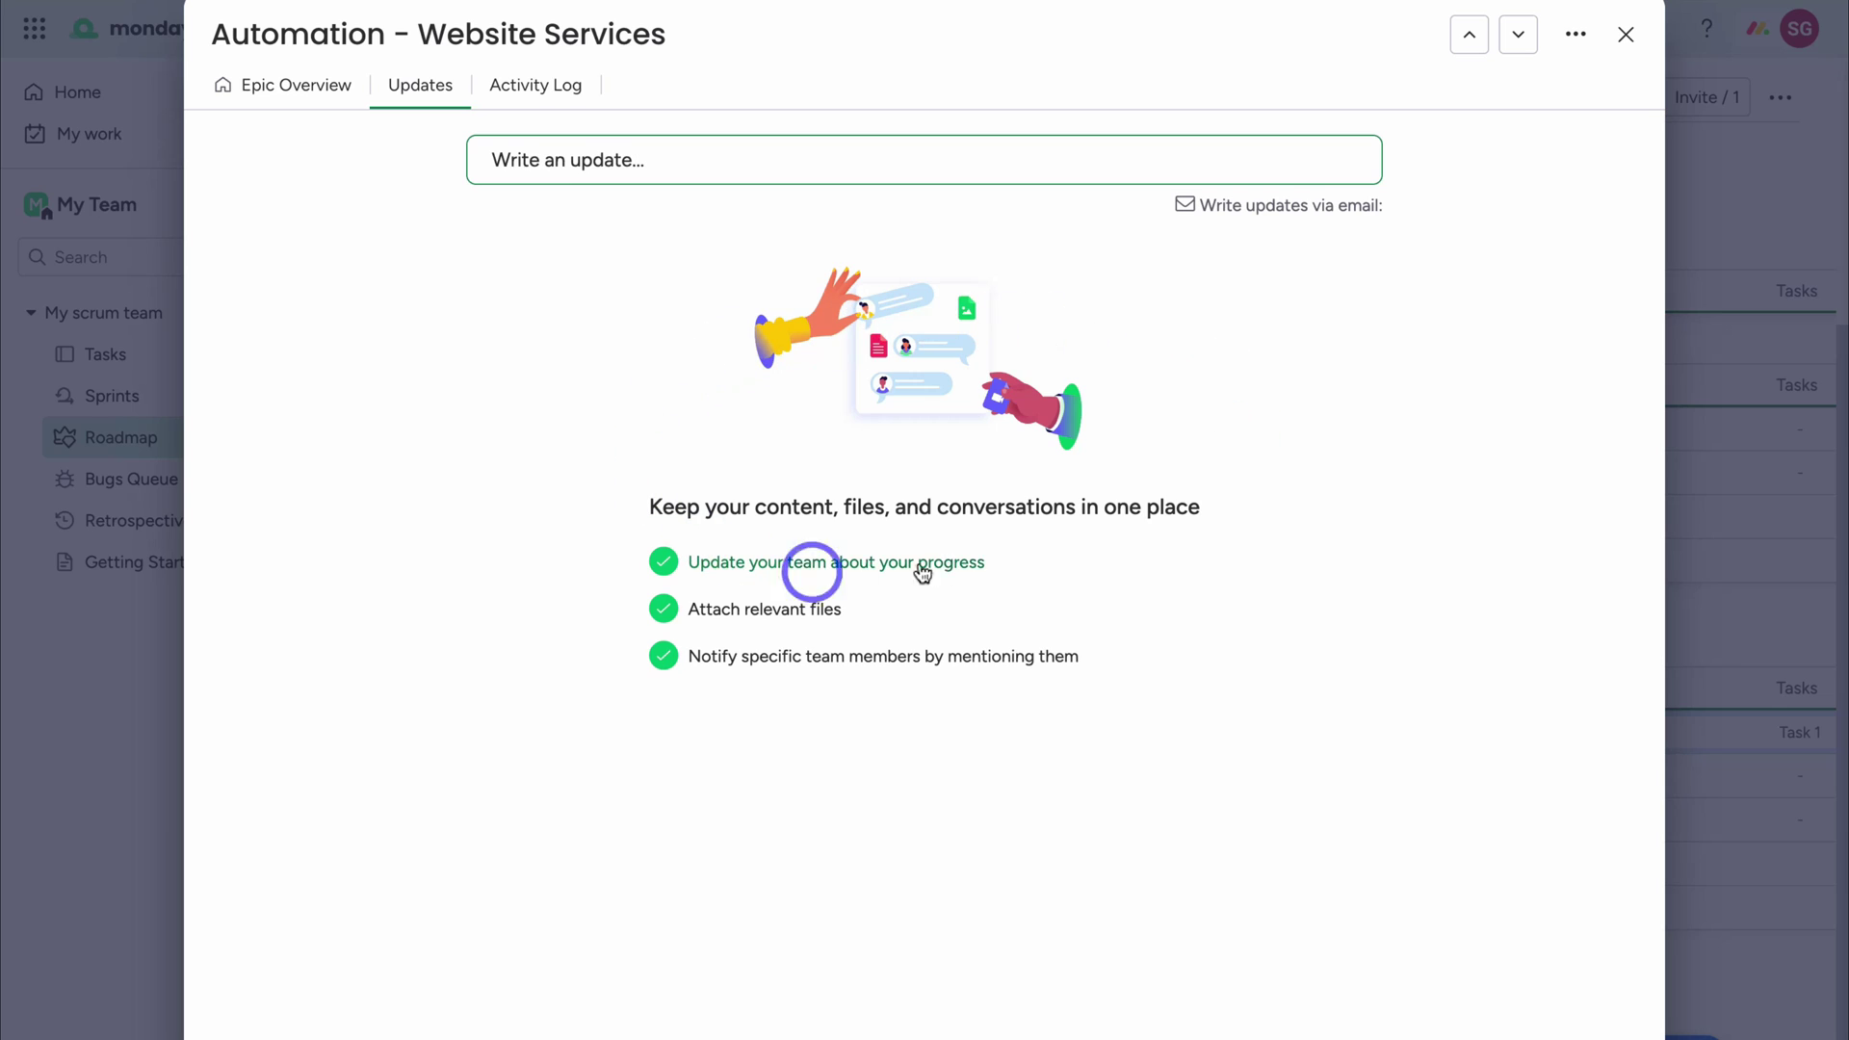
{"action": "left_click", "coordinate": [544, 98]}
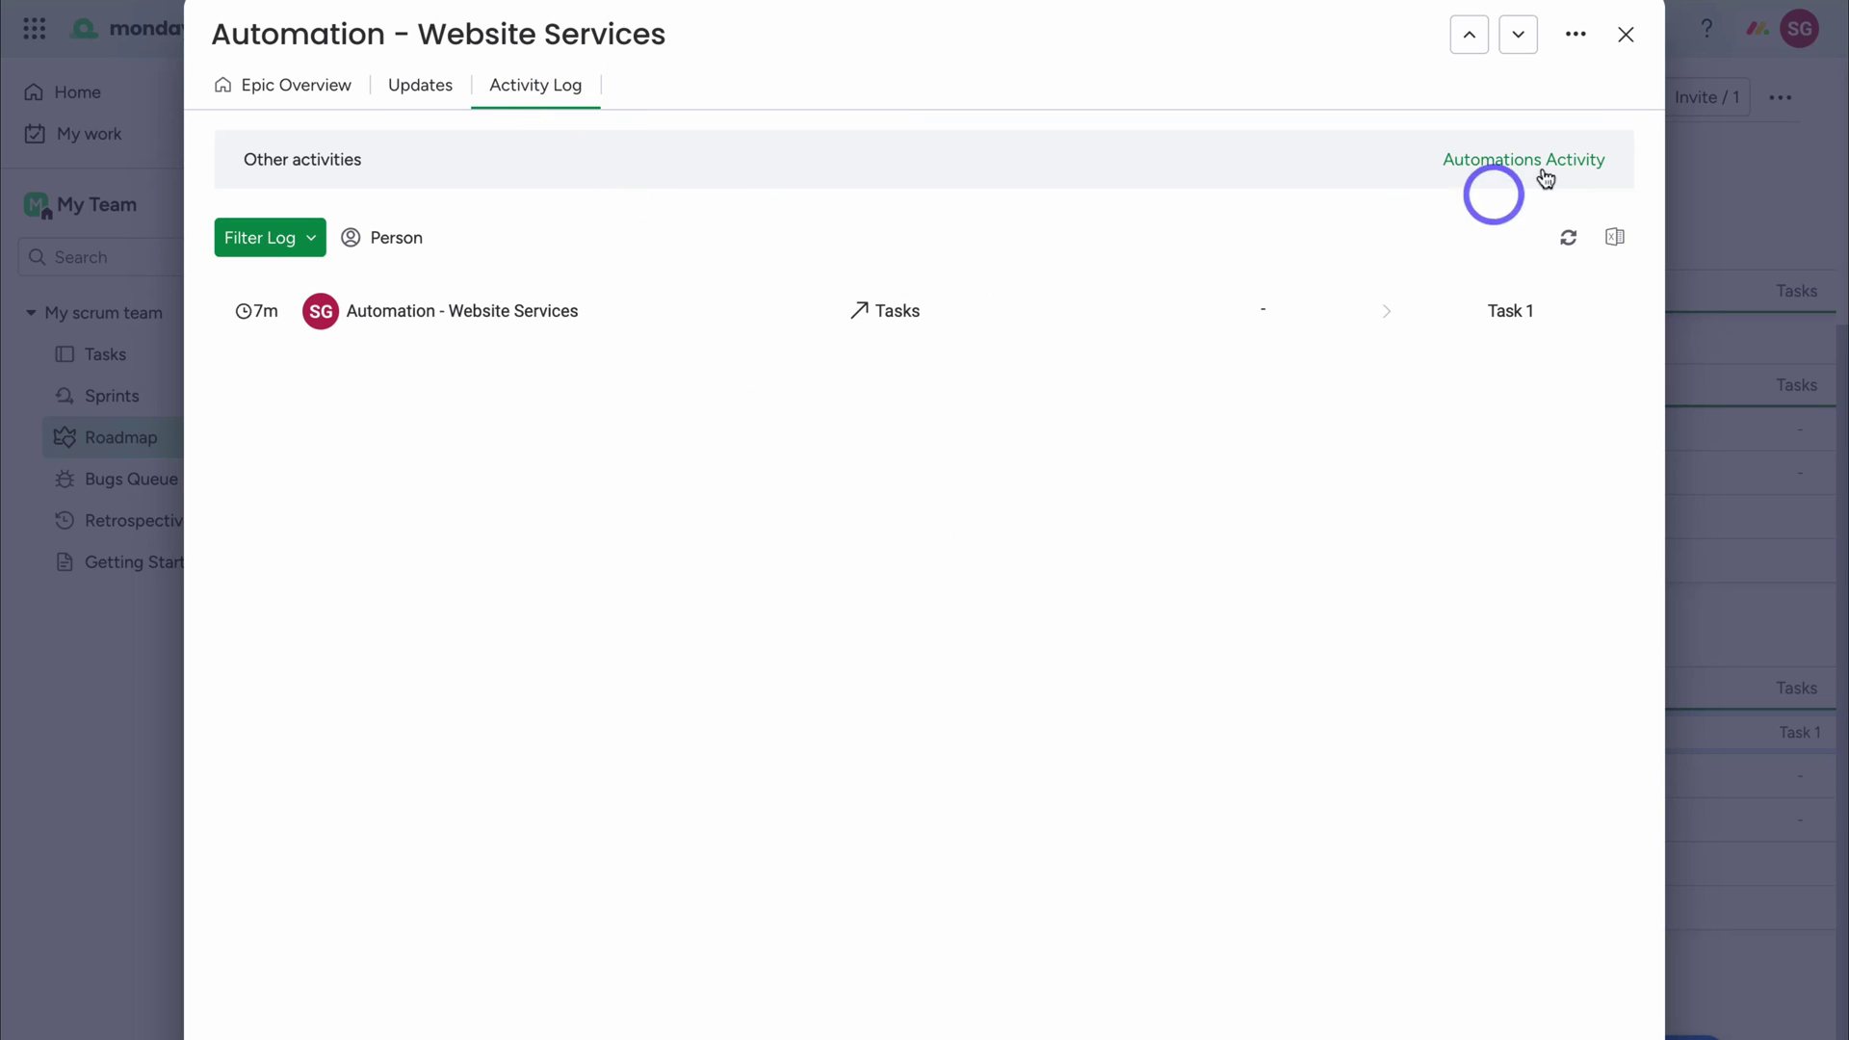
{"action": "left_click", "coordinate": [1625, 39]}
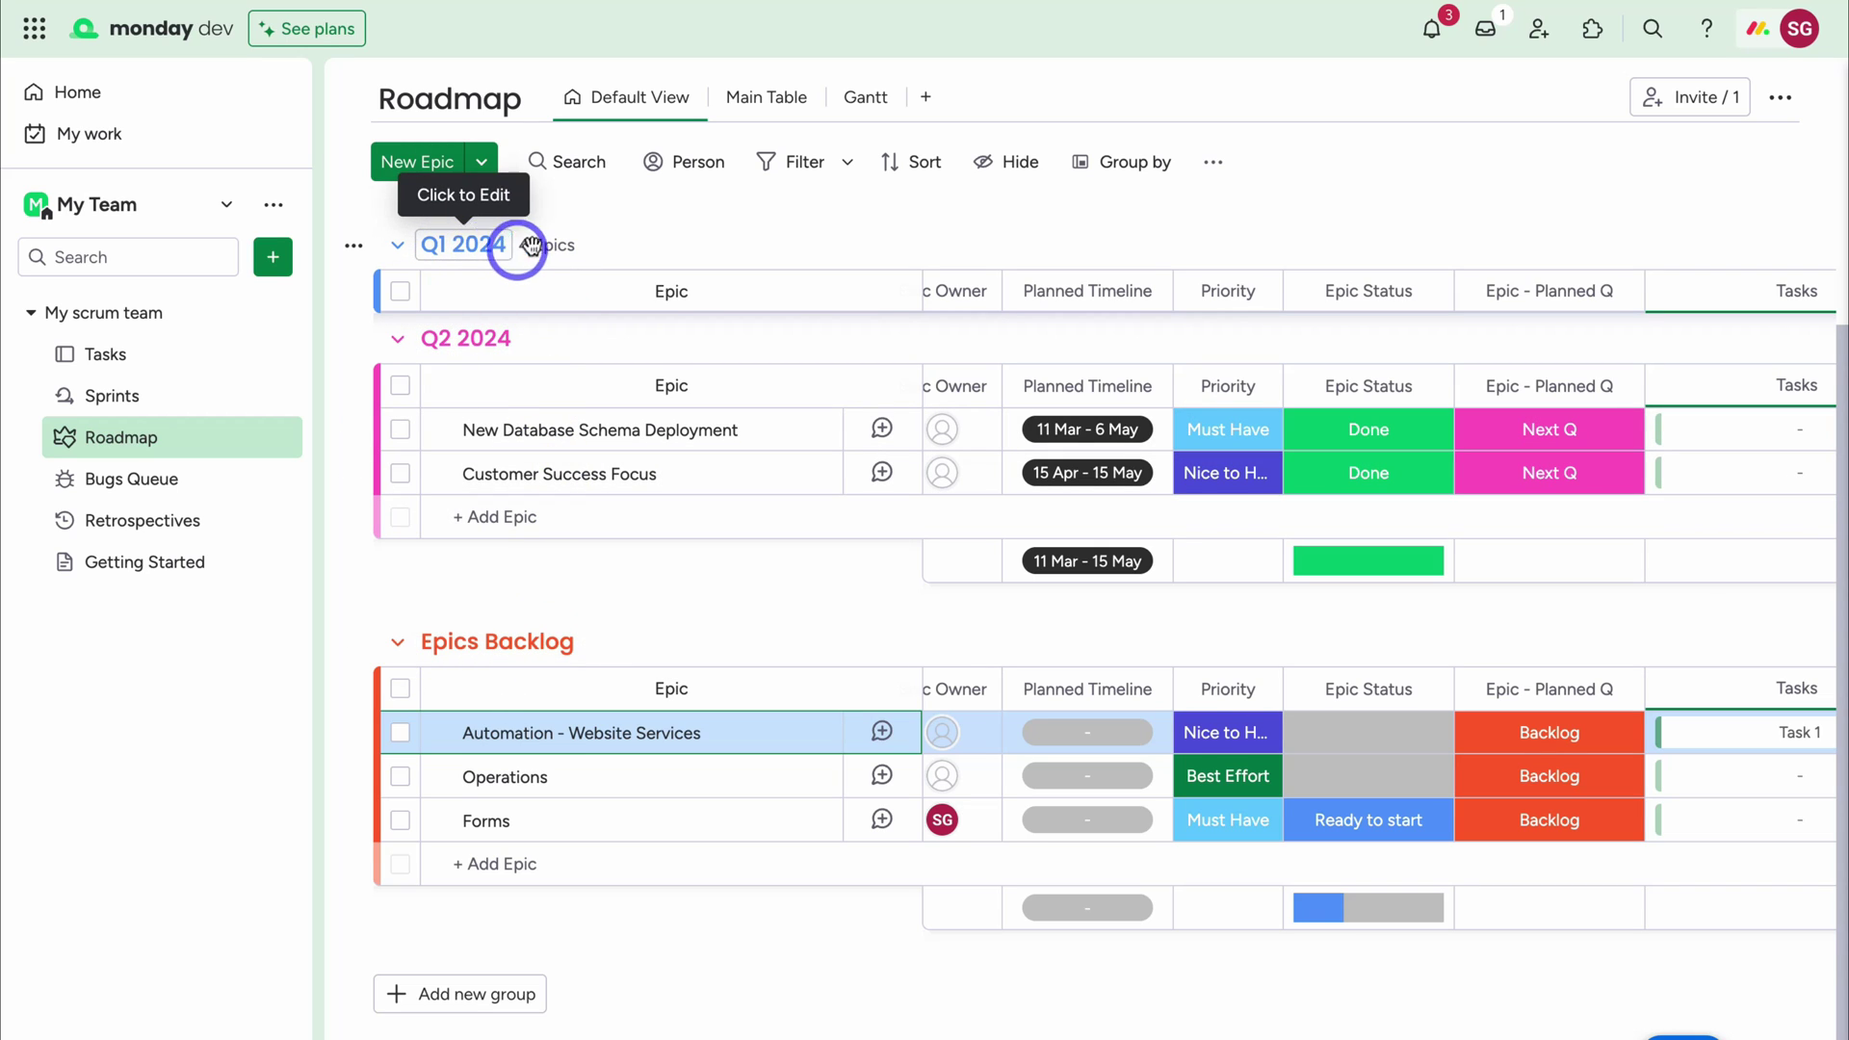
Cycle through the Sprints, Tasks and Roadmap boards, ending on Sprints
{"action": "left_click", "coordinate": [188, 403]}
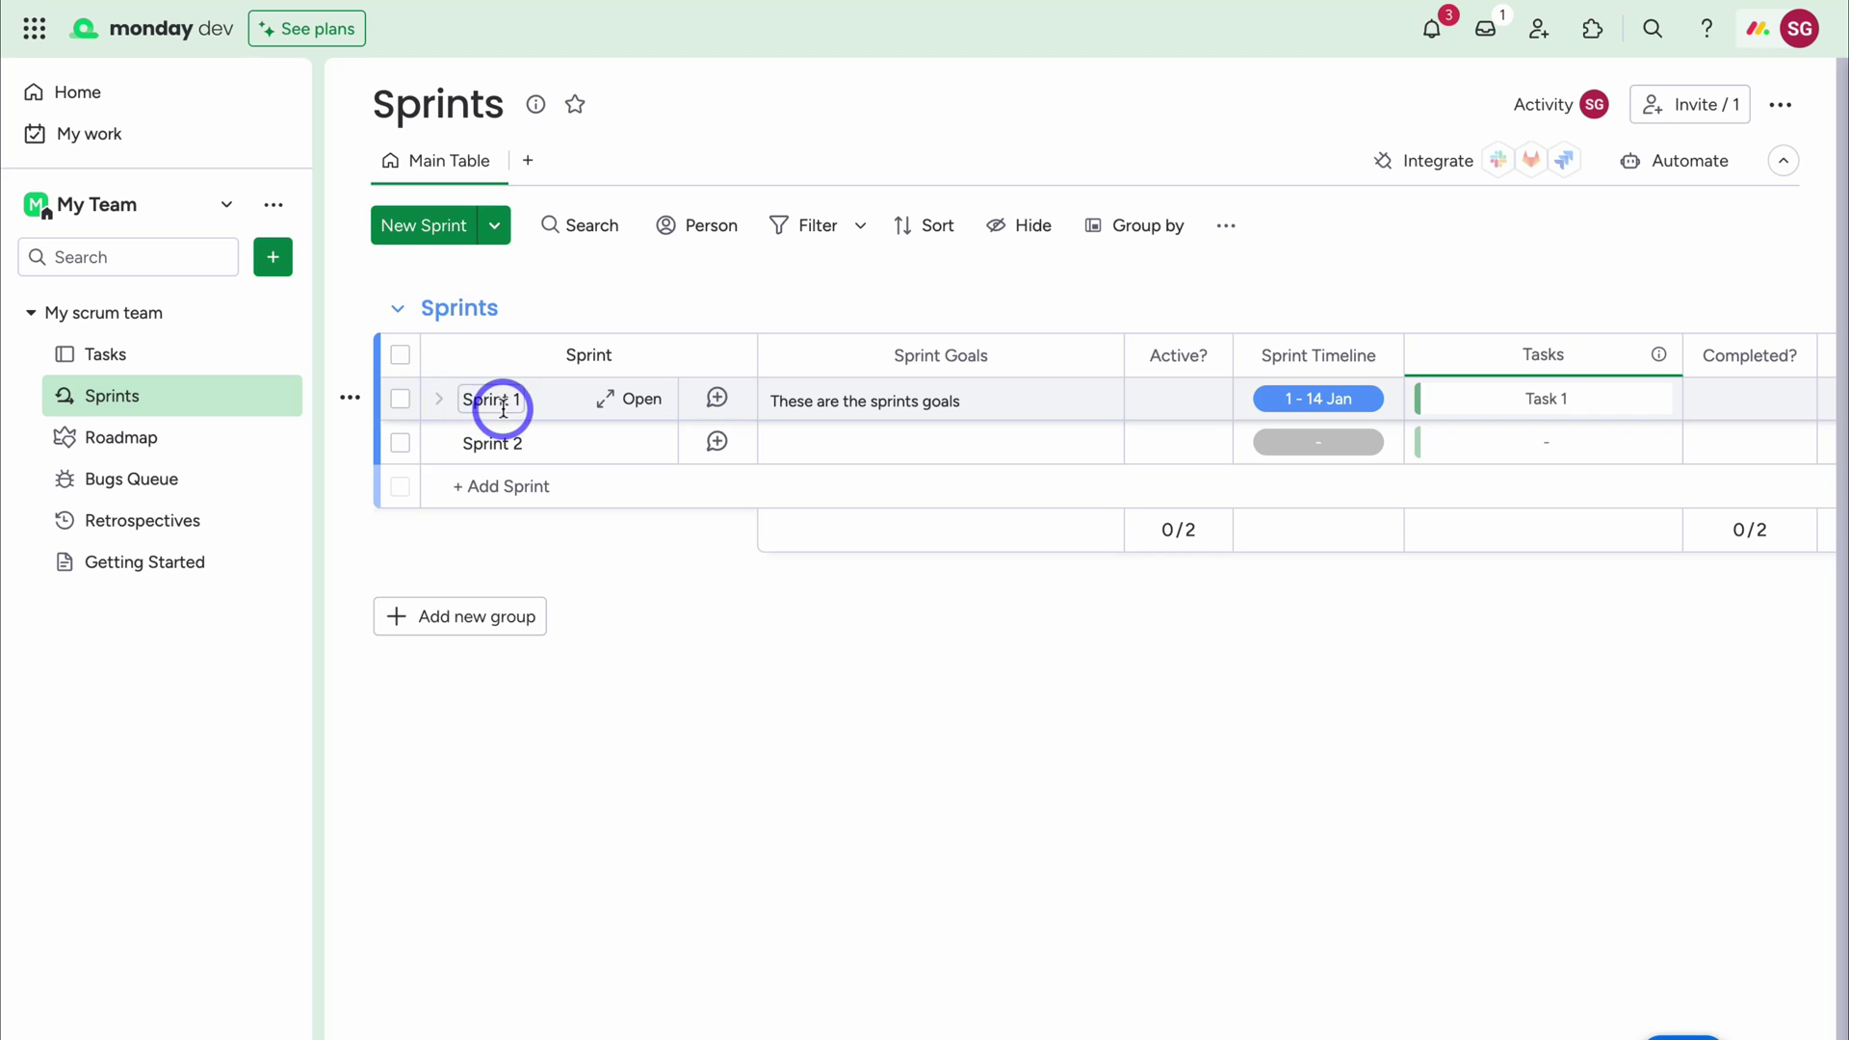
{"action": "left_click", "coordinate": [183, 359]}
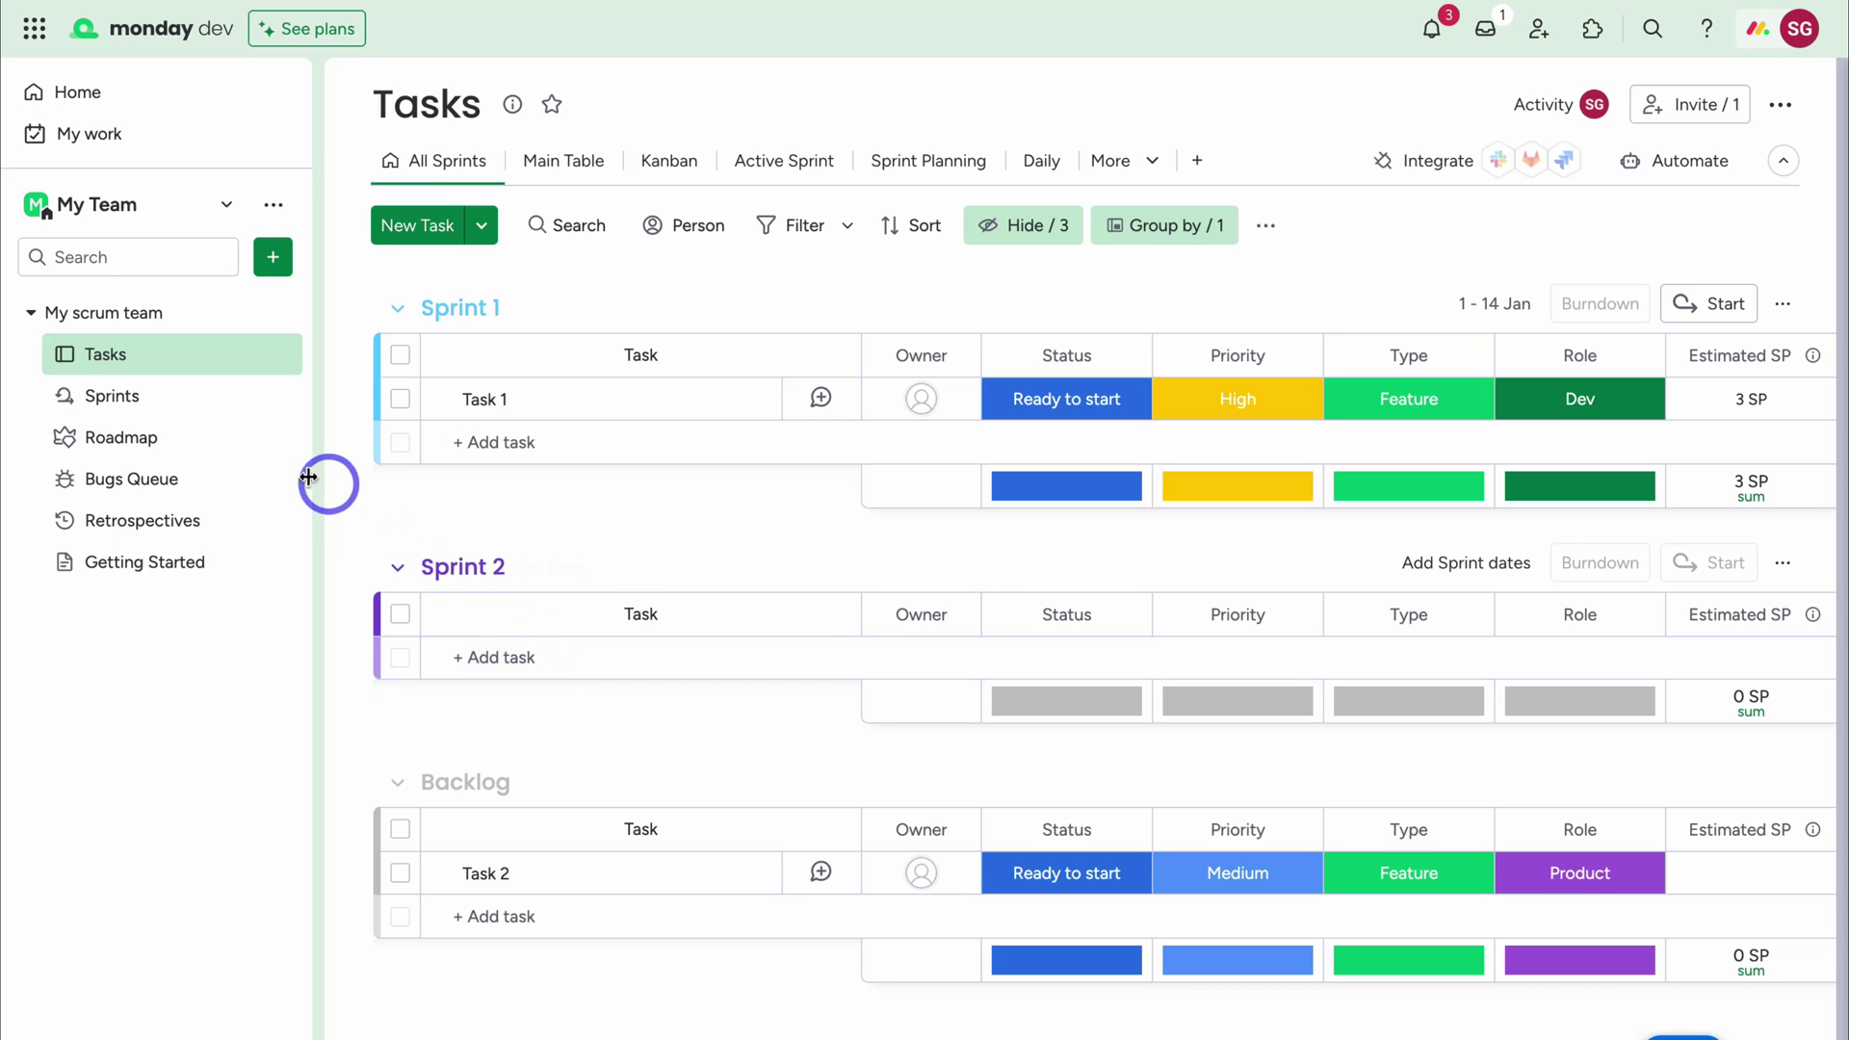
{"action": "left_click", "coordinate": [199, 445]}
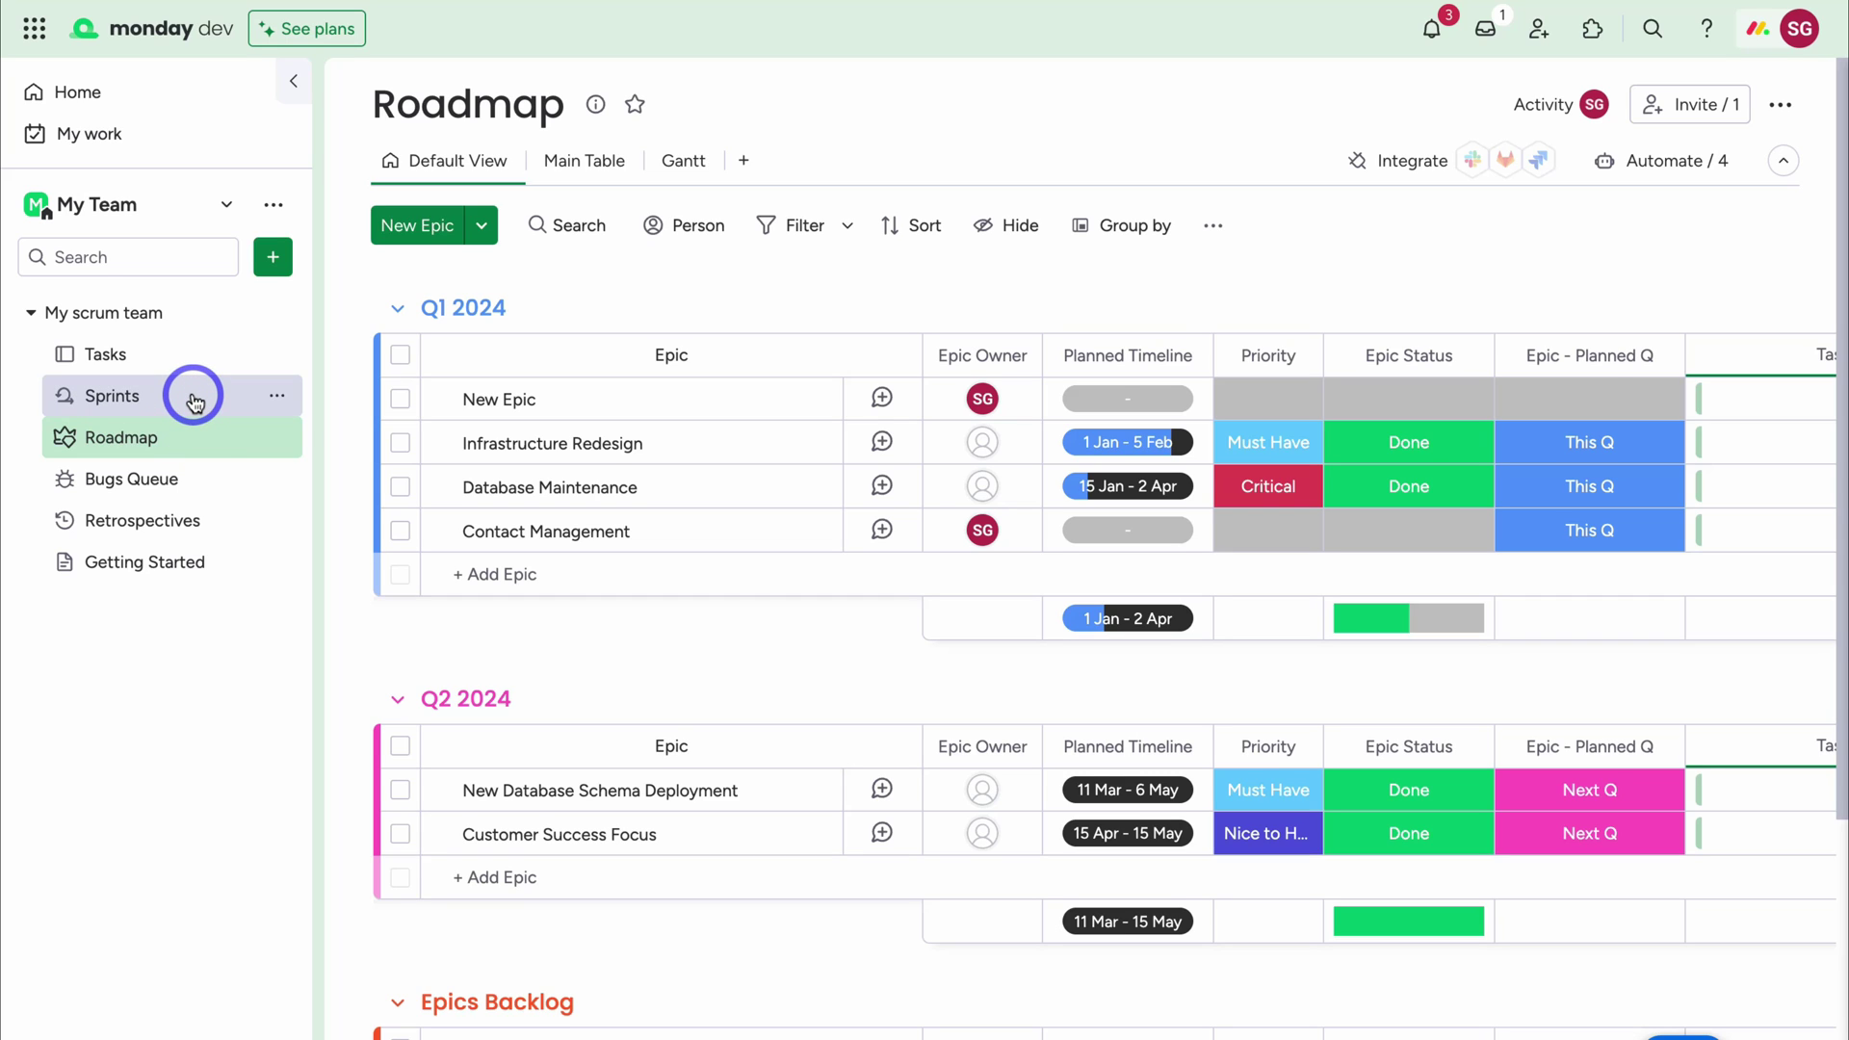
{"action": "left_click", "coordinate": [195, 401]}
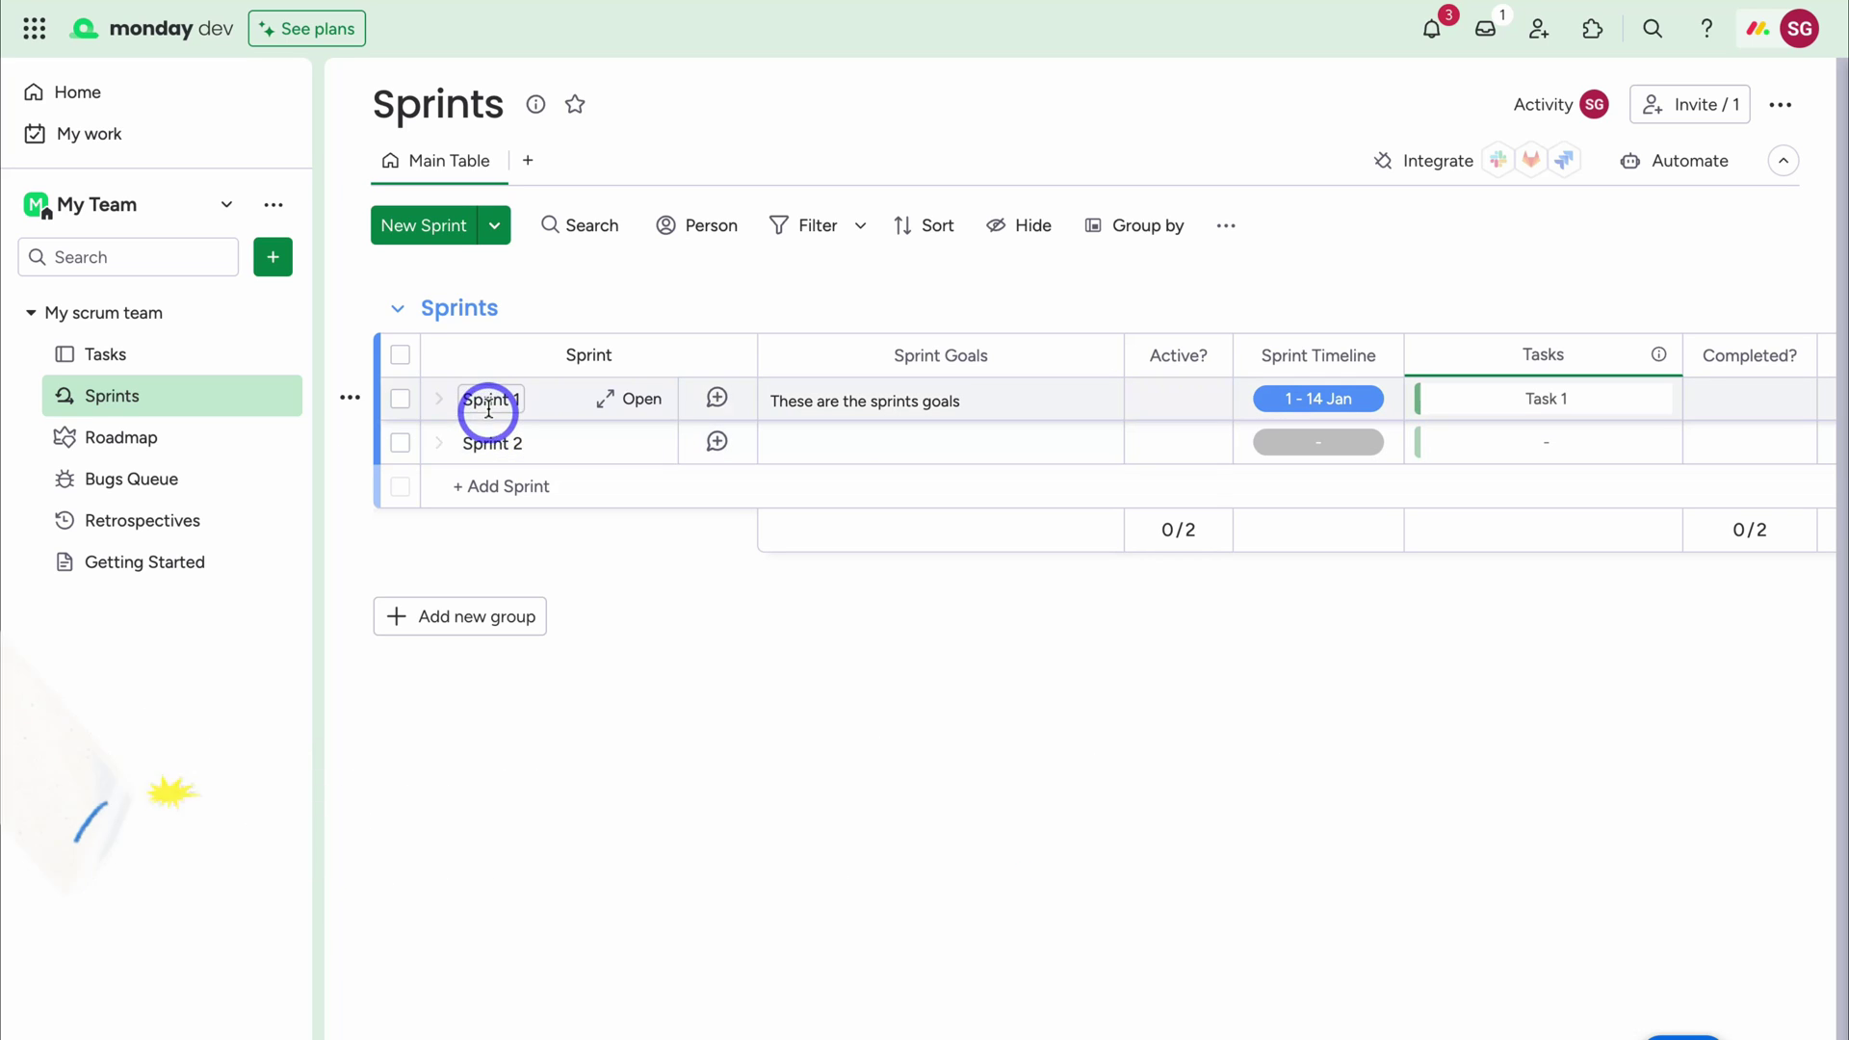
Add a new sprint named 'Sprint 3'
{"action": "left_click", "coordinate": [486, 486]}
{"action": "type", "text": "Sprint 3"}
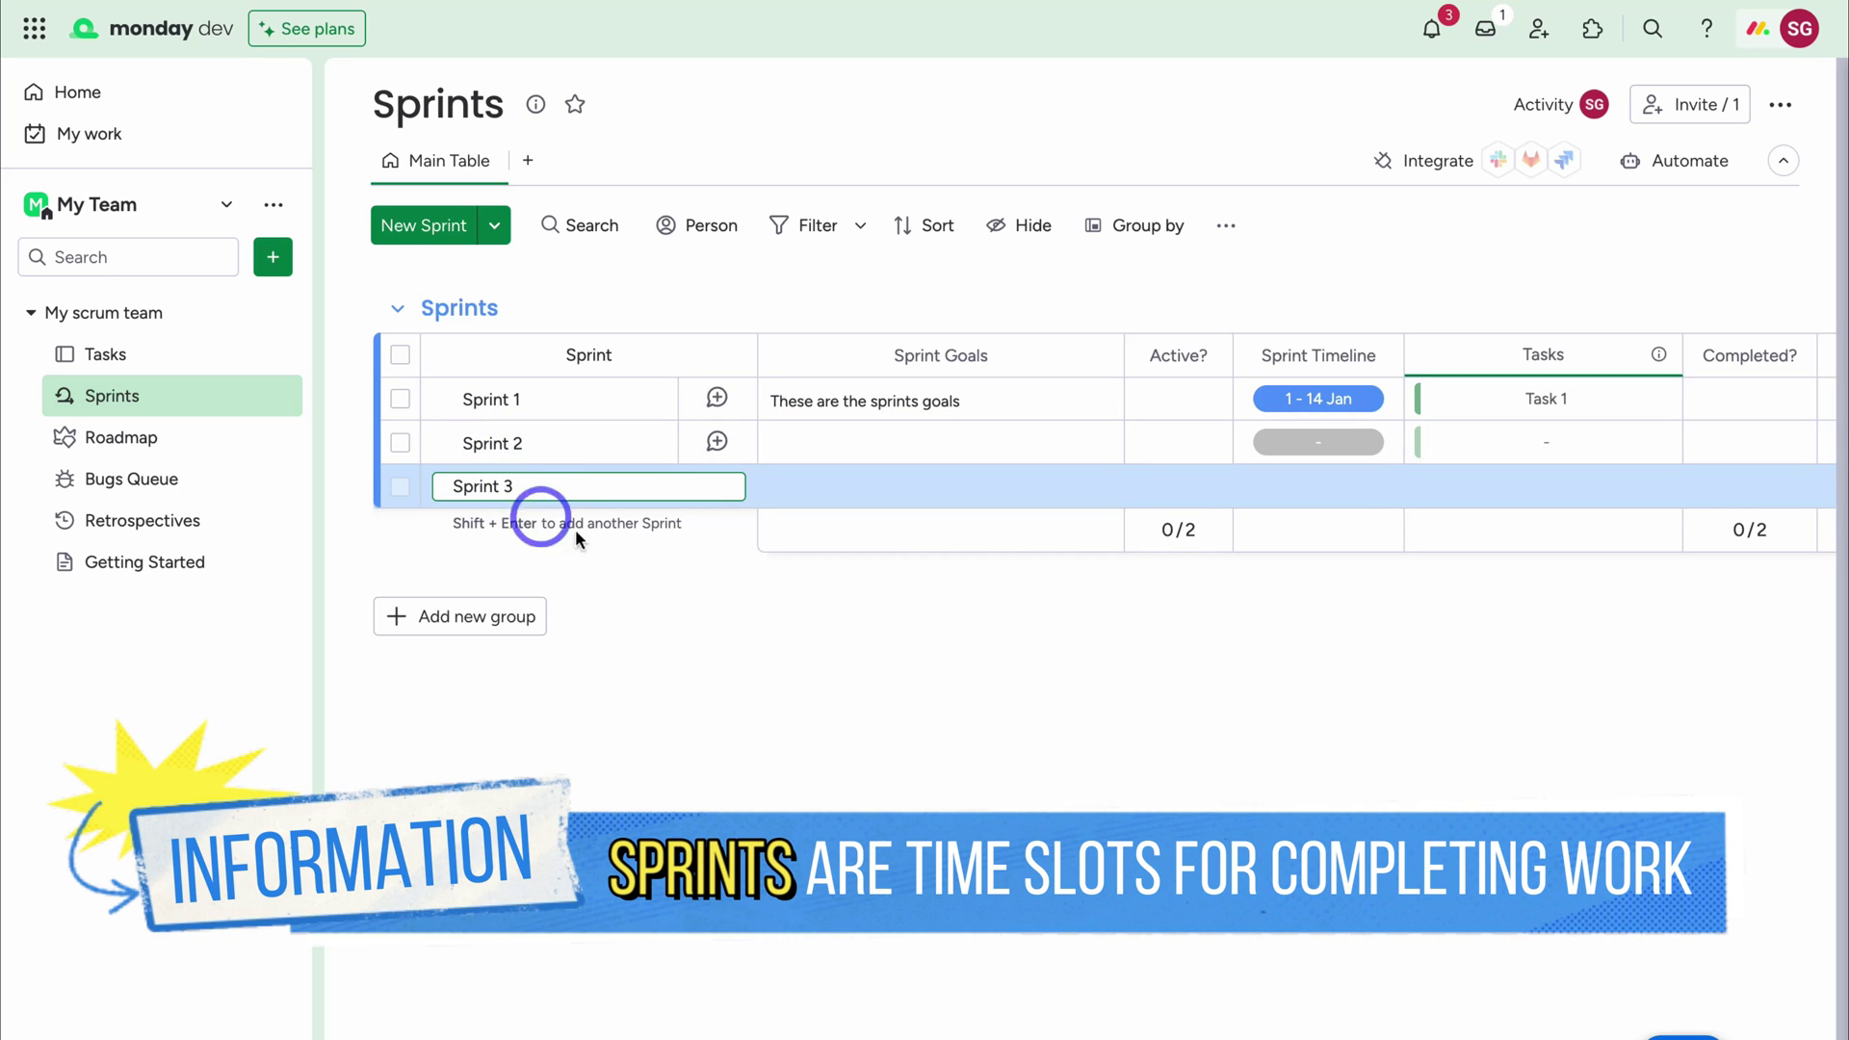
{"action": "key", "text": "Return"}
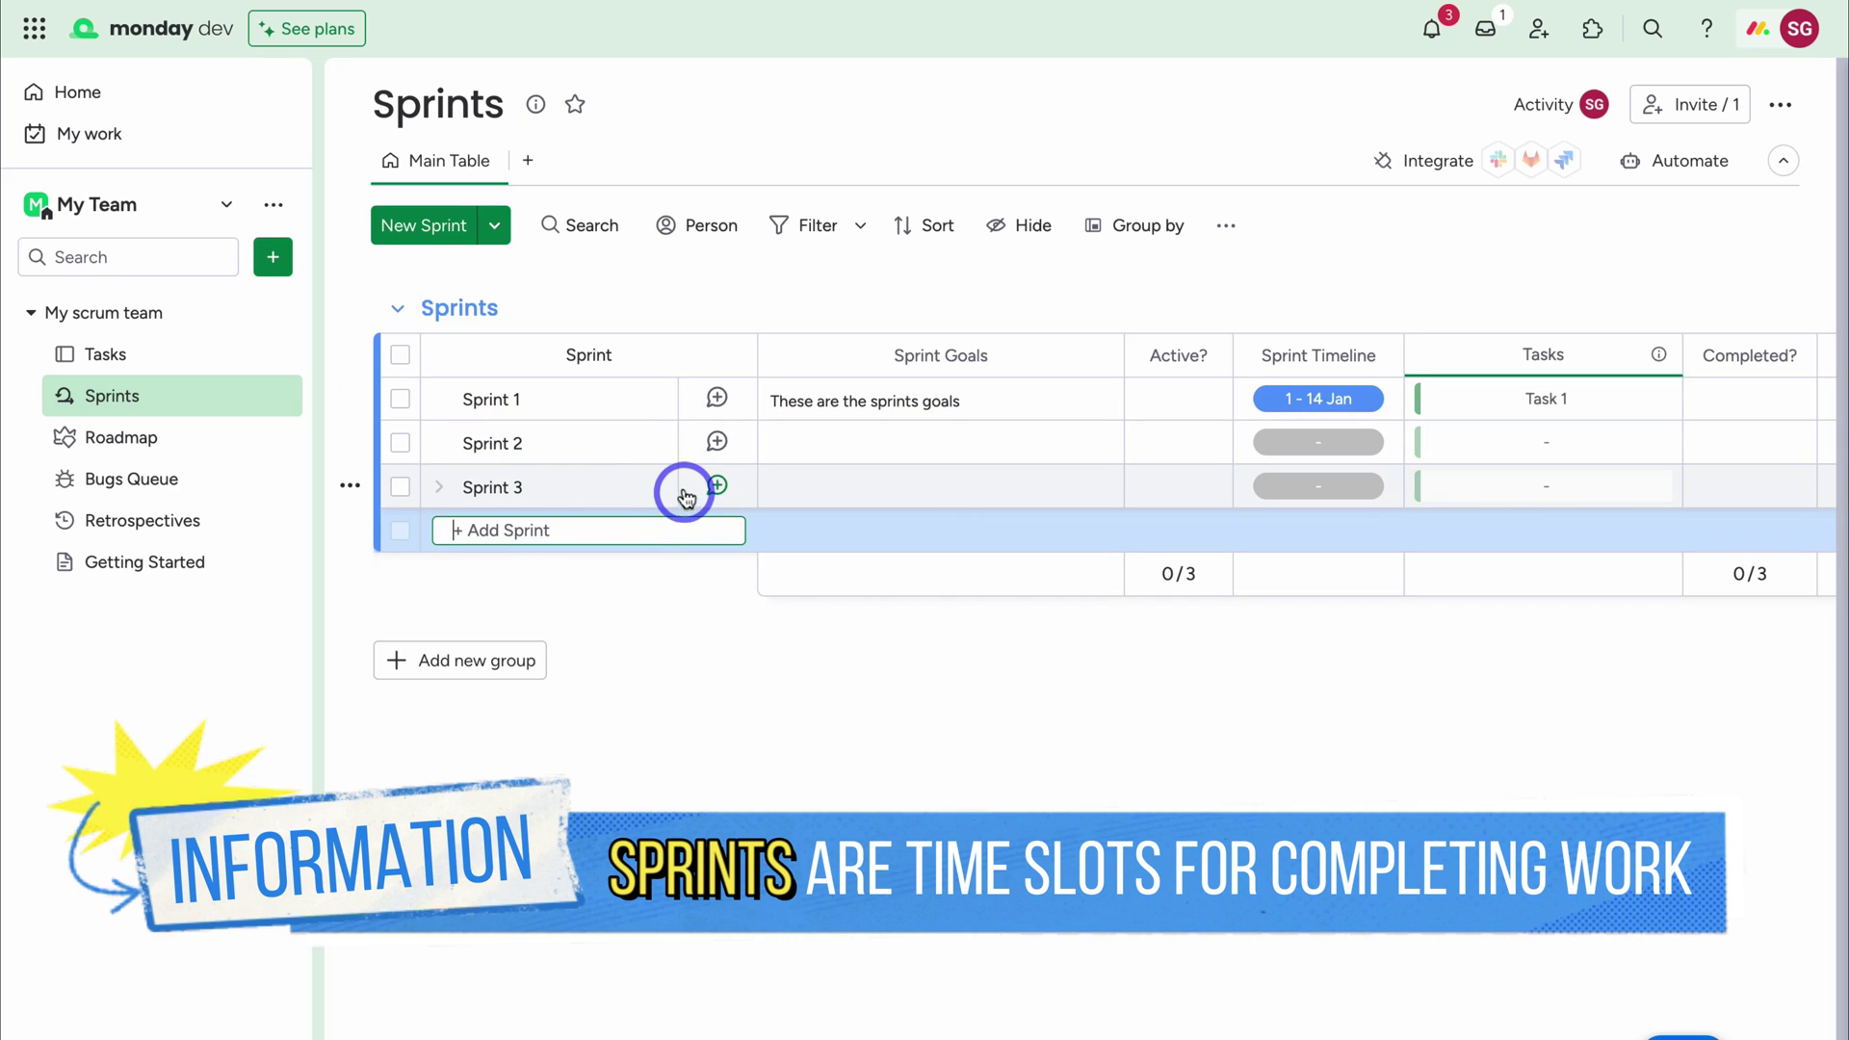
Check the Tasks board, where Sprint 3 shows as an empty group below Sprint 2
{"action": "left_click", "coordinate": [159, 358]}
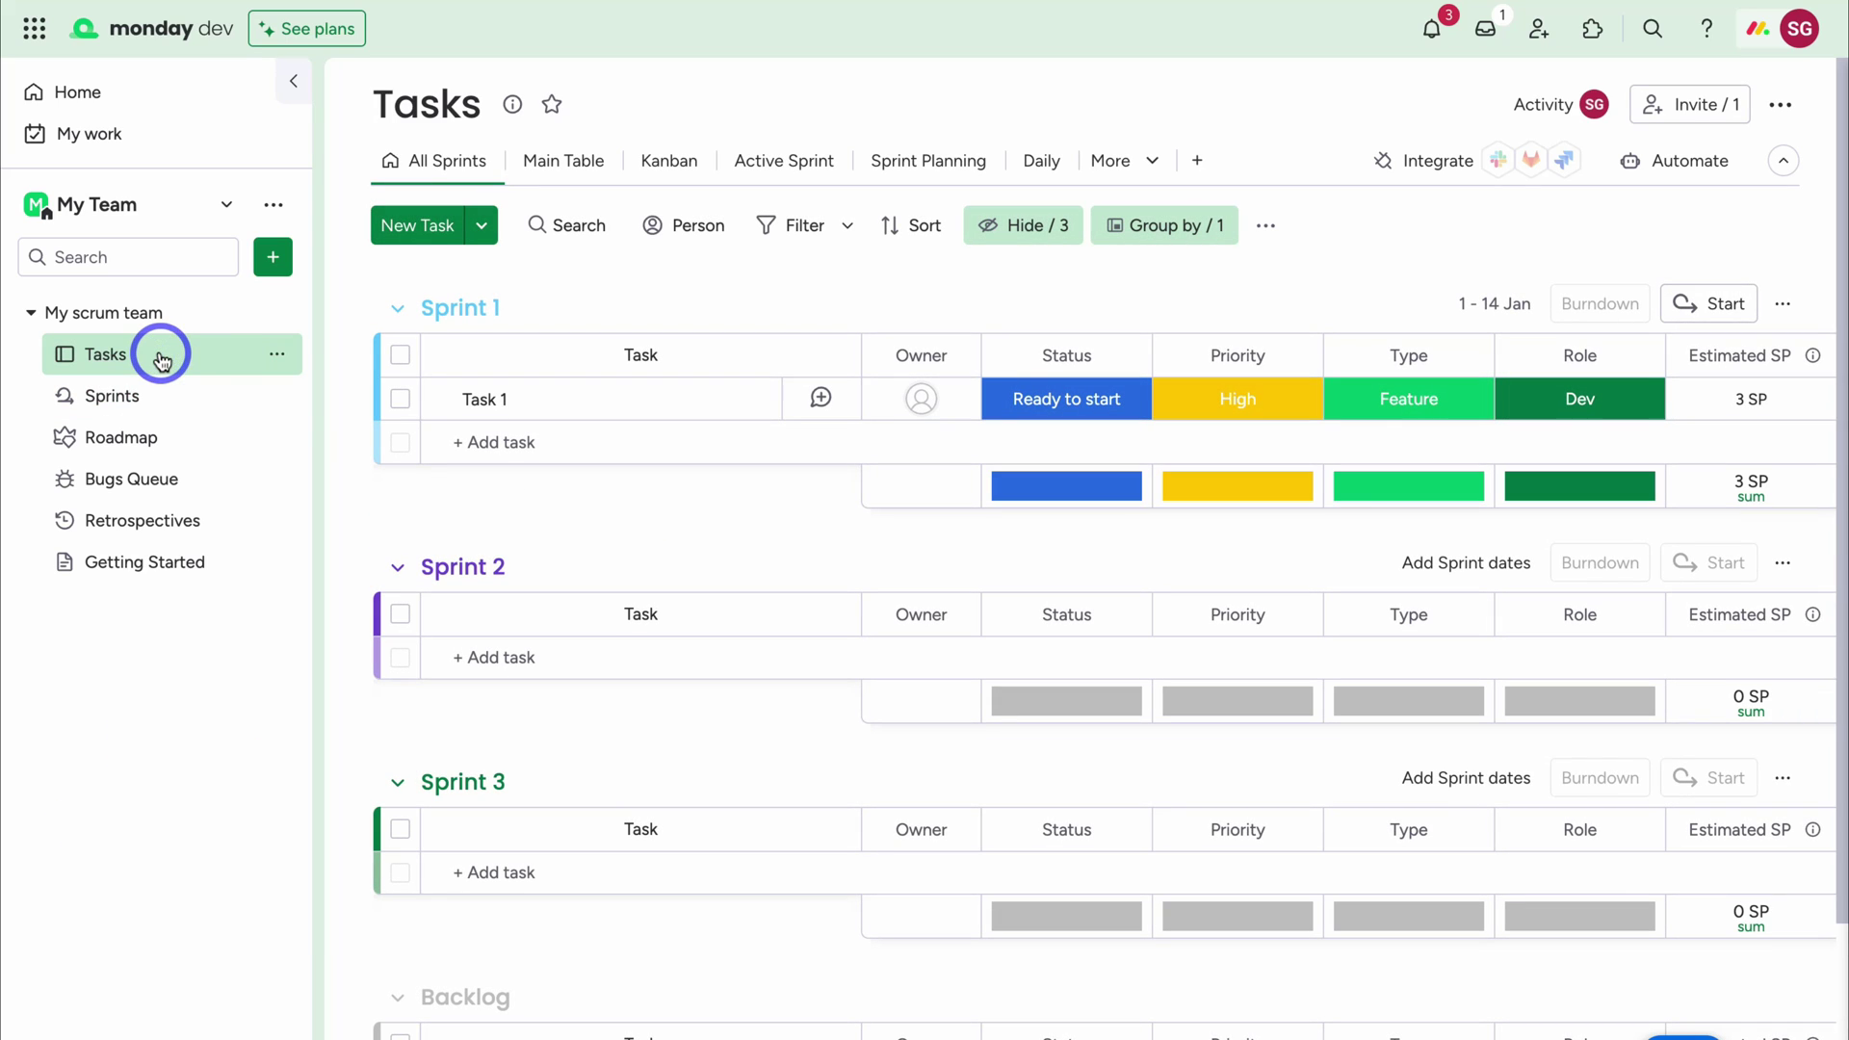
{"action": "scroll", "coordinate": [462, 664], "scroll_direction": "down", "scroll_amount": 1}
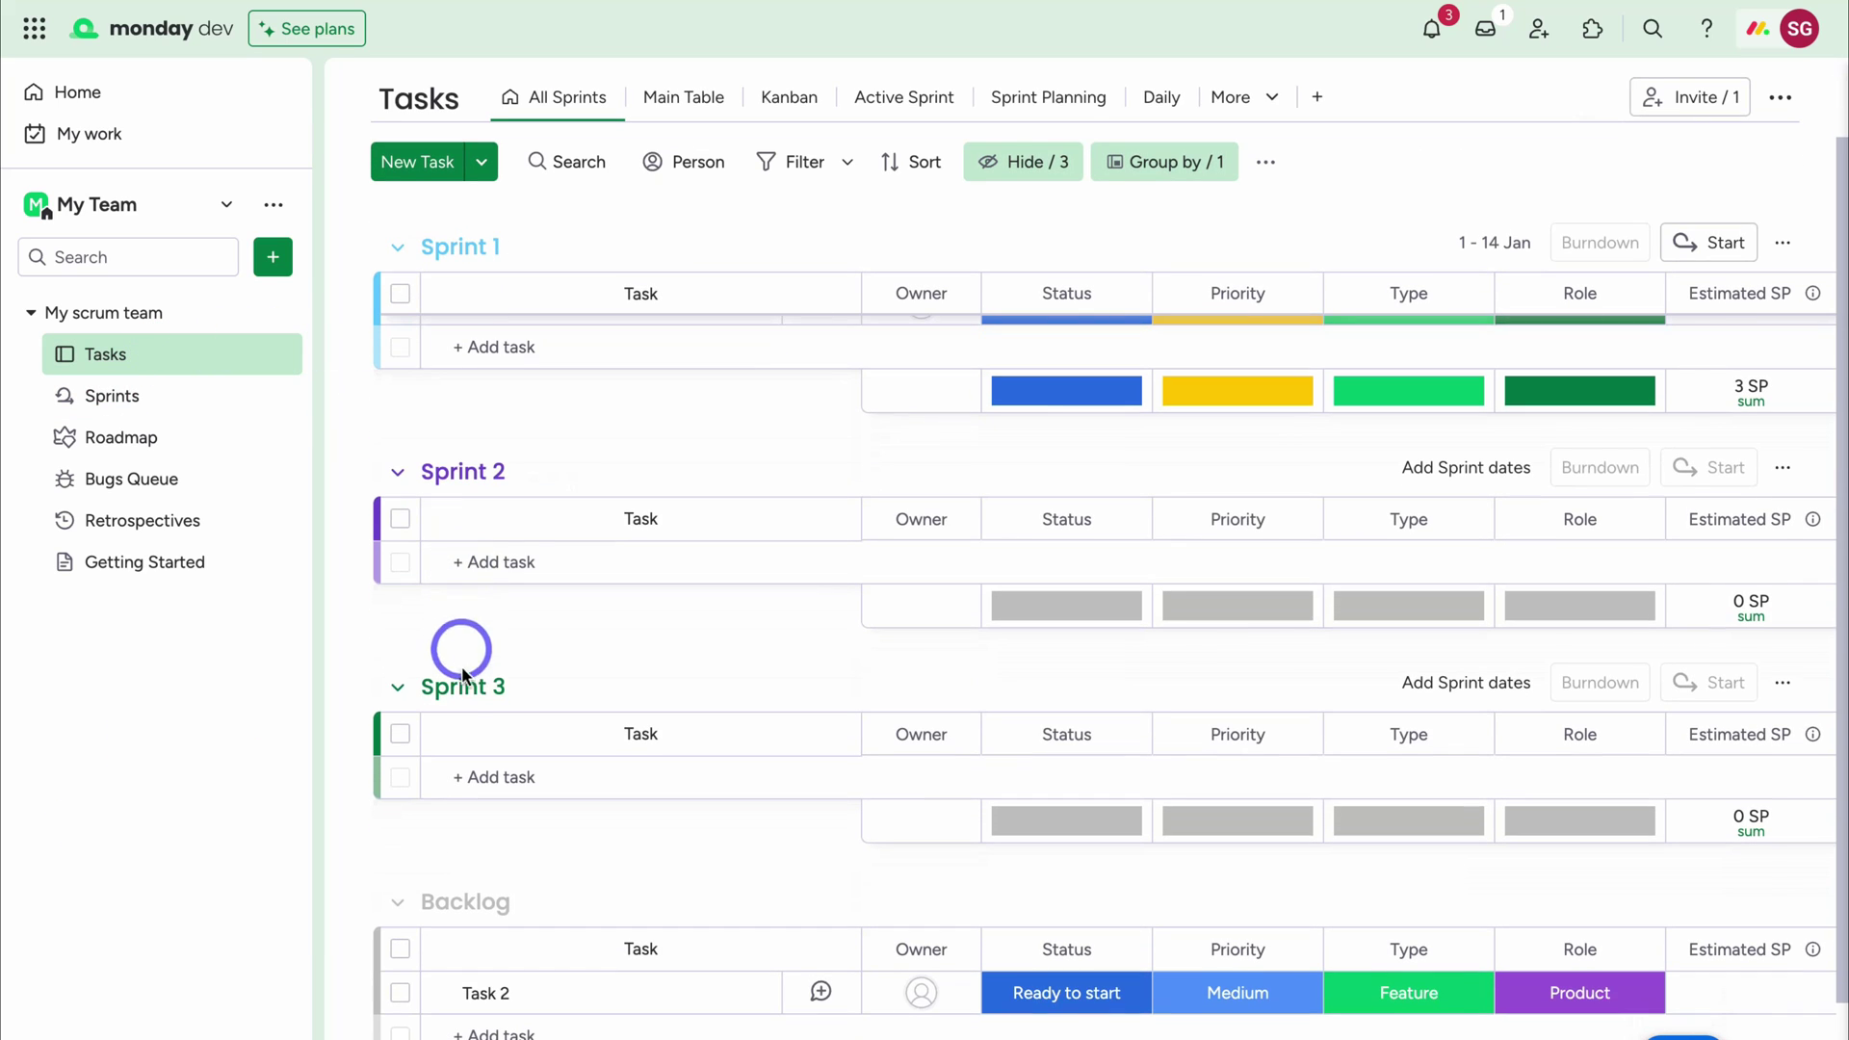
{"action": "scroll", "coordinate": [447, 751], "scroll_direction": "up", "scroll_amount": 1}
{"action": "scroll", "coordinate": [454, 781], "scroll_direction": "down", "scroll_amount": 2}
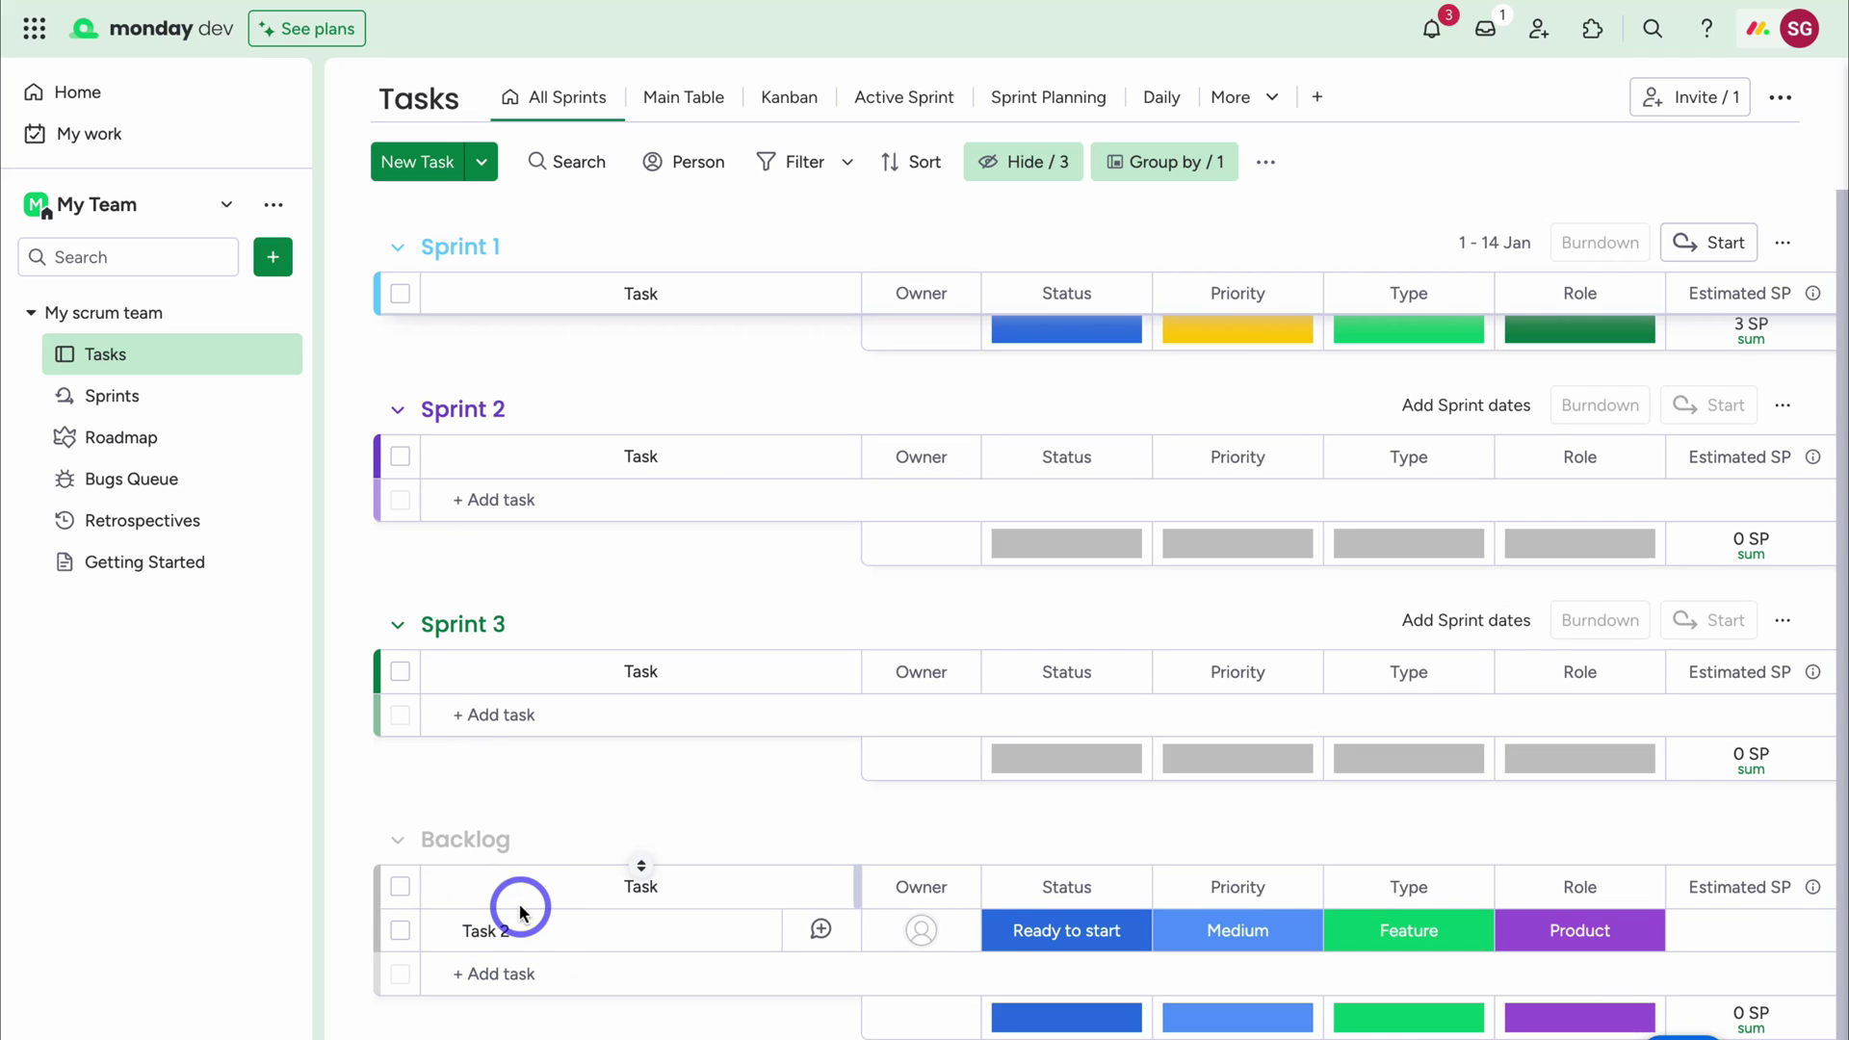
{"action": "scroll", "coordinate": [612, 834], "scroll_direction": "up", "scroll_amount": 3}
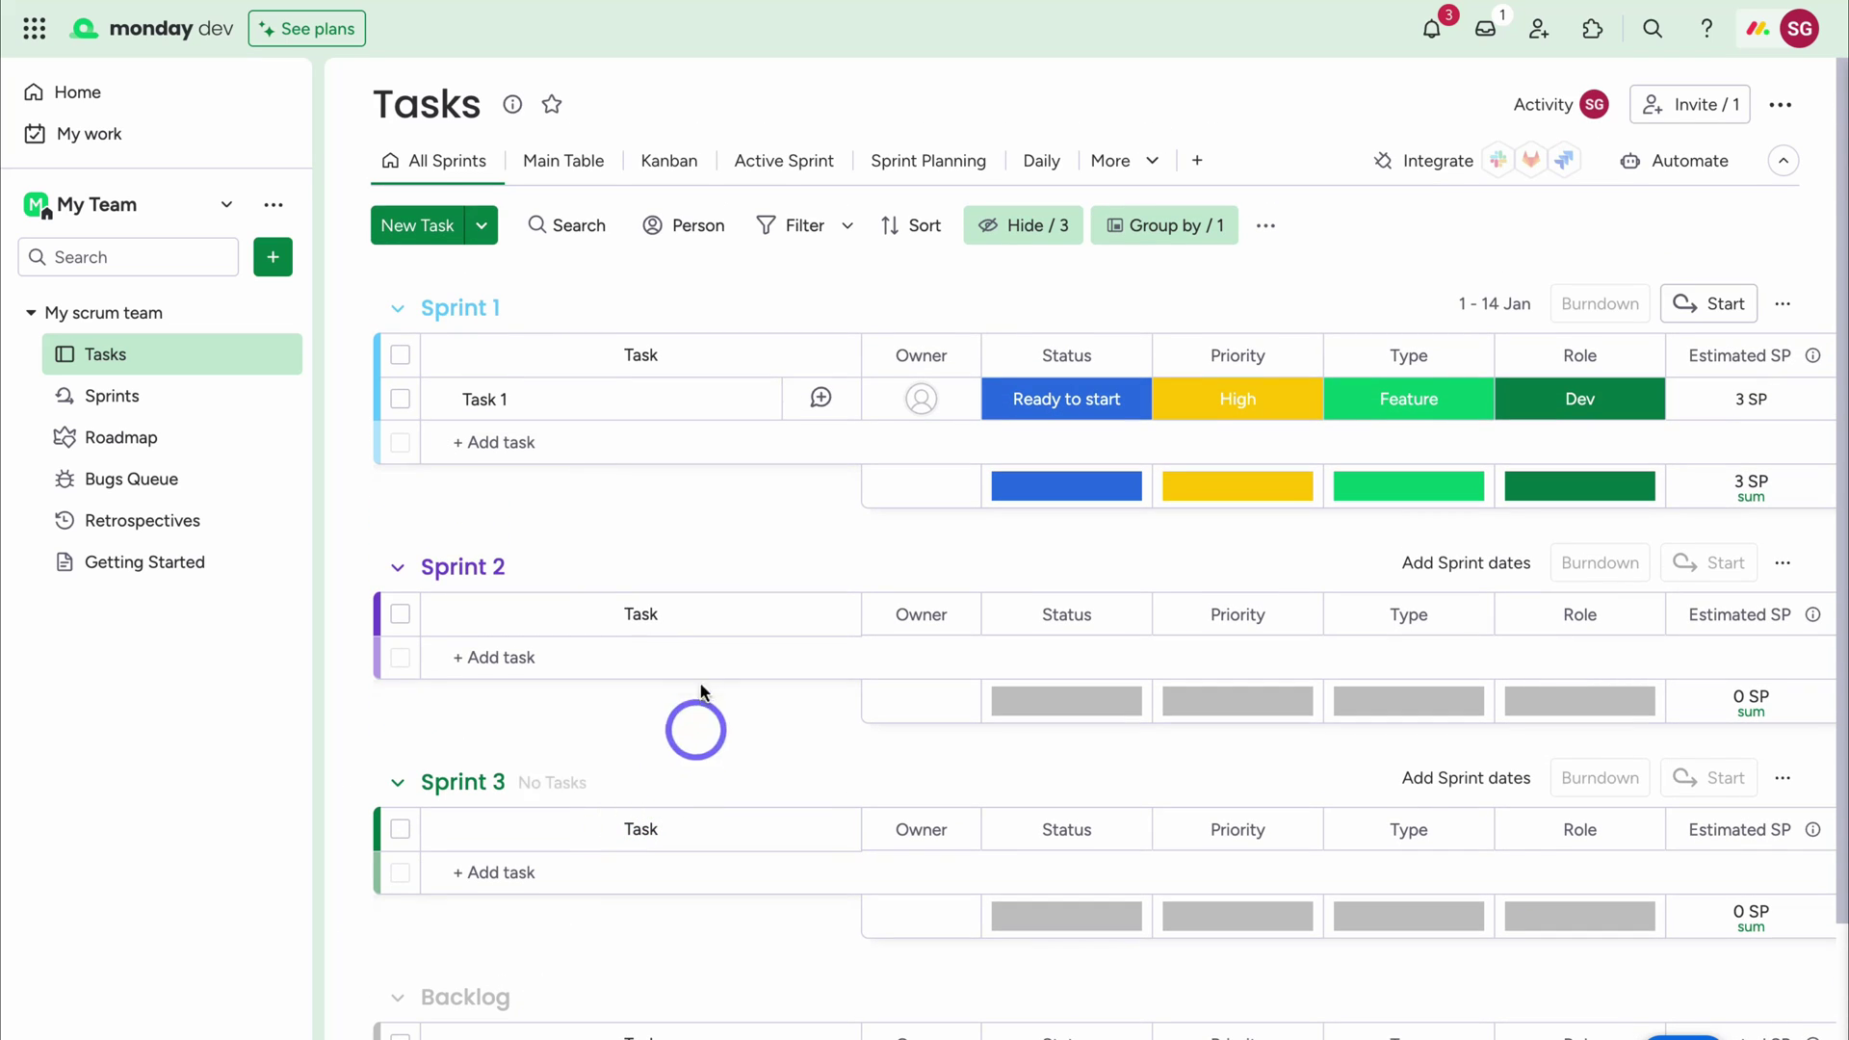
Try the Tasks board's Kanban, active-sprint and sprint planning views, returning to All Sprints
{"action": "left_click", "coordinate": [547, 164]}
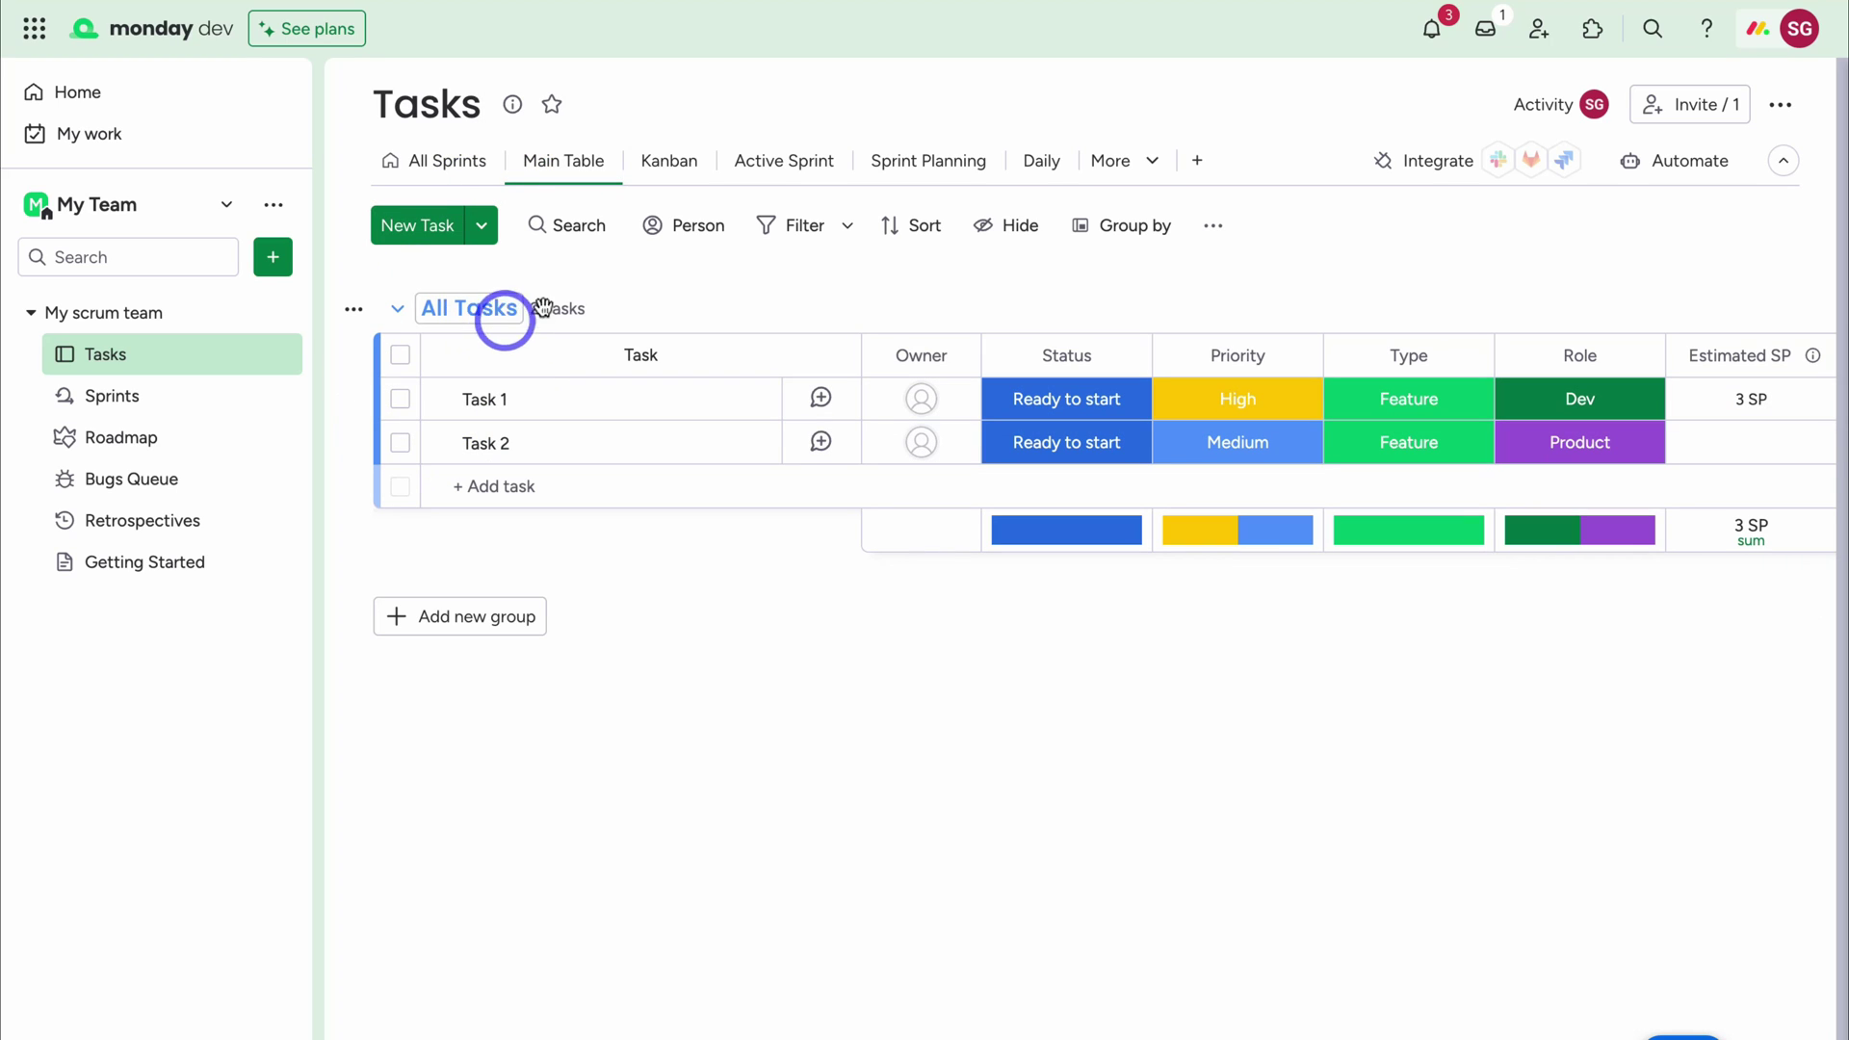
{"action": "left_click", "coordinate": [675, 169]}
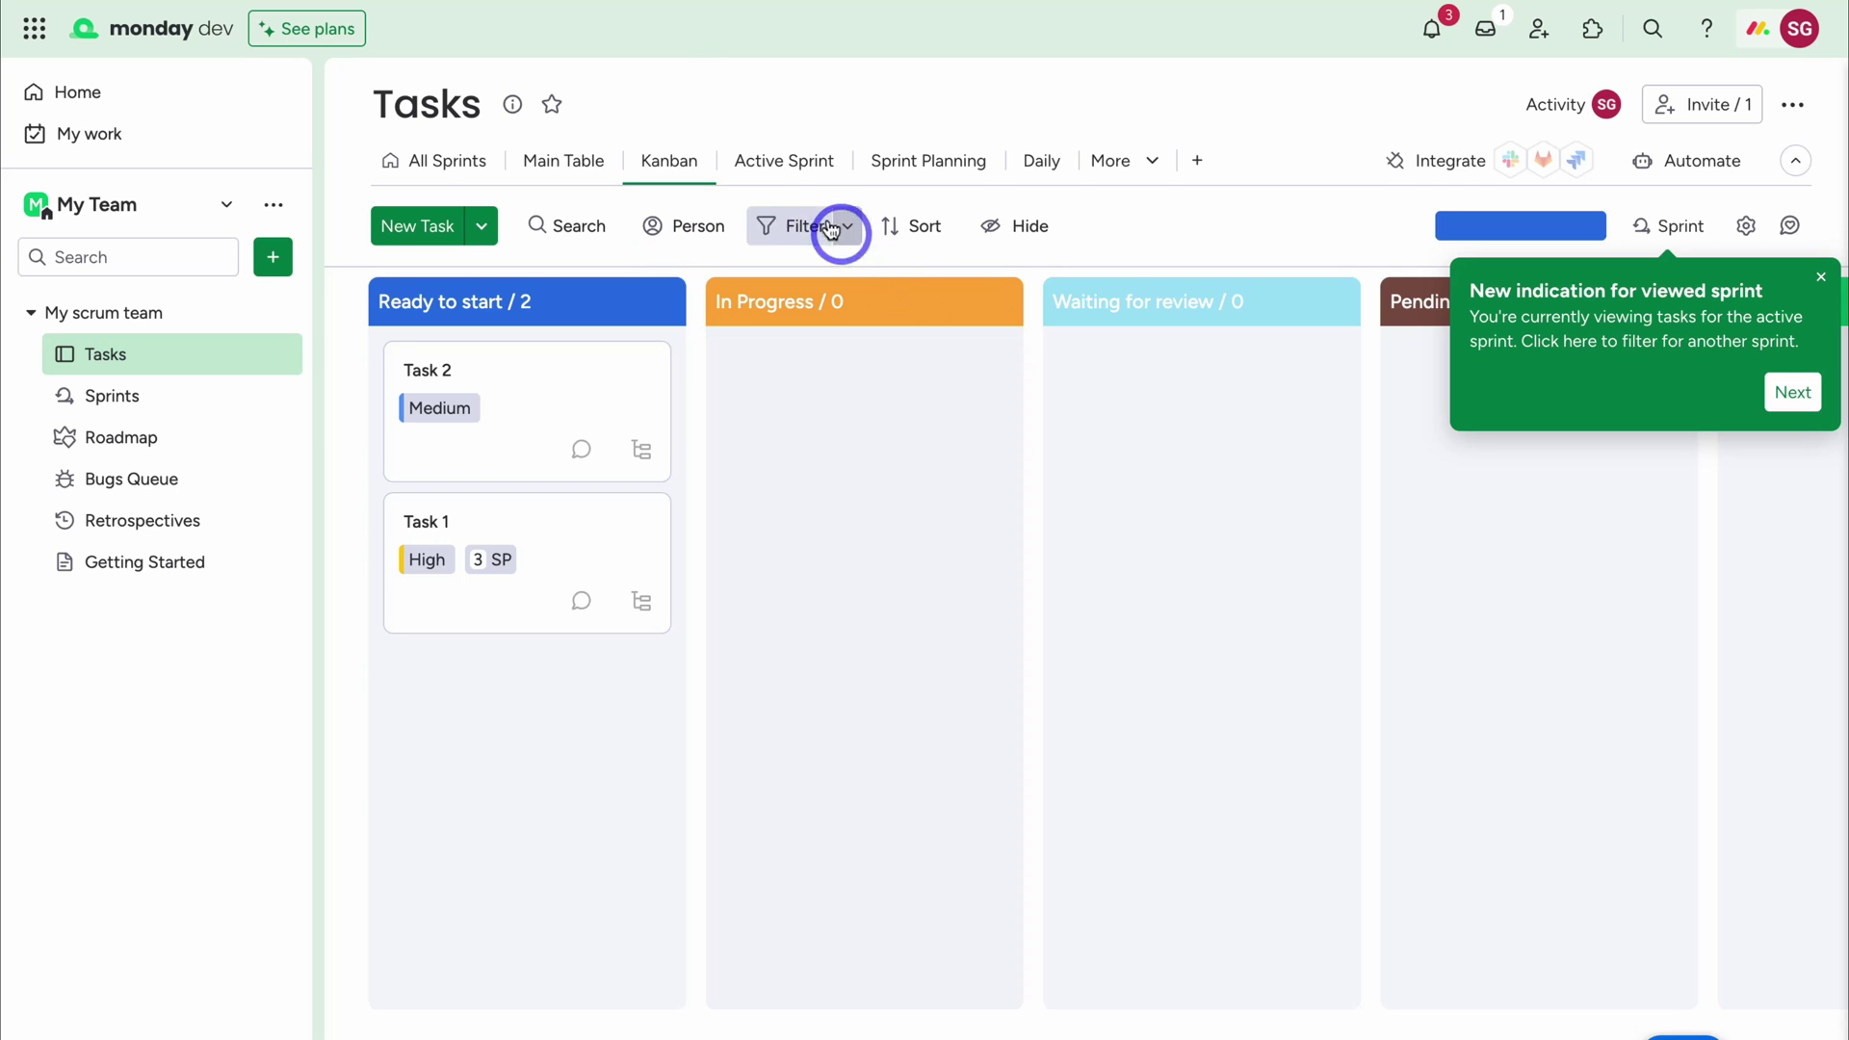
{"action": "left_click", "coordinate": [769, 165]}
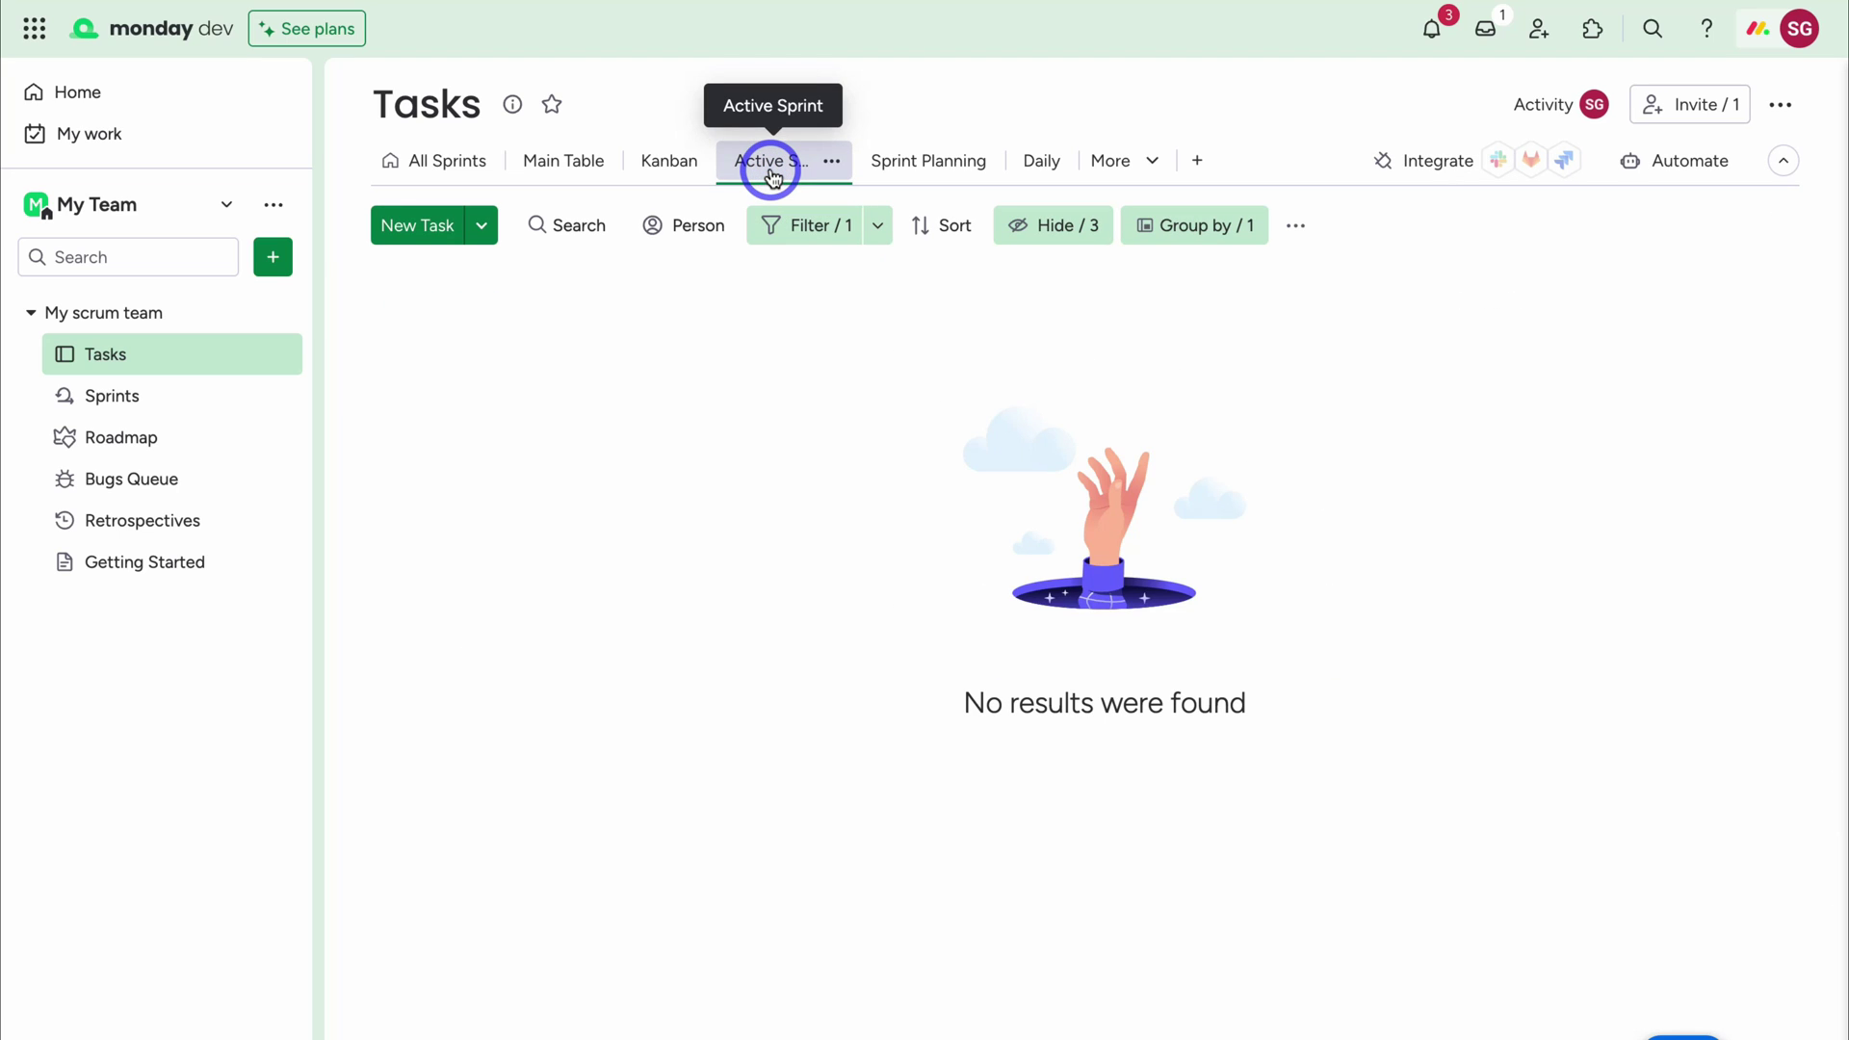
{"action": "left_click", "coordinate": [919, 169]}
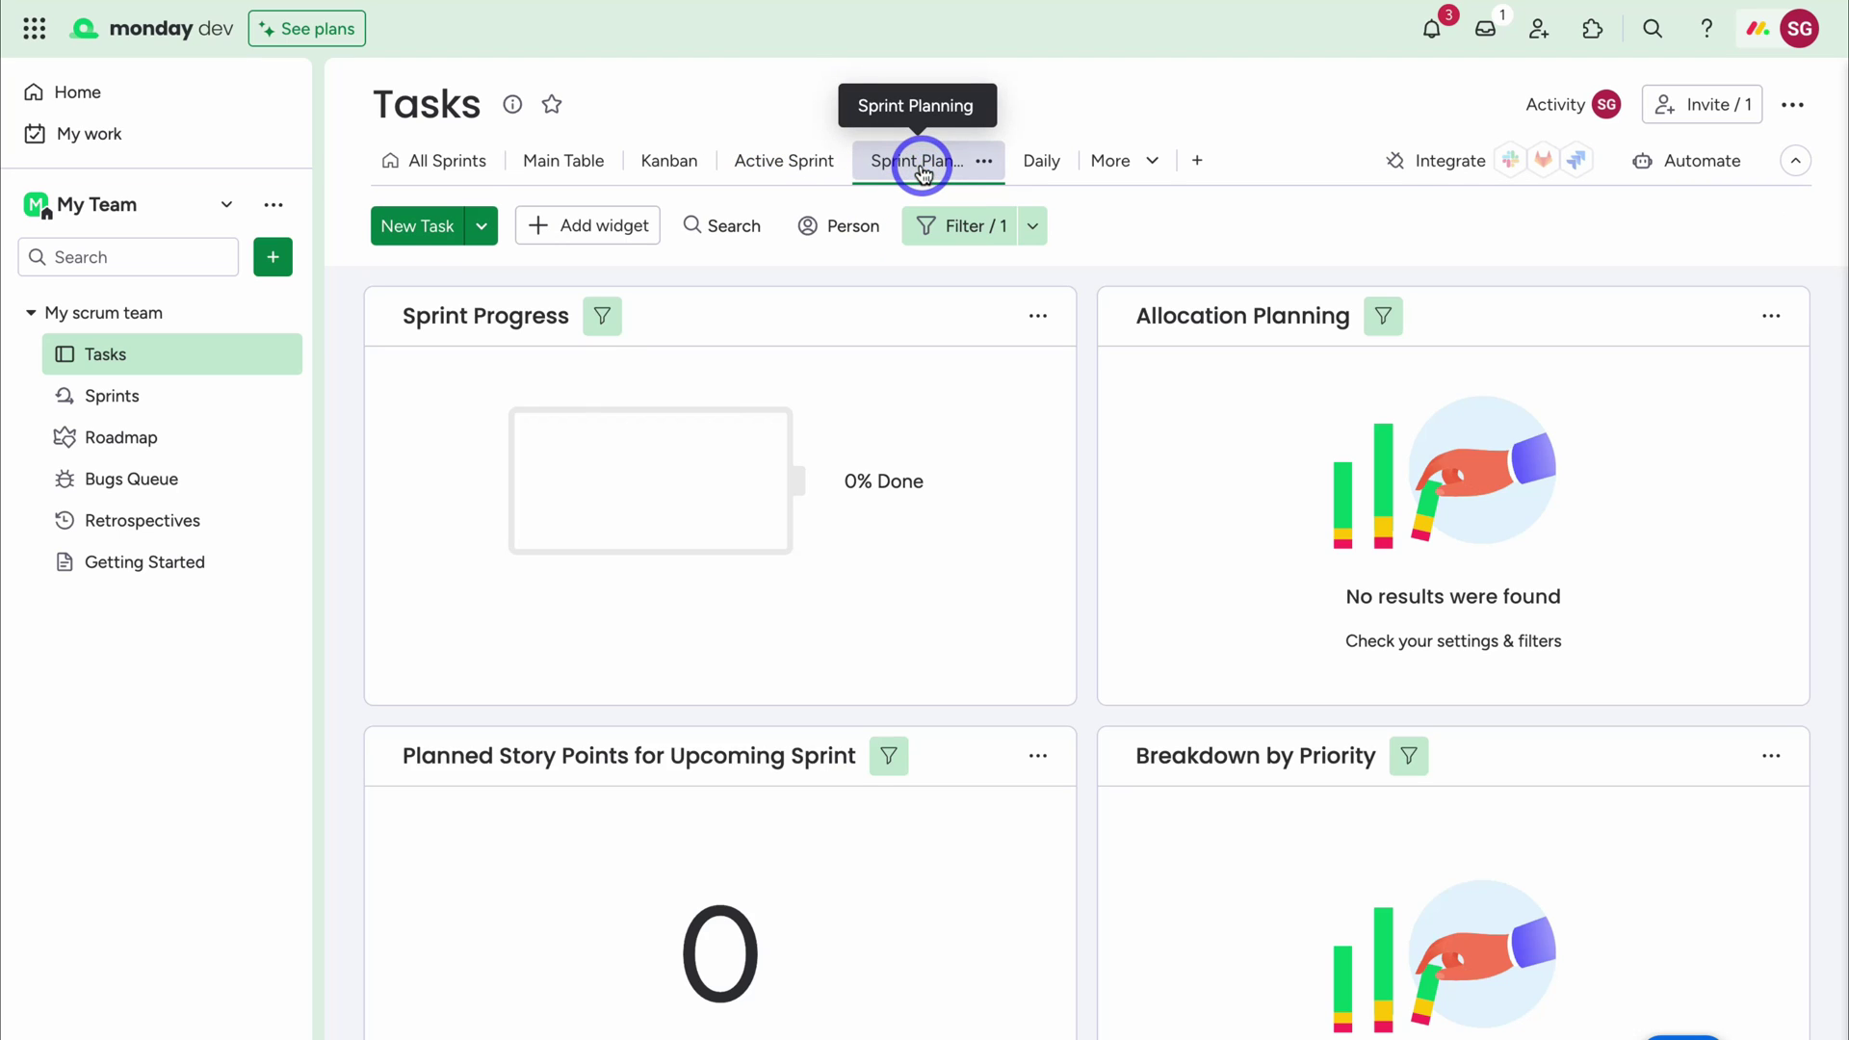
{"action": "scroll", "coordinate": [789, 487], "scroll_direction": "down", "scroll_amount": 3}
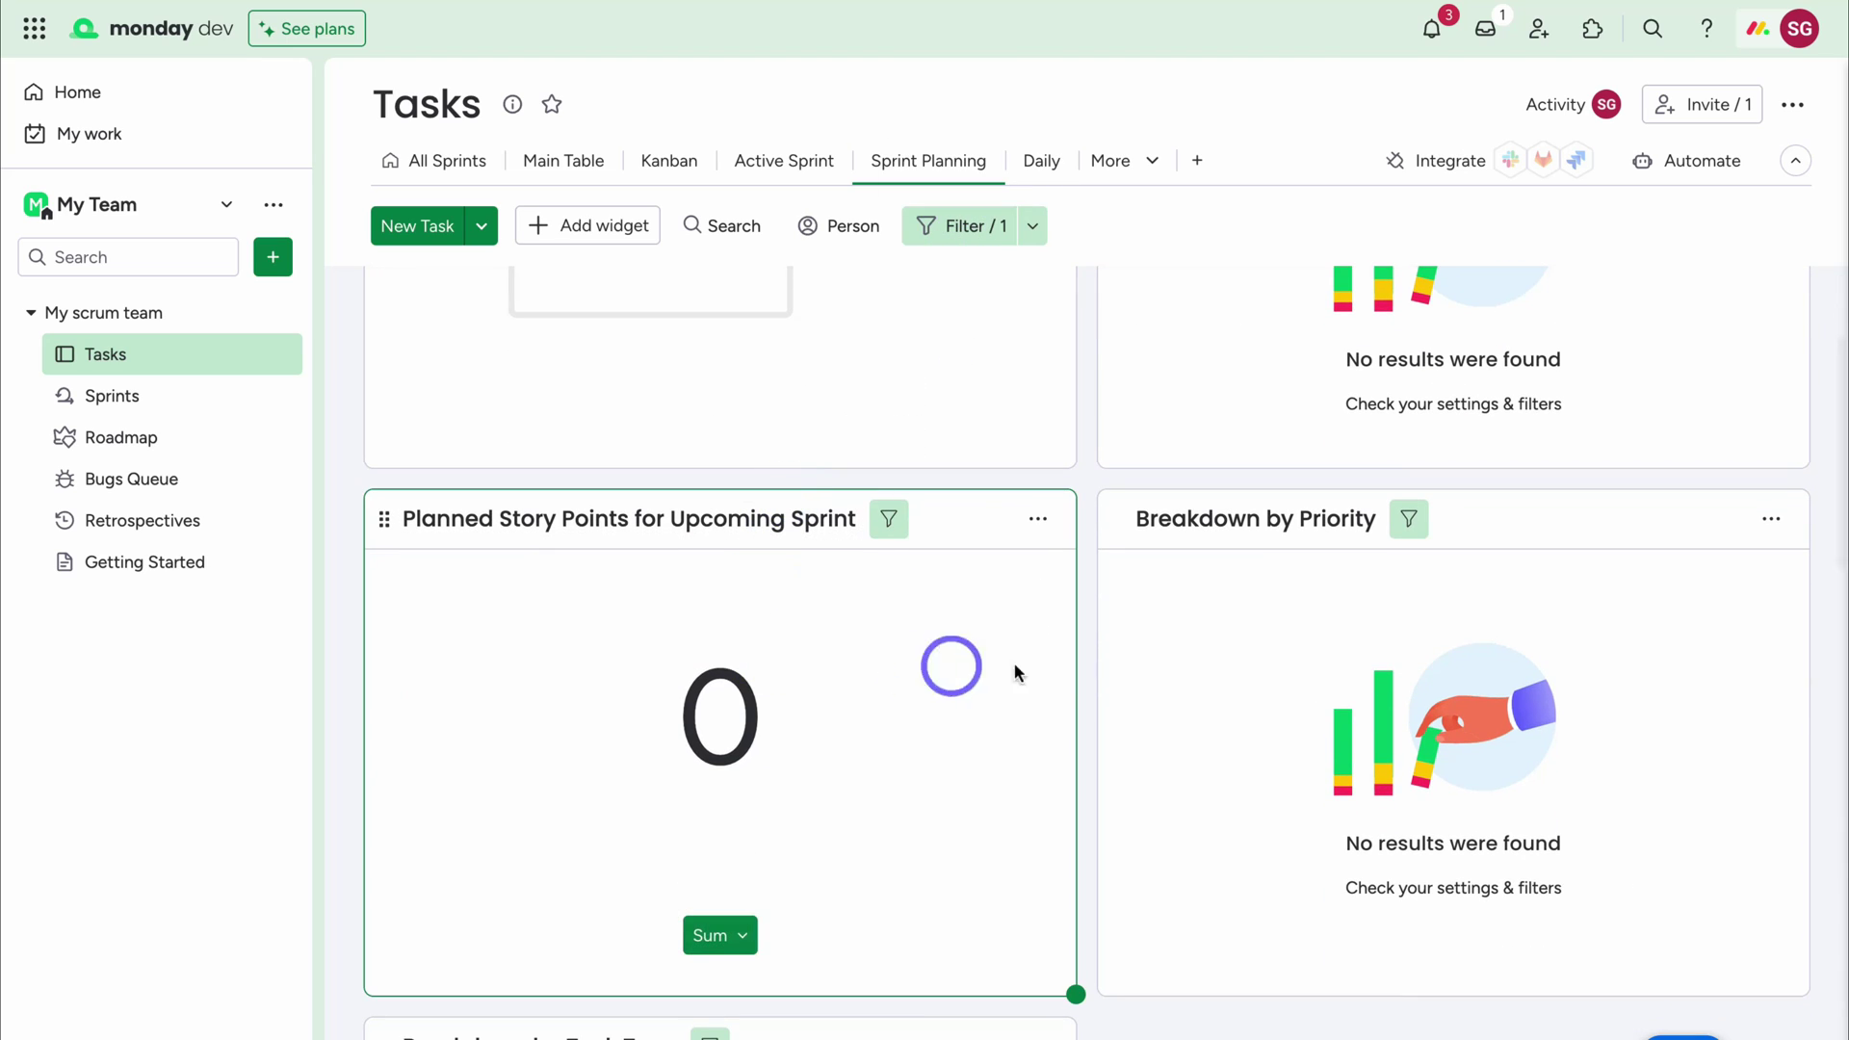
{"action": "scroll", "coordinate": [1313, 668], "scroll_direction": "up", "scroll_amount": 3}
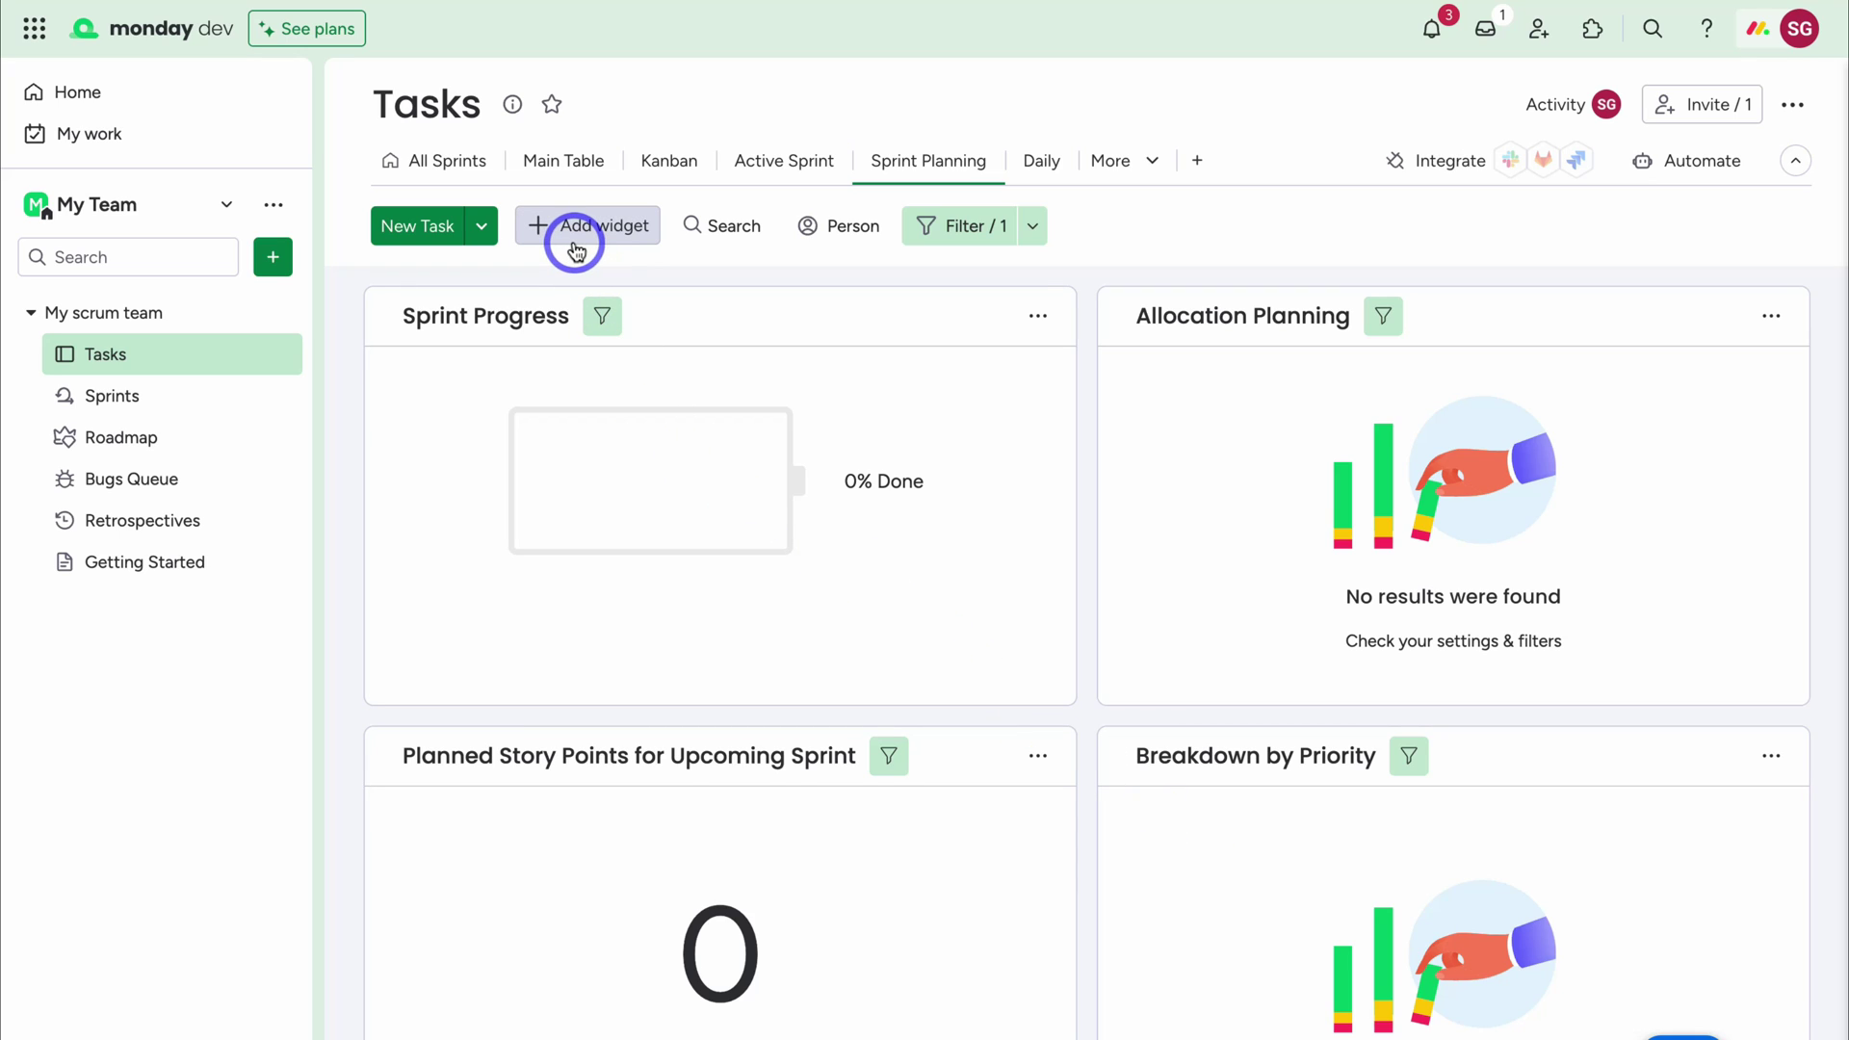
{"action": "left_click", "coordinate": [424, 162]}
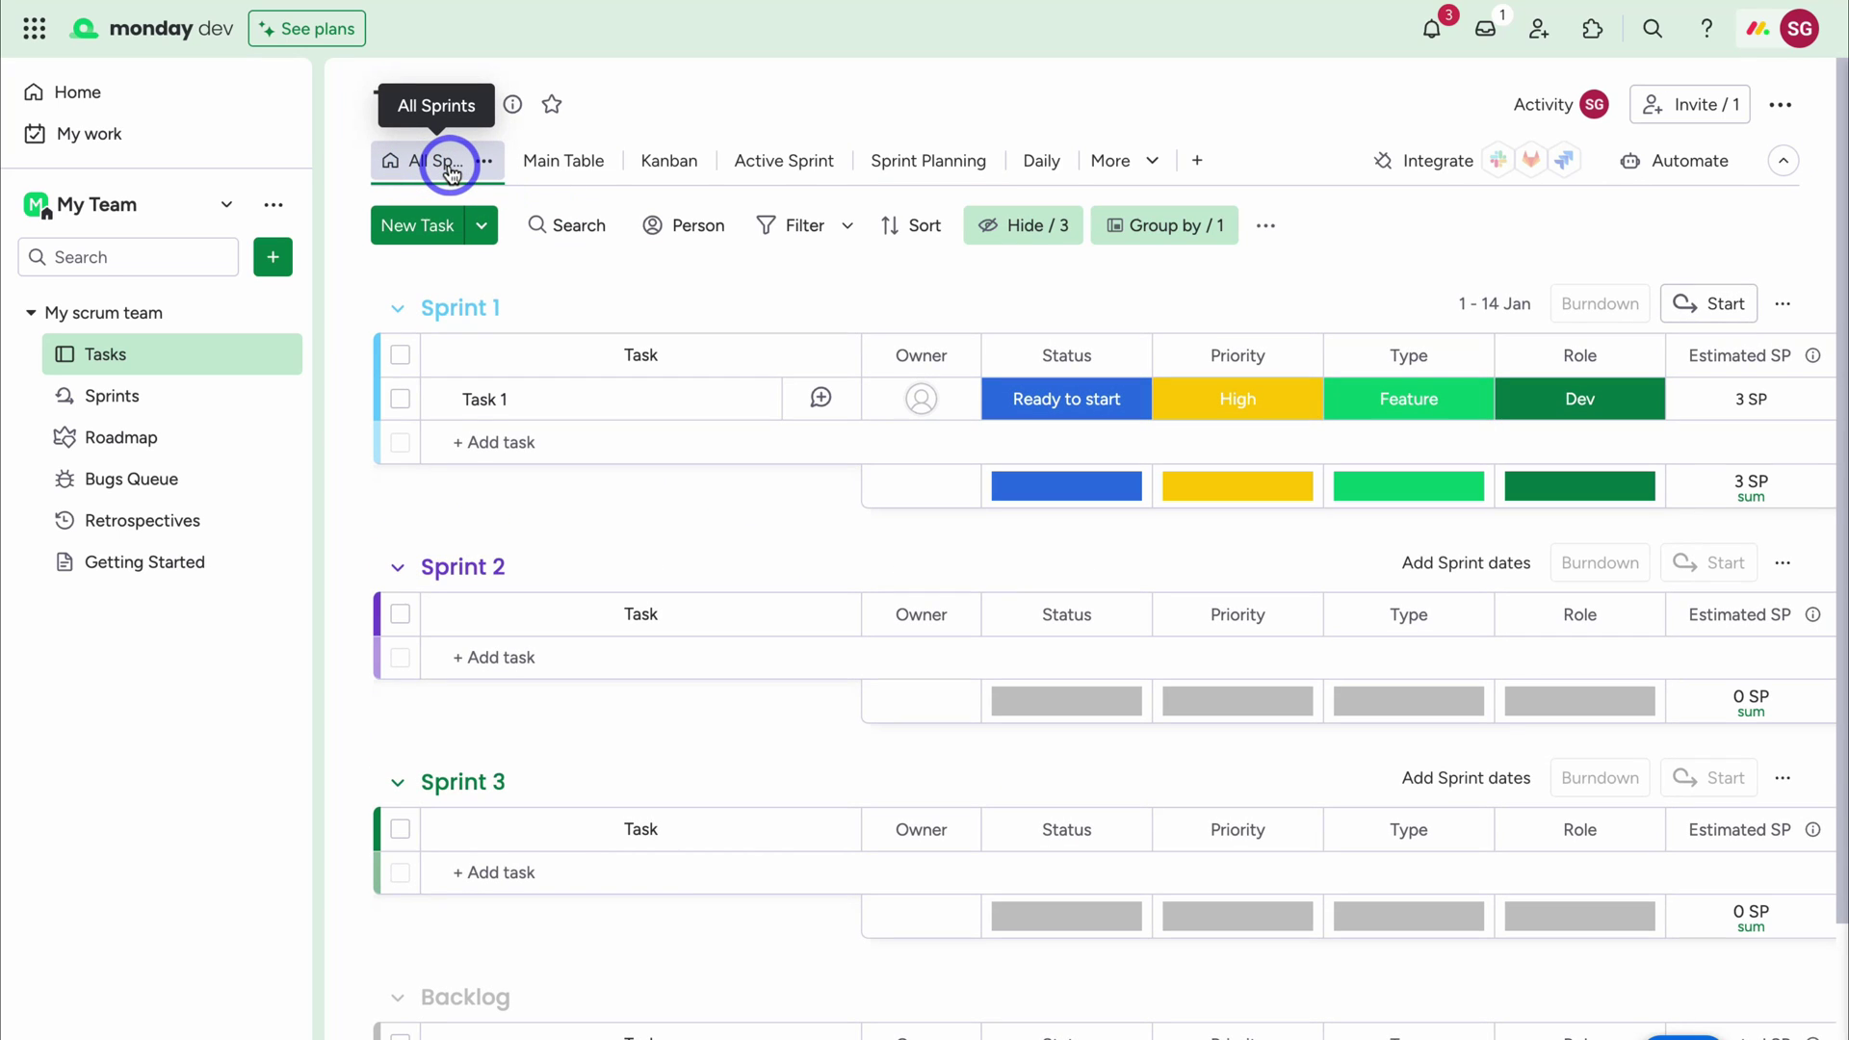
Add an empty Kanban view to the Sprints board, then return to its Main Table
{"action": "left_click", "coordinate": [188, 404]}
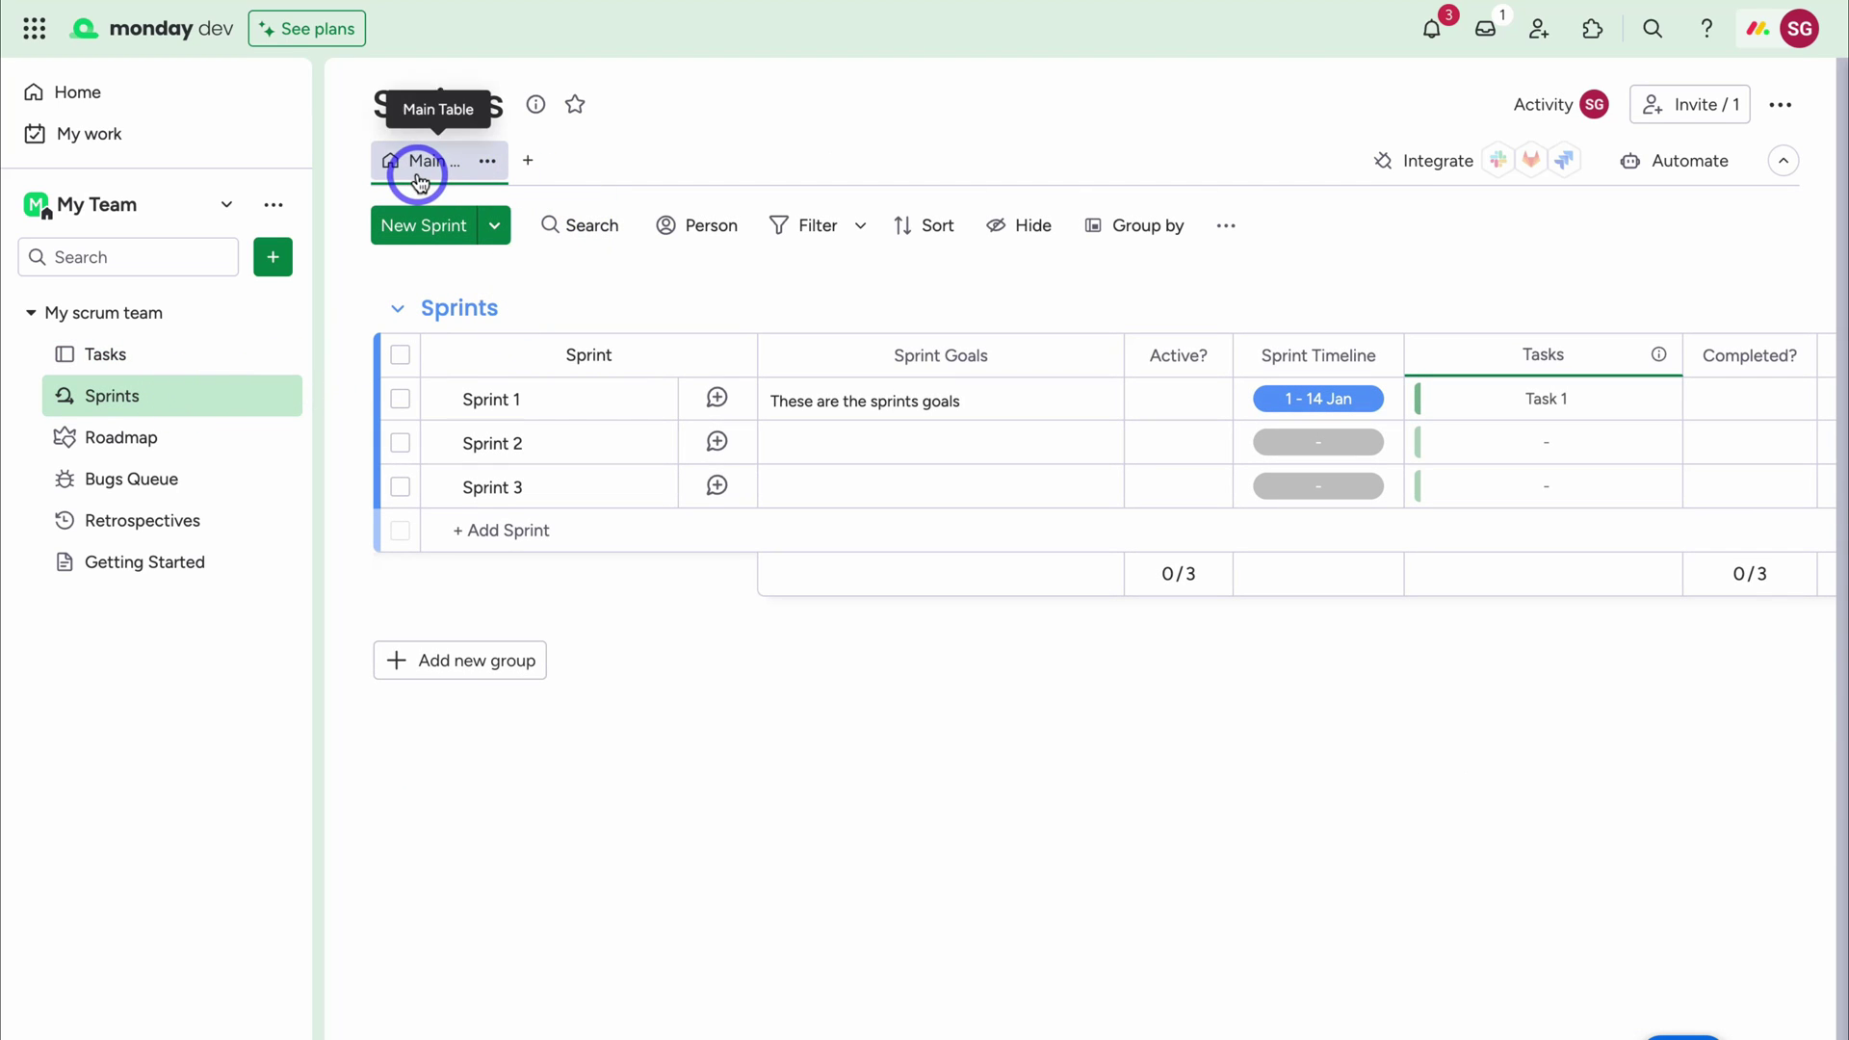
{"action": "left_click", "coordinate": [528, 160]}
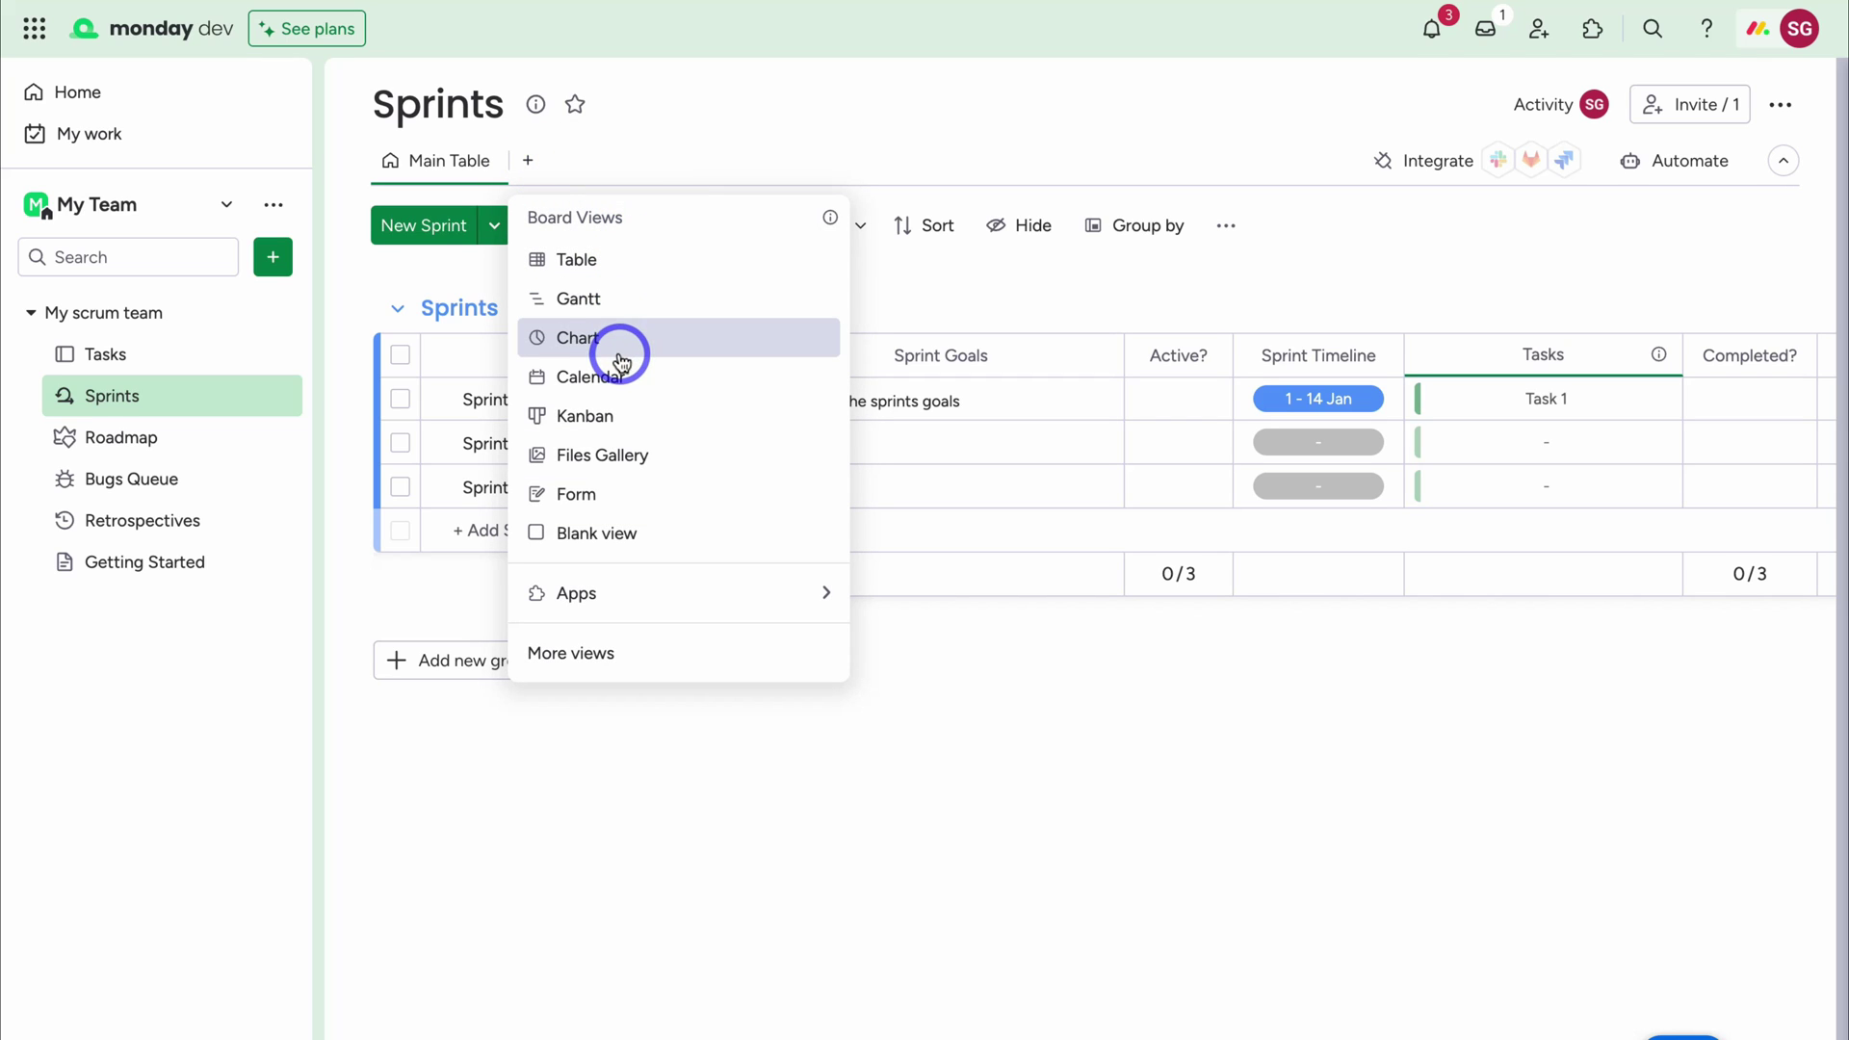
{"action": "left_click", "coordinate": [688, 417]}
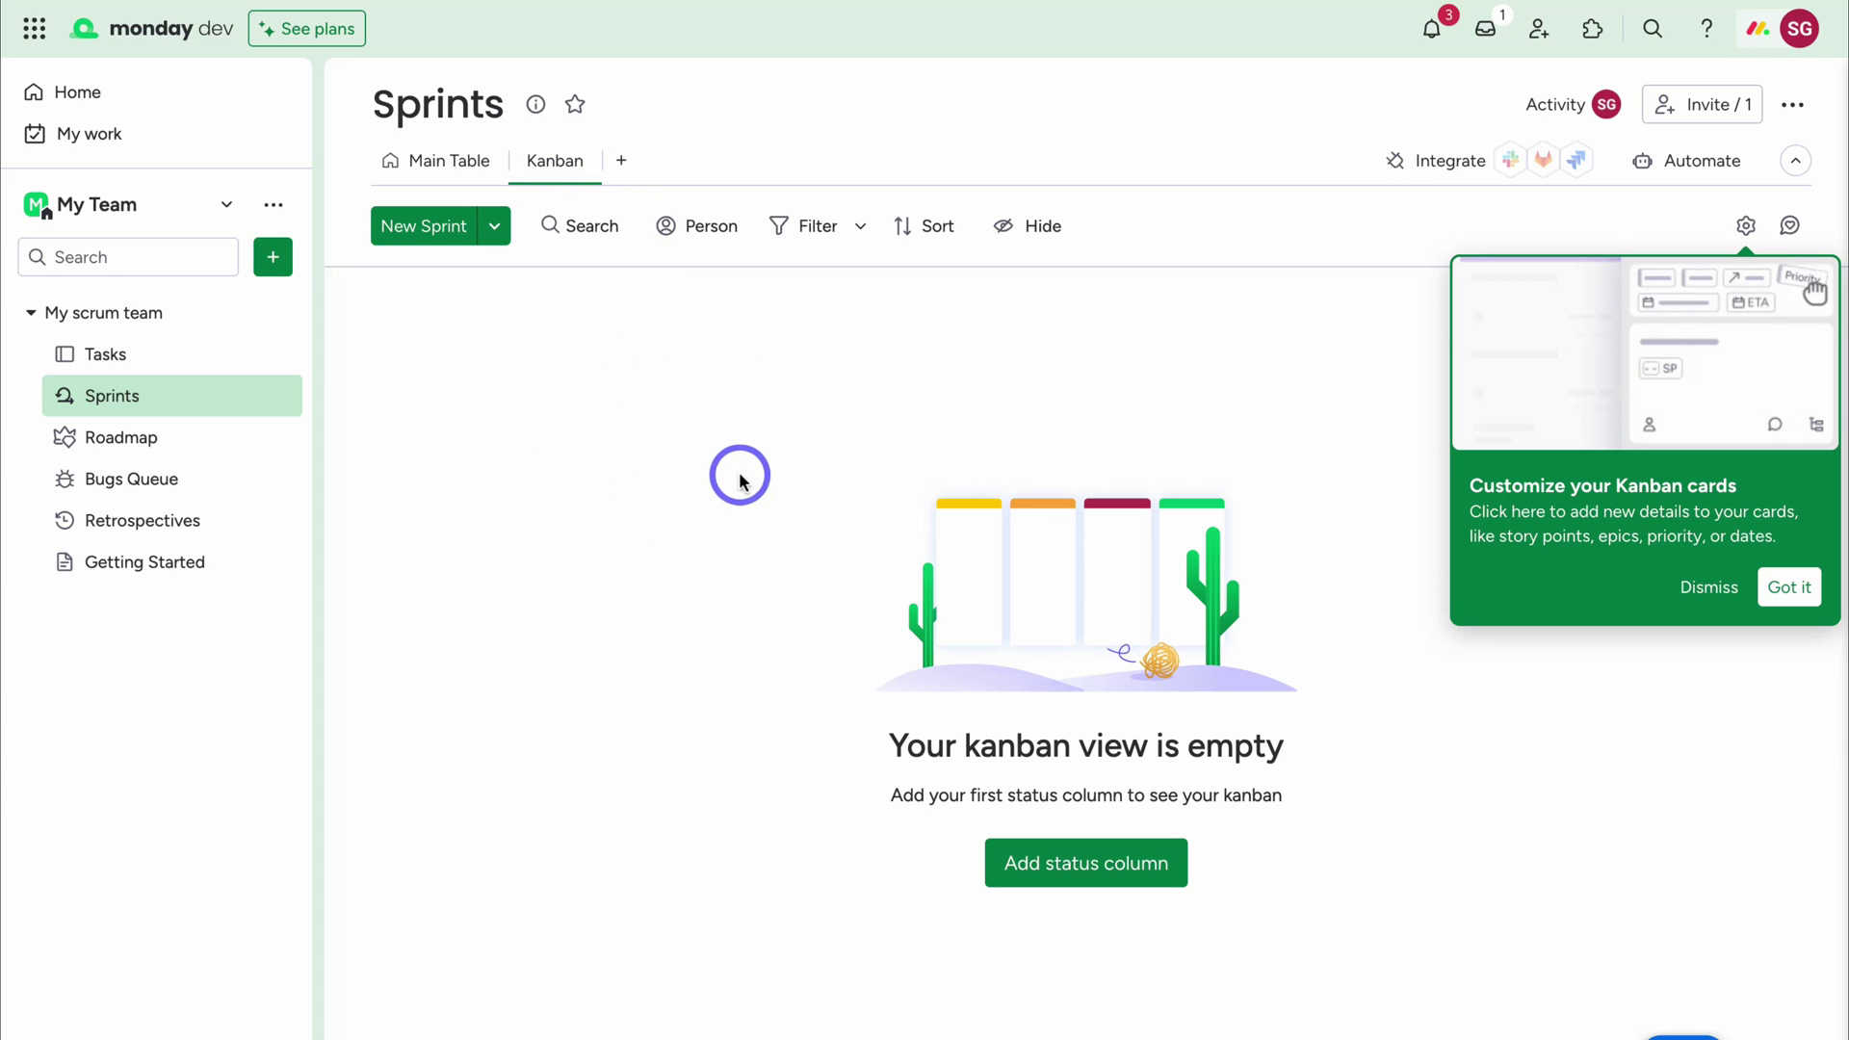
{"action": "left_click", "coordinate": [432, 163]}
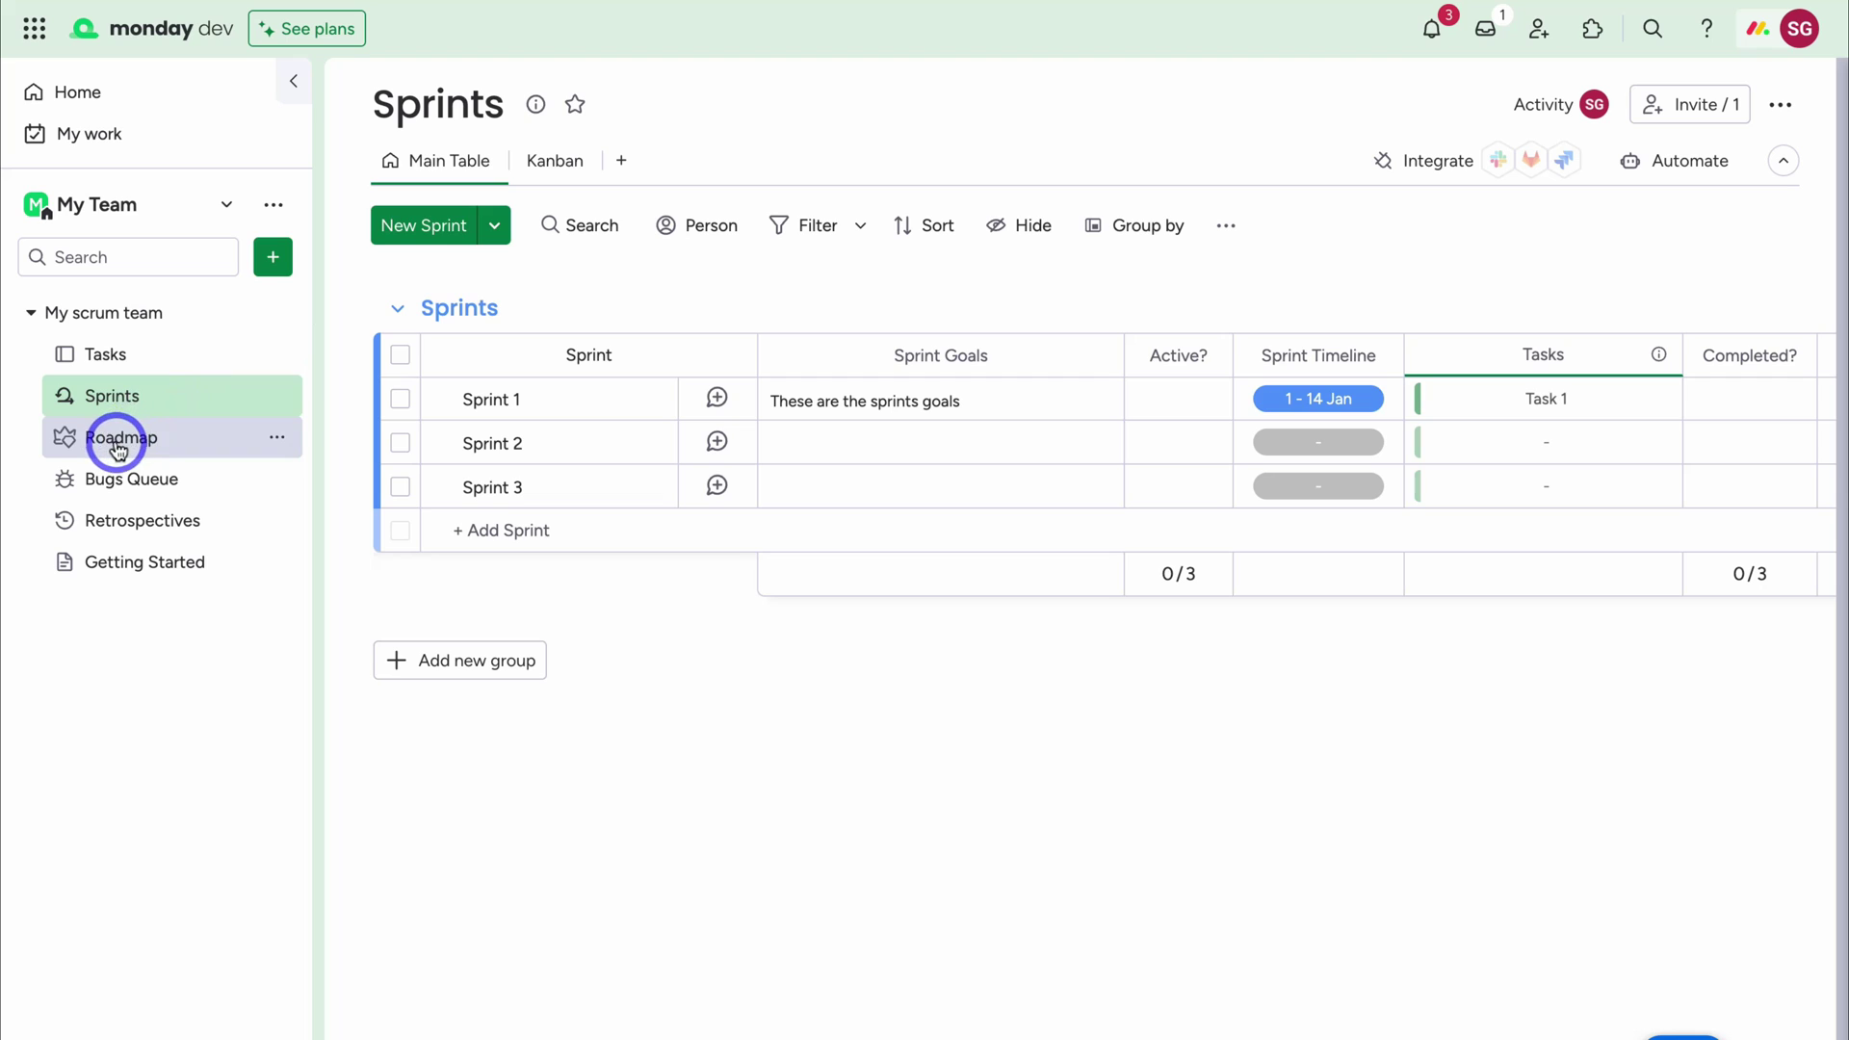
Tour the Roadmap's Main Table, Gantt chart and Default View, scrolling through the epic groups
{"action": "left_click", "coordinate": [180, 449]}
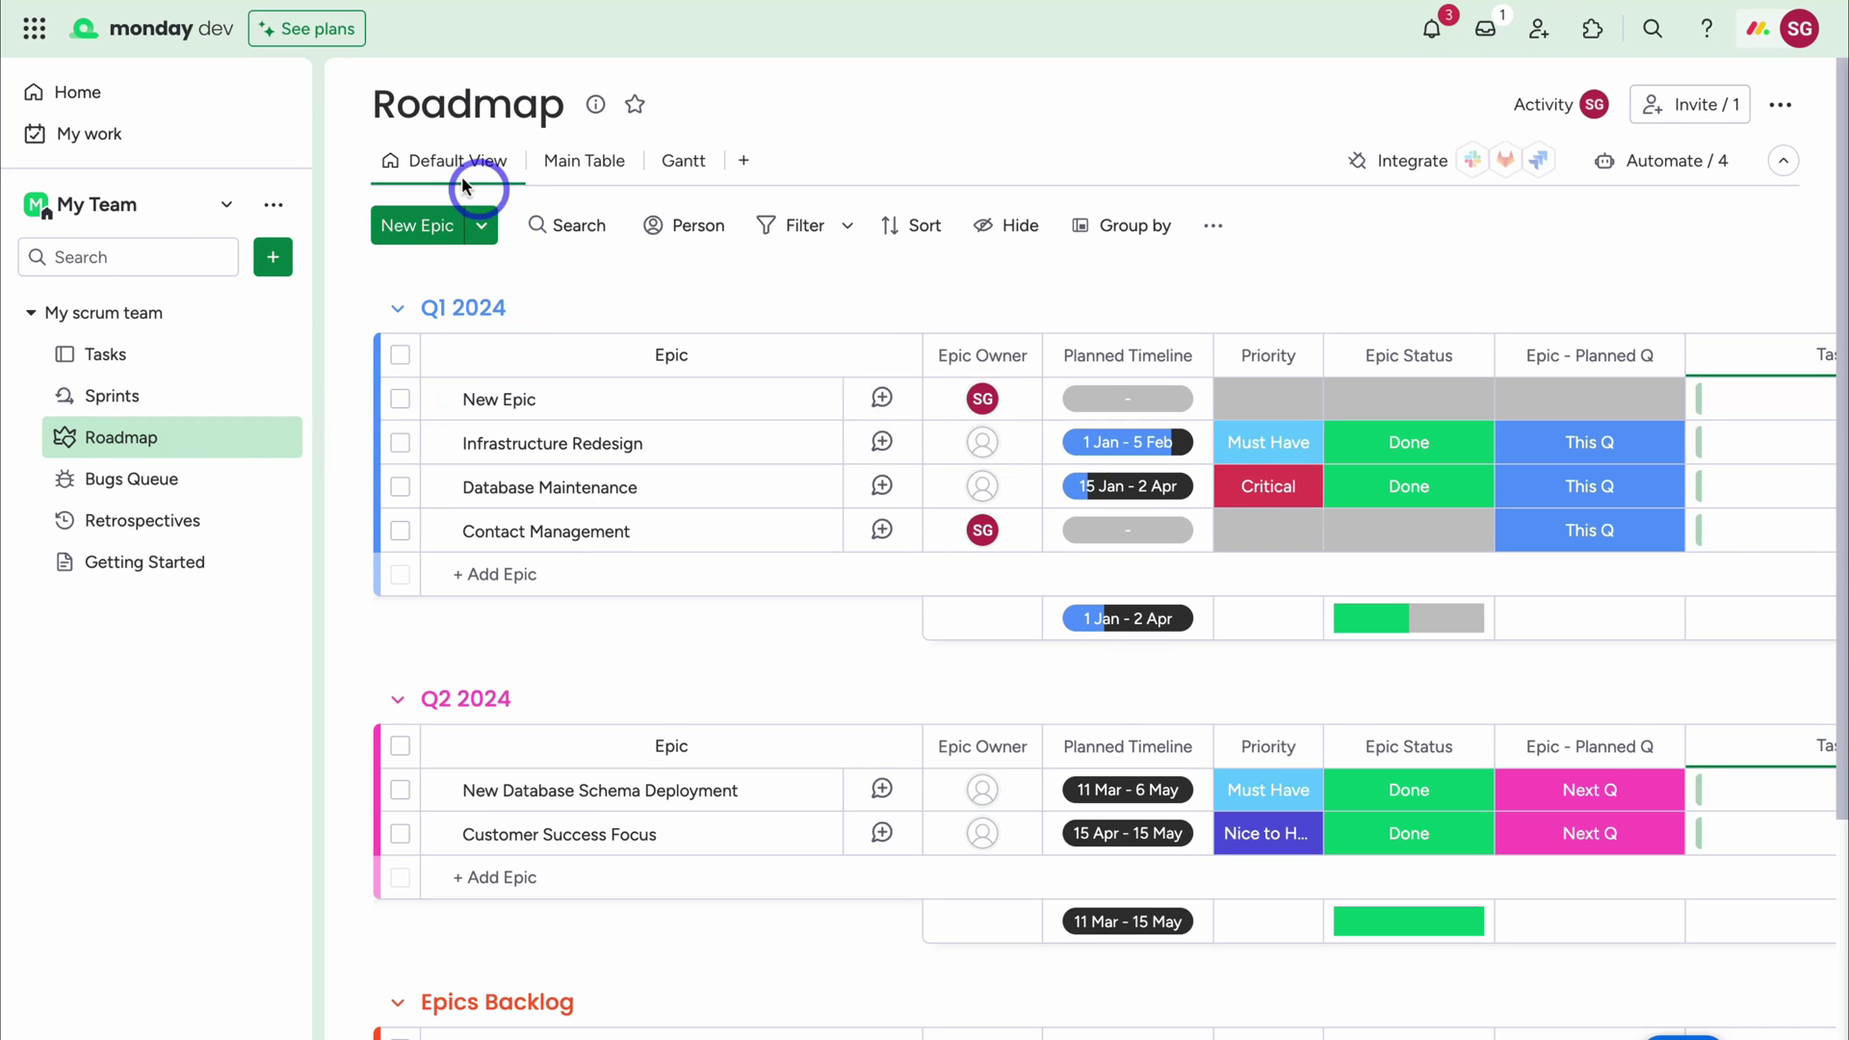
{"action": "left_click", "coordinate": [576, 160]}
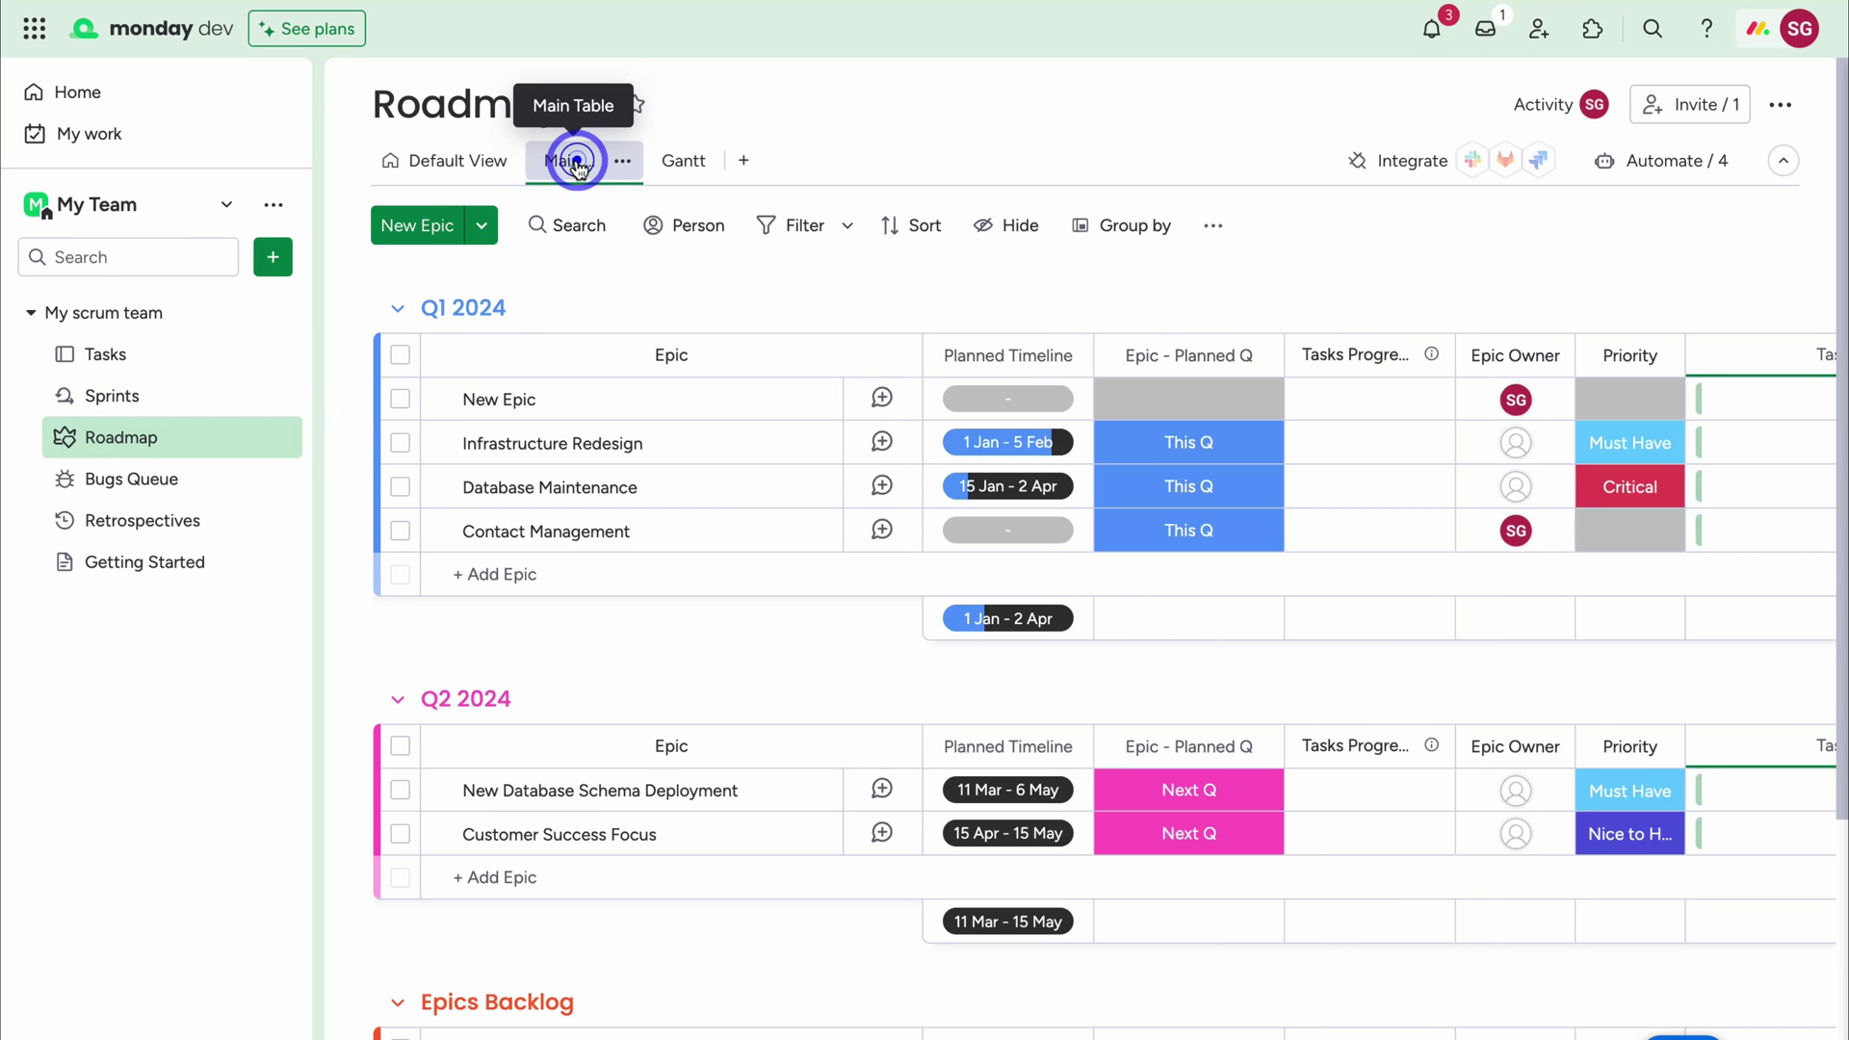
{"action": "left_click", "coordinate": [677, 164]}
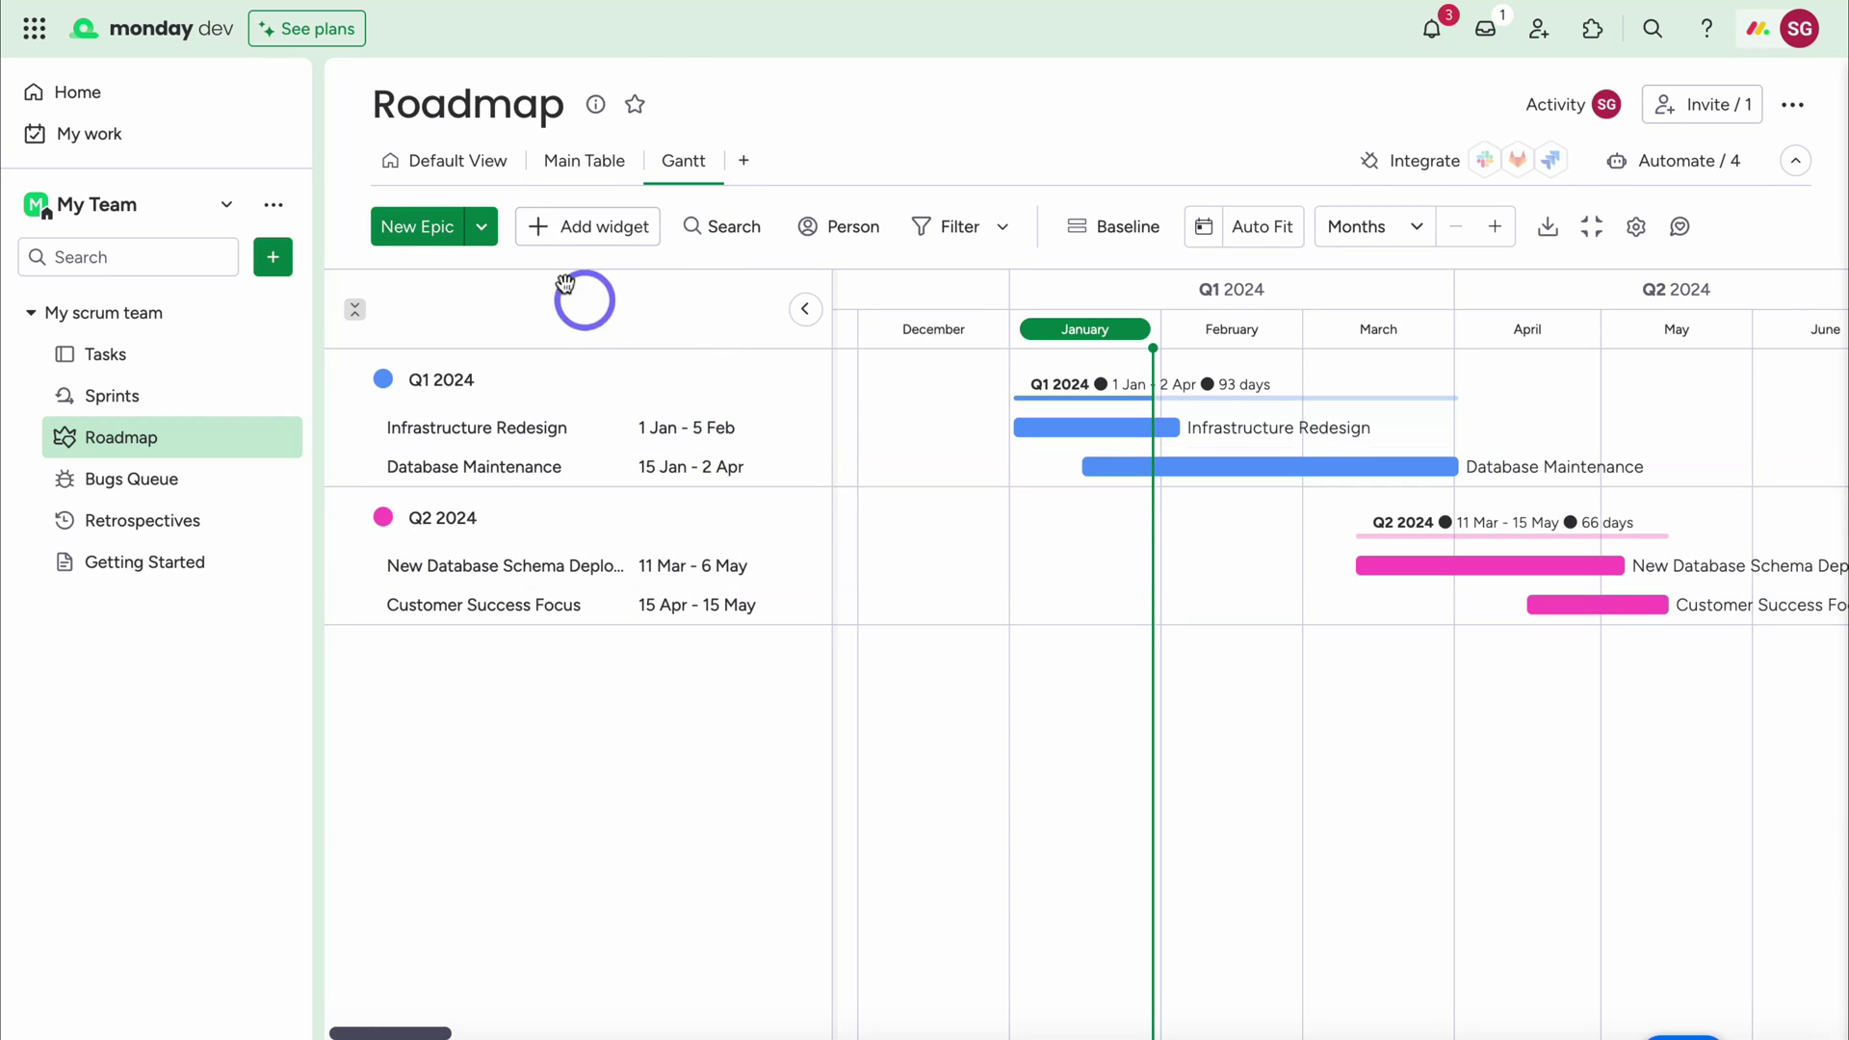
{"action": "left_click", "coordinate": [441, 168]}
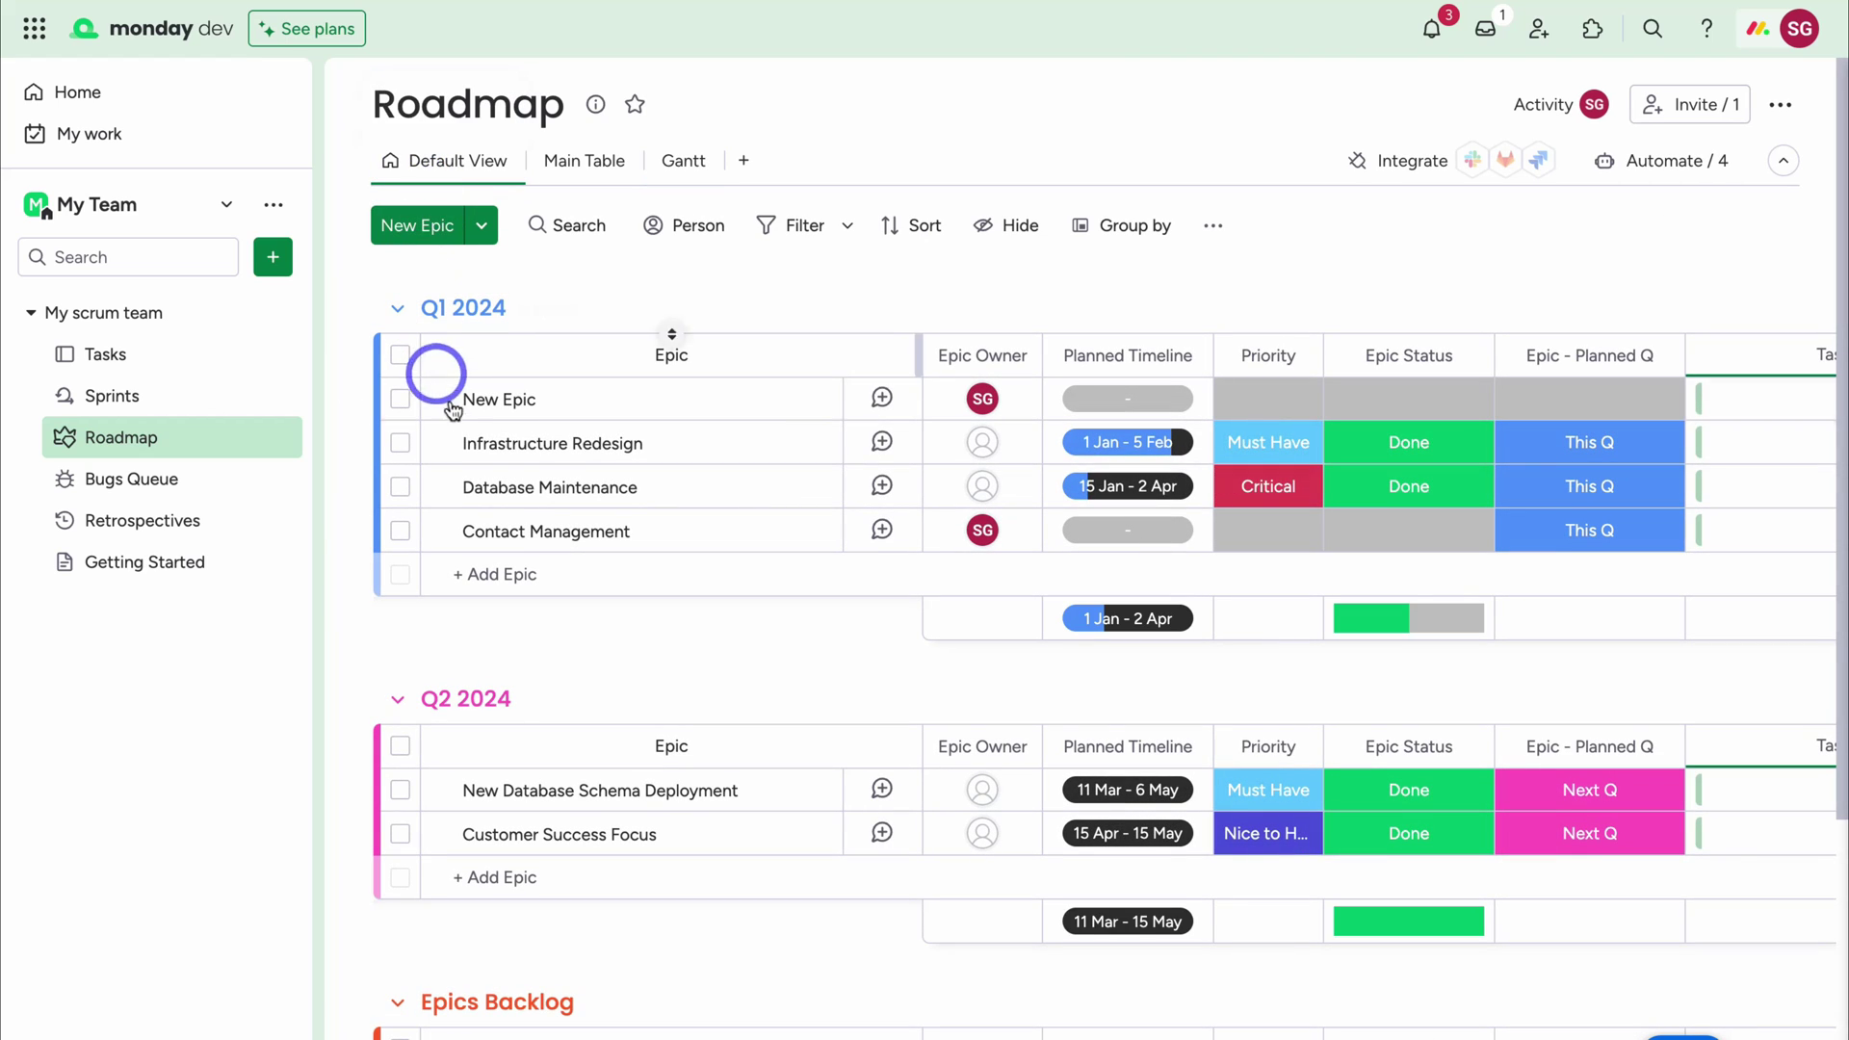
{"action": "scroll", "coordinate": [590, 433], "scroll_direction": "down", "scroll_amount": 2}
{"action": "scroll", "coordinate": [607, 437], "scroll_direction": "up", "scroll_amount": 2}
{"action": "scroll", "coordinate": [516, 578], "scroll_direction": "down", "scroll_amount": 3}
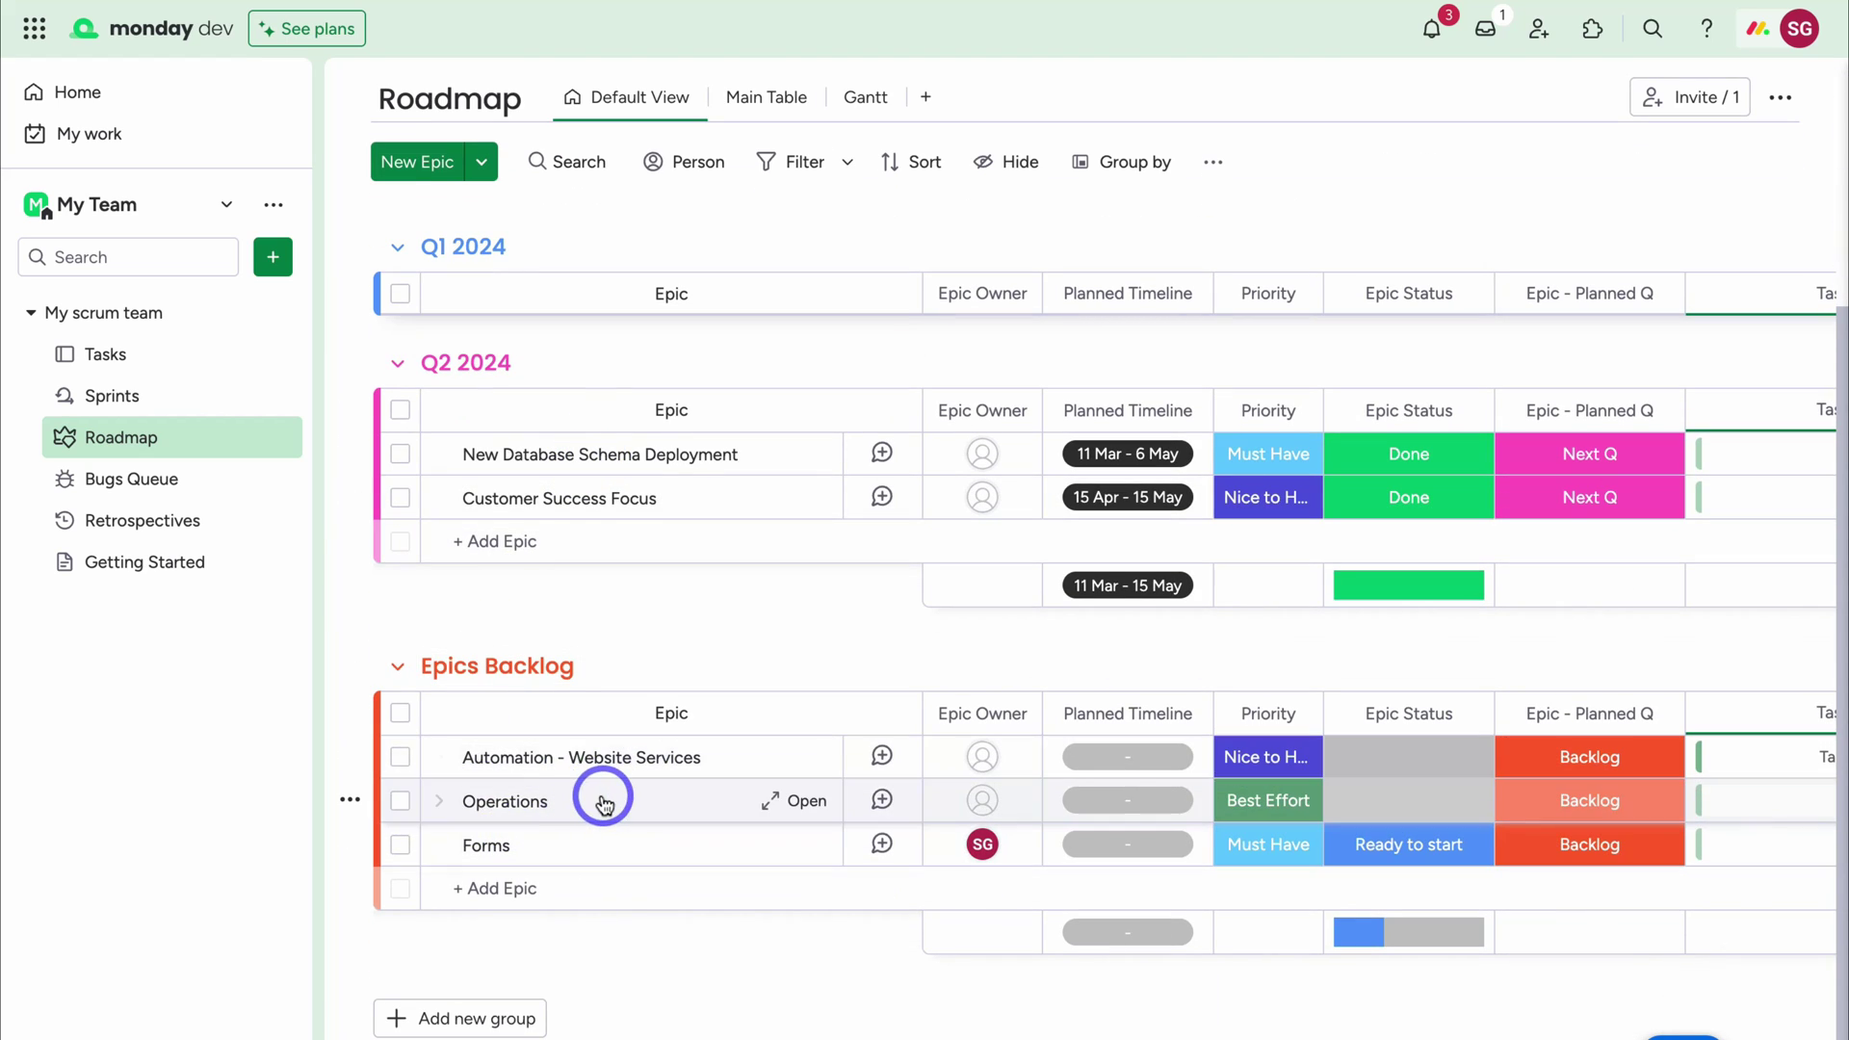
{"action": "scroll", "coordinate": [600, 796], "scroll_direction": "down", "scroll_amount": 1}
{"action": "scroll", "coordinate": [599, 796], "scroll_direction": "up", "scroll_amount": 3}
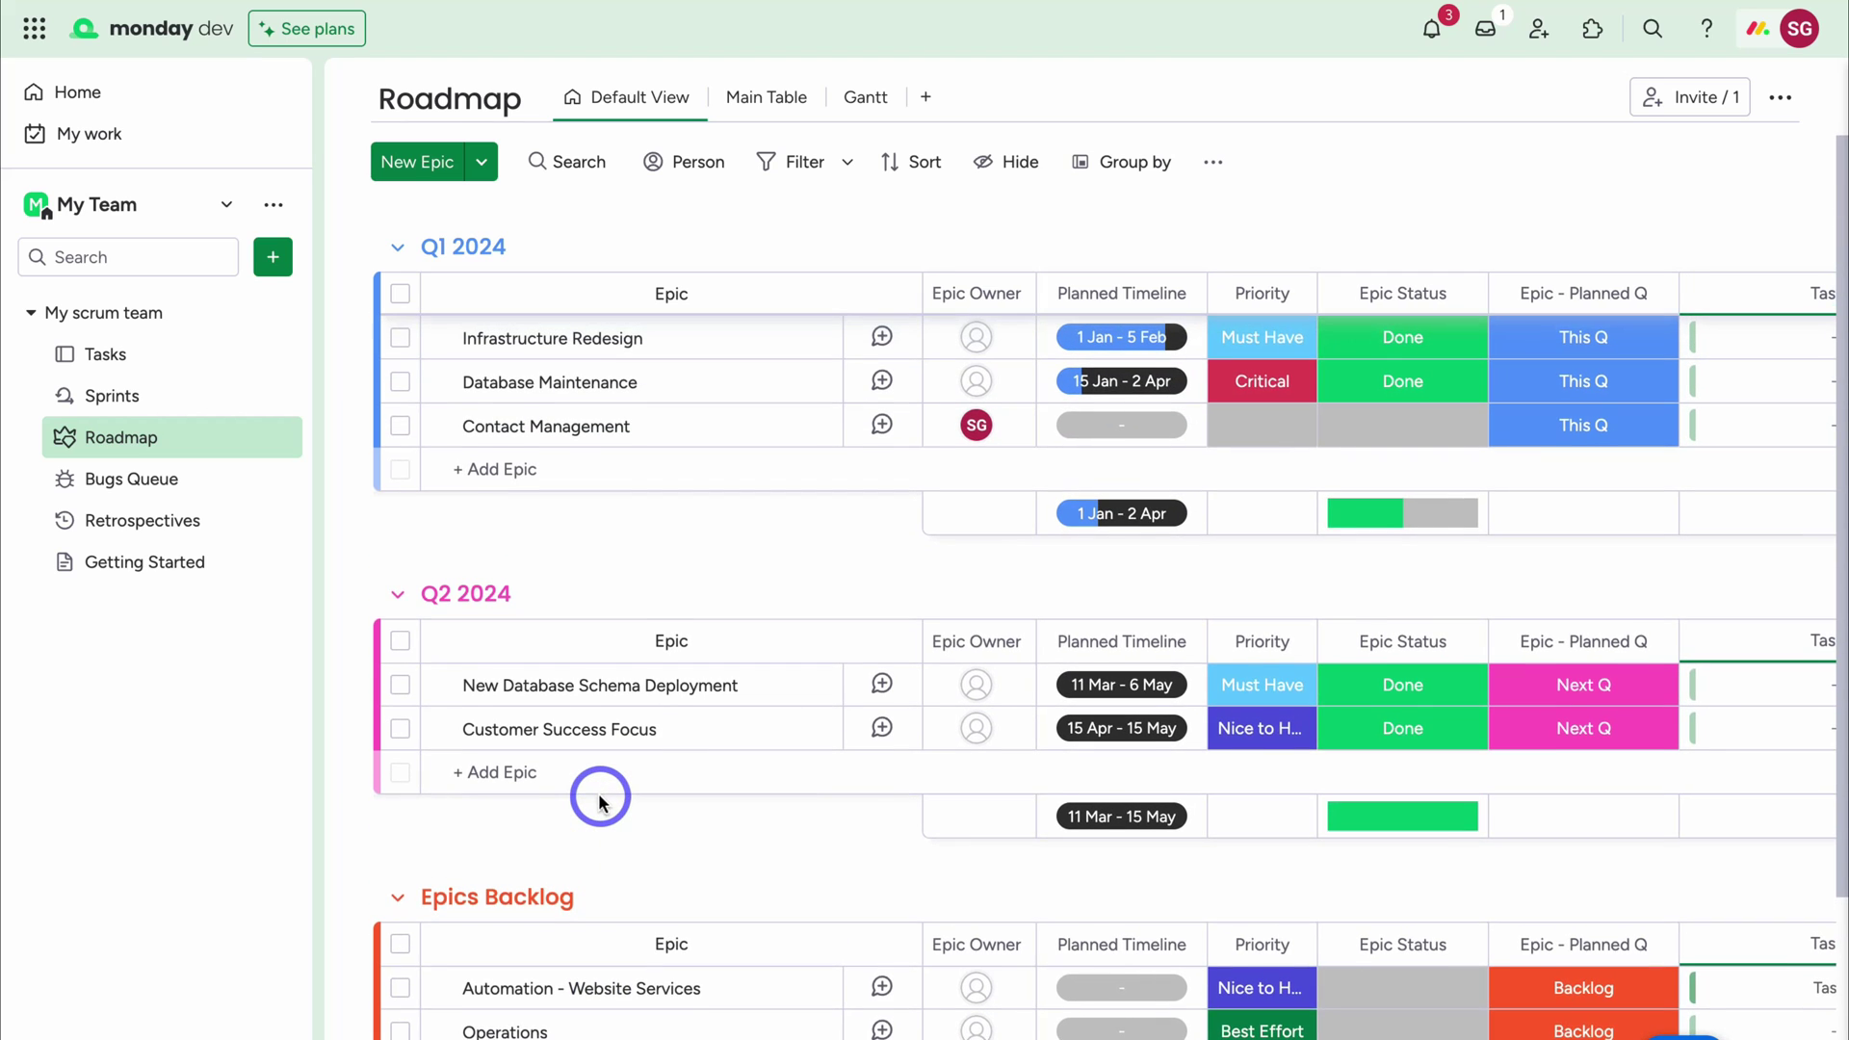
{"action": "scroll", "coordinate": [598, 792], "scroll_direction": "up", "scroll_amount": 2}
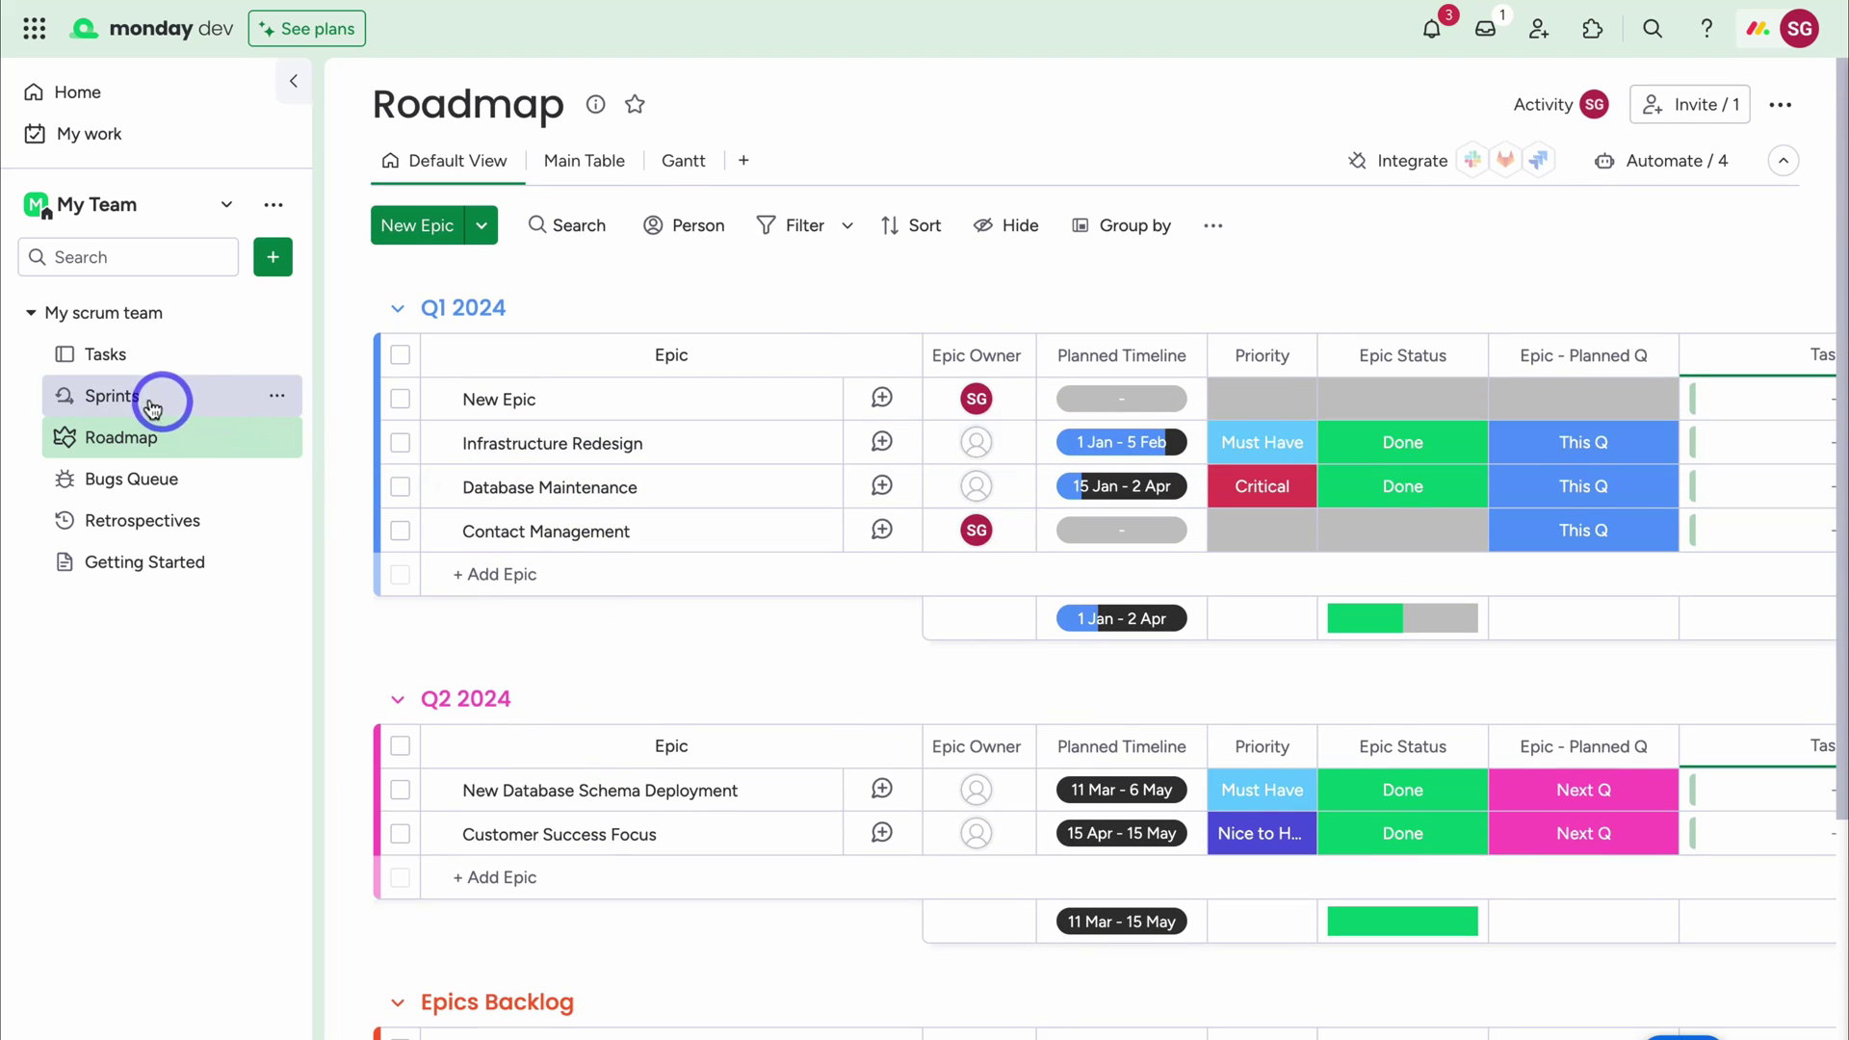
Add a new 'Sprint 4' row to the Sprints board
{"action": "left_click", "coordinate": [186, 404]}
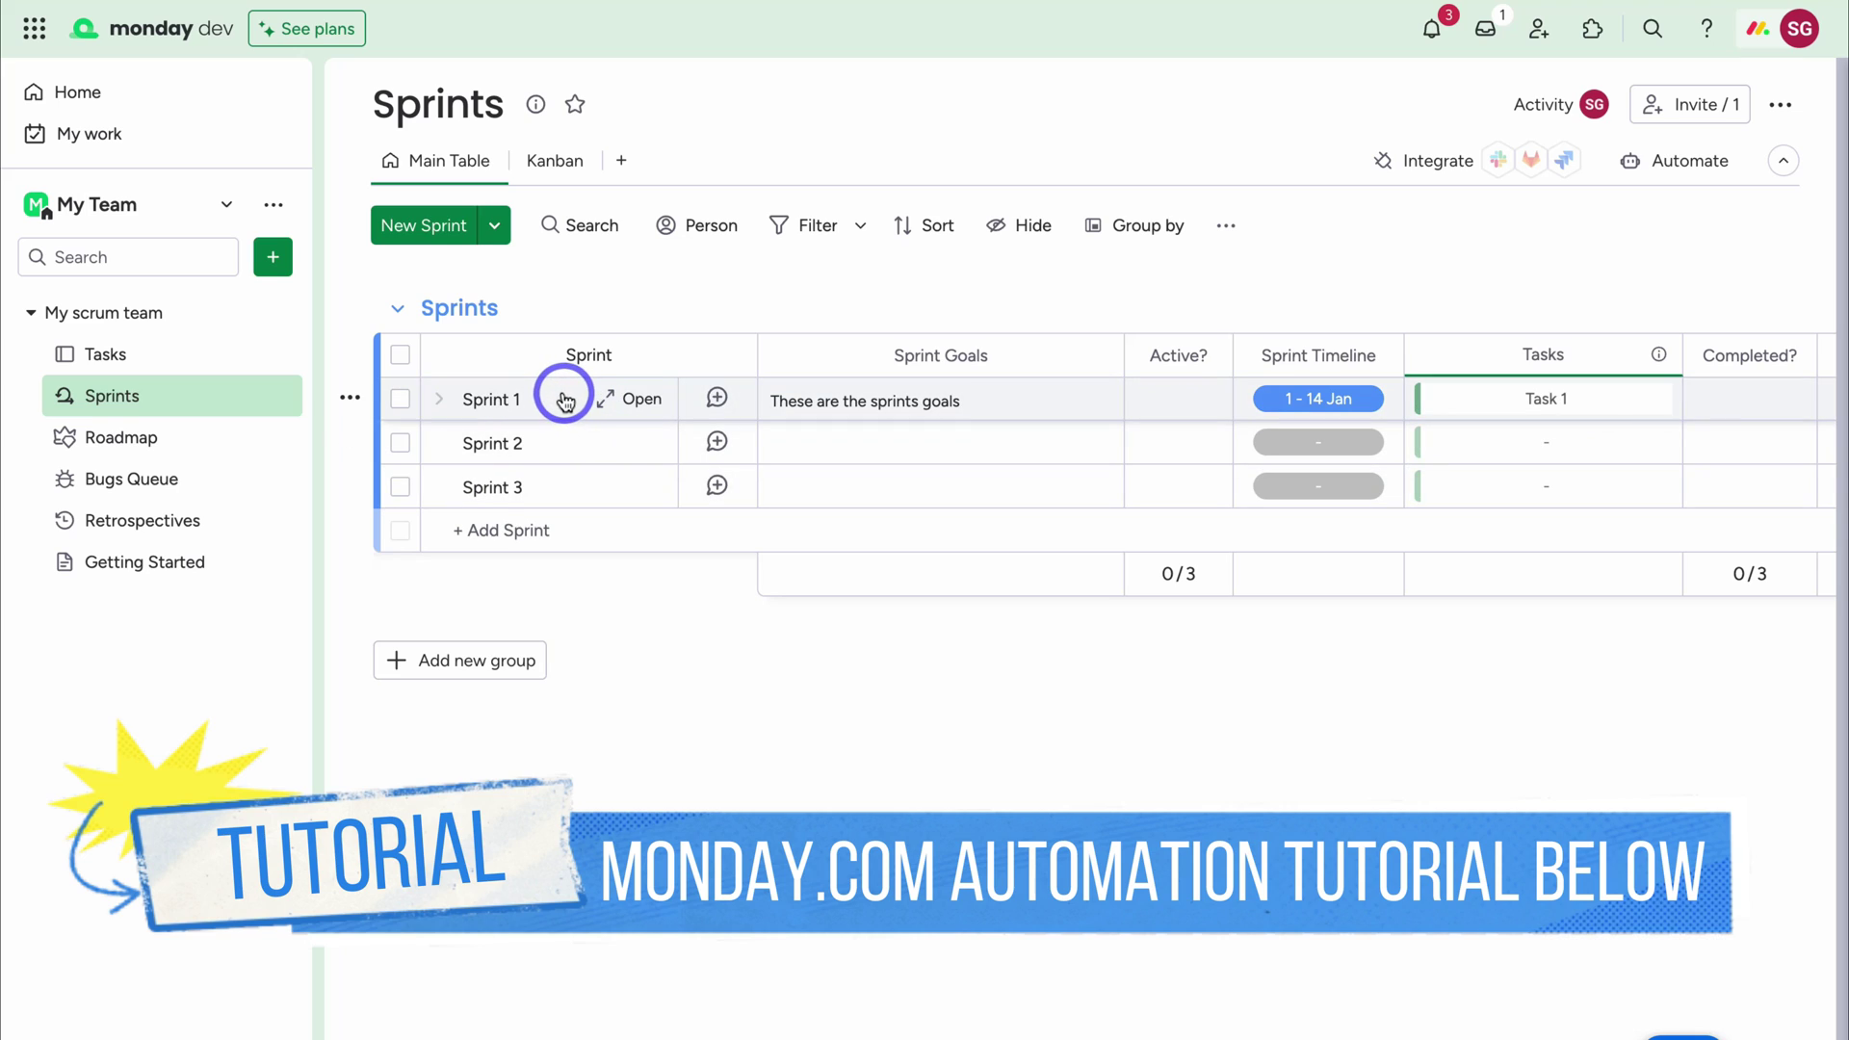
{"action": "left_click", "coordinate": [488, 529]}
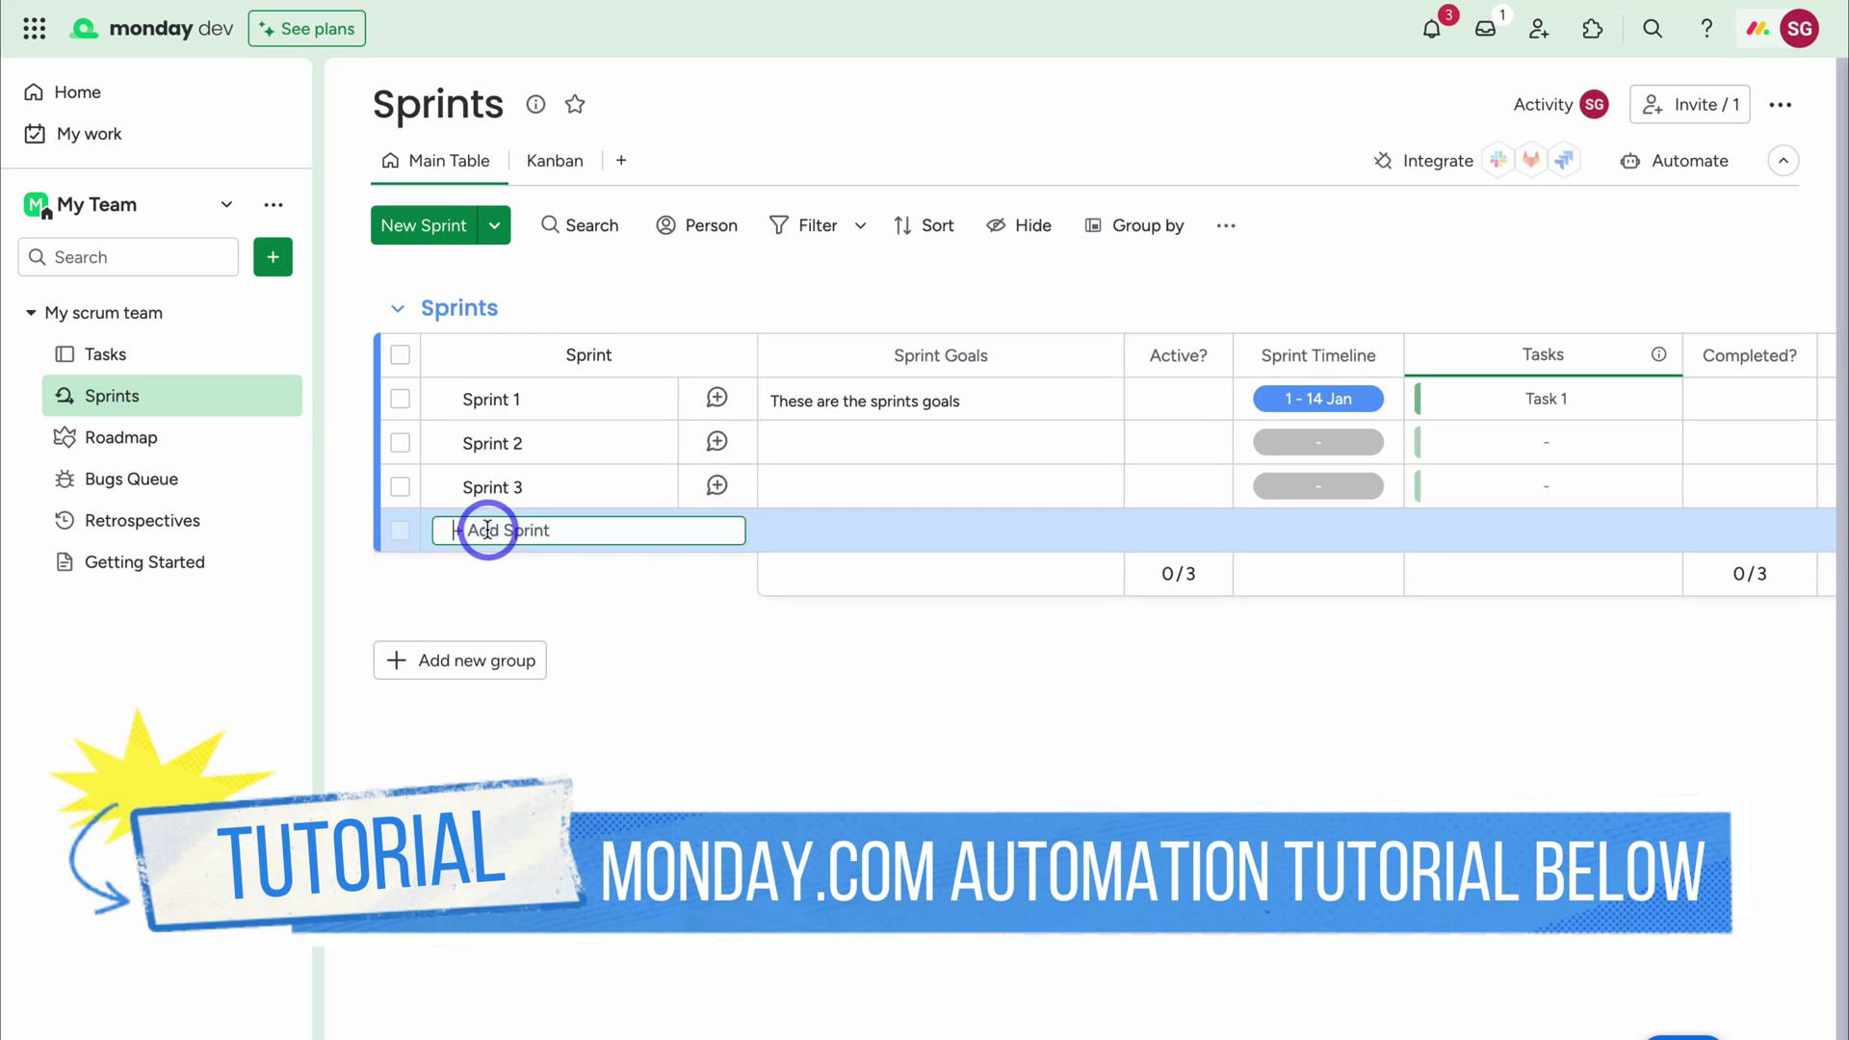
{"action": "type", "text": "Sprint 4"}
{"action": "key", "text": "Return"}
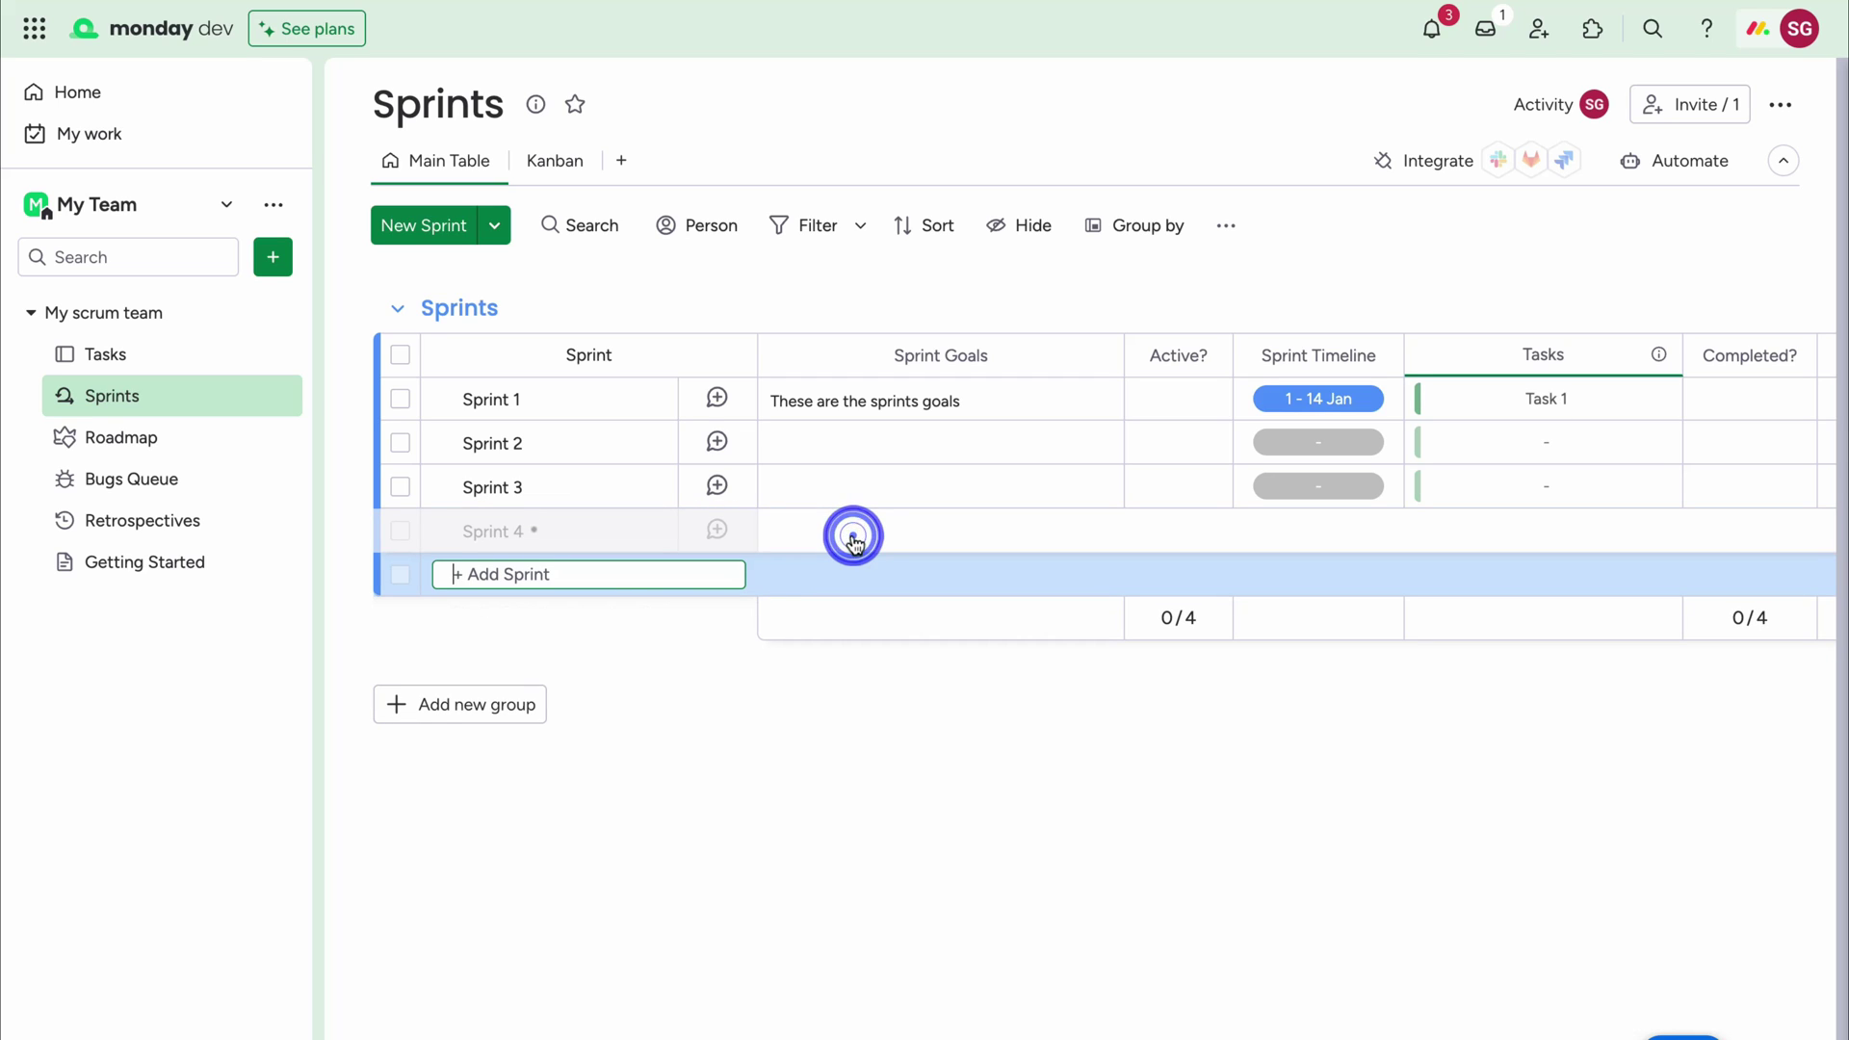
Set Sprint 2's goal to 'To ensure contacts can be managed by users (all features included)'
{"action": "left_click", "coordinate": [838, 439]}
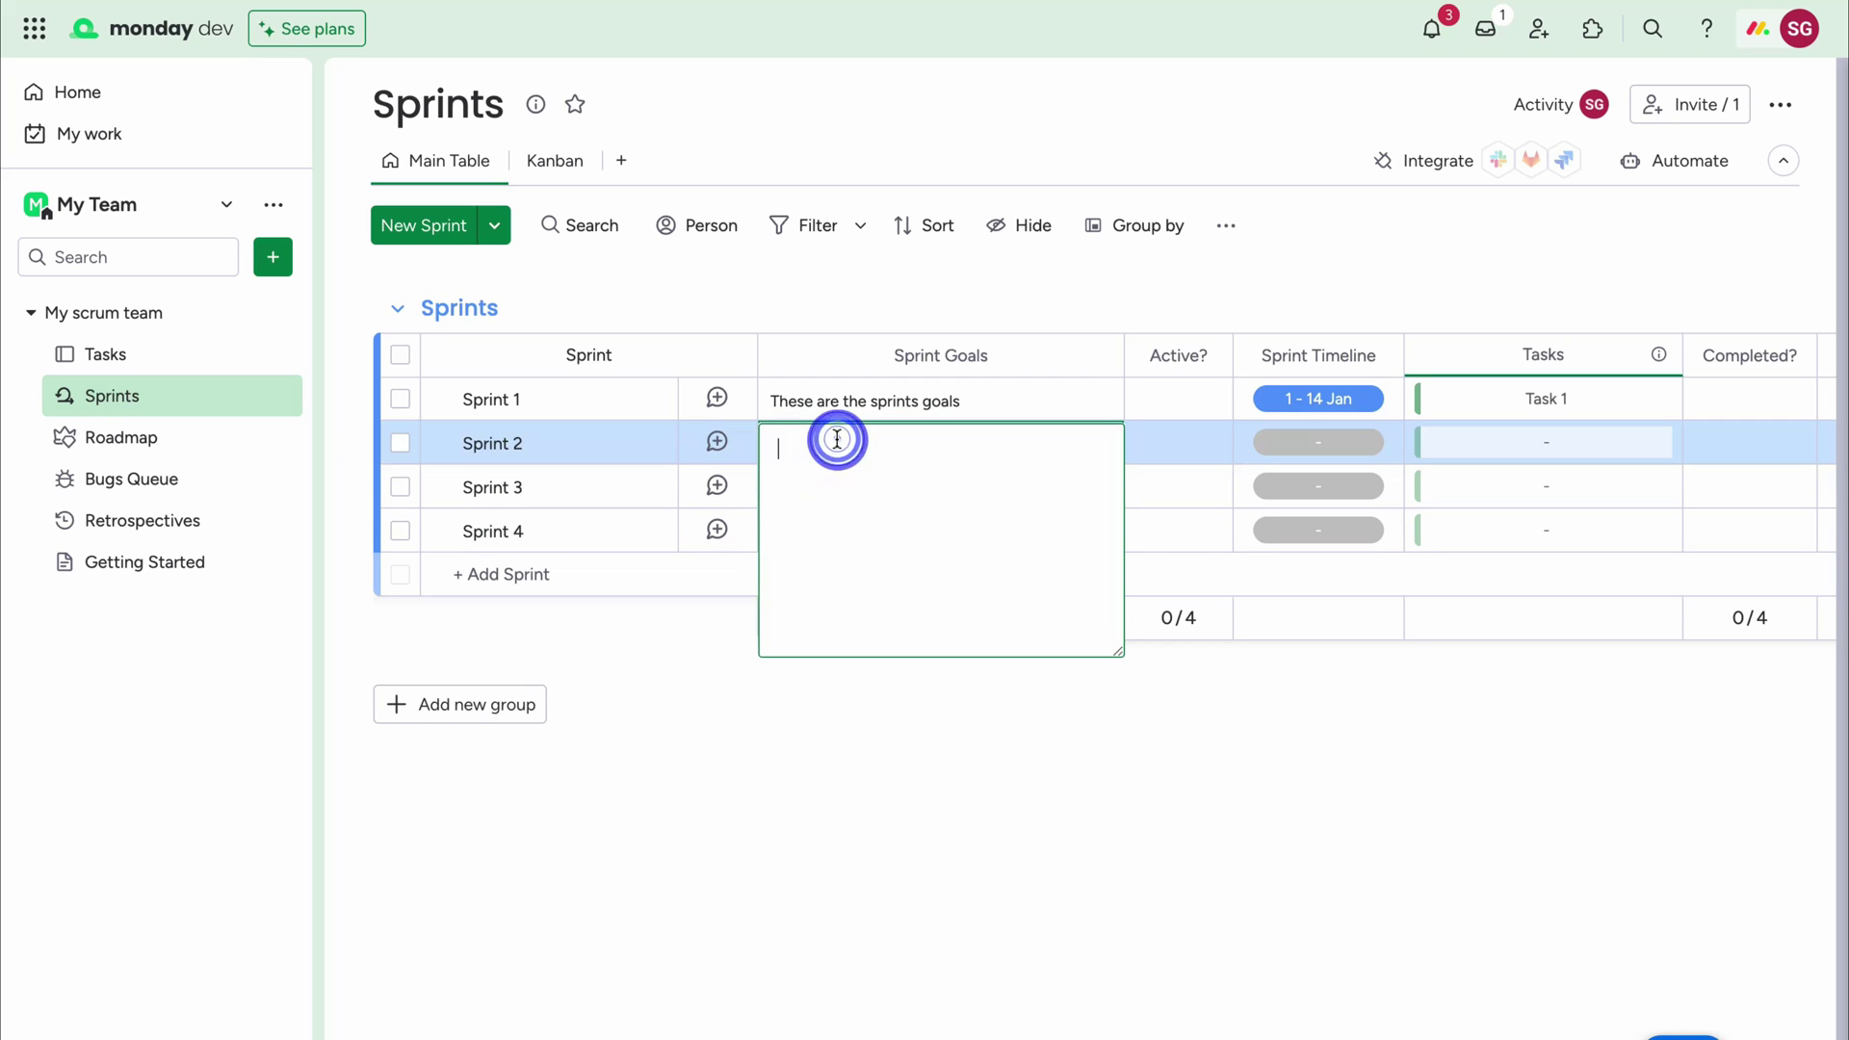
{"action": "type", "text": "To ensure contacts can be managed by users (all features included)"}
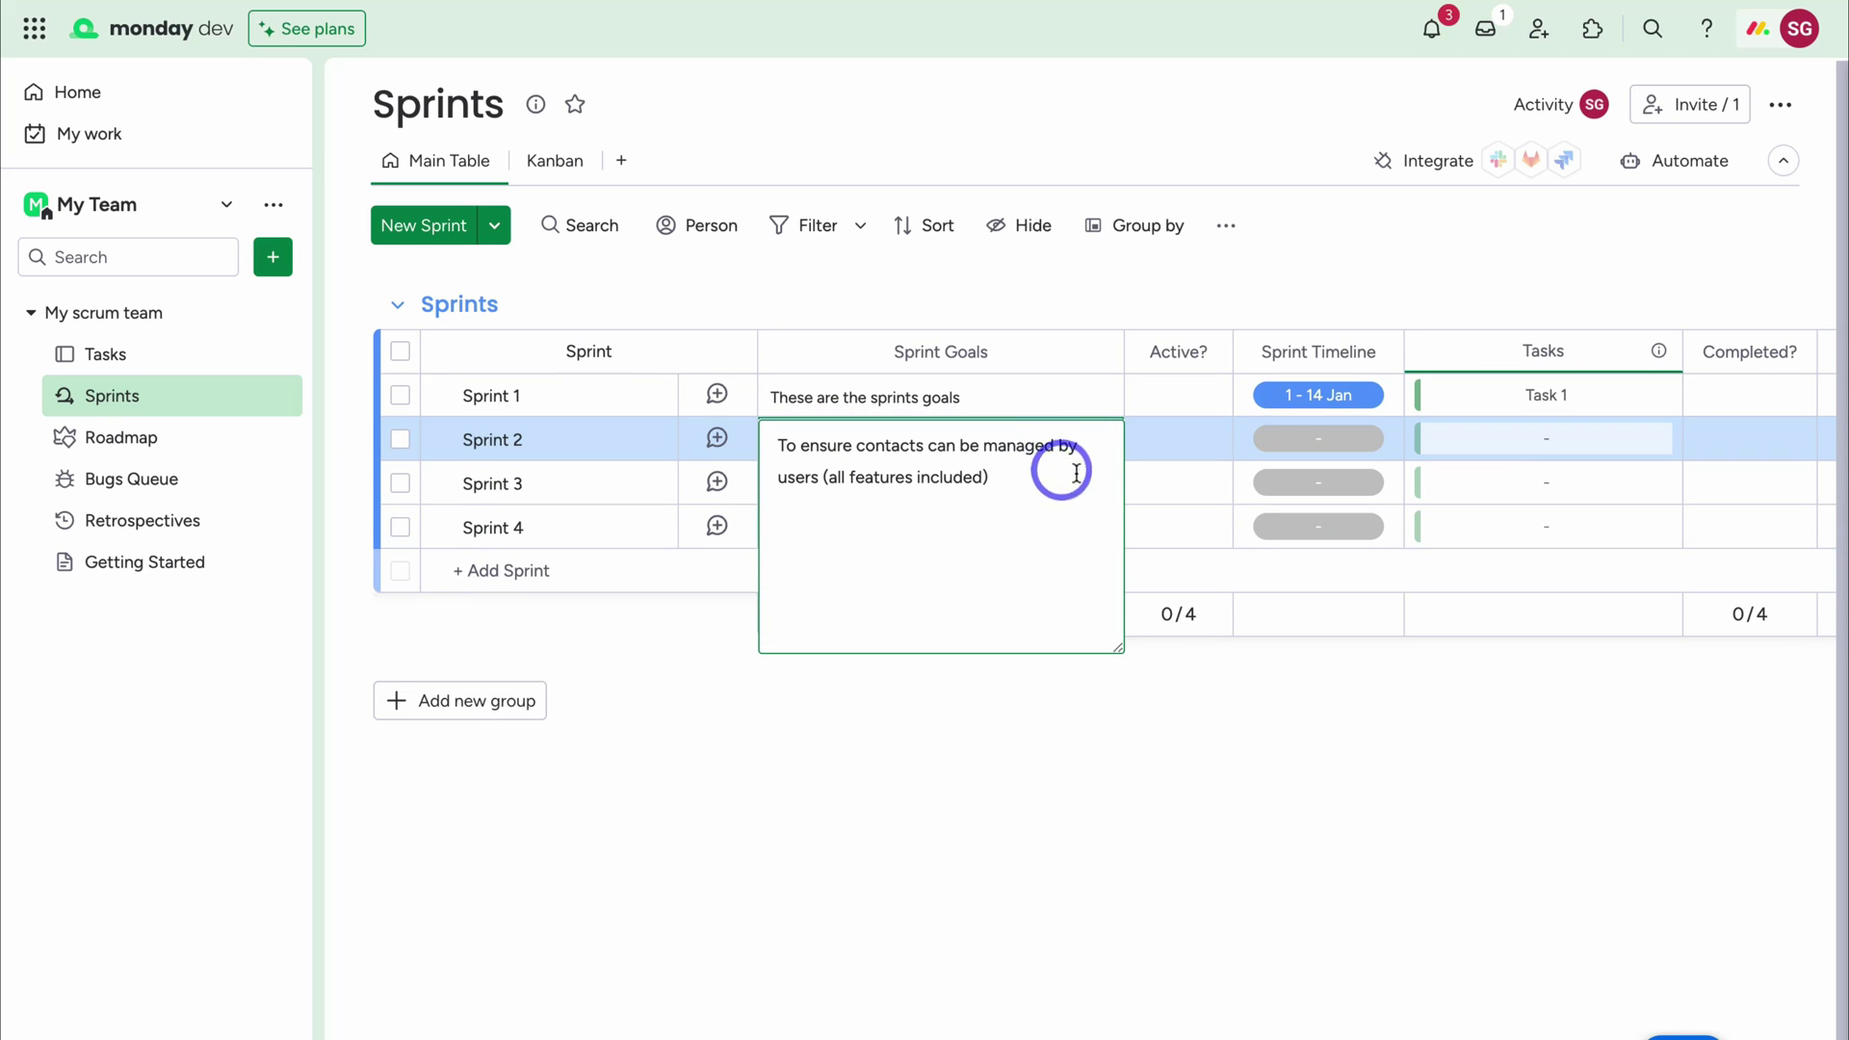
{"action": "left_click", "coordinate": [1269, 720]}
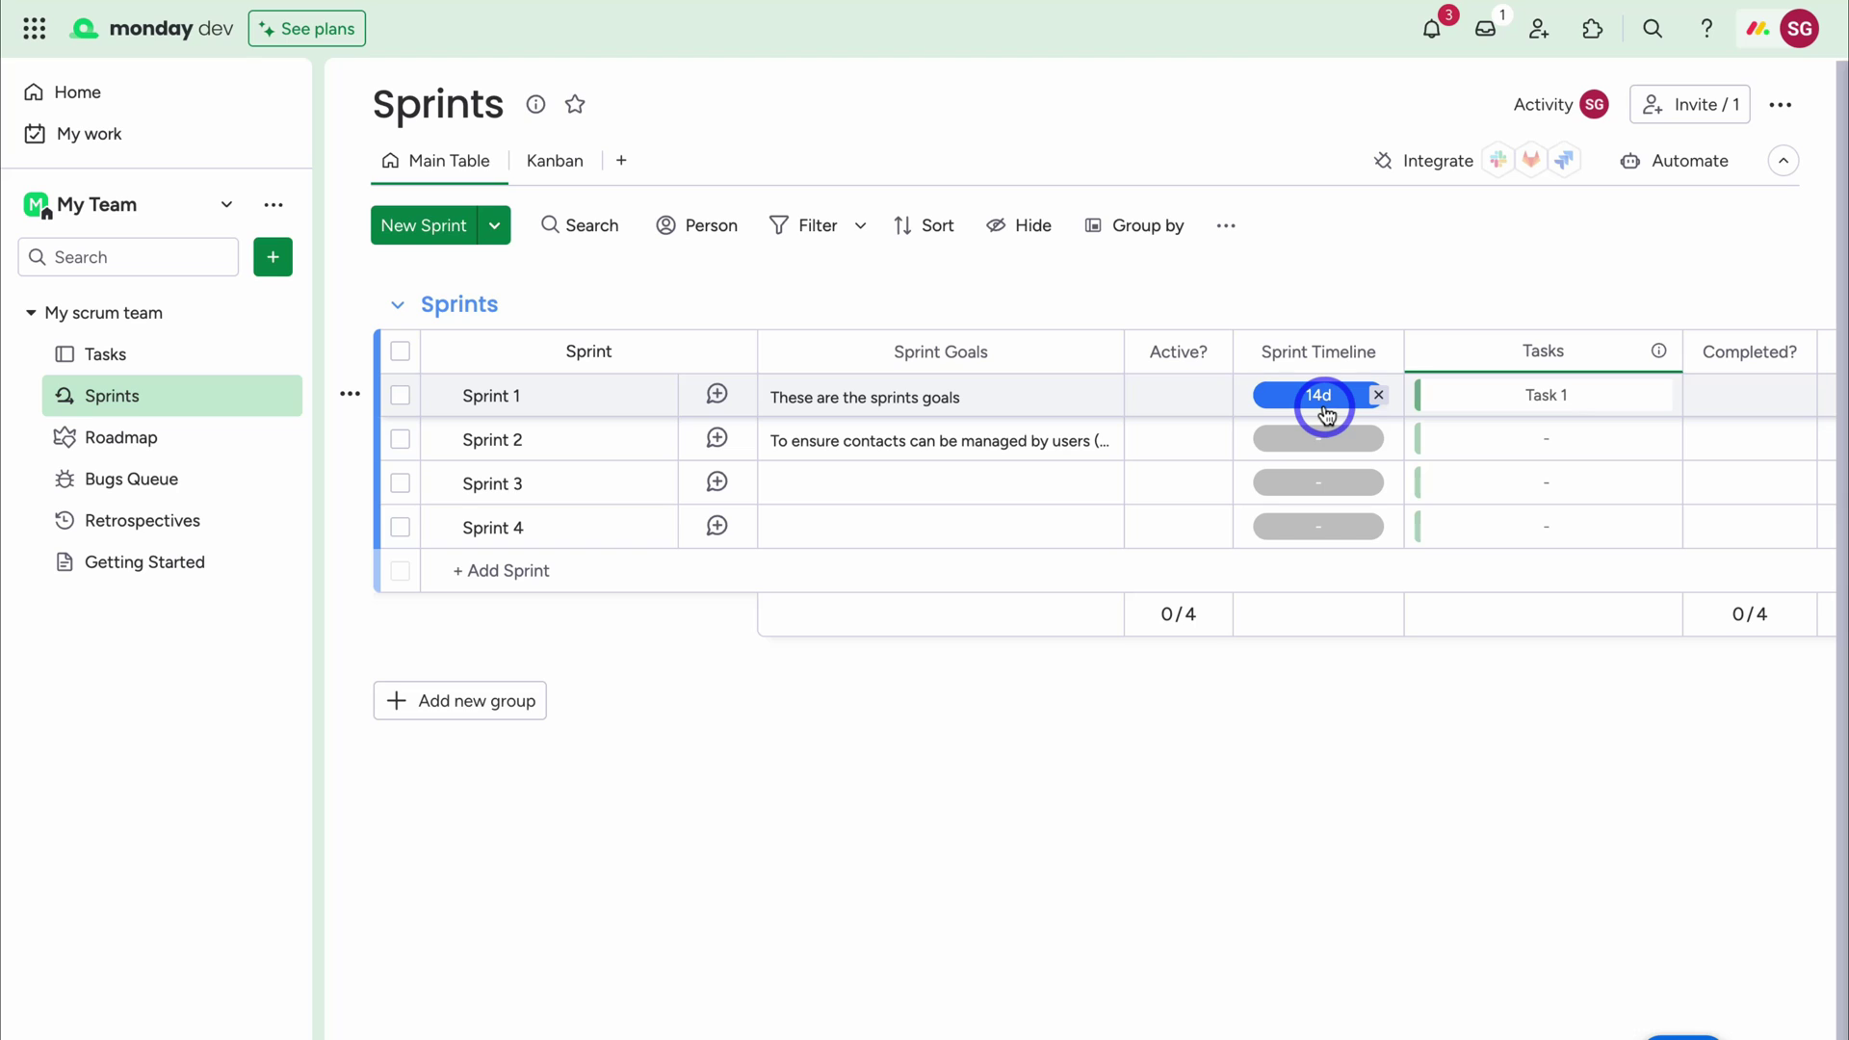
Set Sprint 2's timeline to 16 - 30 Jan
{"action": "left_click", "coordinate": [1319, 438]}
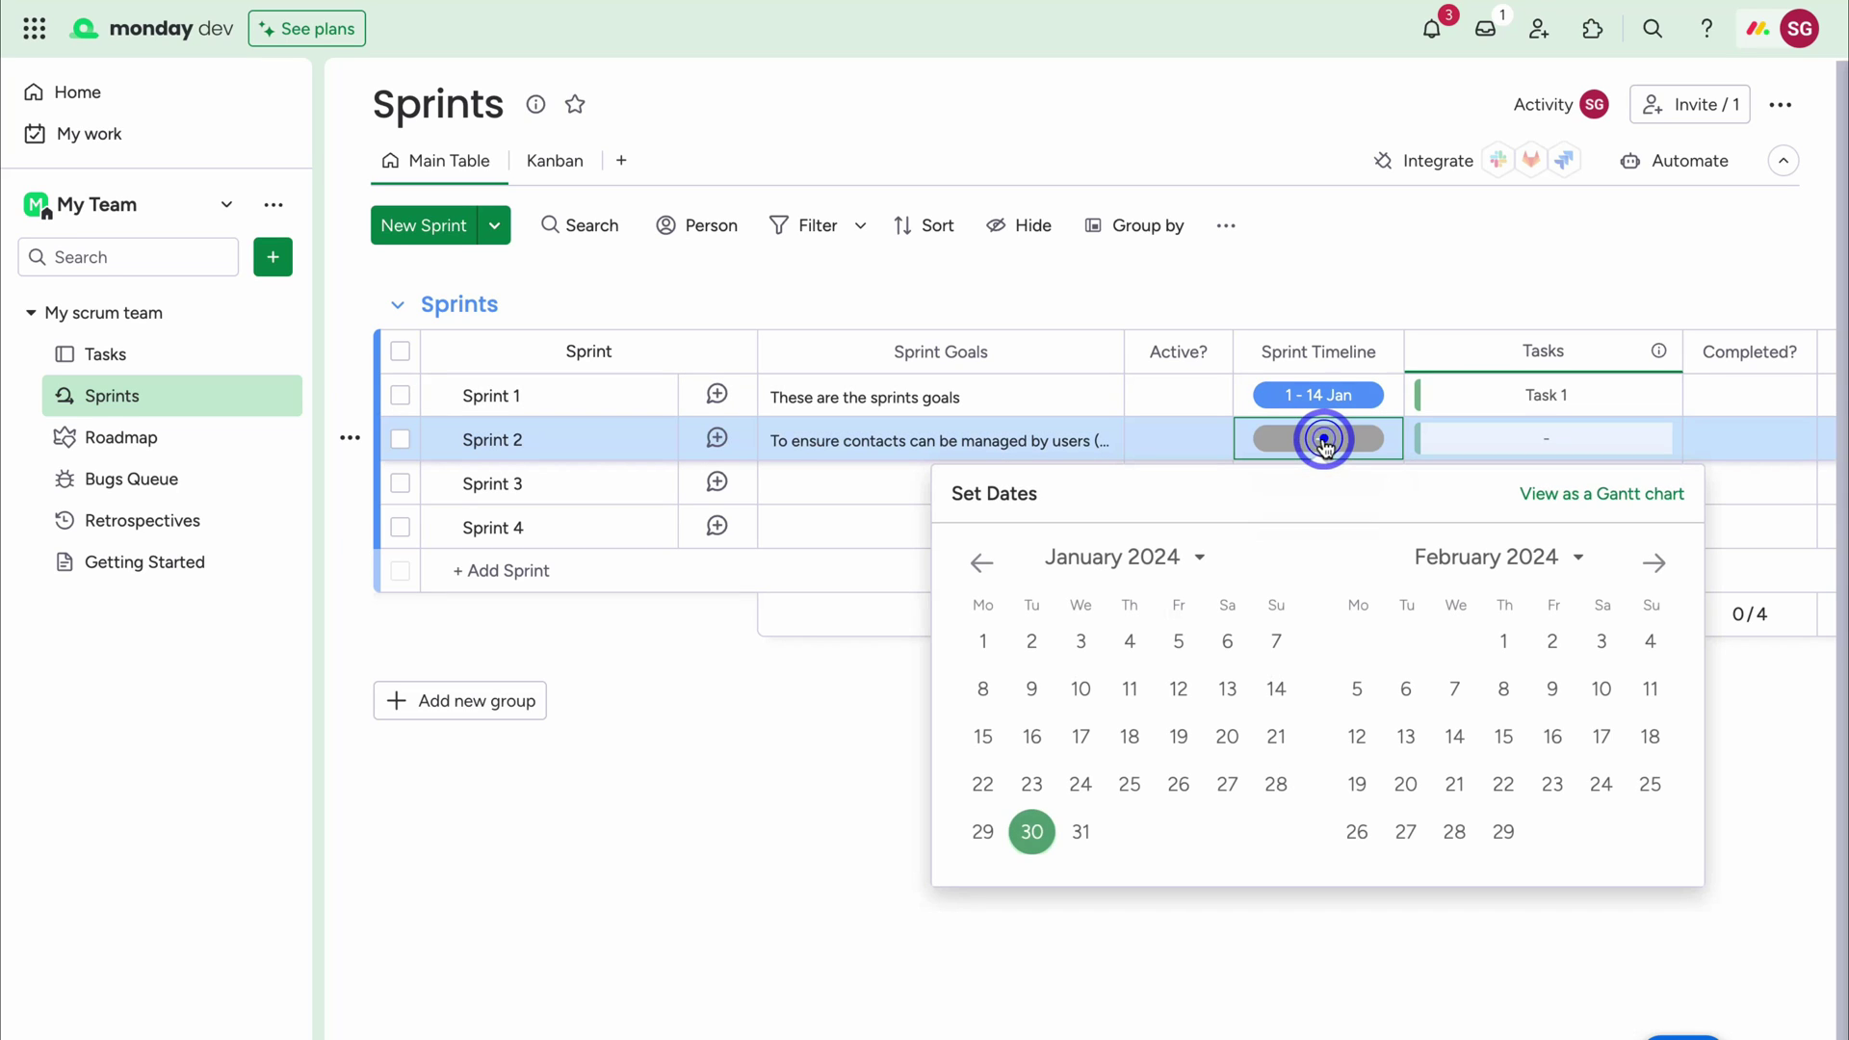
{"action": "left_click", "coordinate": [1031, 737]}
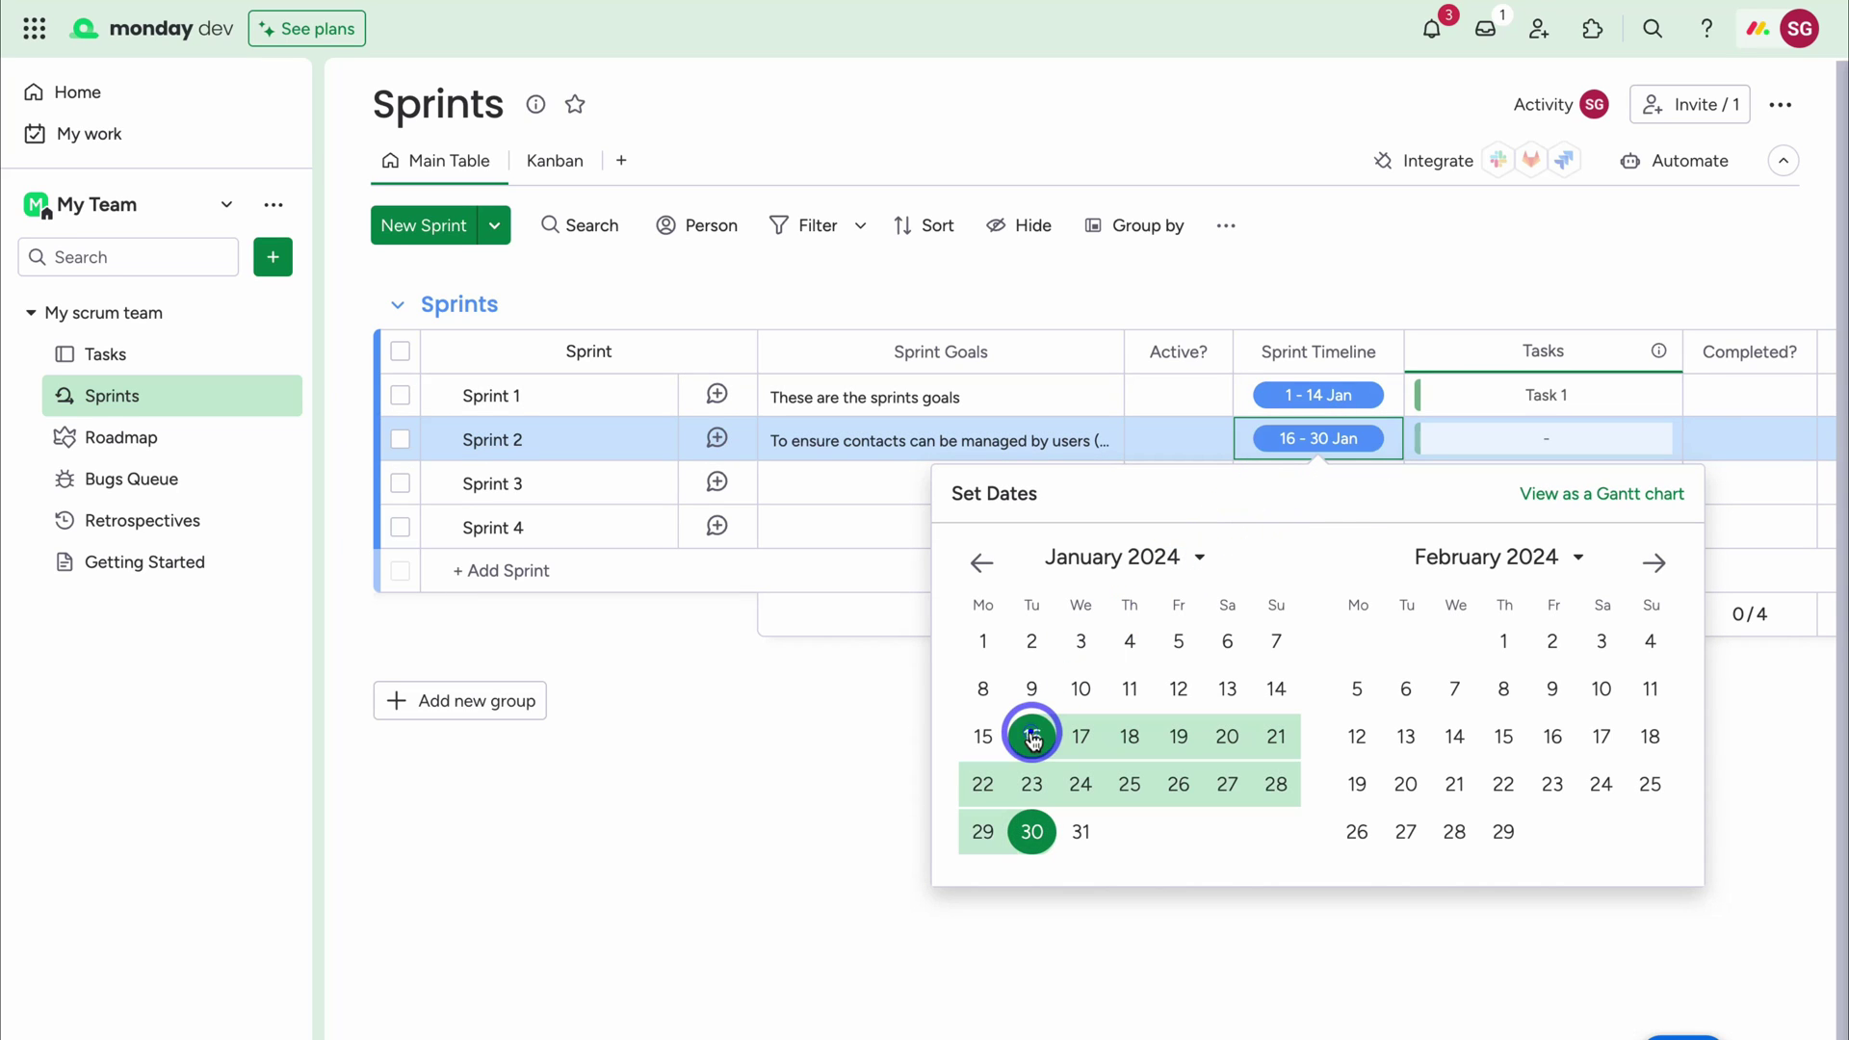
{"action": "left_click", "coordinate": [1169, 949]}
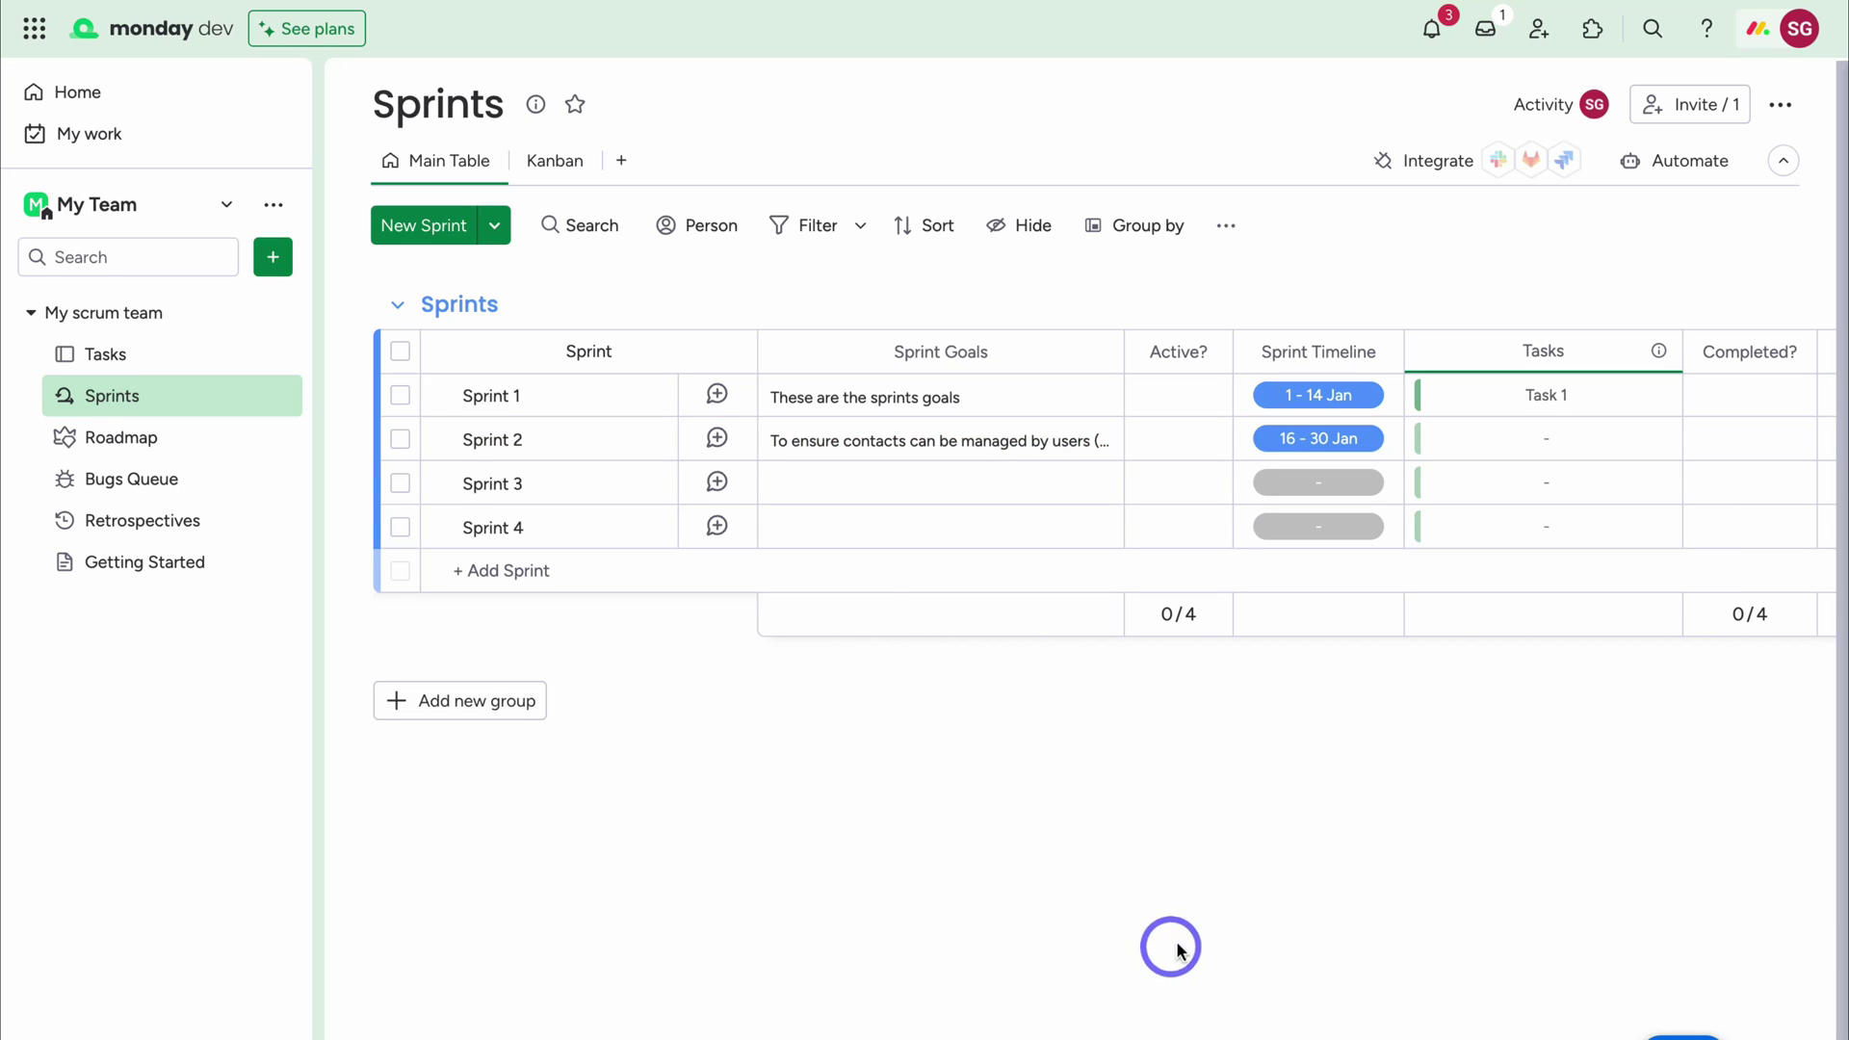
Connect Task 2 to Sprint 2 and scroll across the board's columns
{"action": "left_click", "coordinate": [1551, 441]}
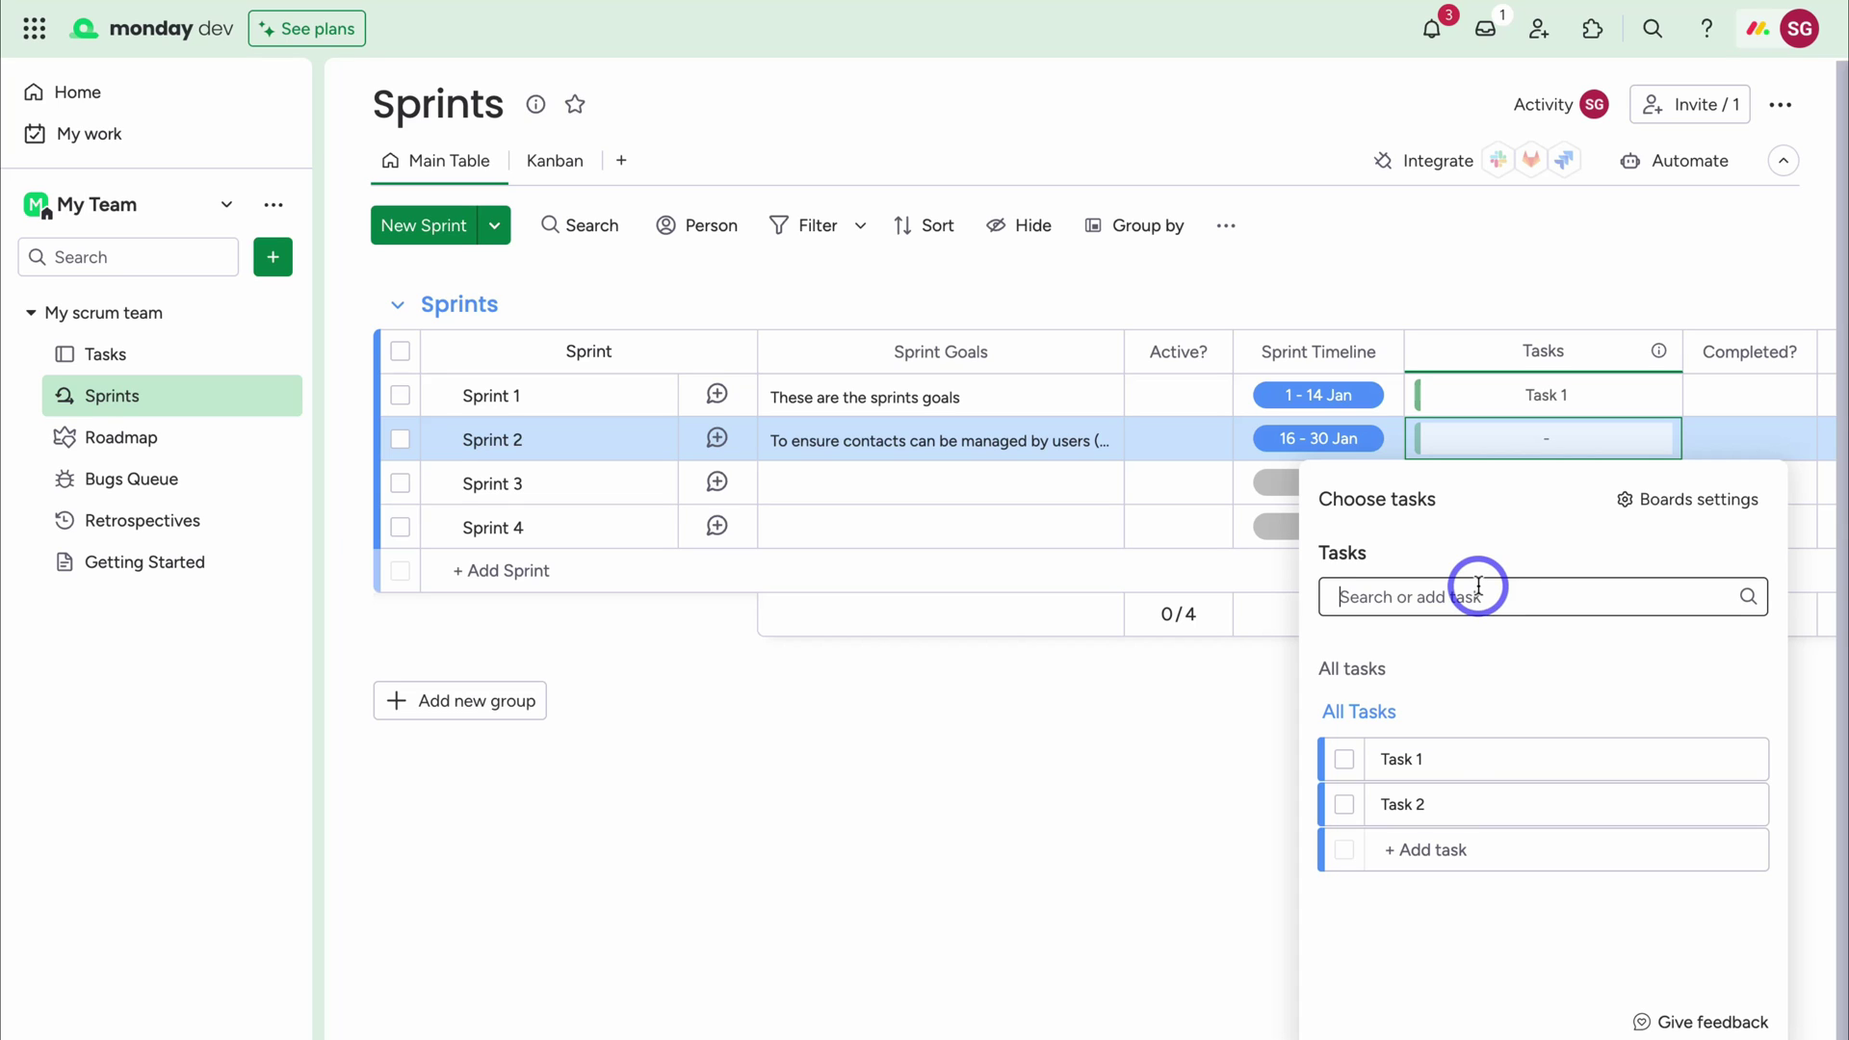
{"action": "left_click", "coordinate": [1345, 805]}
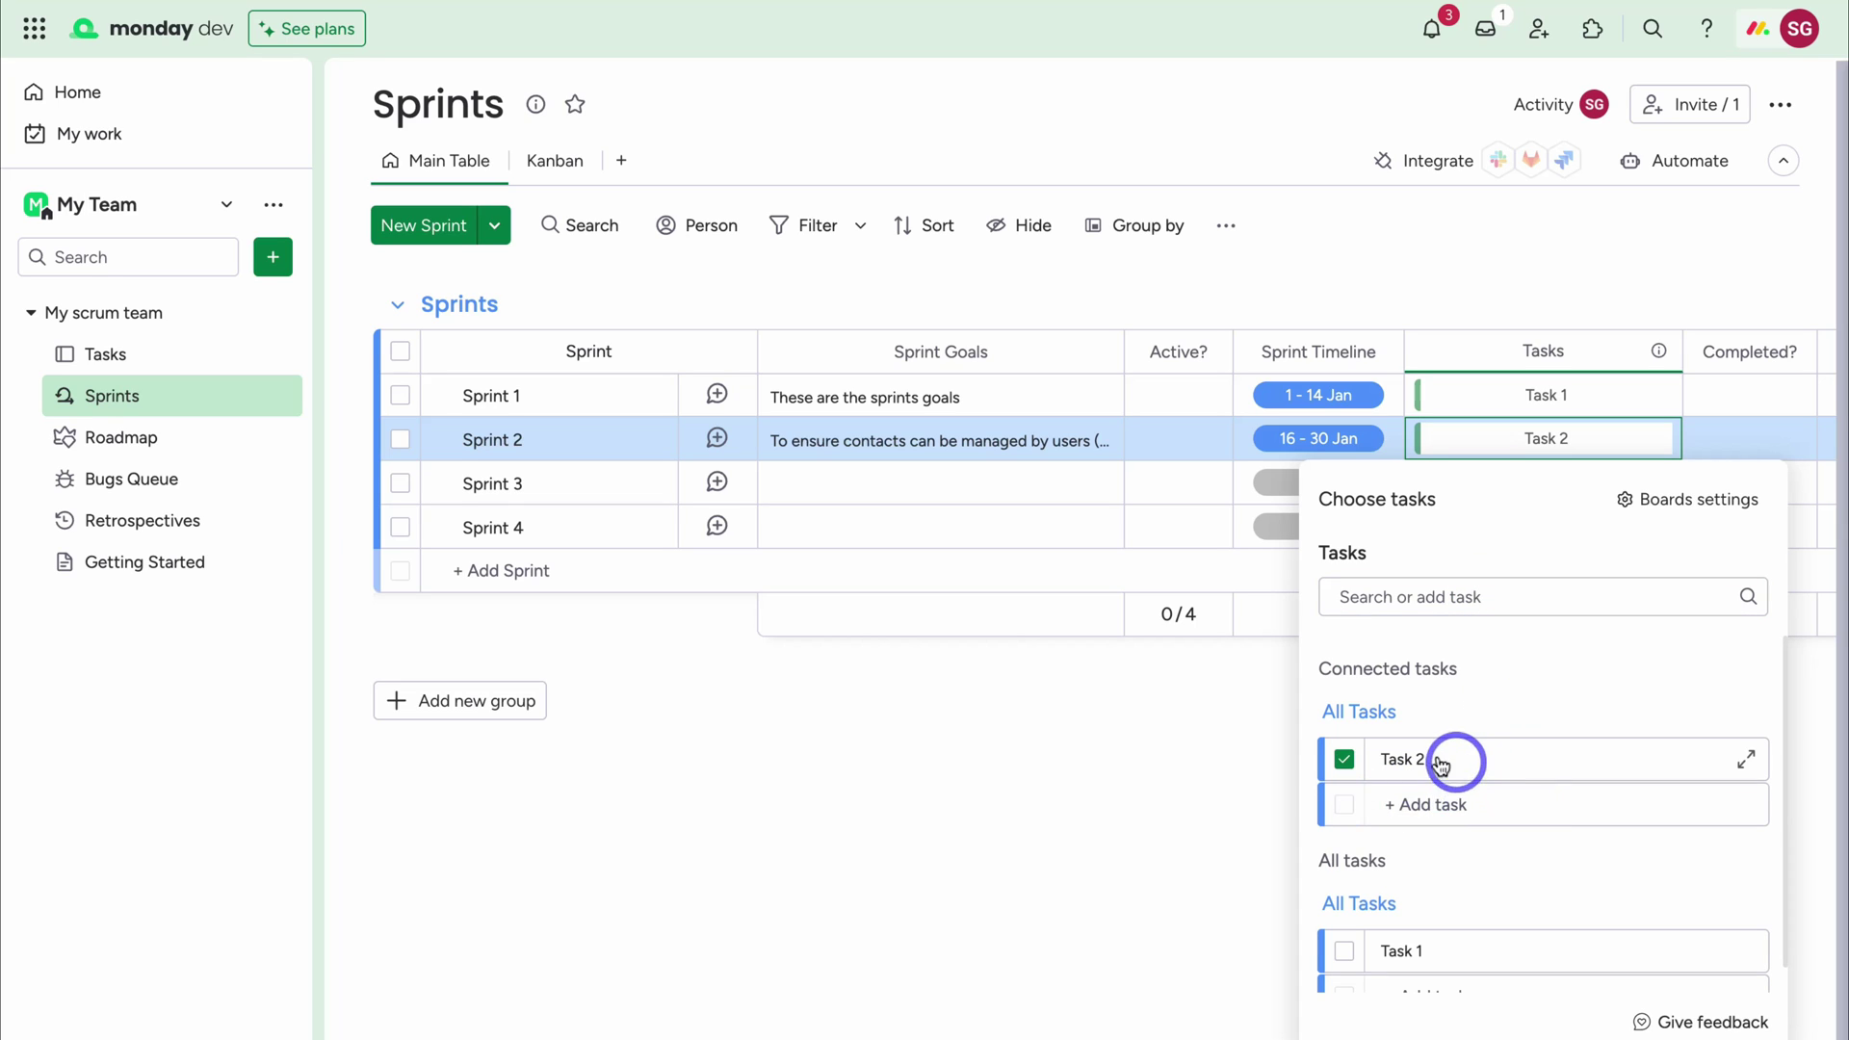
{"action": "left_click", "coordinate": [1199, 761]}
{"action": "scroll", "coordinate": [1656, 482], "scroll_direction": "right", "scroll_amount": 4}
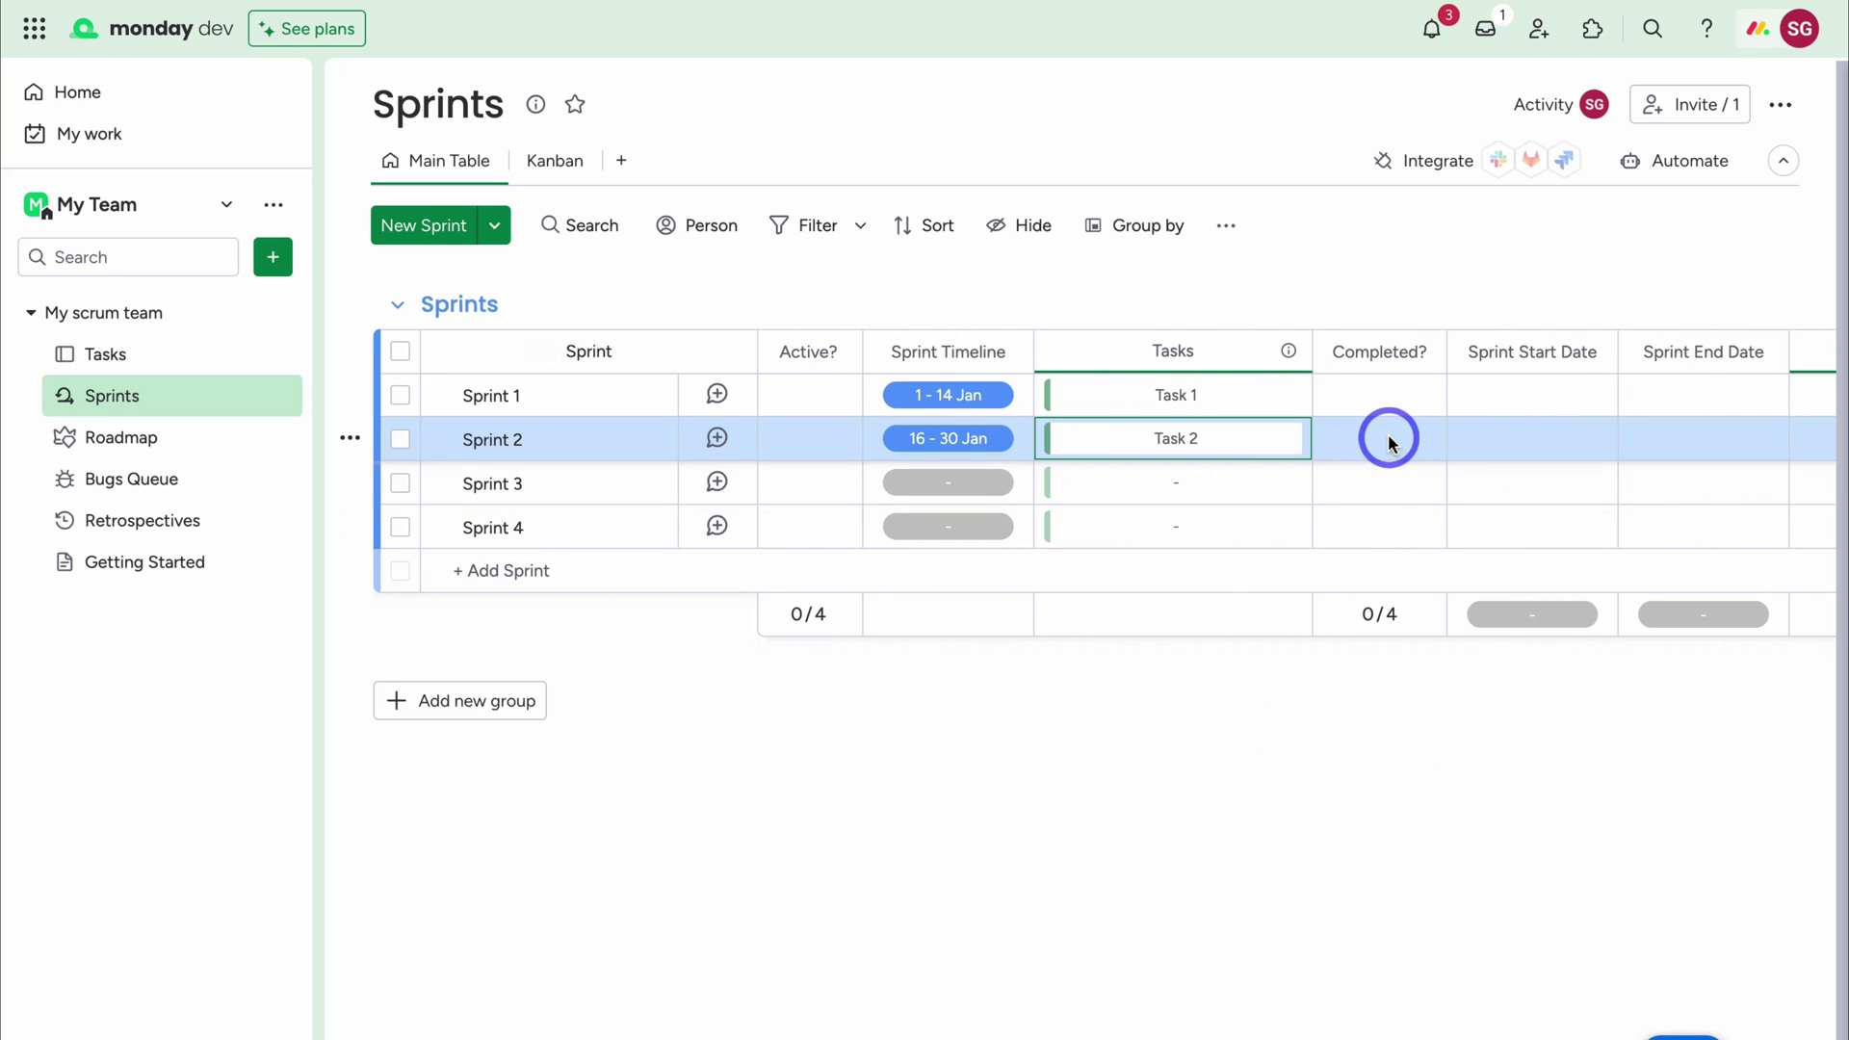
{"action": "scroll", "coordinate": [1389, 443], "scroll_direction": "right", "scroll_amount": 2}
{"action": "scroll", "coordinate": [1476, 439], "scroll_direction": "right", "scroll_amount": 2}
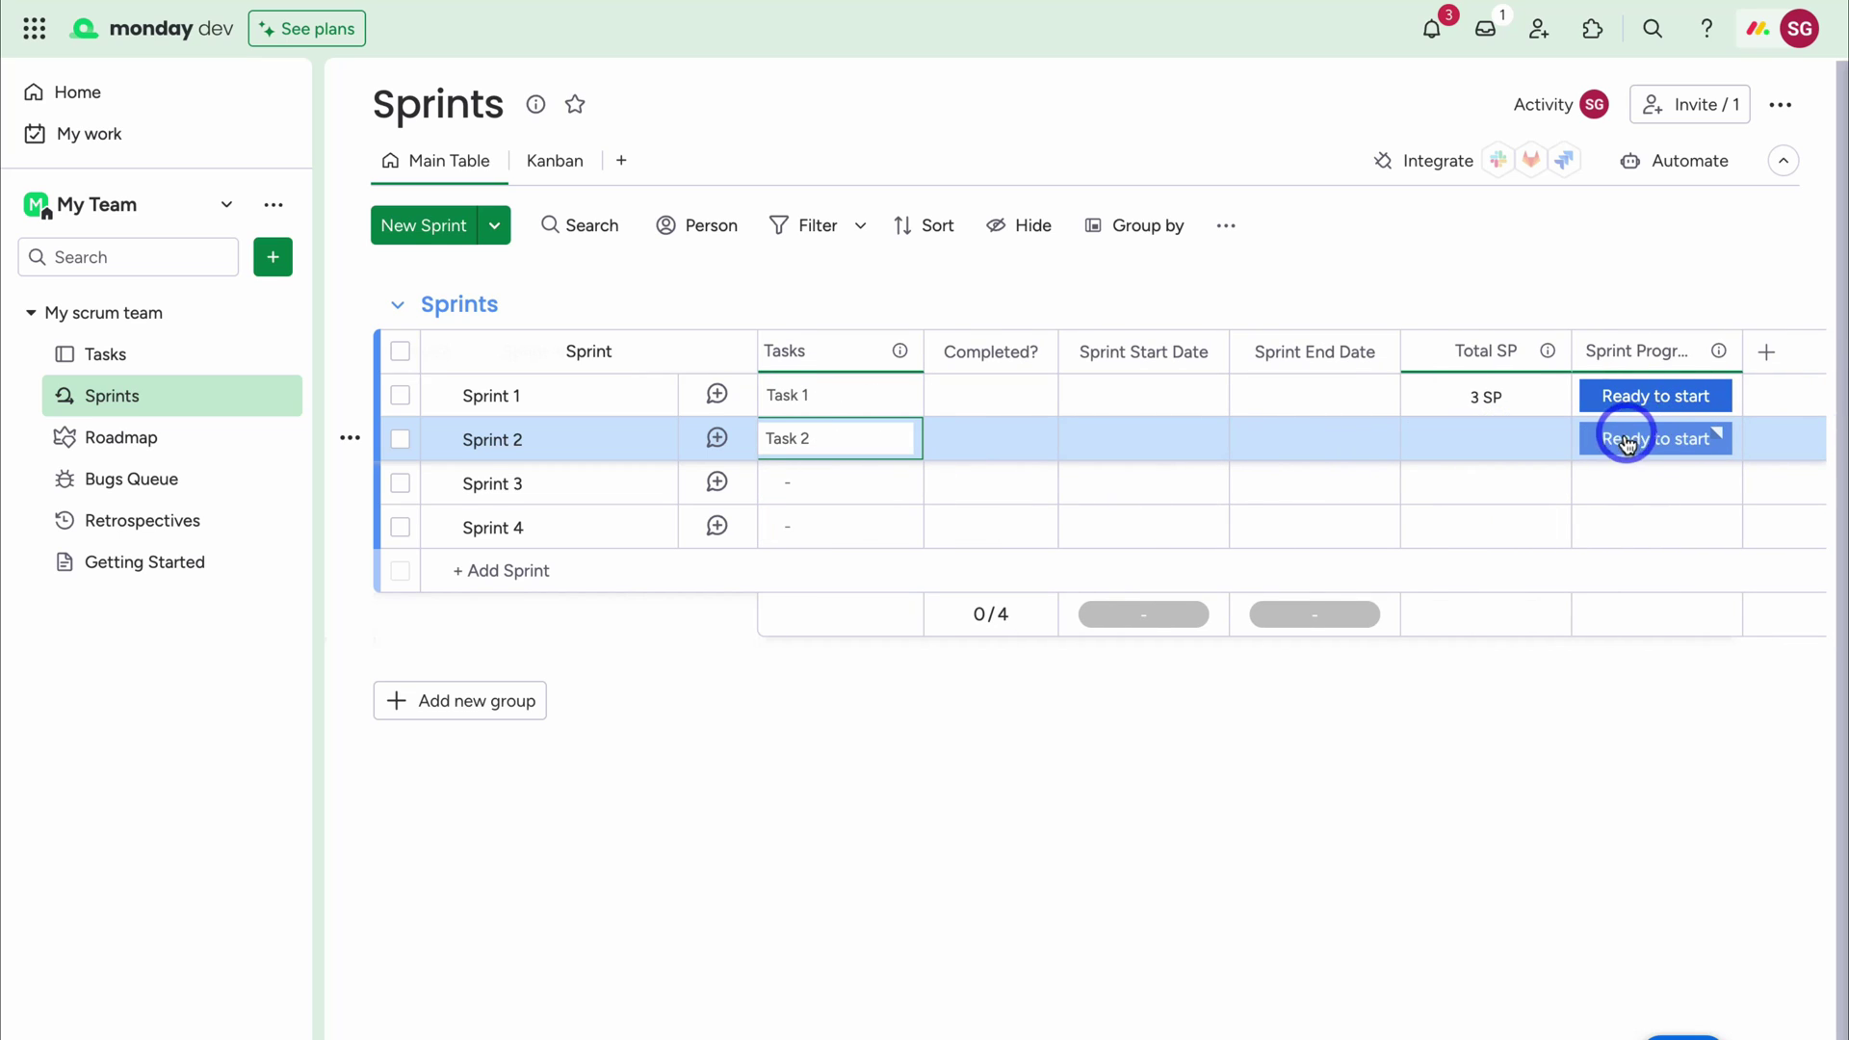
Dismiss the column picker, go to the Tasks board and start a new Backlog task
{"action": "left_click", "coordinate": [1766, 352]}
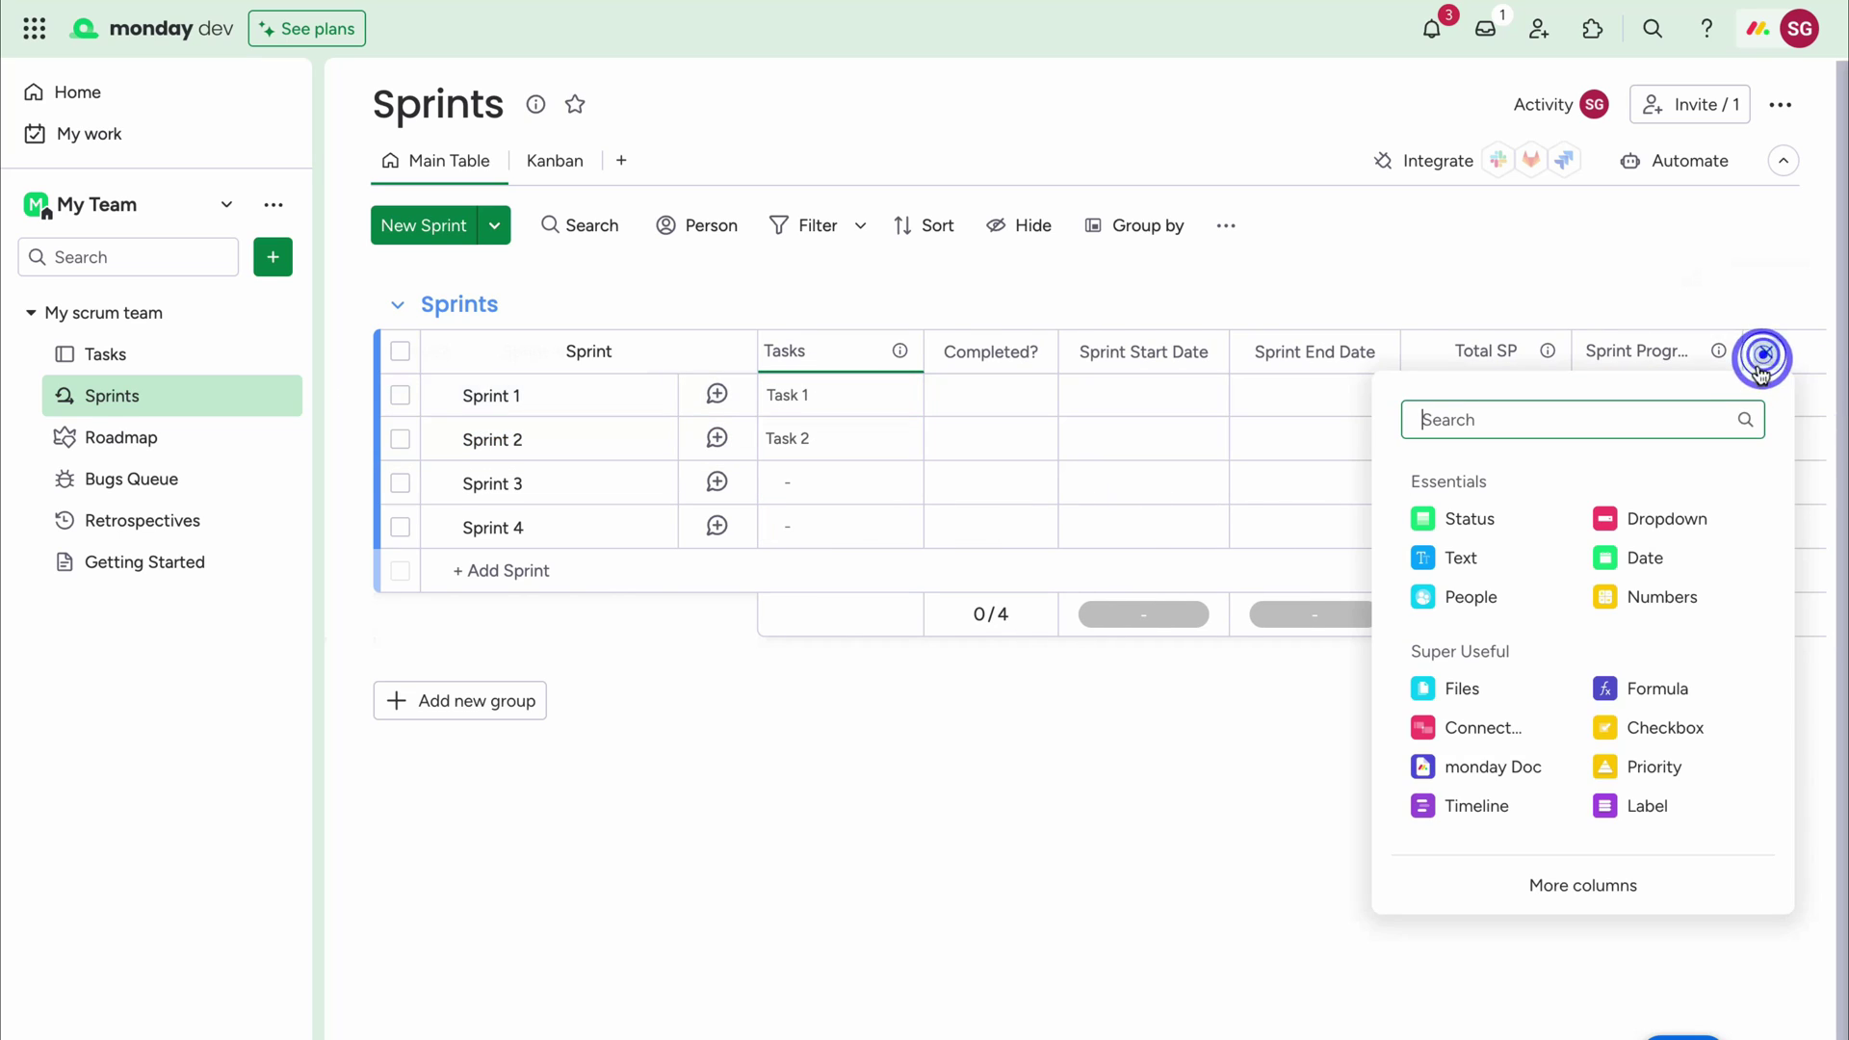
{"action": "left_click", "coordinate": [1589, 318]}
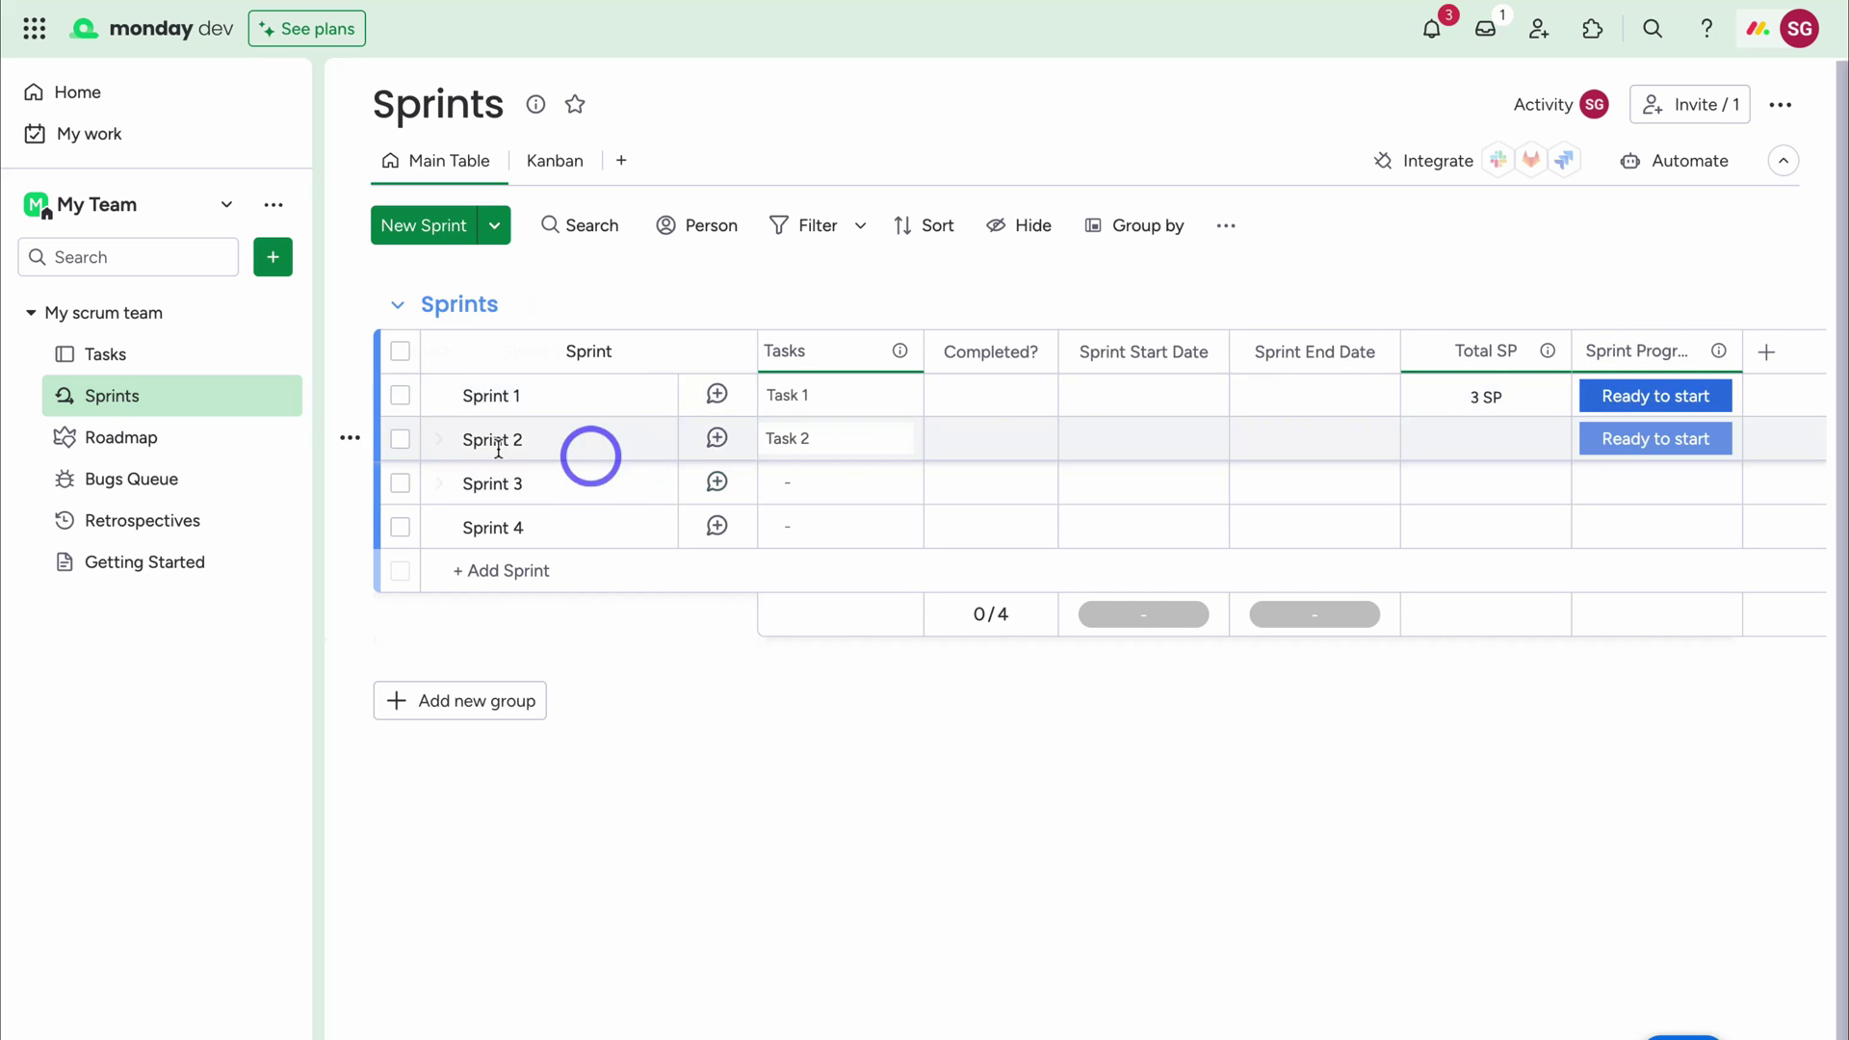
{"action": "left_click", "coordinate": [172, 361]}
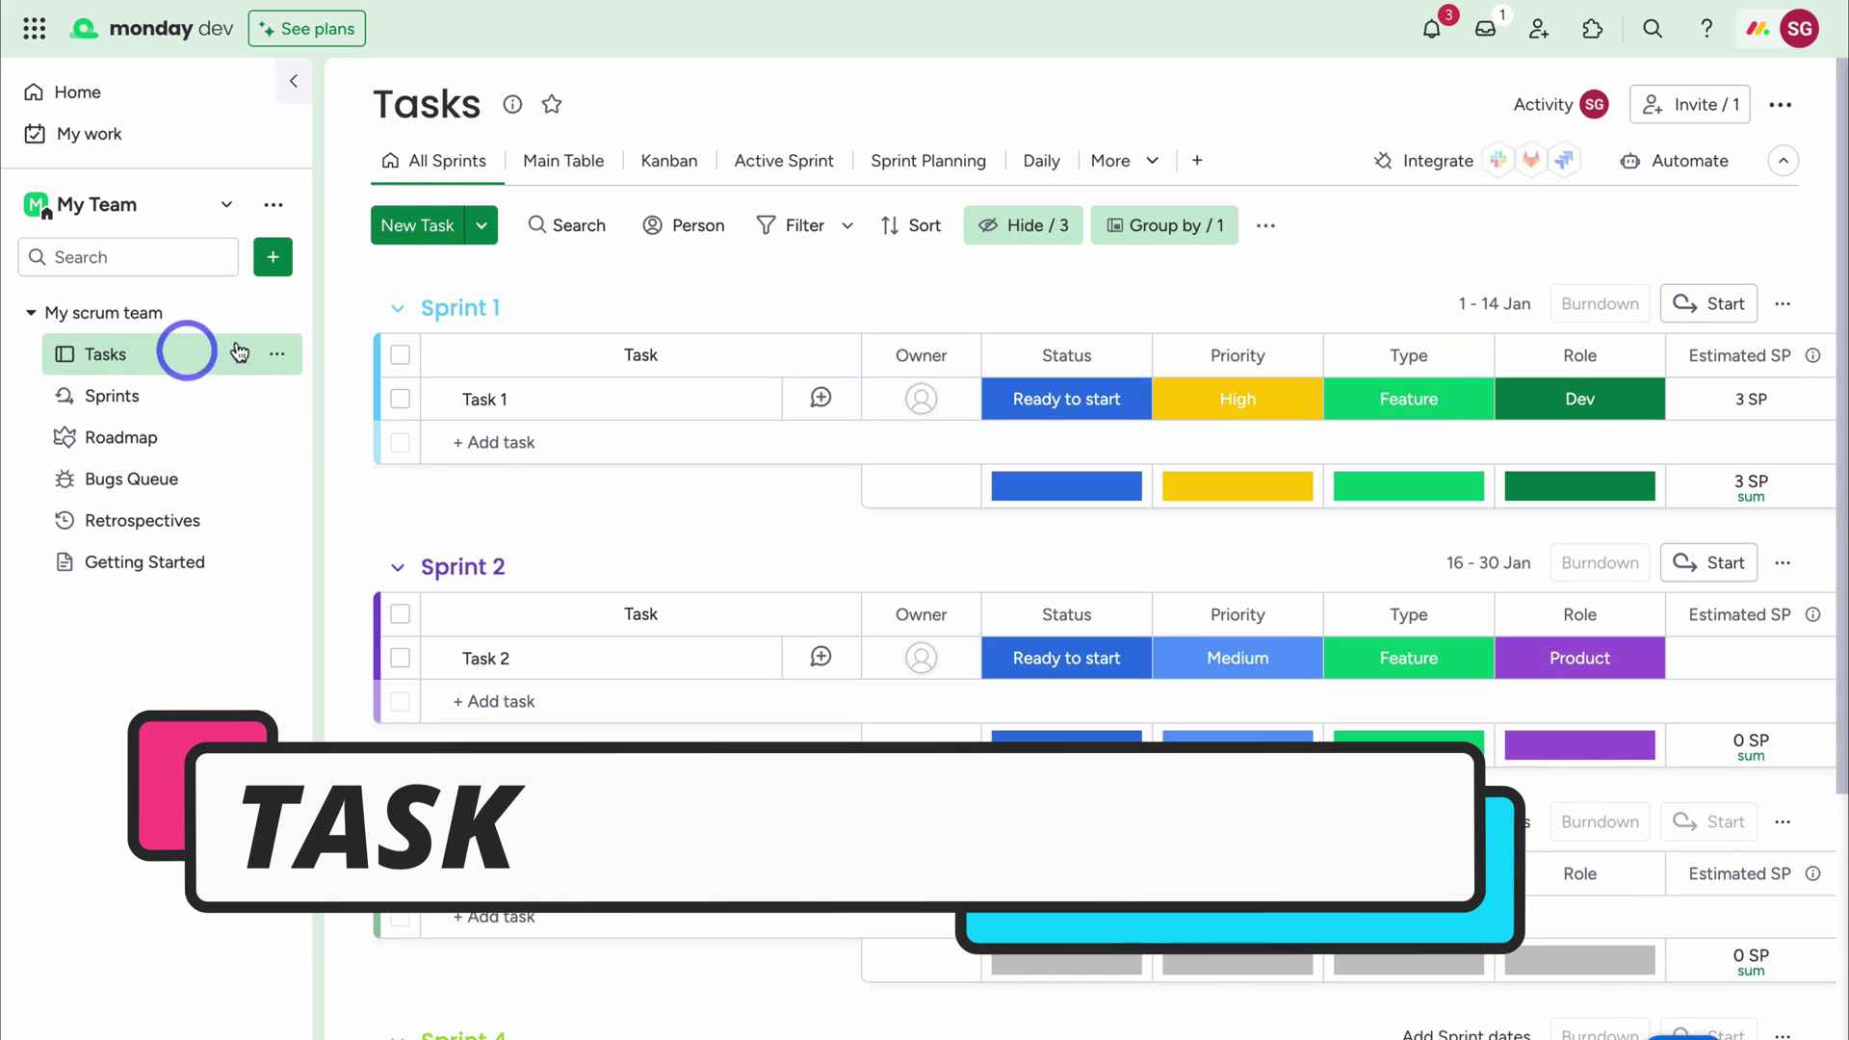
{"action": "scroll", "coordinate": [455, 395], "scroll_direction": "down", "scroll_amount": 4}
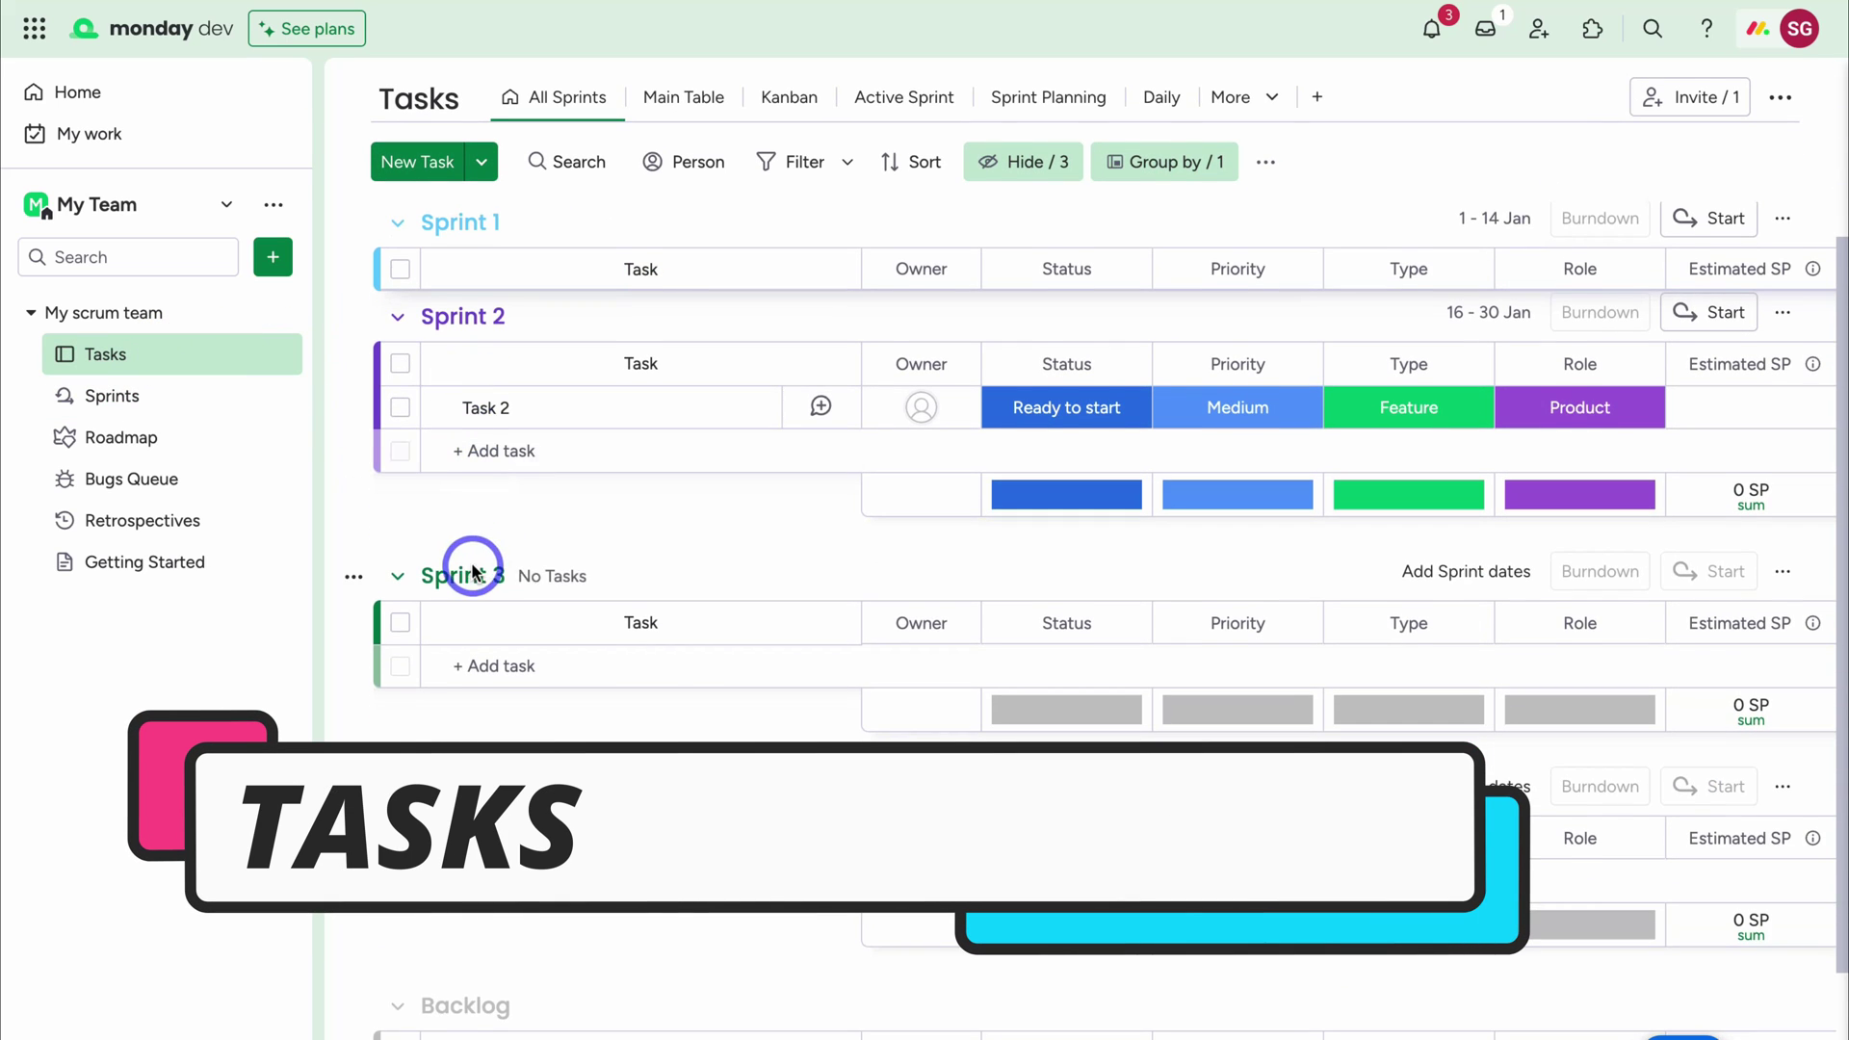
{"action": "left_click", "coordinate": [527, 948]}
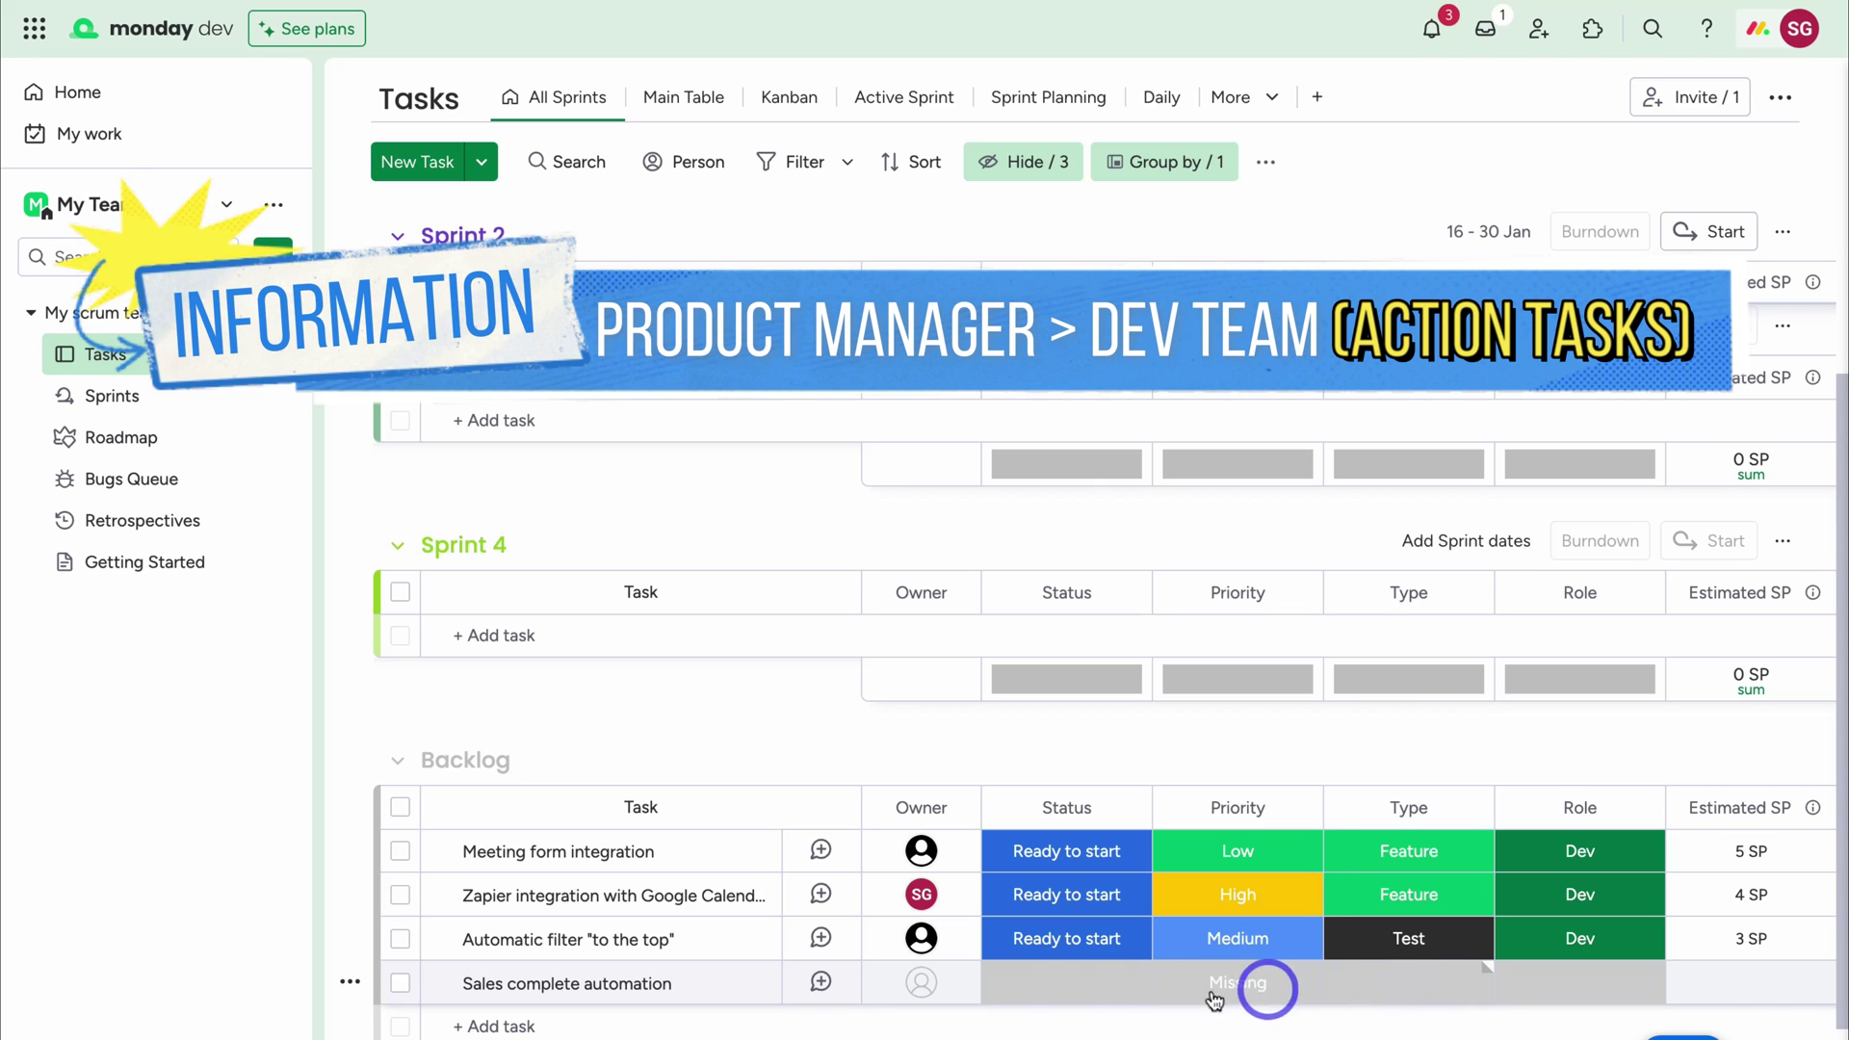
Assign an owner to Sales complete automation and set its status to Ready to start
{"action": "left_click", "coordinate": [916, 987]}
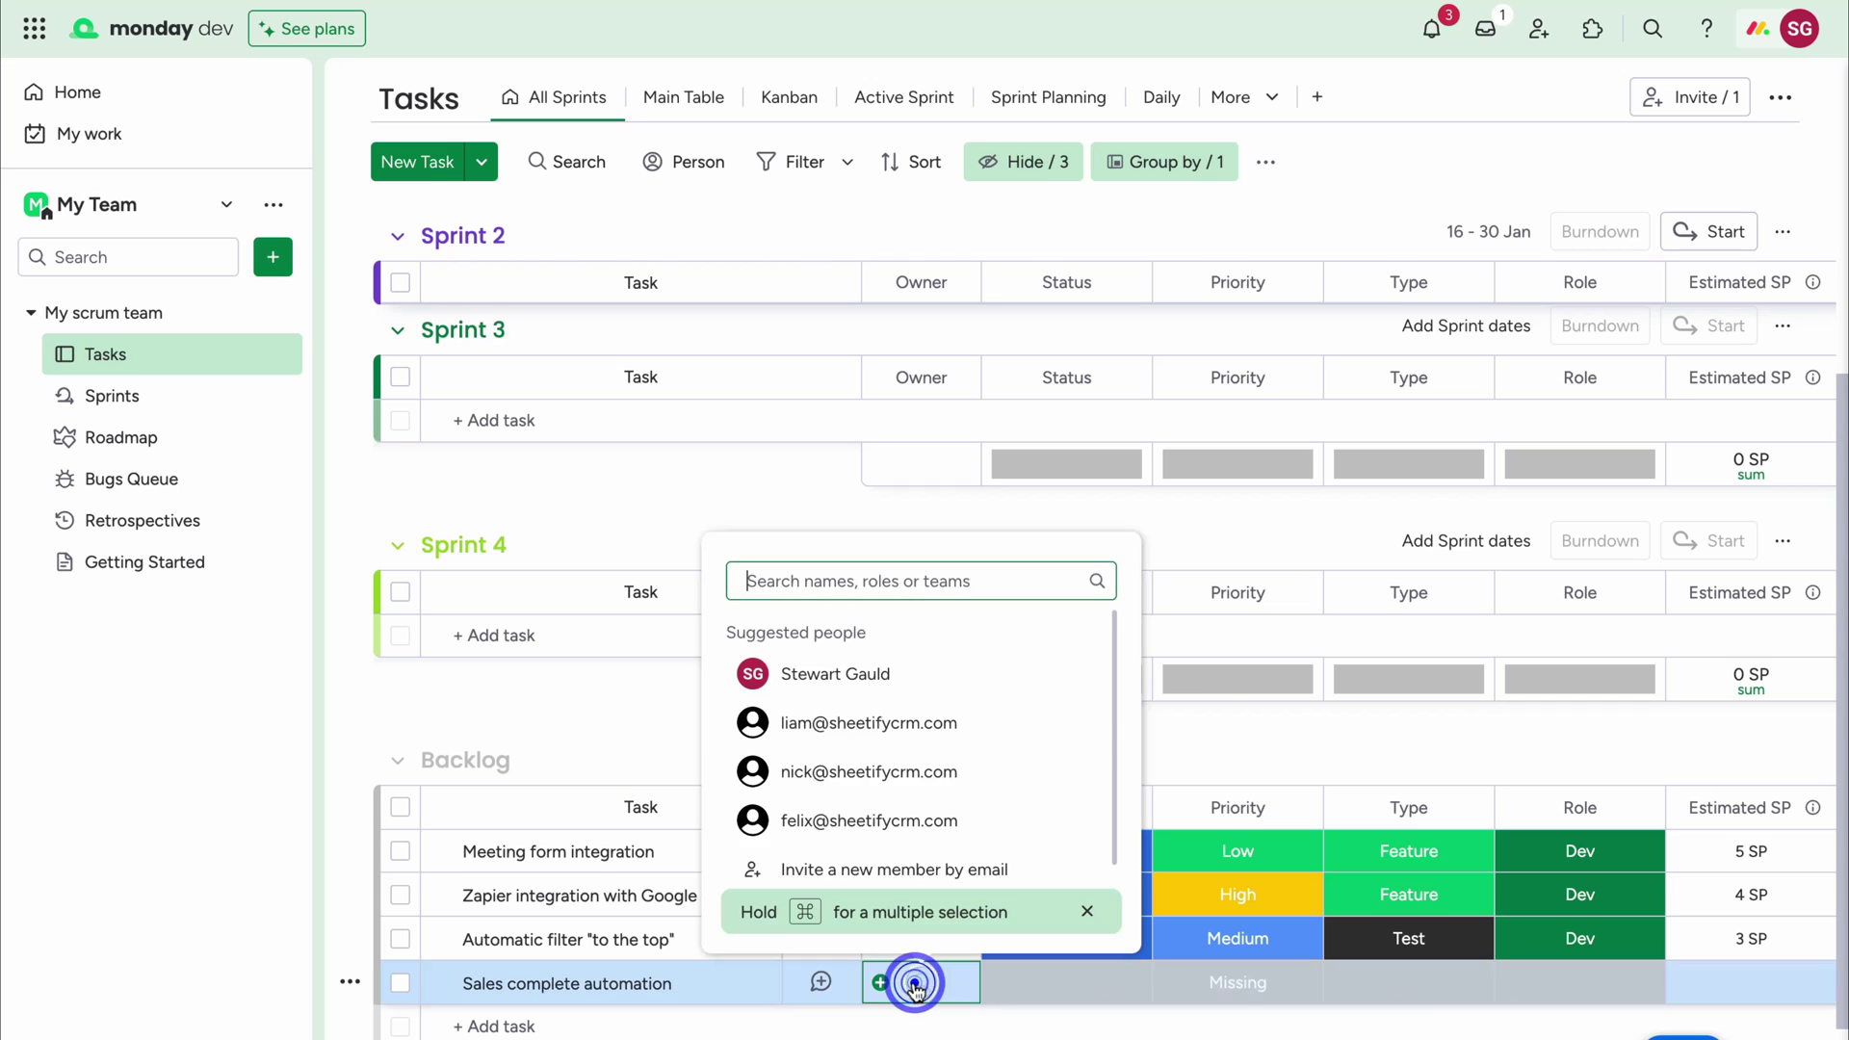
{"action": "left_click", "coordinate": [862, 772]}
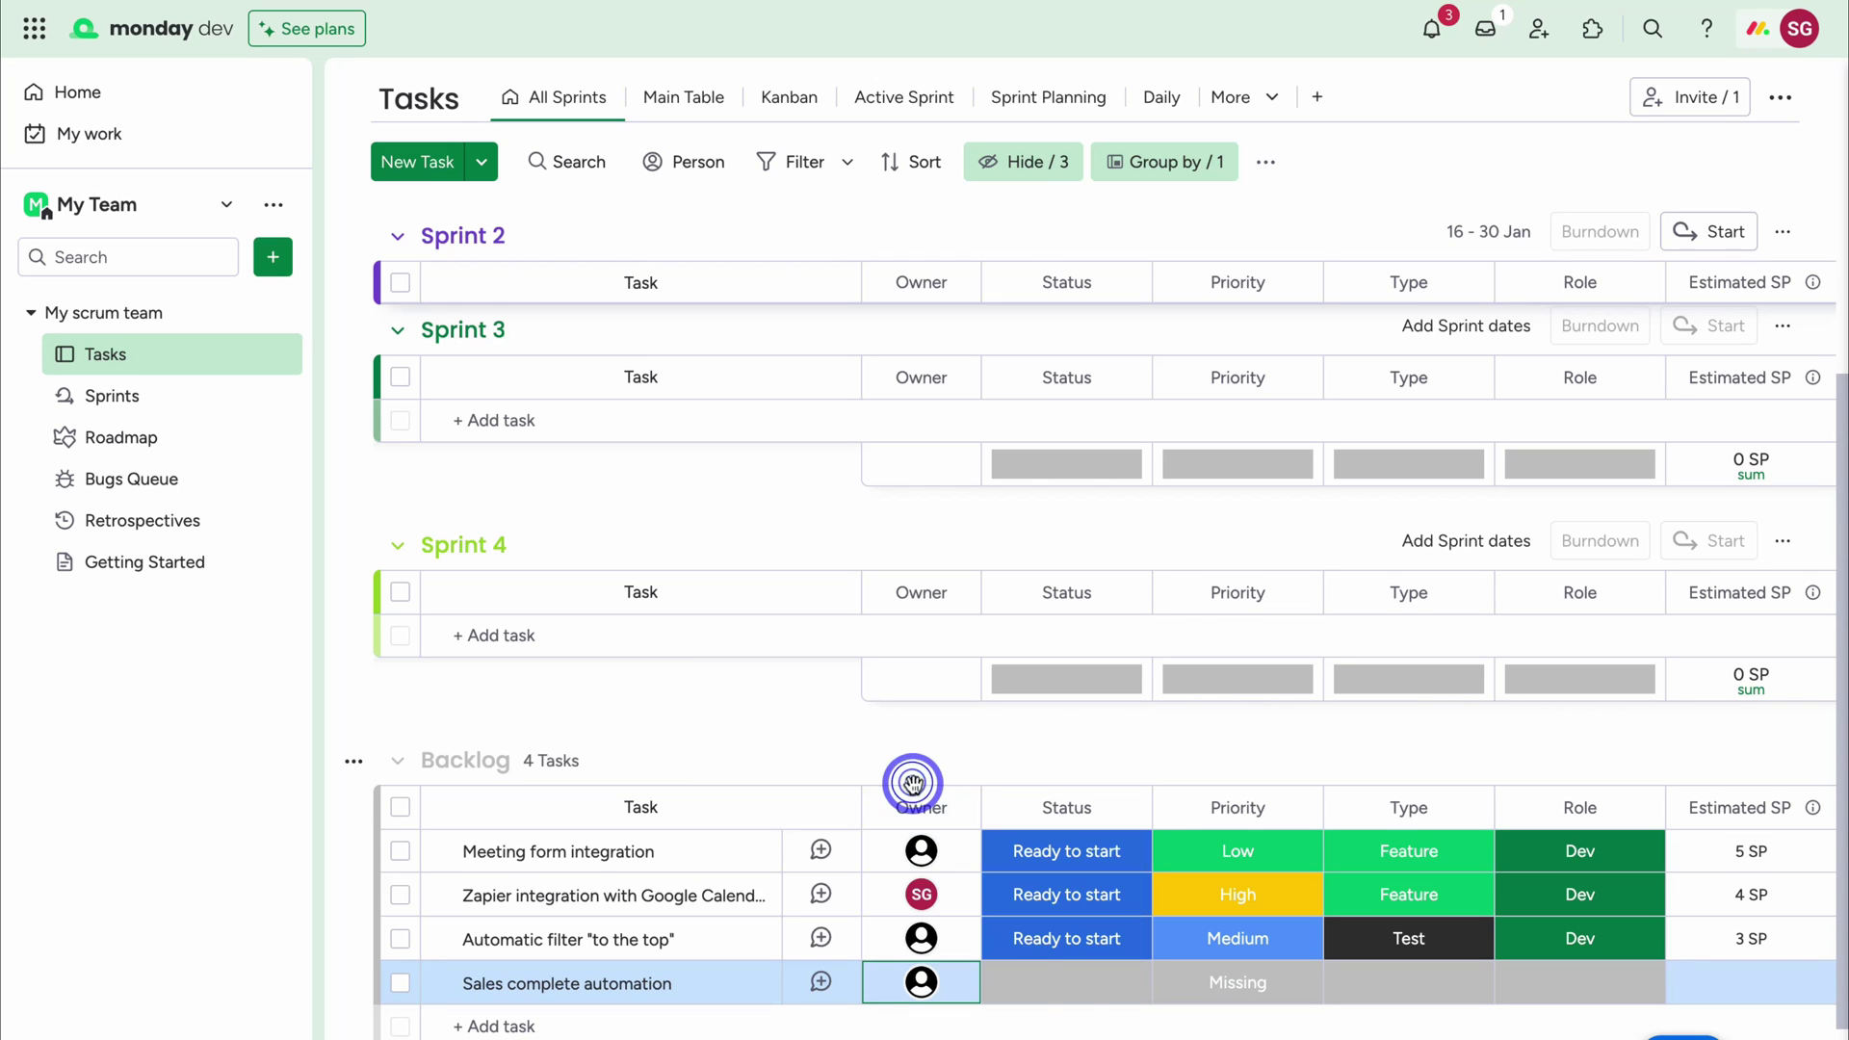
{"action": "left_click", "coordinate": [1076, 985]}
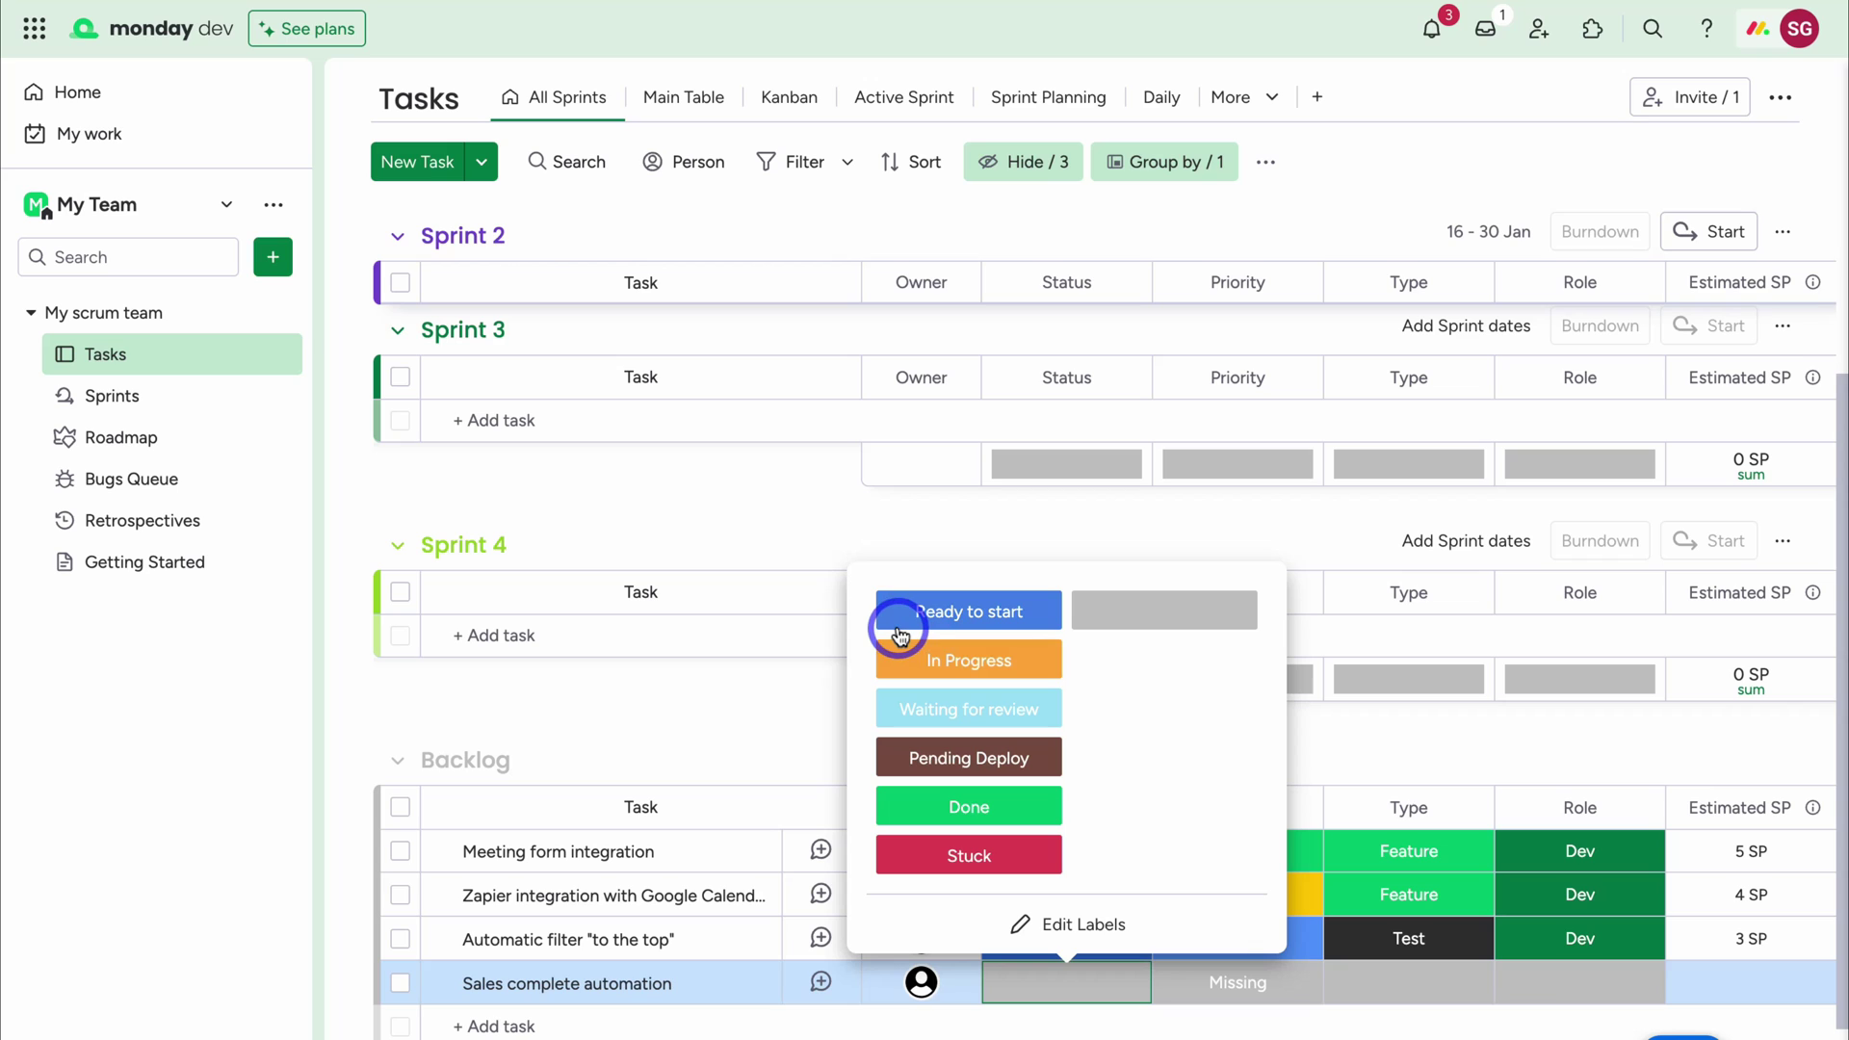
{"action": "left_click", "coordinate": [971, 626]}
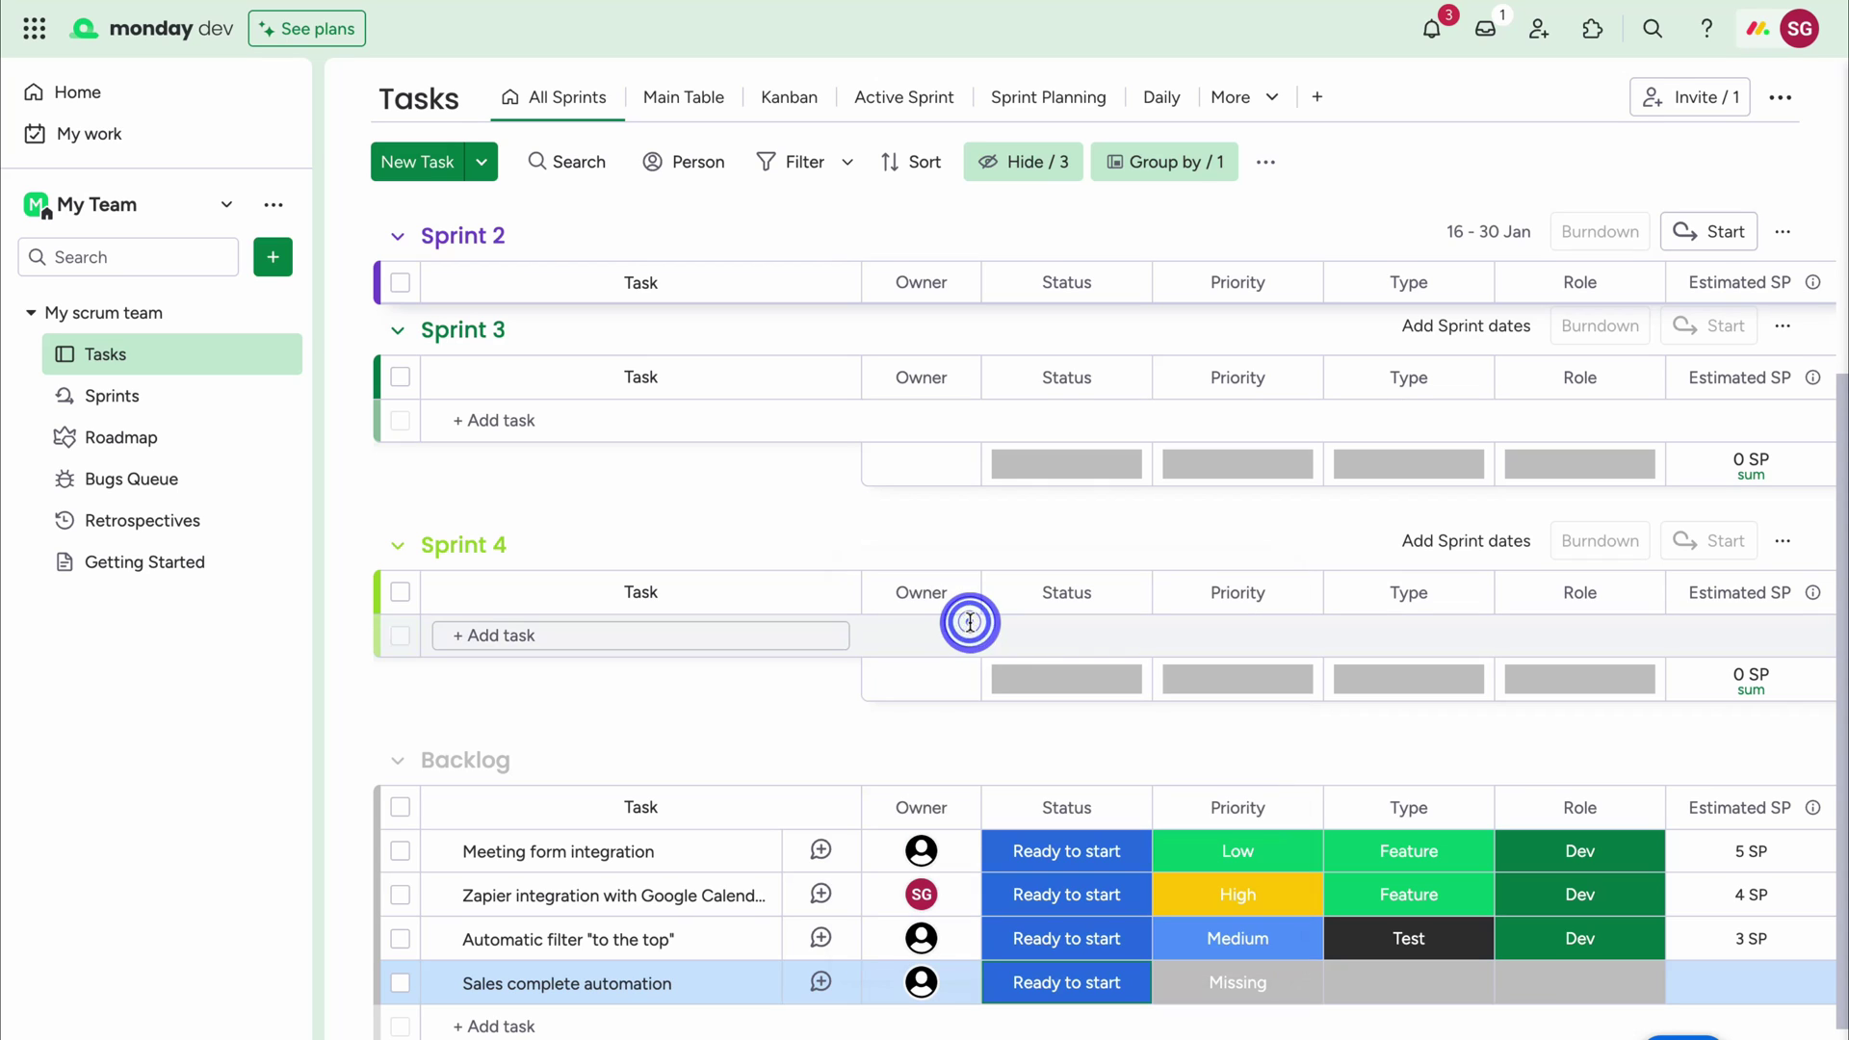
Set the task's priority to Medium, type to Feature and role to Dev
{"action": "left_click", "coordinate": [1239, 984]}
{"action": "left_click", "coordinate": [1224, 710]}
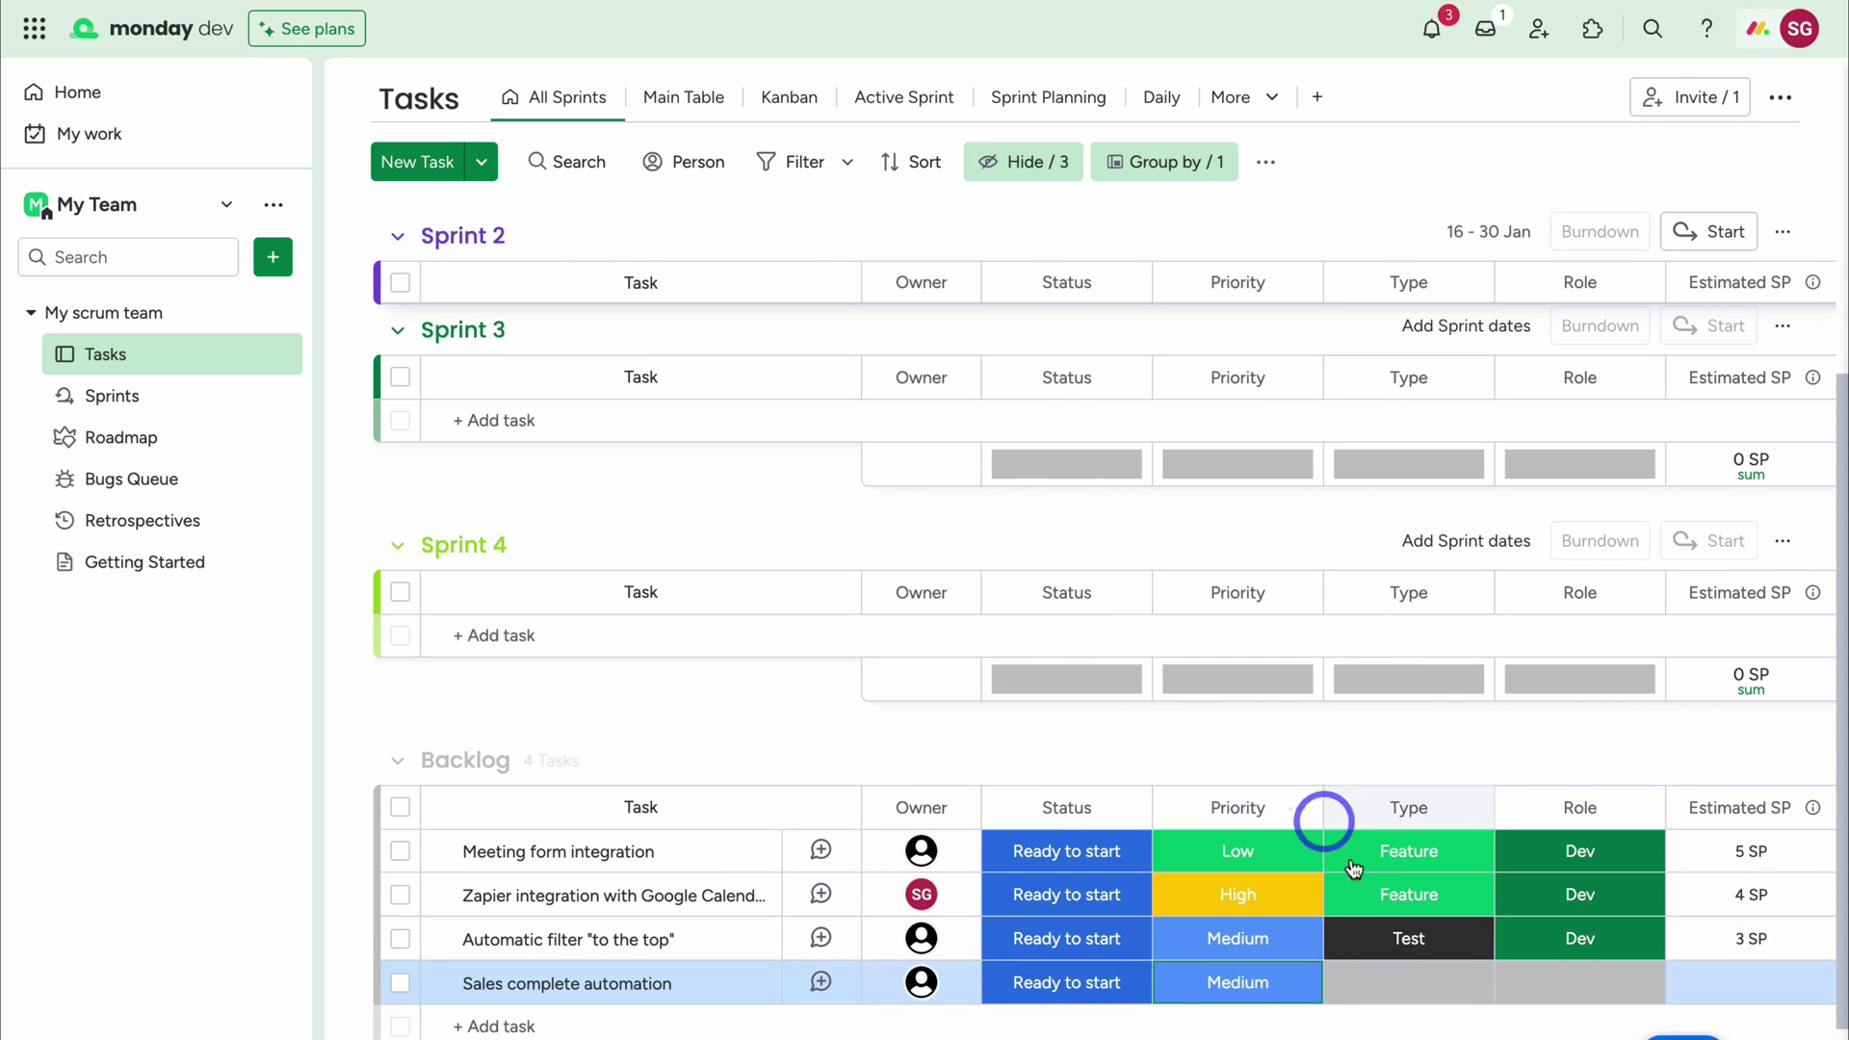
{"action": "left_click", "coordinate": [1412, 982]}
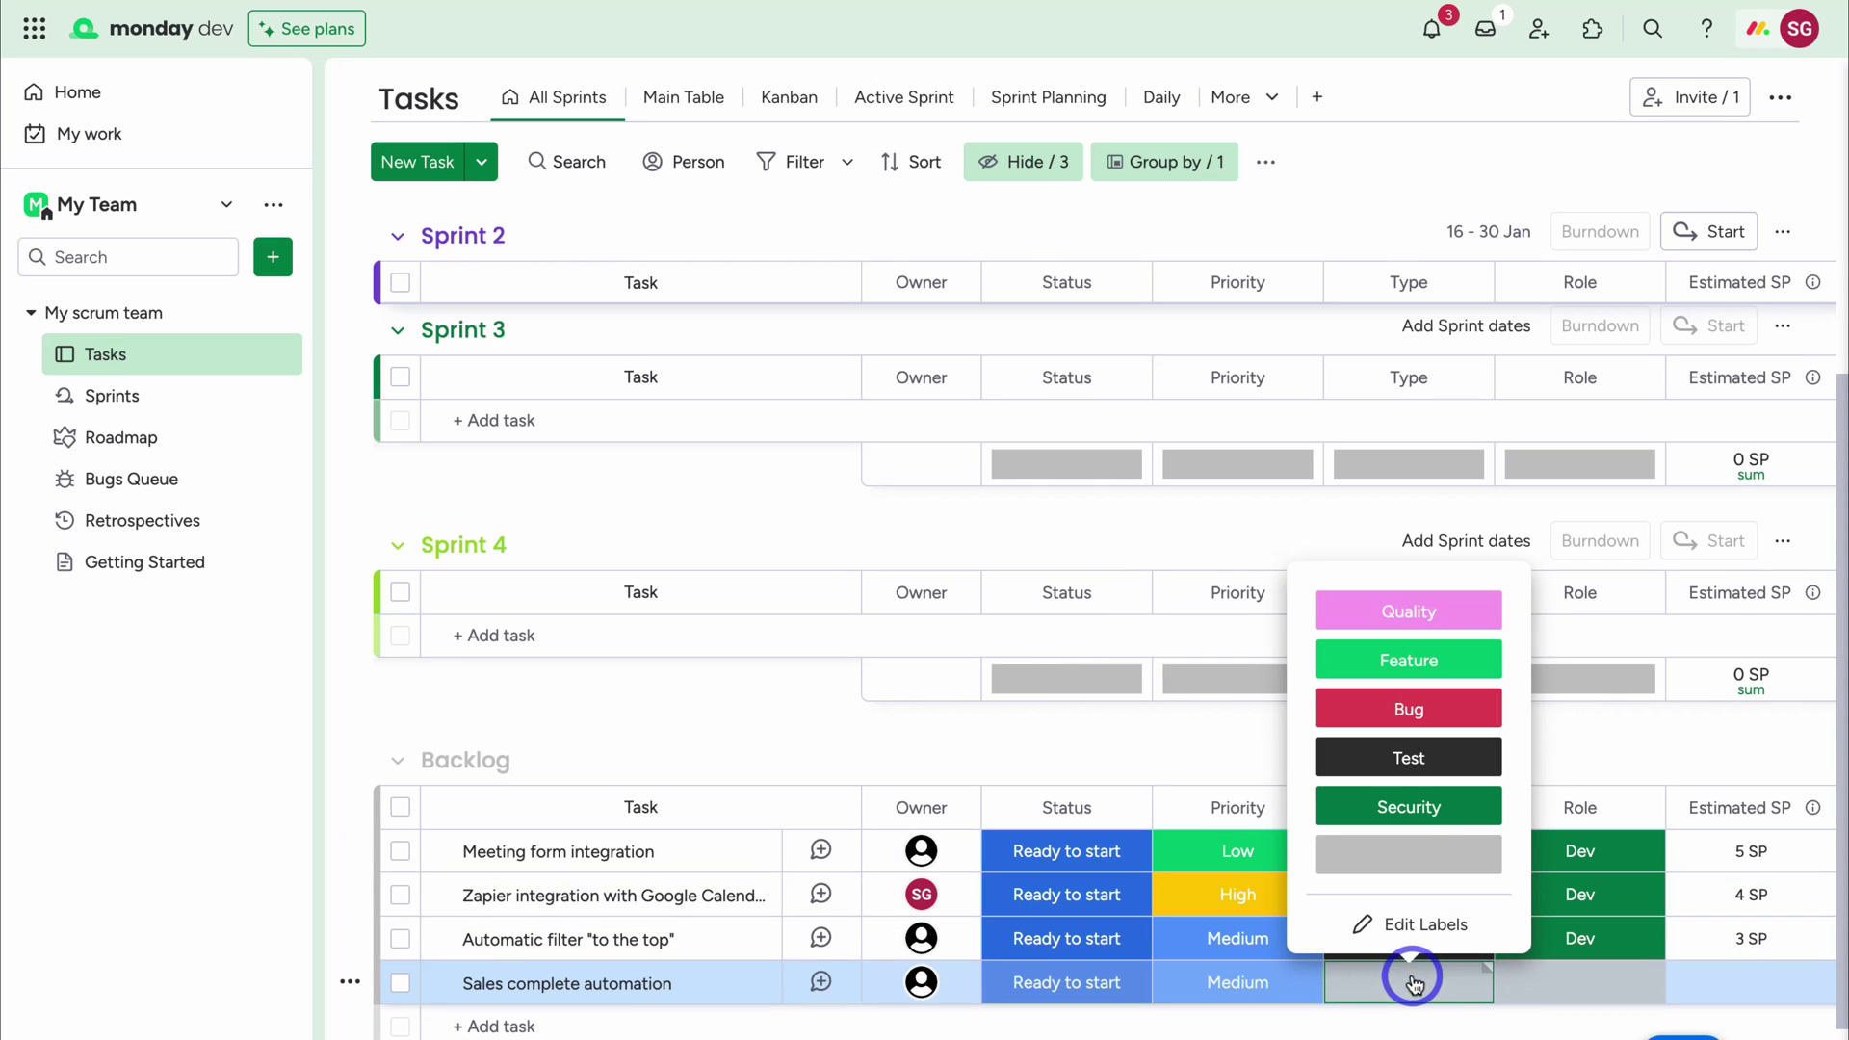
{"action": "left_click", "coordinate": [1454, 659]}
{"action": "left_click", "coordinate": [1575, 977]}
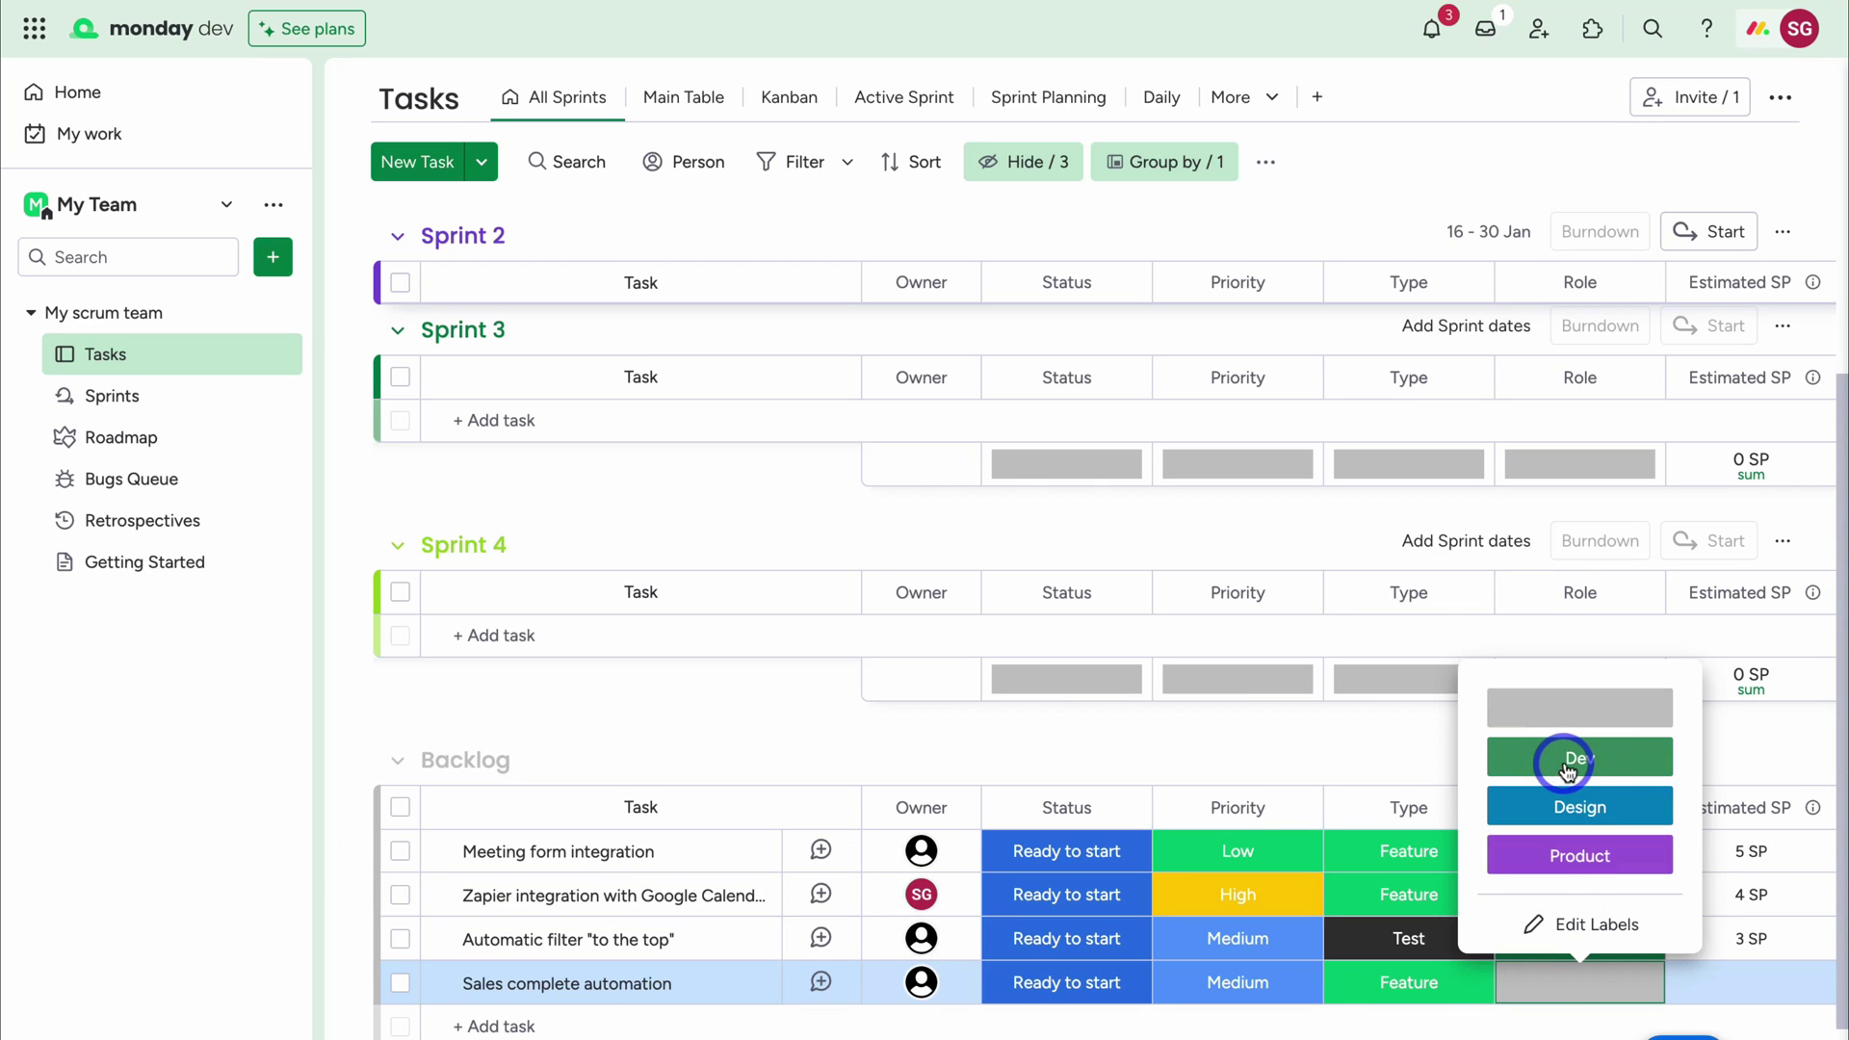
{"action": "left_click", "coordinate": [1624, 760]}
{"action": "scroll", "coordinate": [1644, 879], "scroll_direction": "right", "scroll_amount": 5}
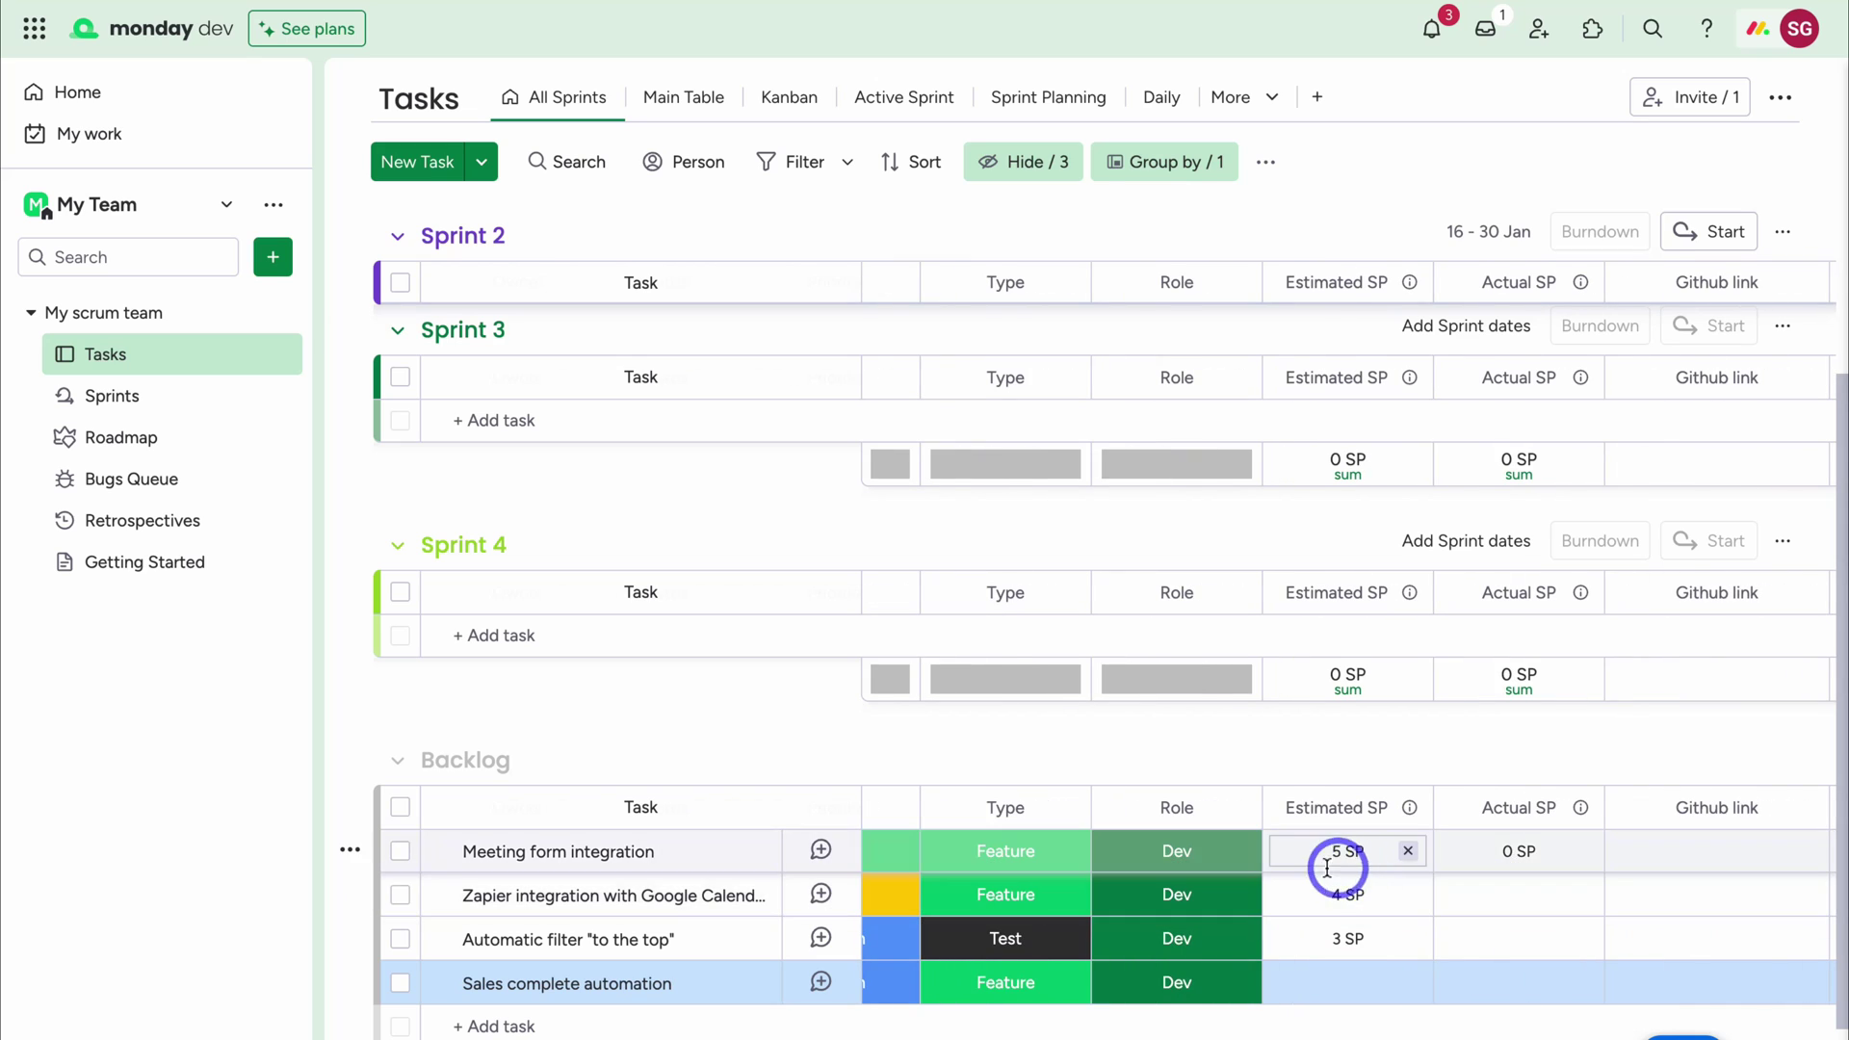
{"action": "scroll", "coordinate": [1533, 888], "scroll_direction": "right", "scroll_amount": 3}
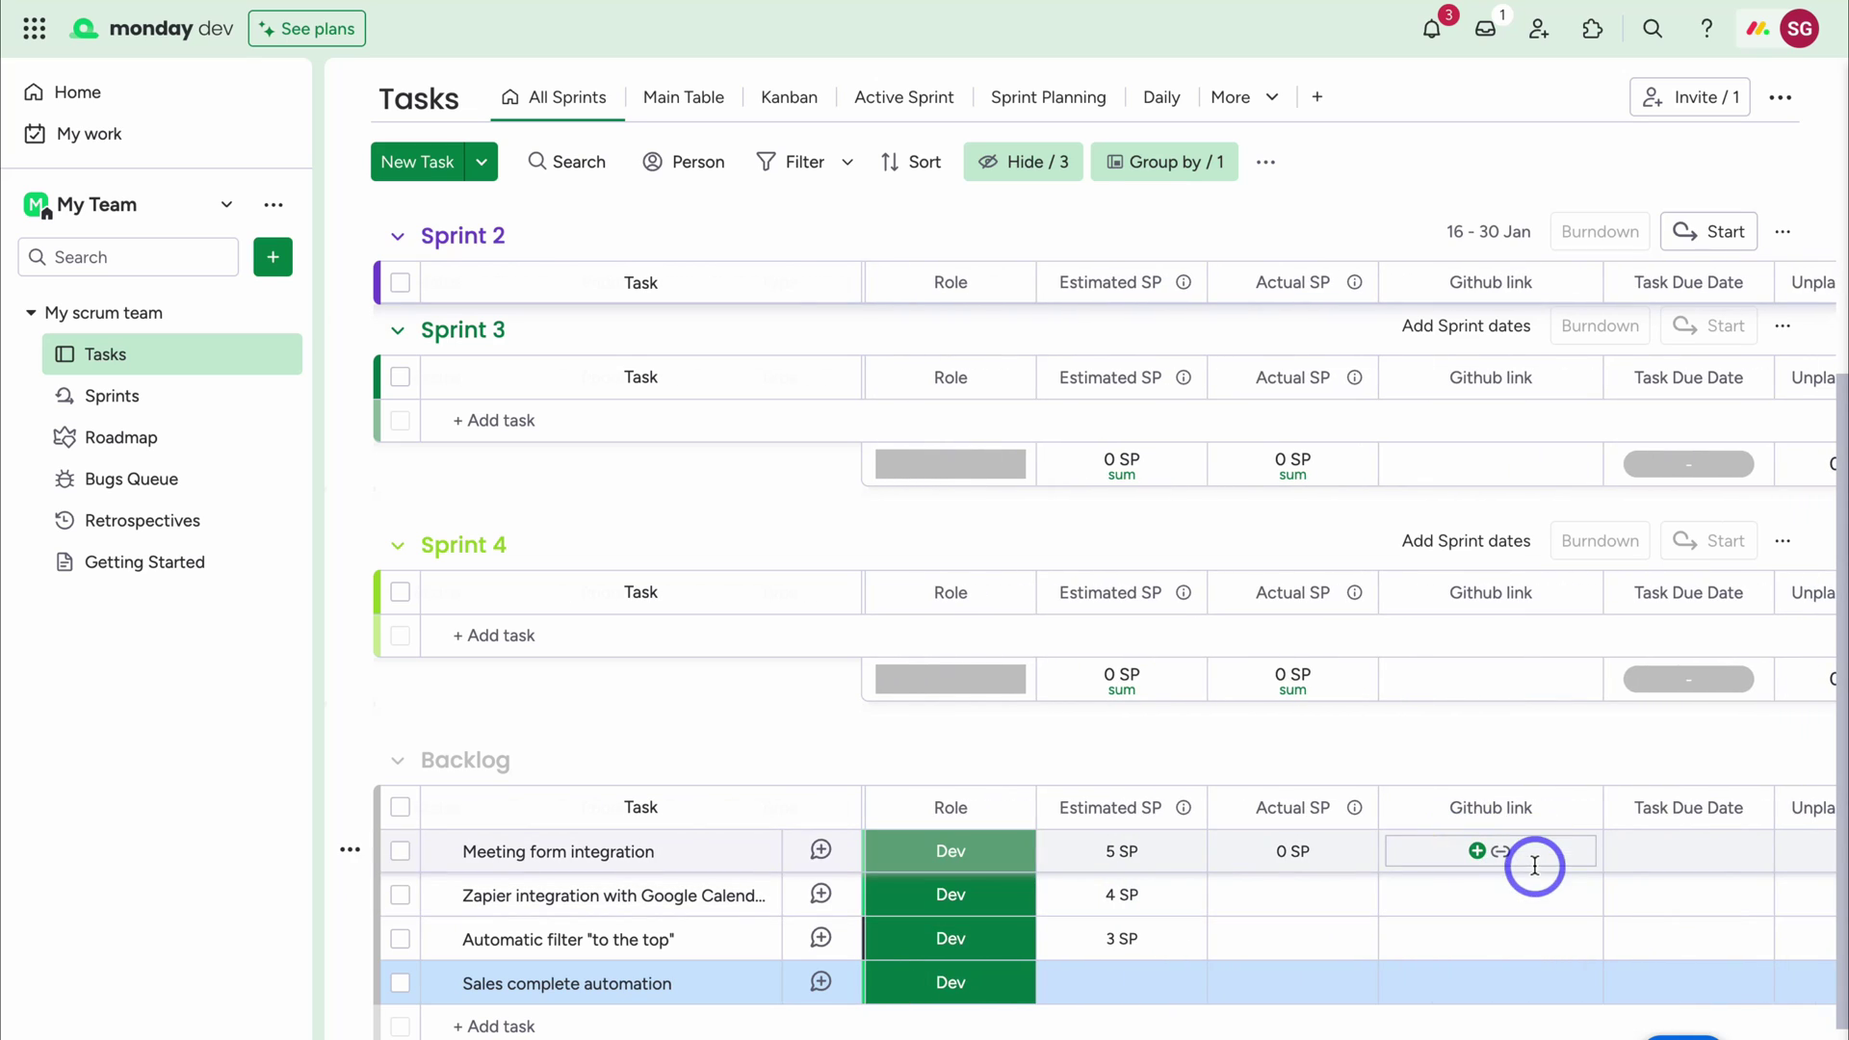
{"action": "left_click", "coordinate": [1593, 33]}
{"action": "scroll", "coordinate": [1419, 202], "scroll_direction": "down", "scroll_amount": 12}
{"action": "scroll", "coordinate": [1423, 210], "scroll_direction": "up", "scroll_amount": 12}
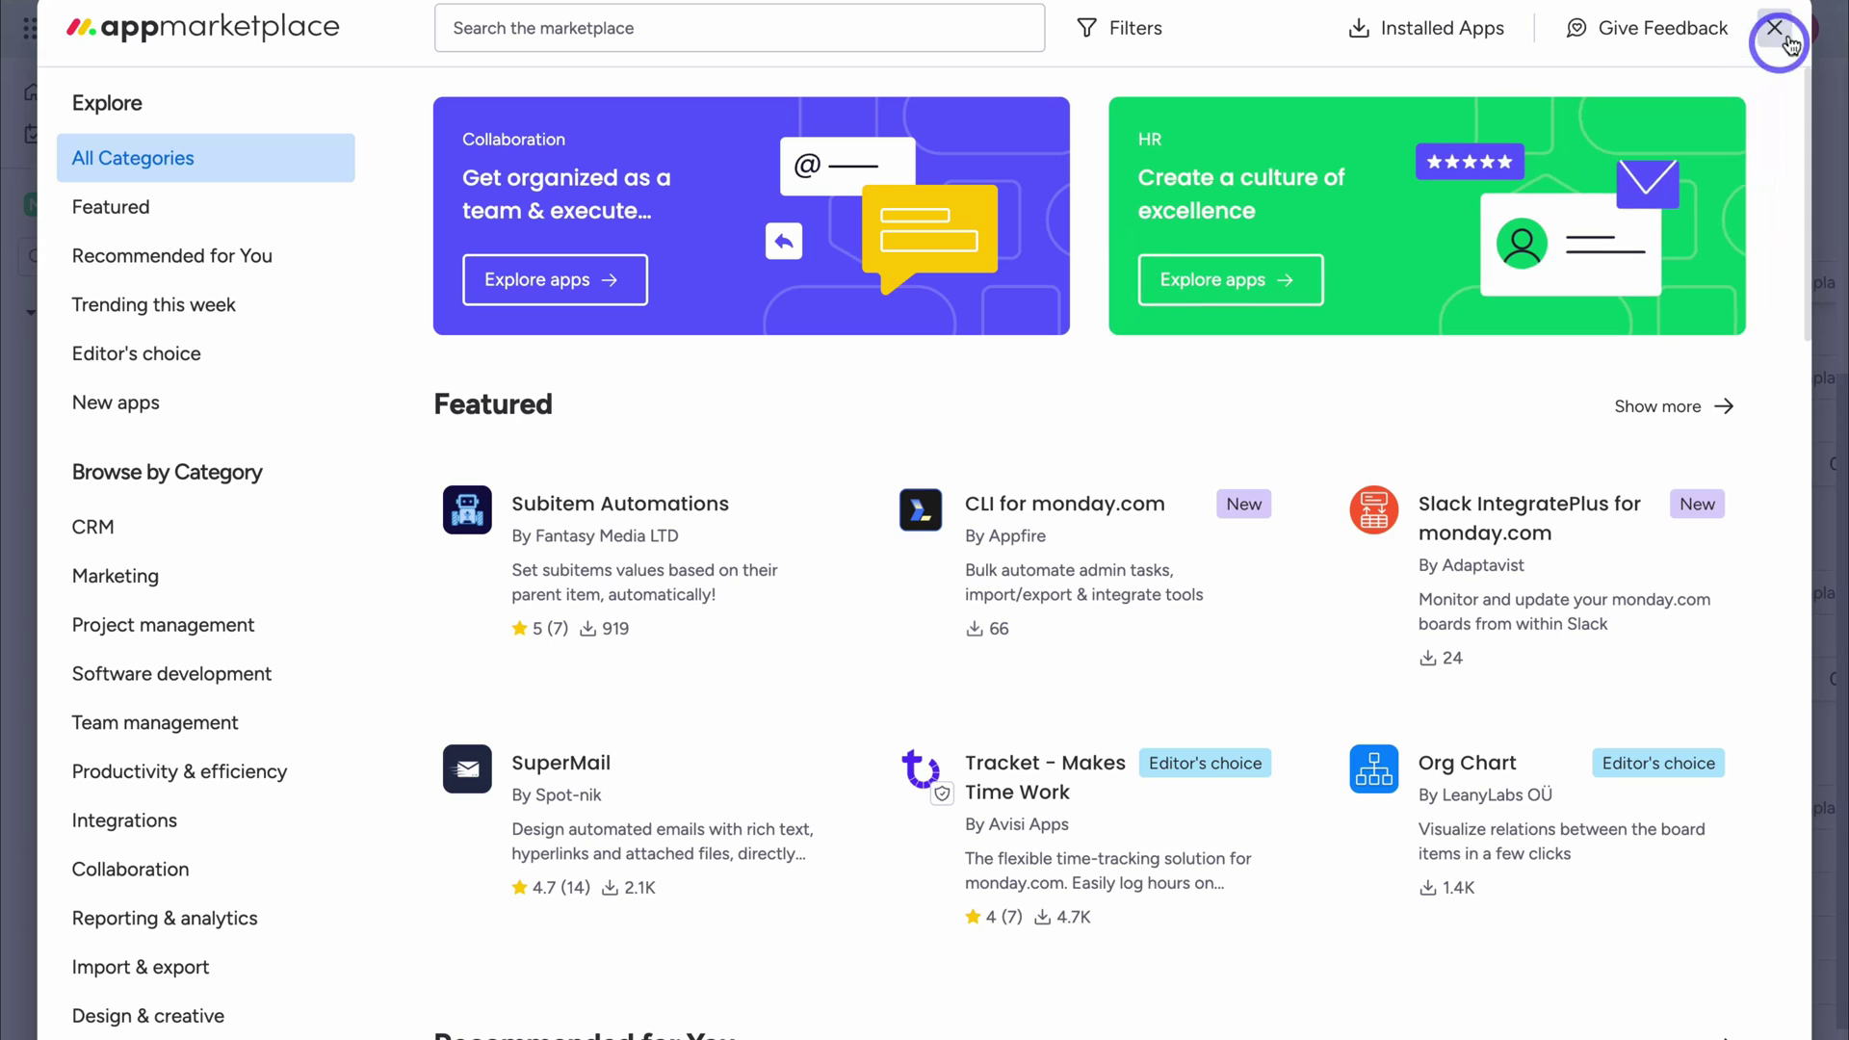
{"action": "left_click", "coordinate": [1777, 31]}
{"action": "scroll", "coordinate": [1672, 887], "scroll_direction": "right", "scroll_amount": 5}
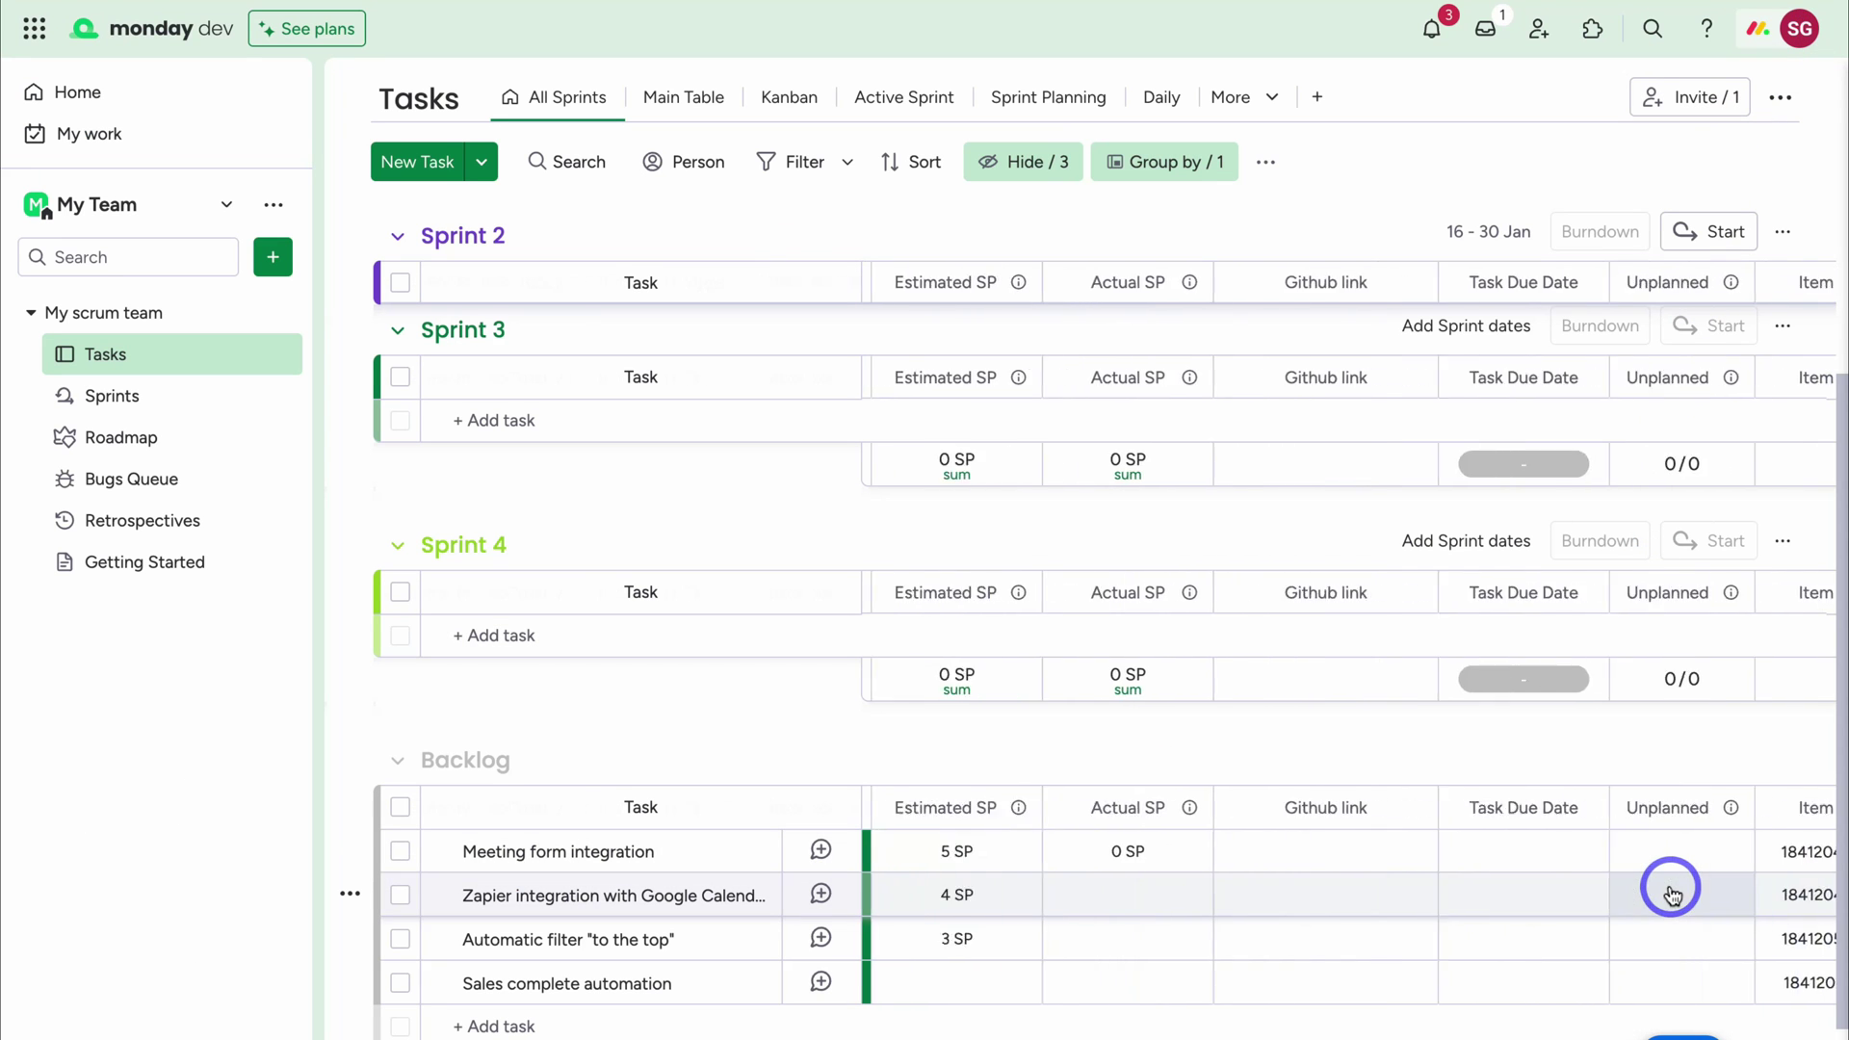
{"action": "scroll", "coordinate": [1499, 853], "scroll_direction": "right", "scroll_amount": 2}
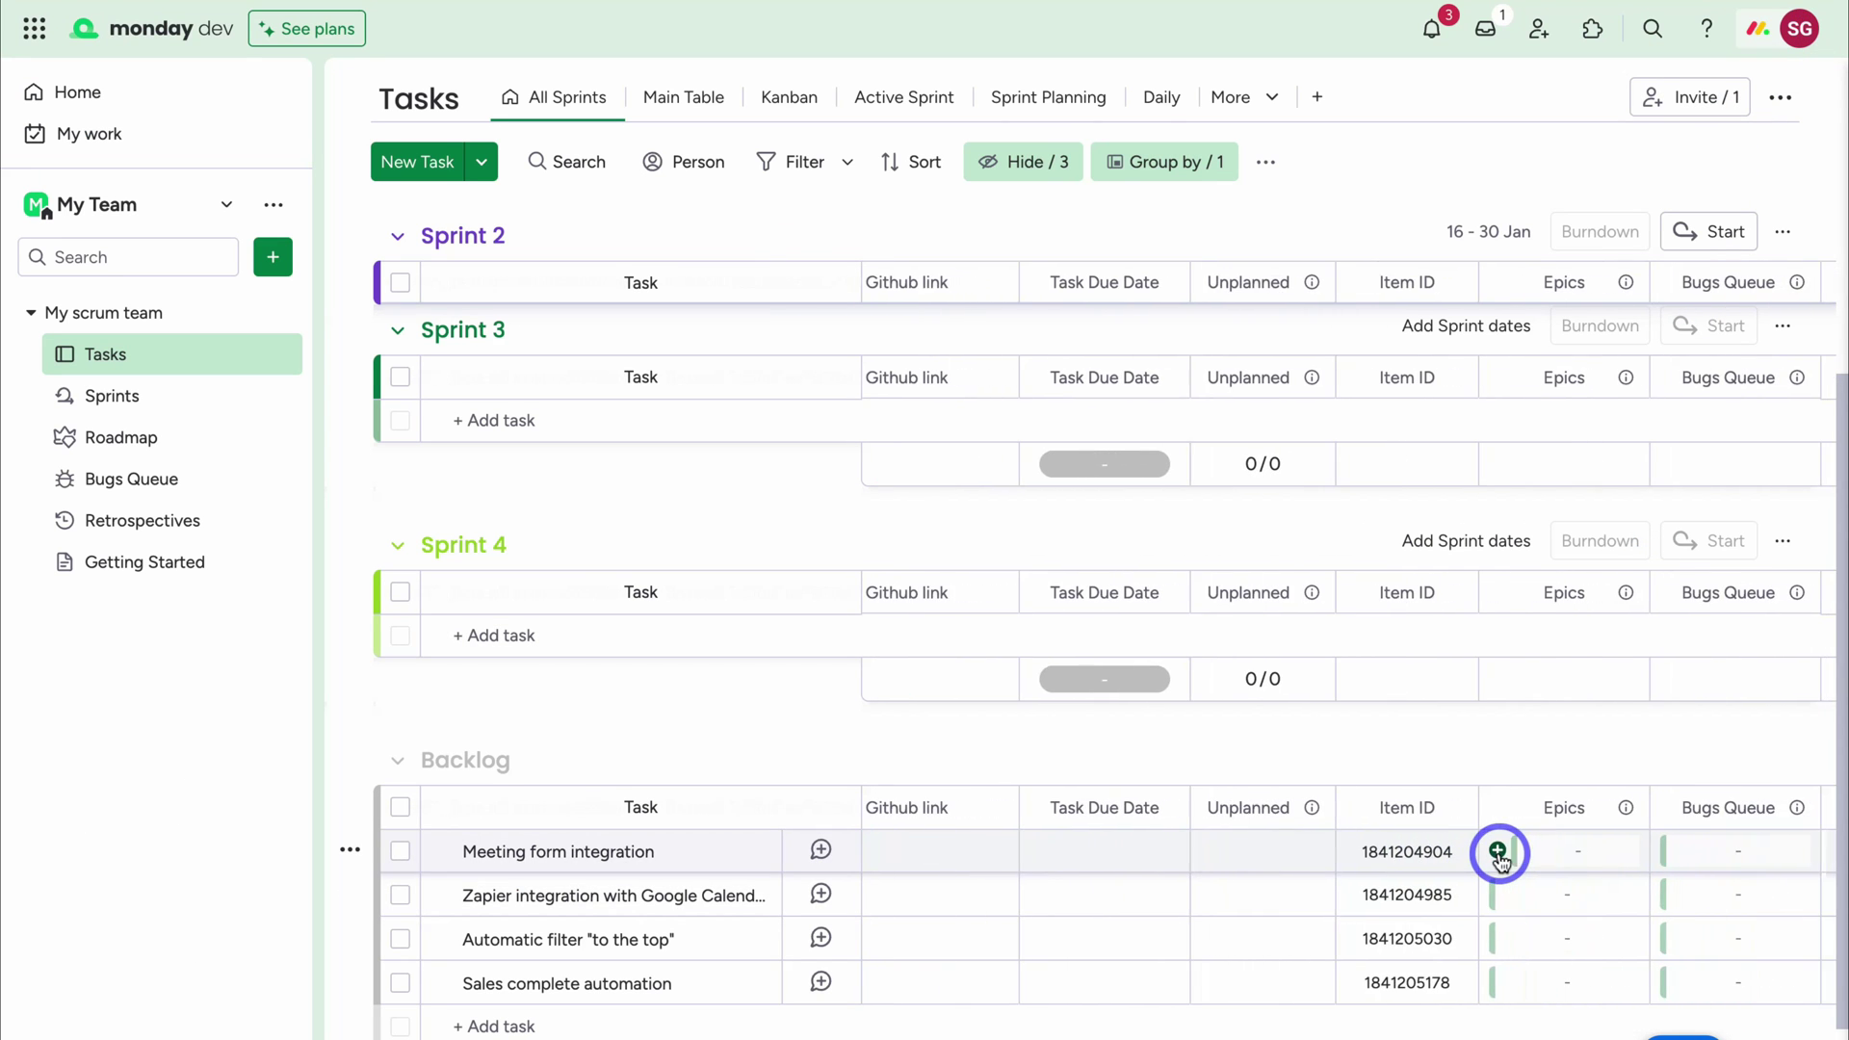
{"action": "scroll", "coordinate": [1342, 867], "scroll_direction": "right", "scroll_amount": 1}
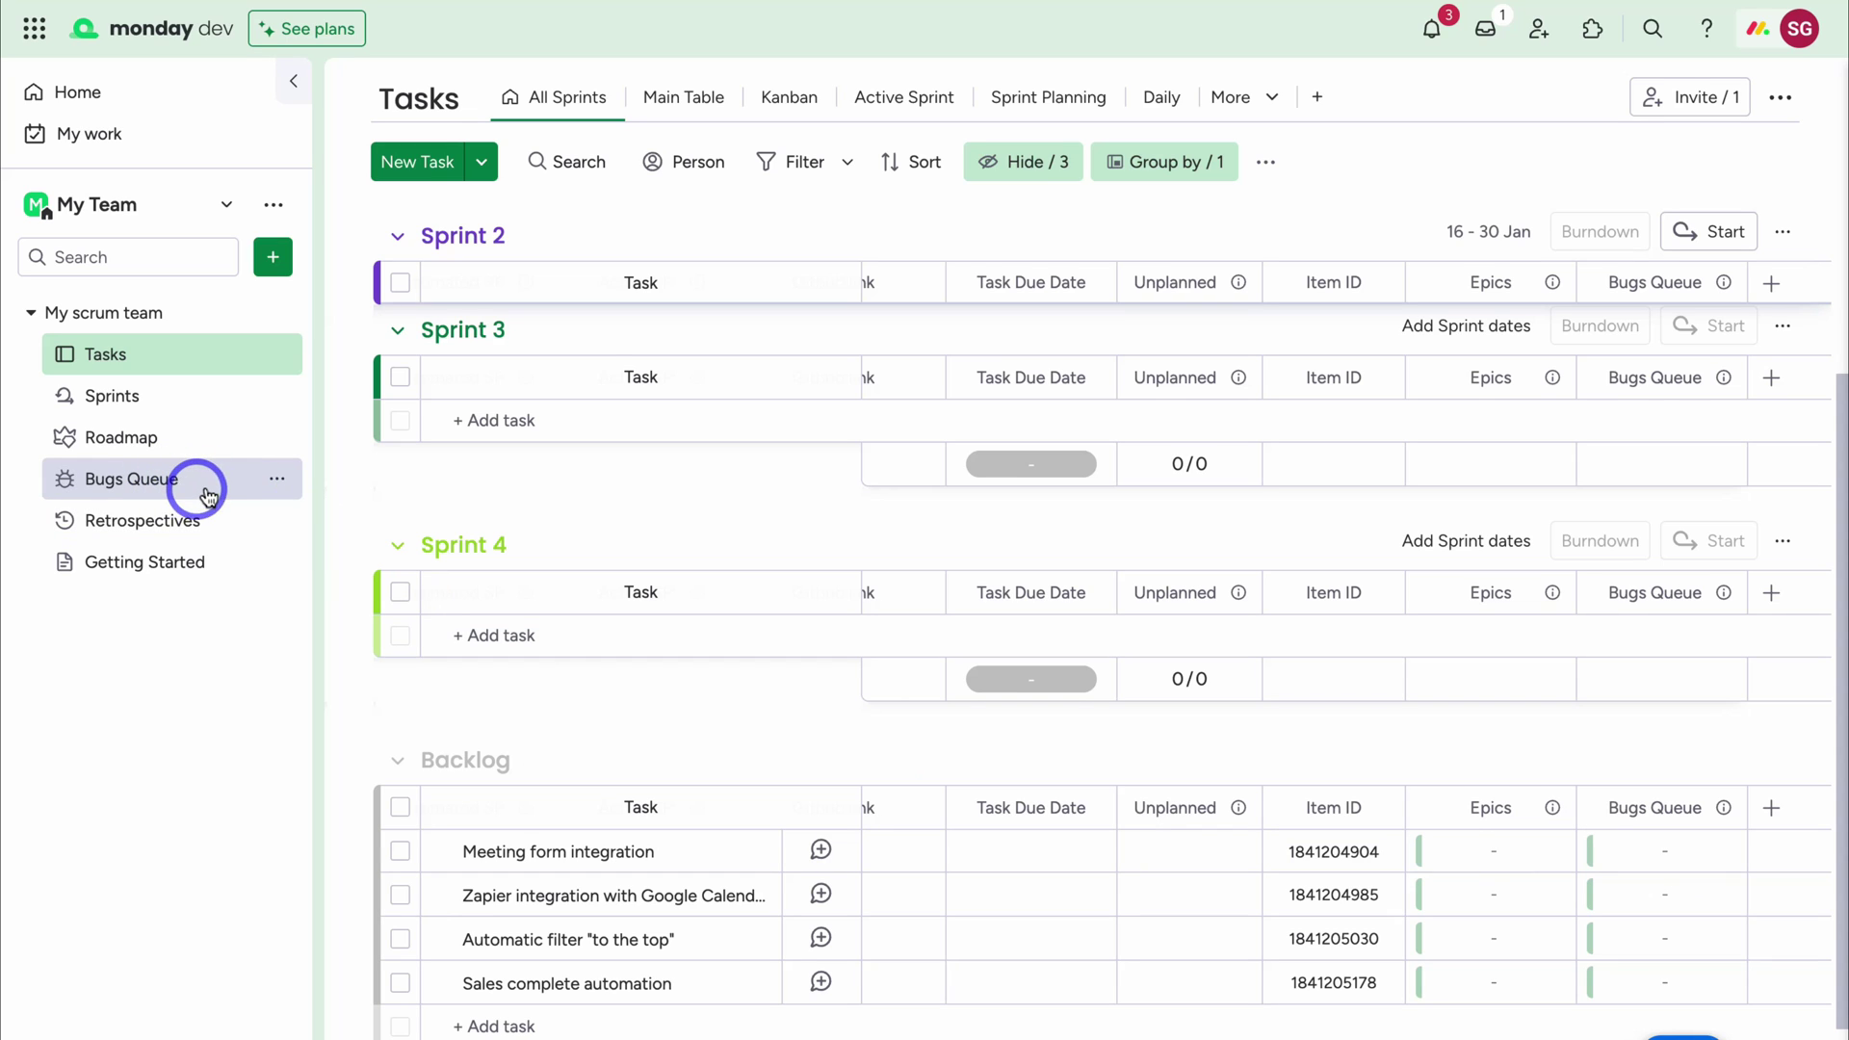
{"action": "scroll", "coordinate": [964, 872], "scroll_direction": "left", "scroll_amount": 10}
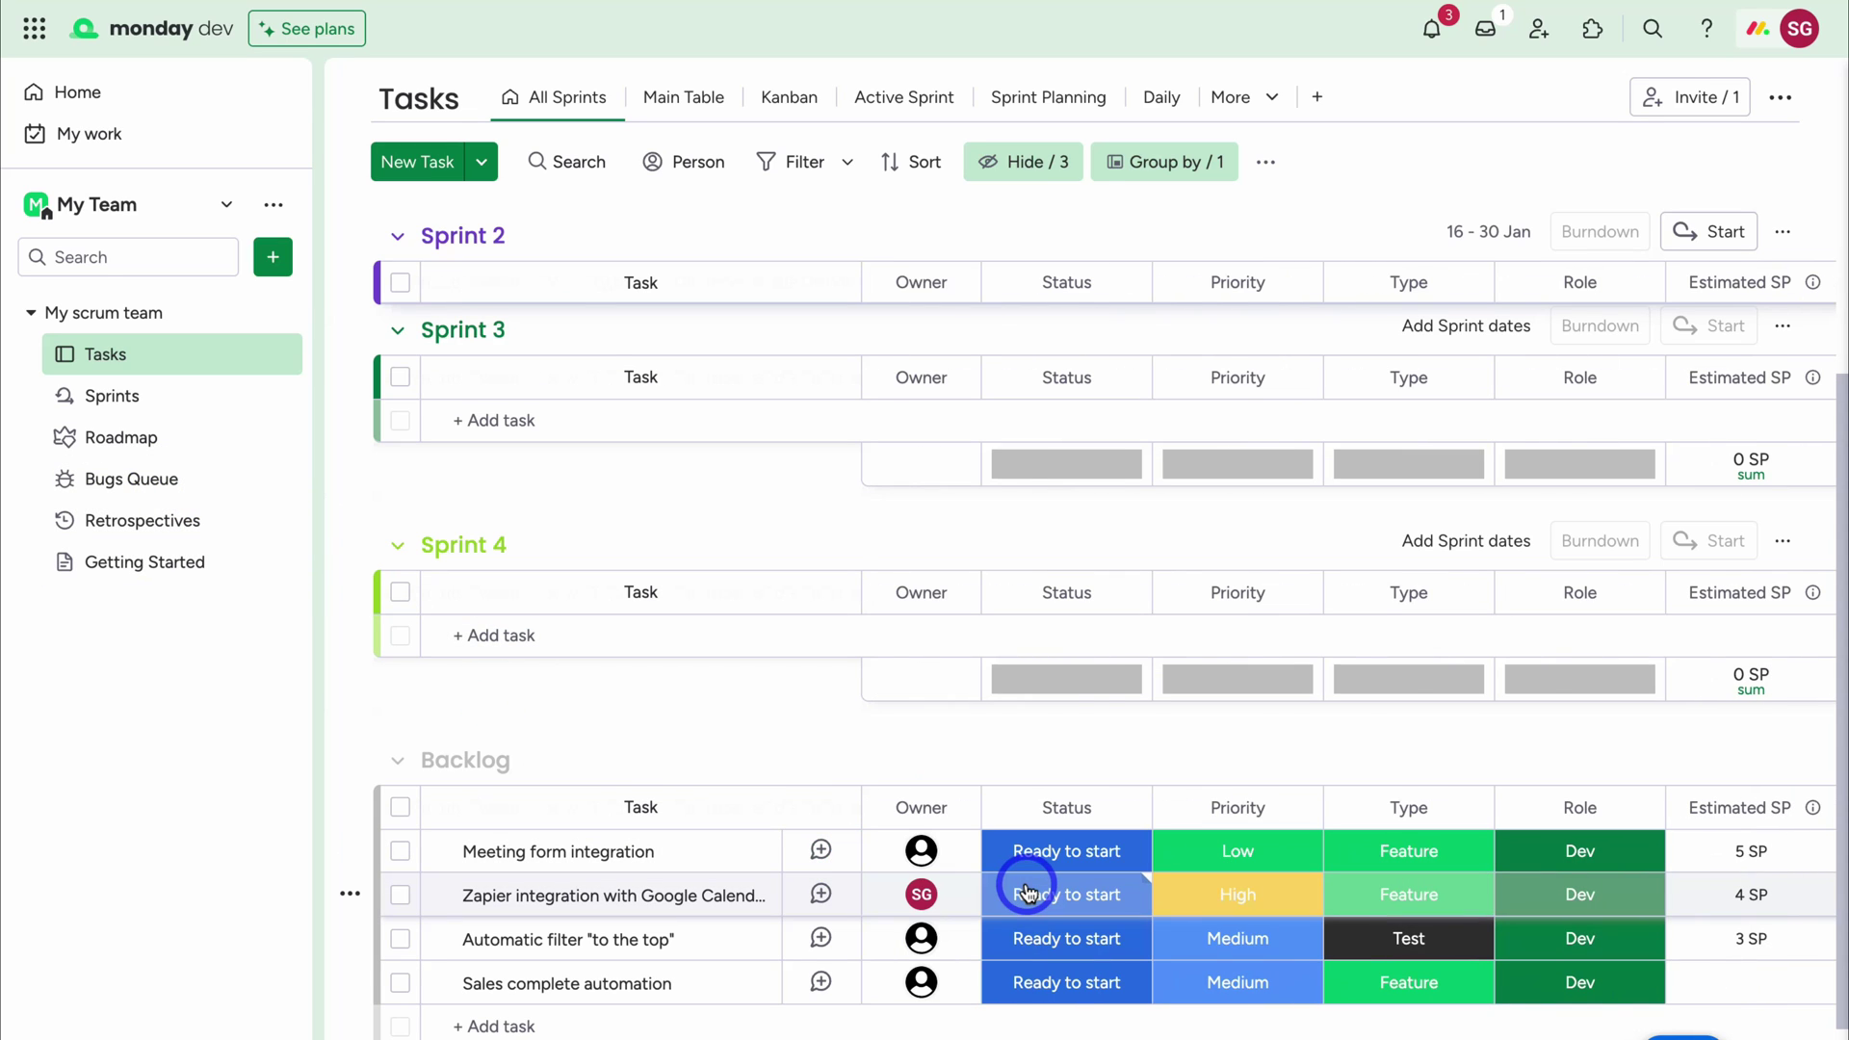
{"action": "left_click", "coordinate": [1079, 992]}
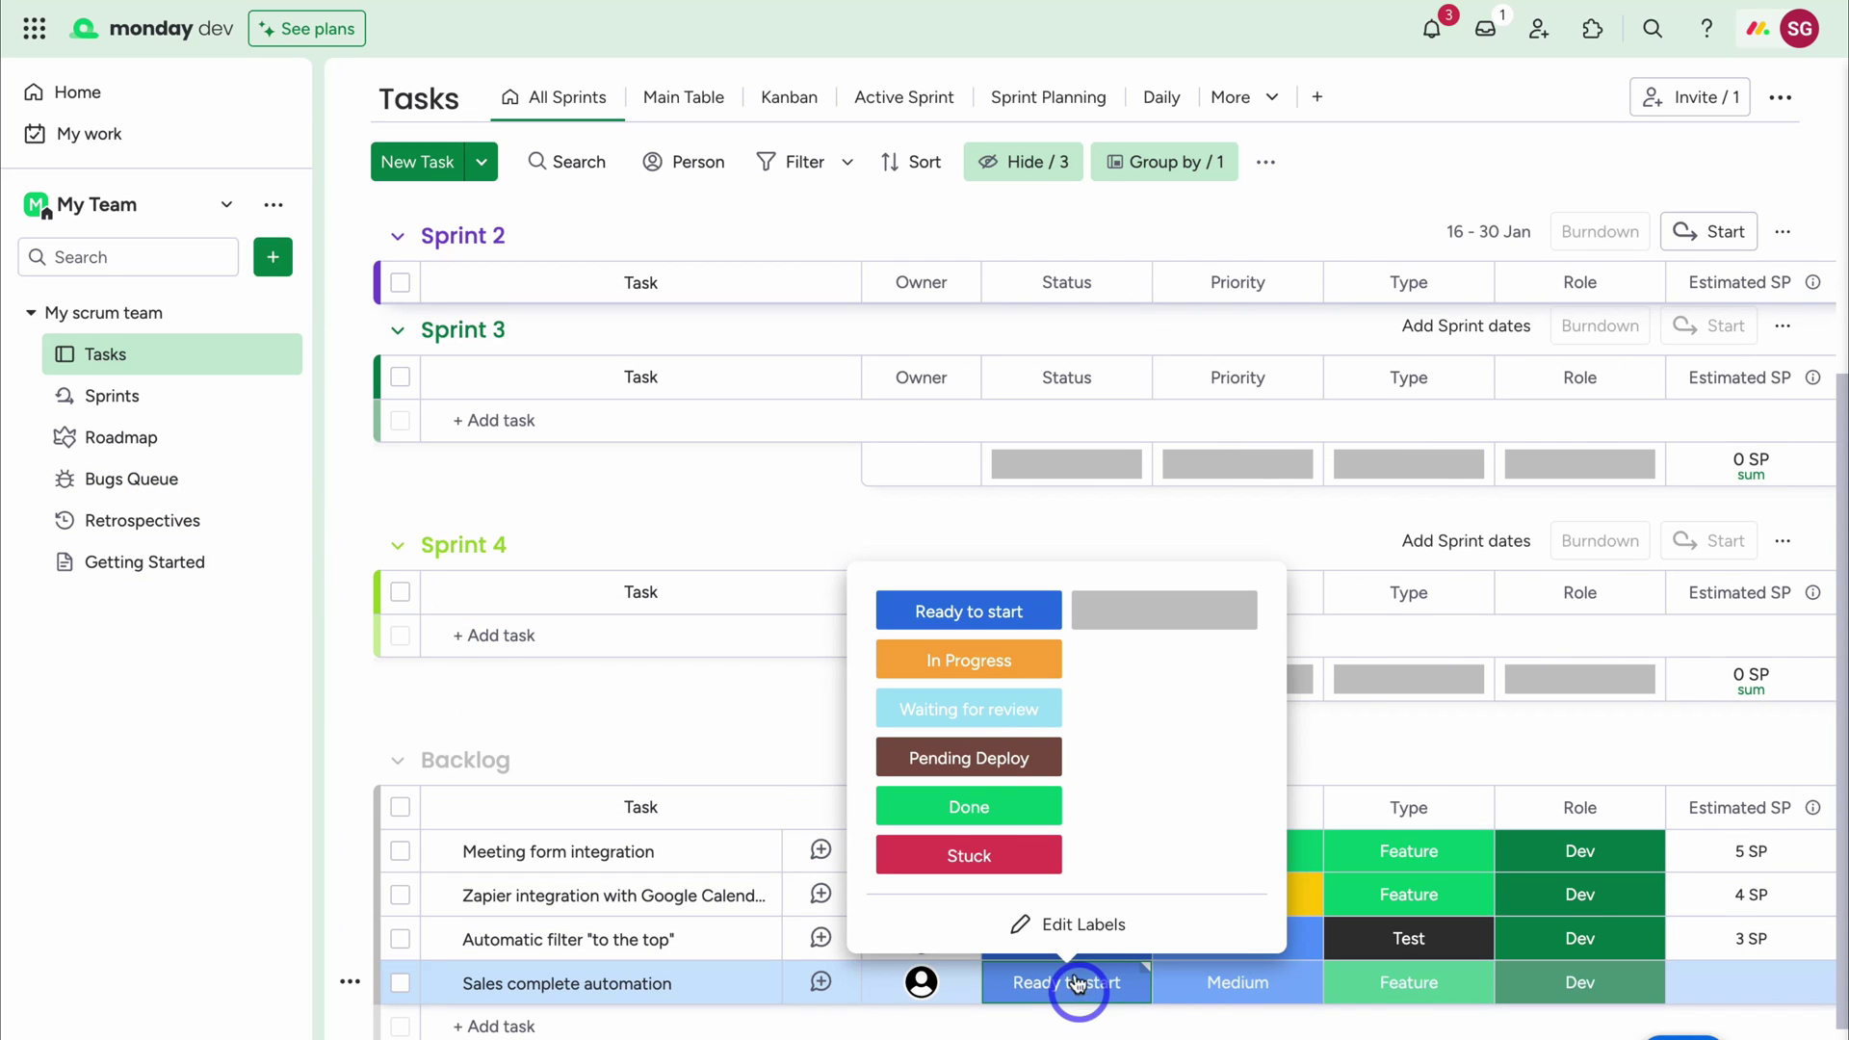
{"action": "left_click", "coordinate": [958, 666]}
{"action": "scroll", "coordinate": [1252, 665], "scroll_direction": "down", "scroll_amount": 1}
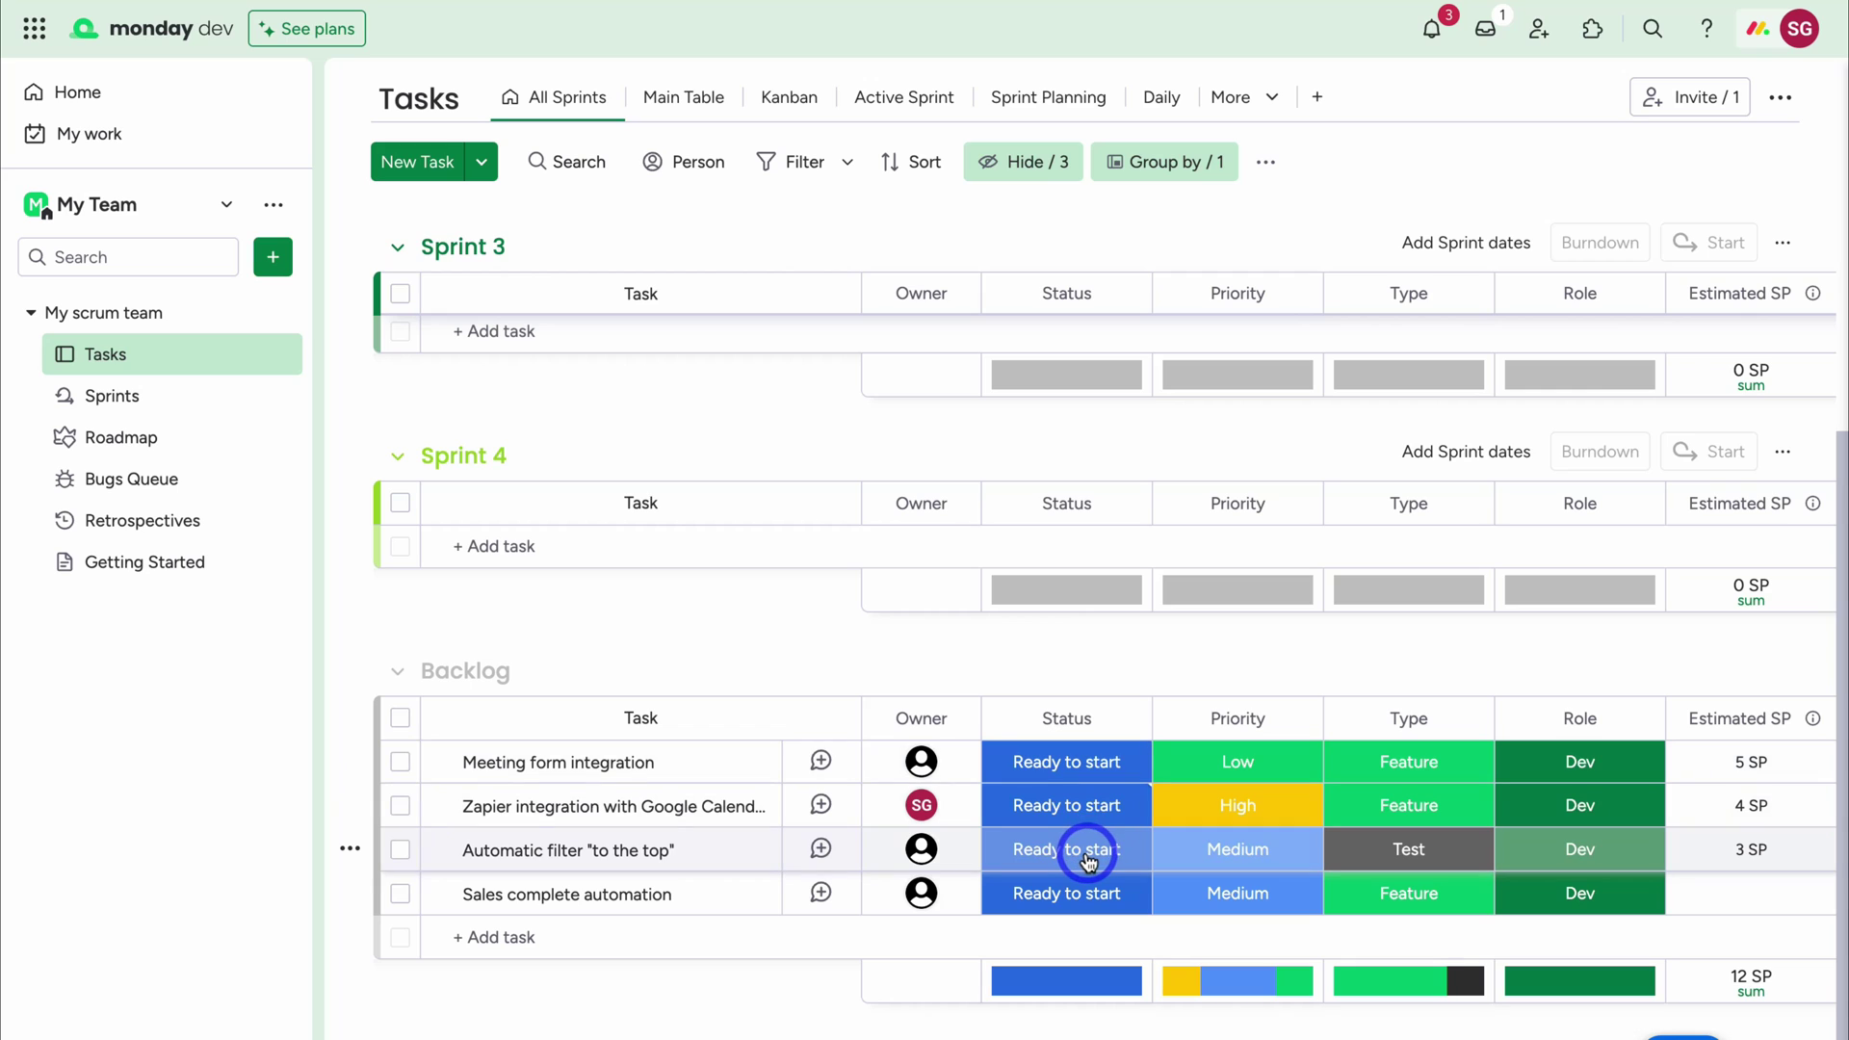
Move Meeting form integration, Zapier integration, Automatic filter and Sales complete automation into Sprint 1
{"action": "left_click", "coordinate": [399, 763]}
{"action": "left_click", "coordinate": [400, 806]}
{"action": "left_click", "coordinate": [400, 850]}
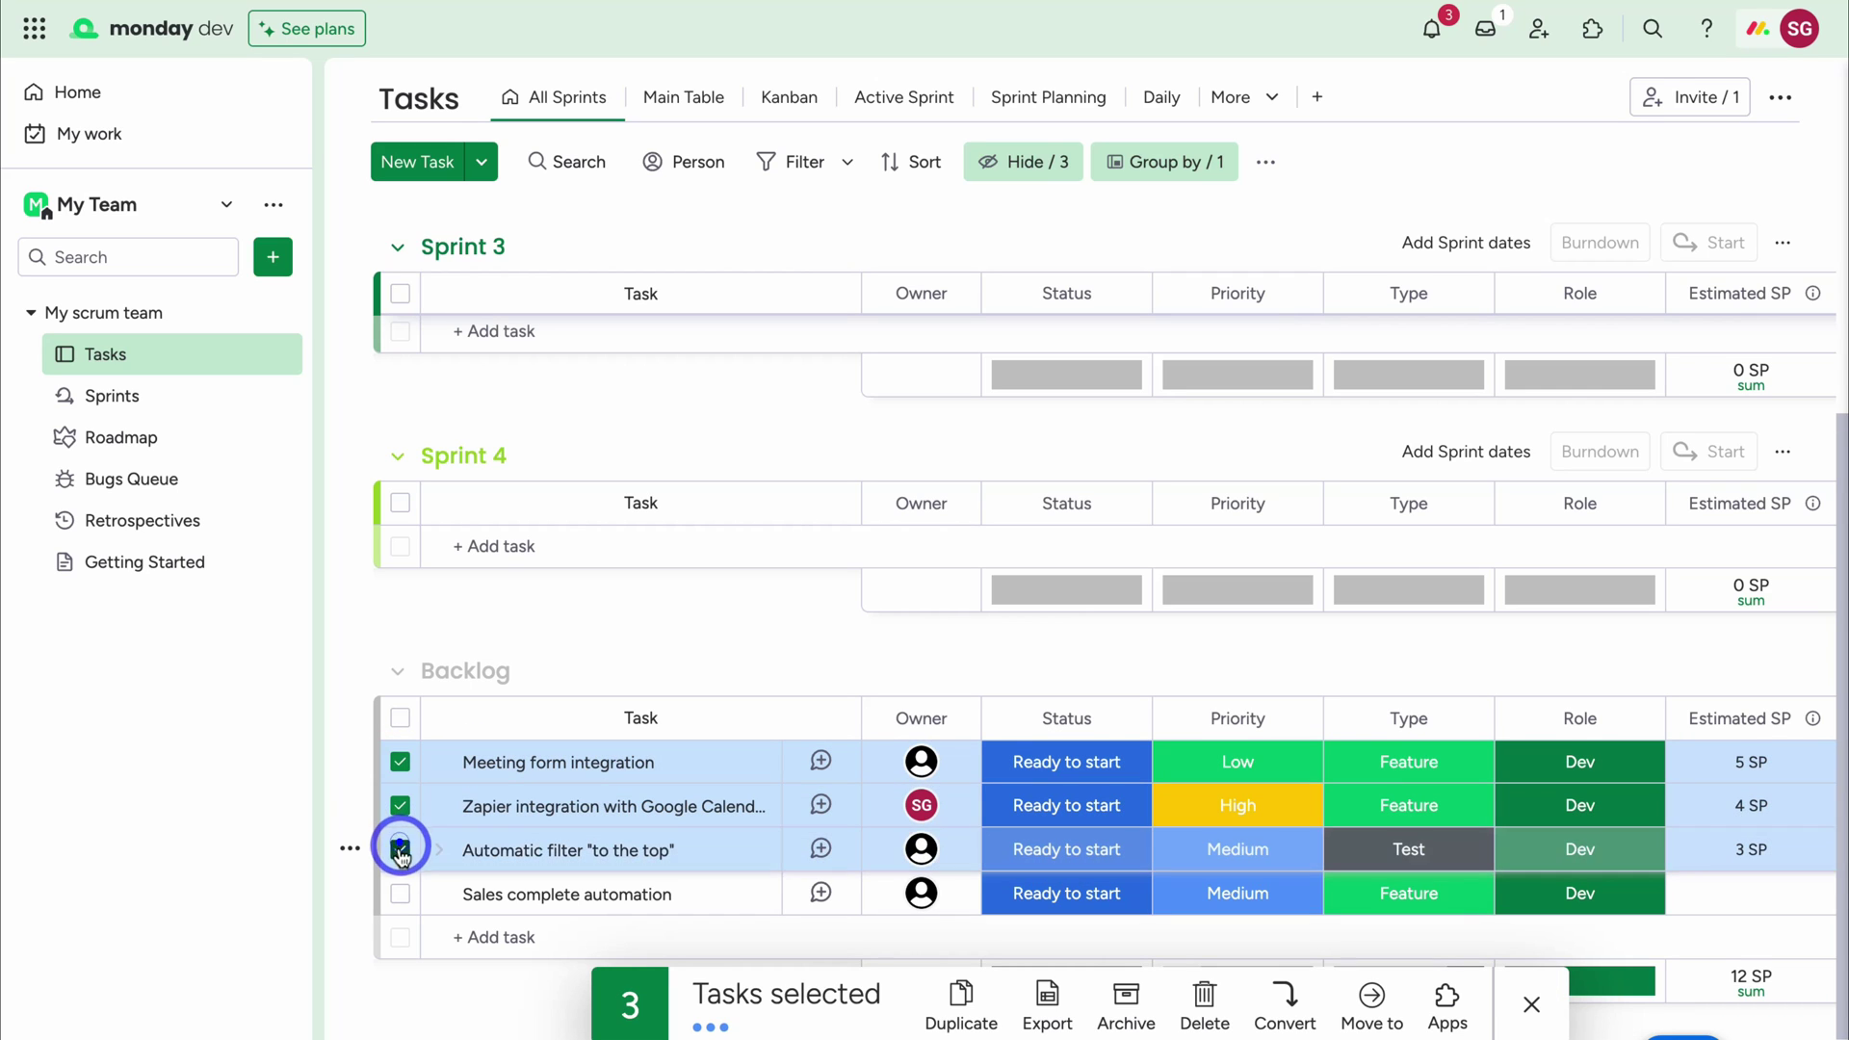
{"action": "left_click", "coordinate": [398, 895]}
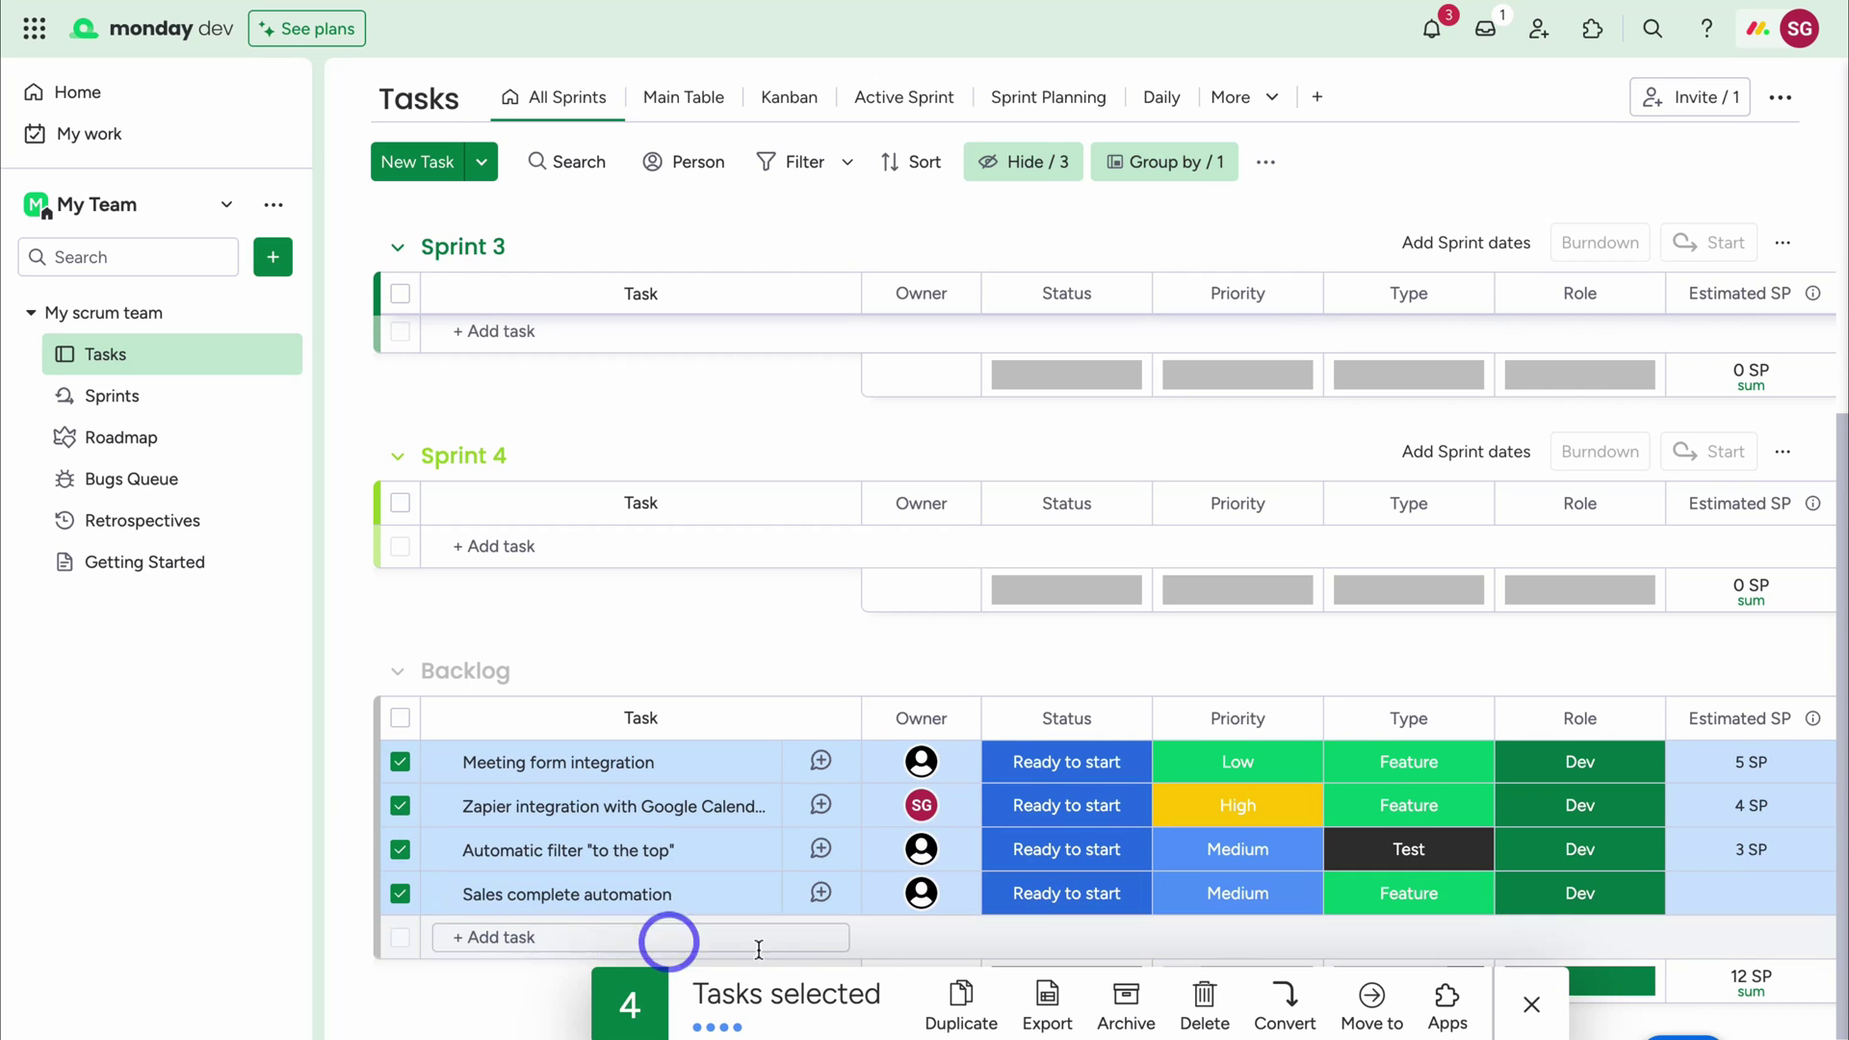
{"action": "left_click", "coordinate": [1375, 1006]}
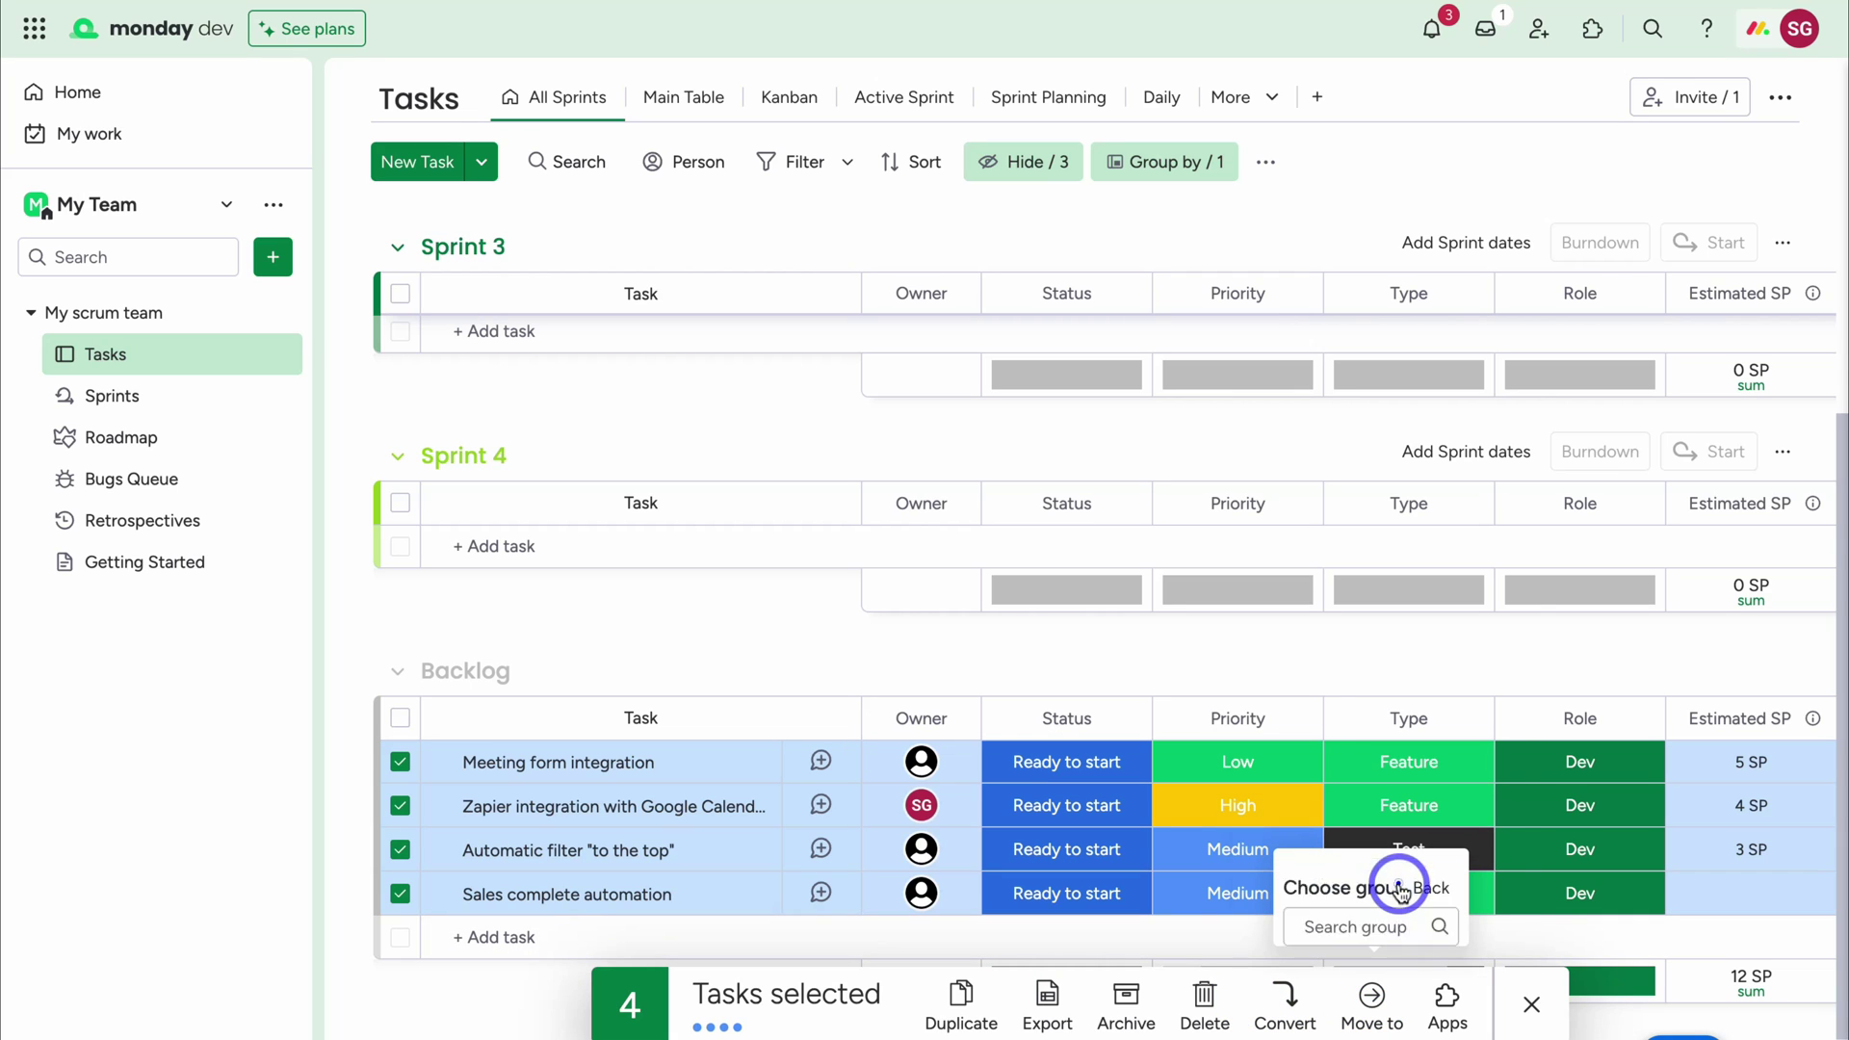
{"action": "left_click", "coordinate": [1398, 883]}
{"action": "left_click", "coordinate": [1383, 741]}
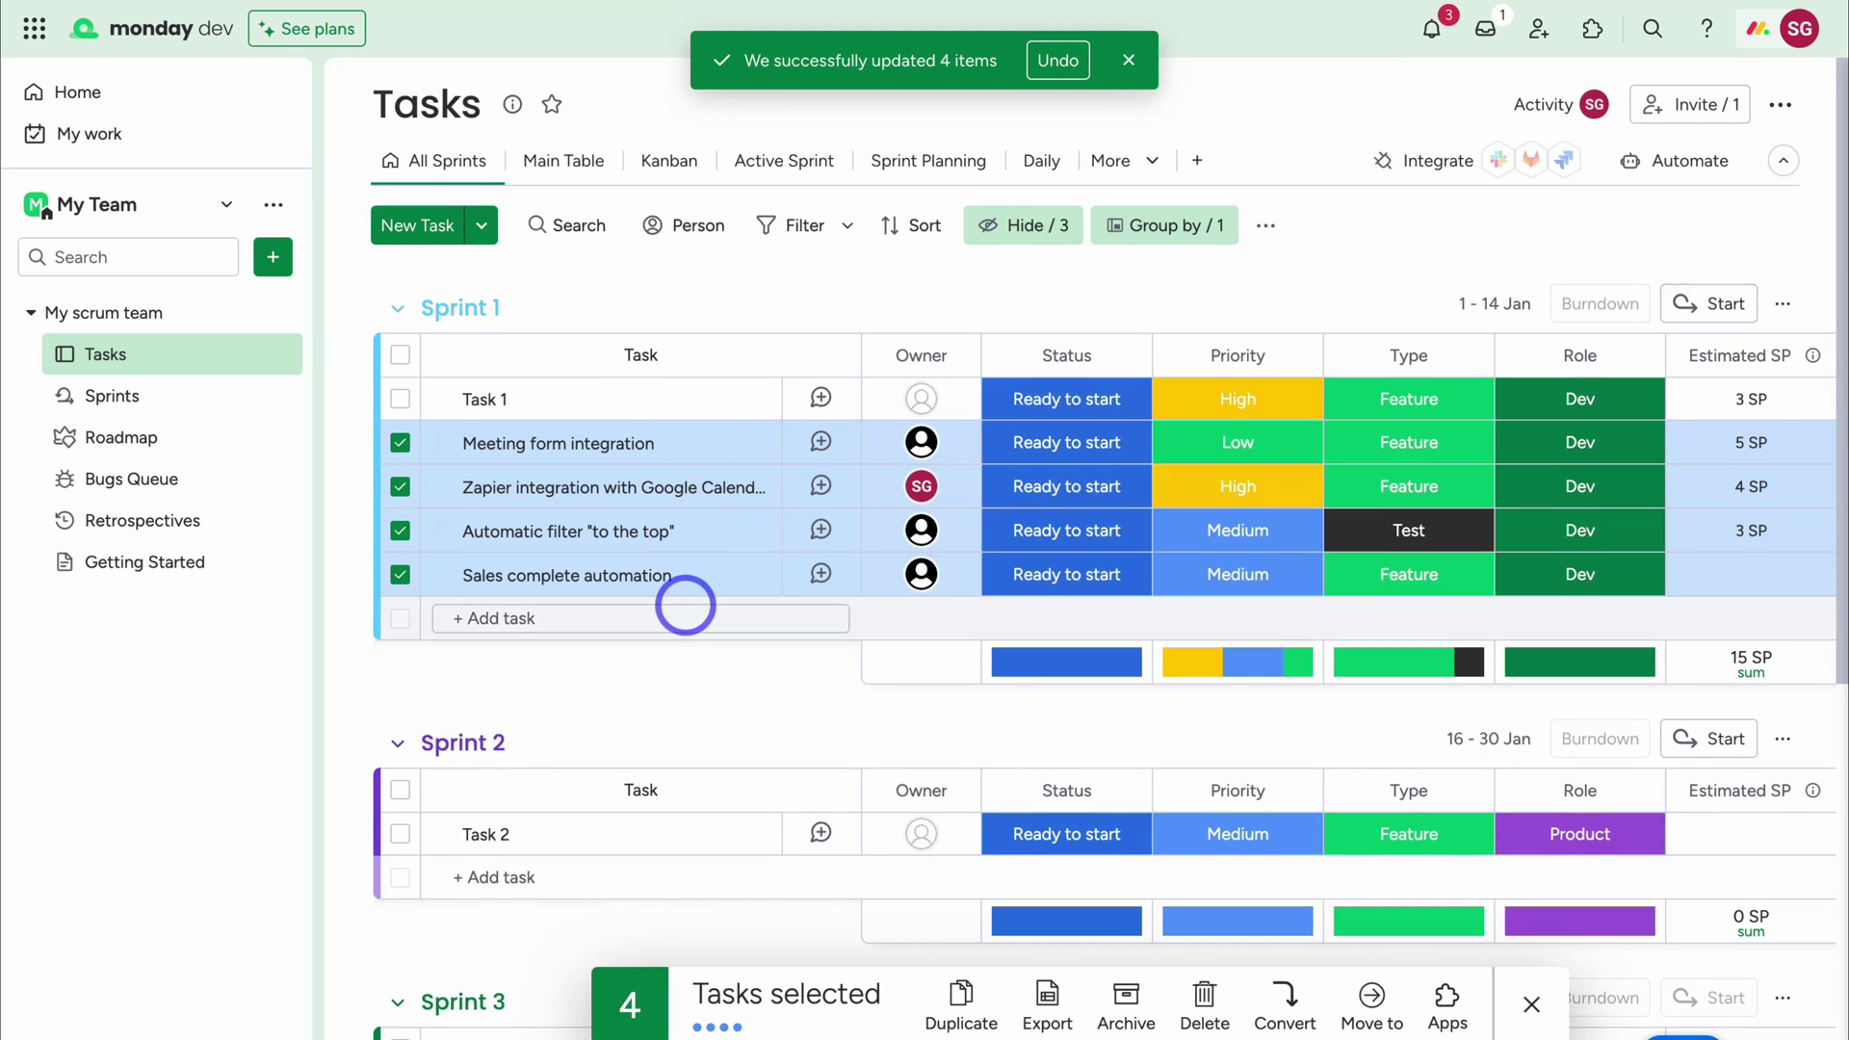
{"action": "scroll", "coordinate": [686, 605], "scroll_direction": "down", "scroll_amount": 5}
{"action": "scroll", "coordinate": [558, 860], "scroll_direction": "up", "scroll_amount": 5}
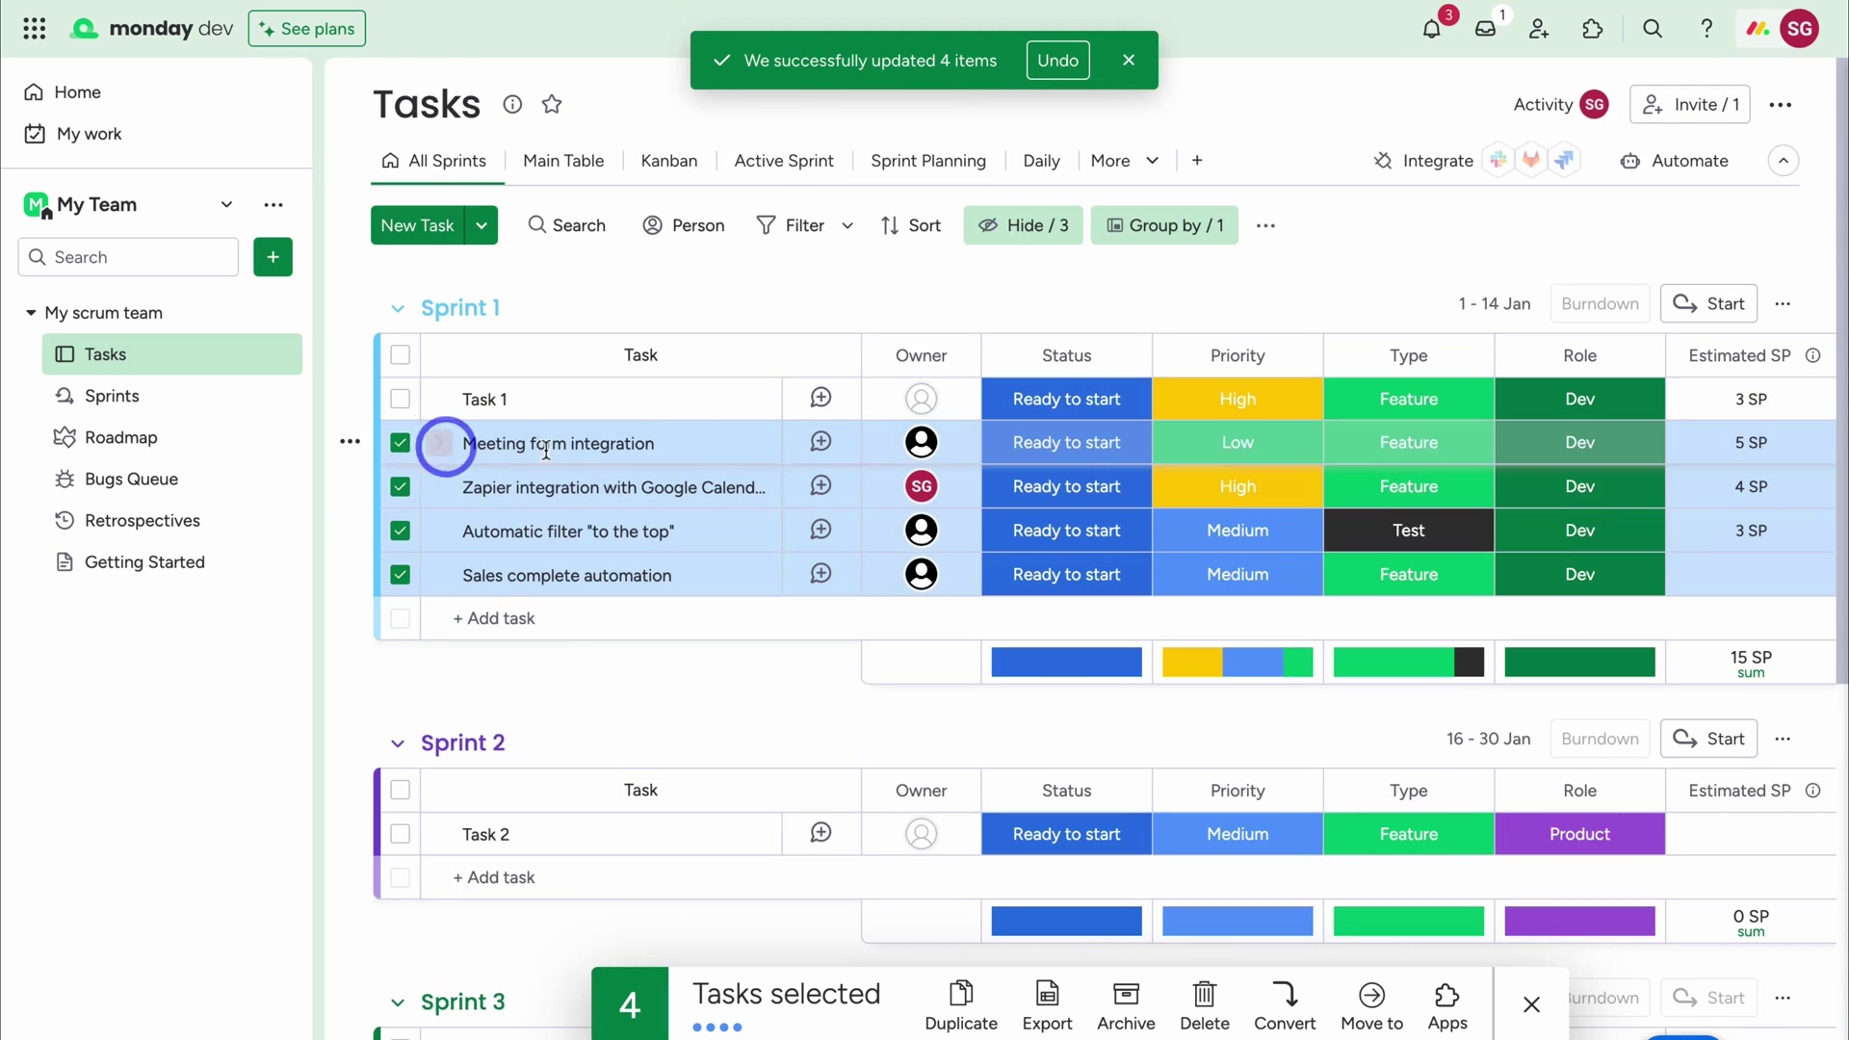
Clear the task selection and start Sprint 1, running 30 Jan - 13 Feb
{"action": "left_click", "coordinate": [1531, 1004]}
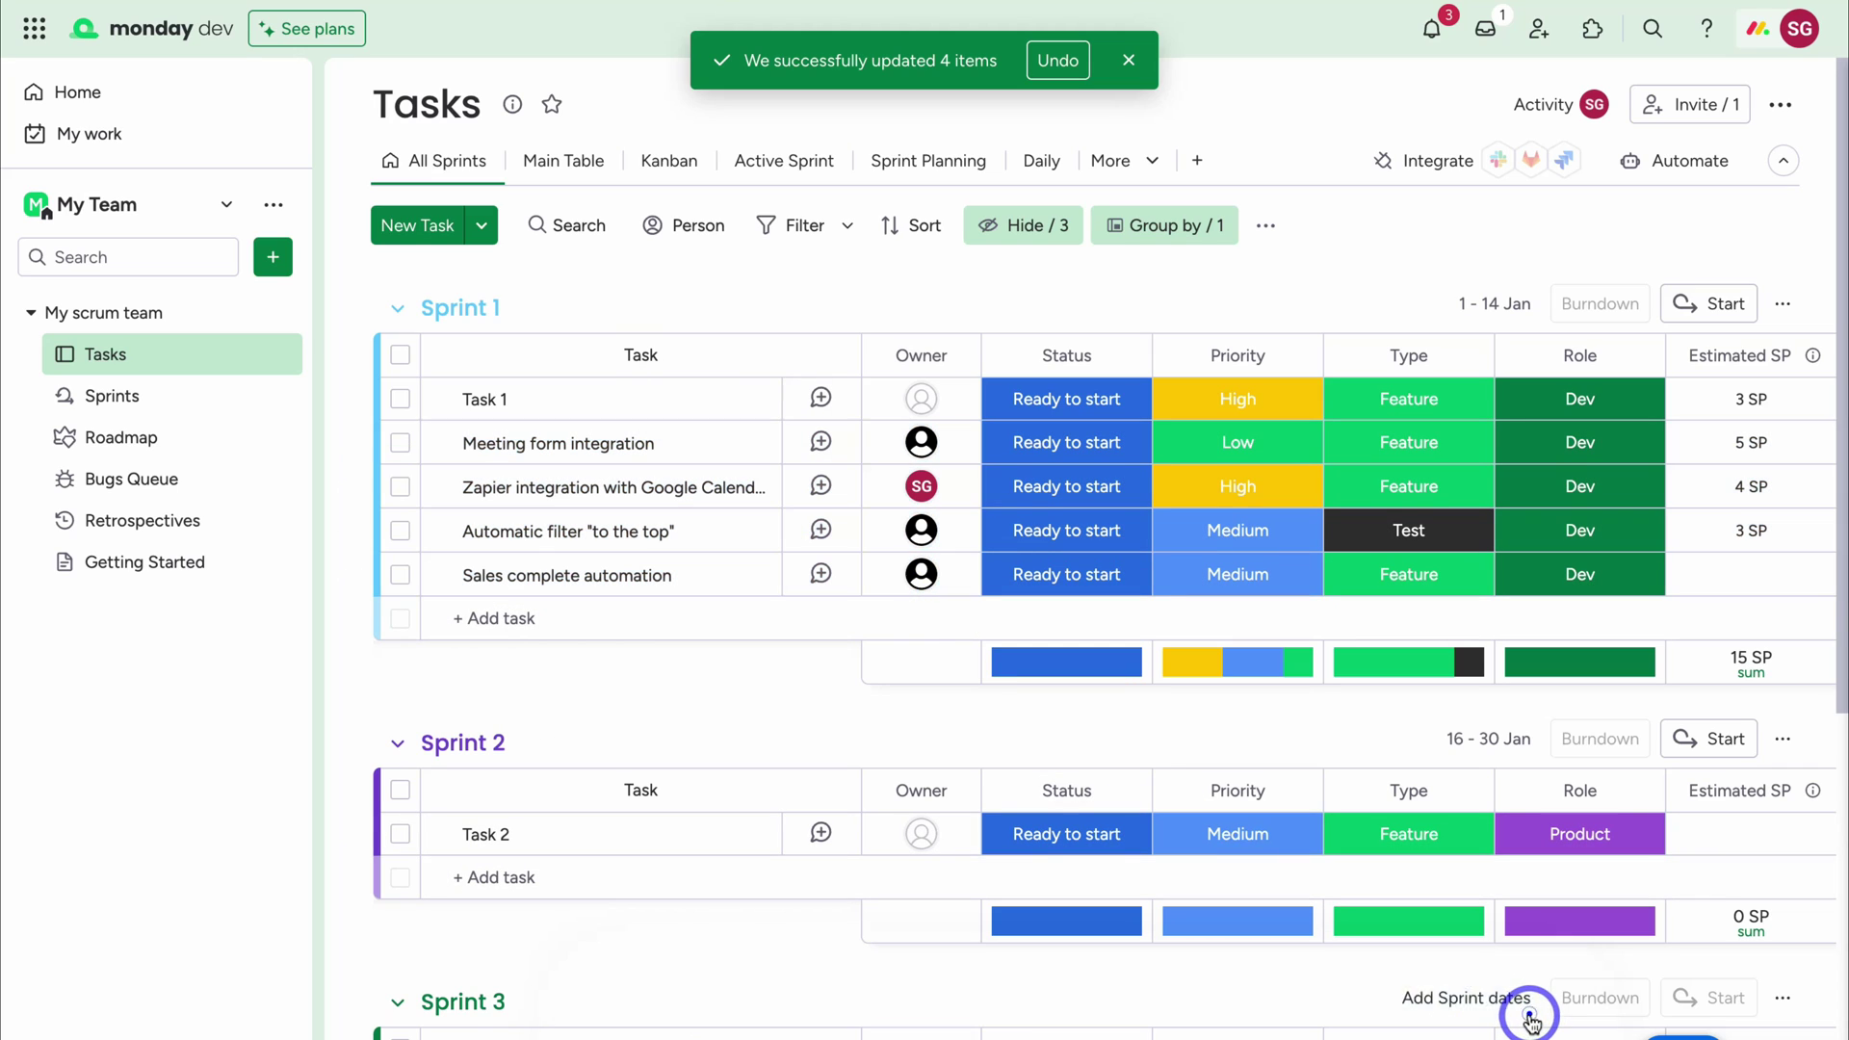
{"action": "left_click", "coordinate": [1775, 445]}
{"action": "left_click", "coordinate": [1704, 301]}
{"action": "left_click", "coordinate": [1671, 306]}
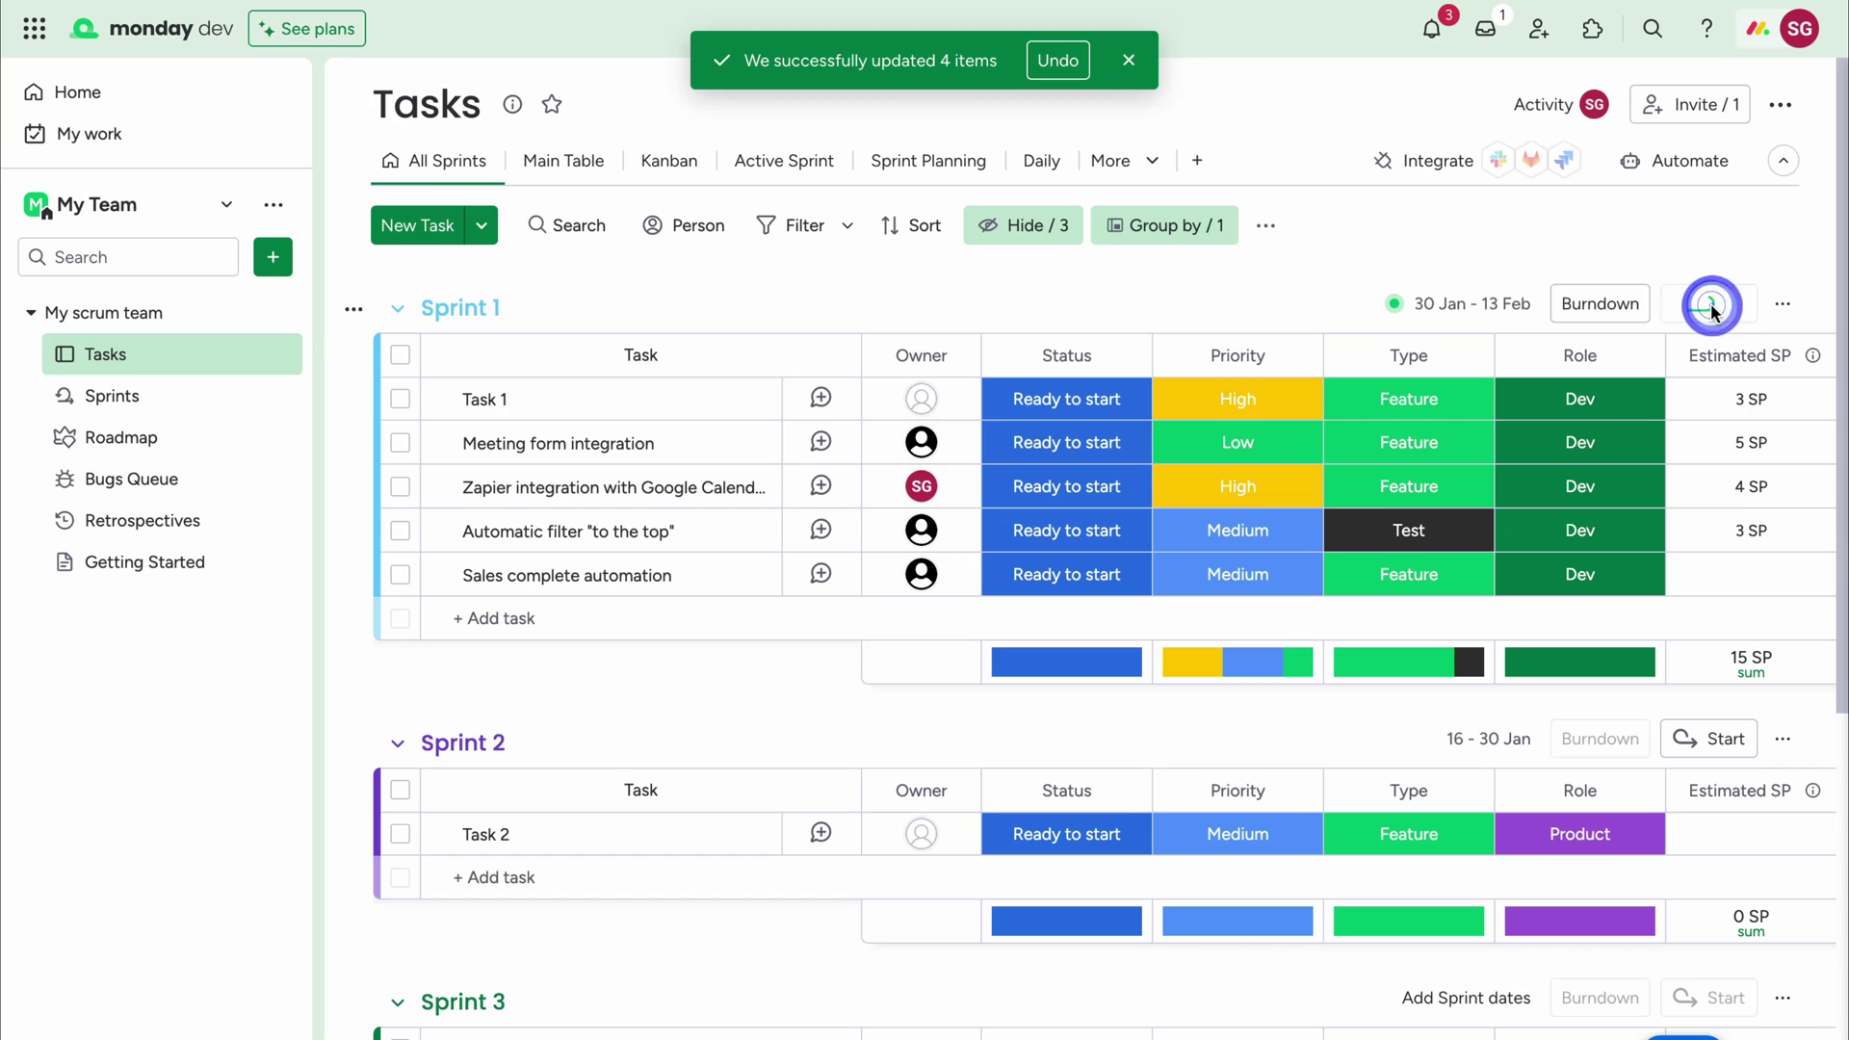
Set Task 1's status to Done and switch to the Sprints board showing Sprint 1 active
{"action": "left_click", "coordinate": [1085, 401]}
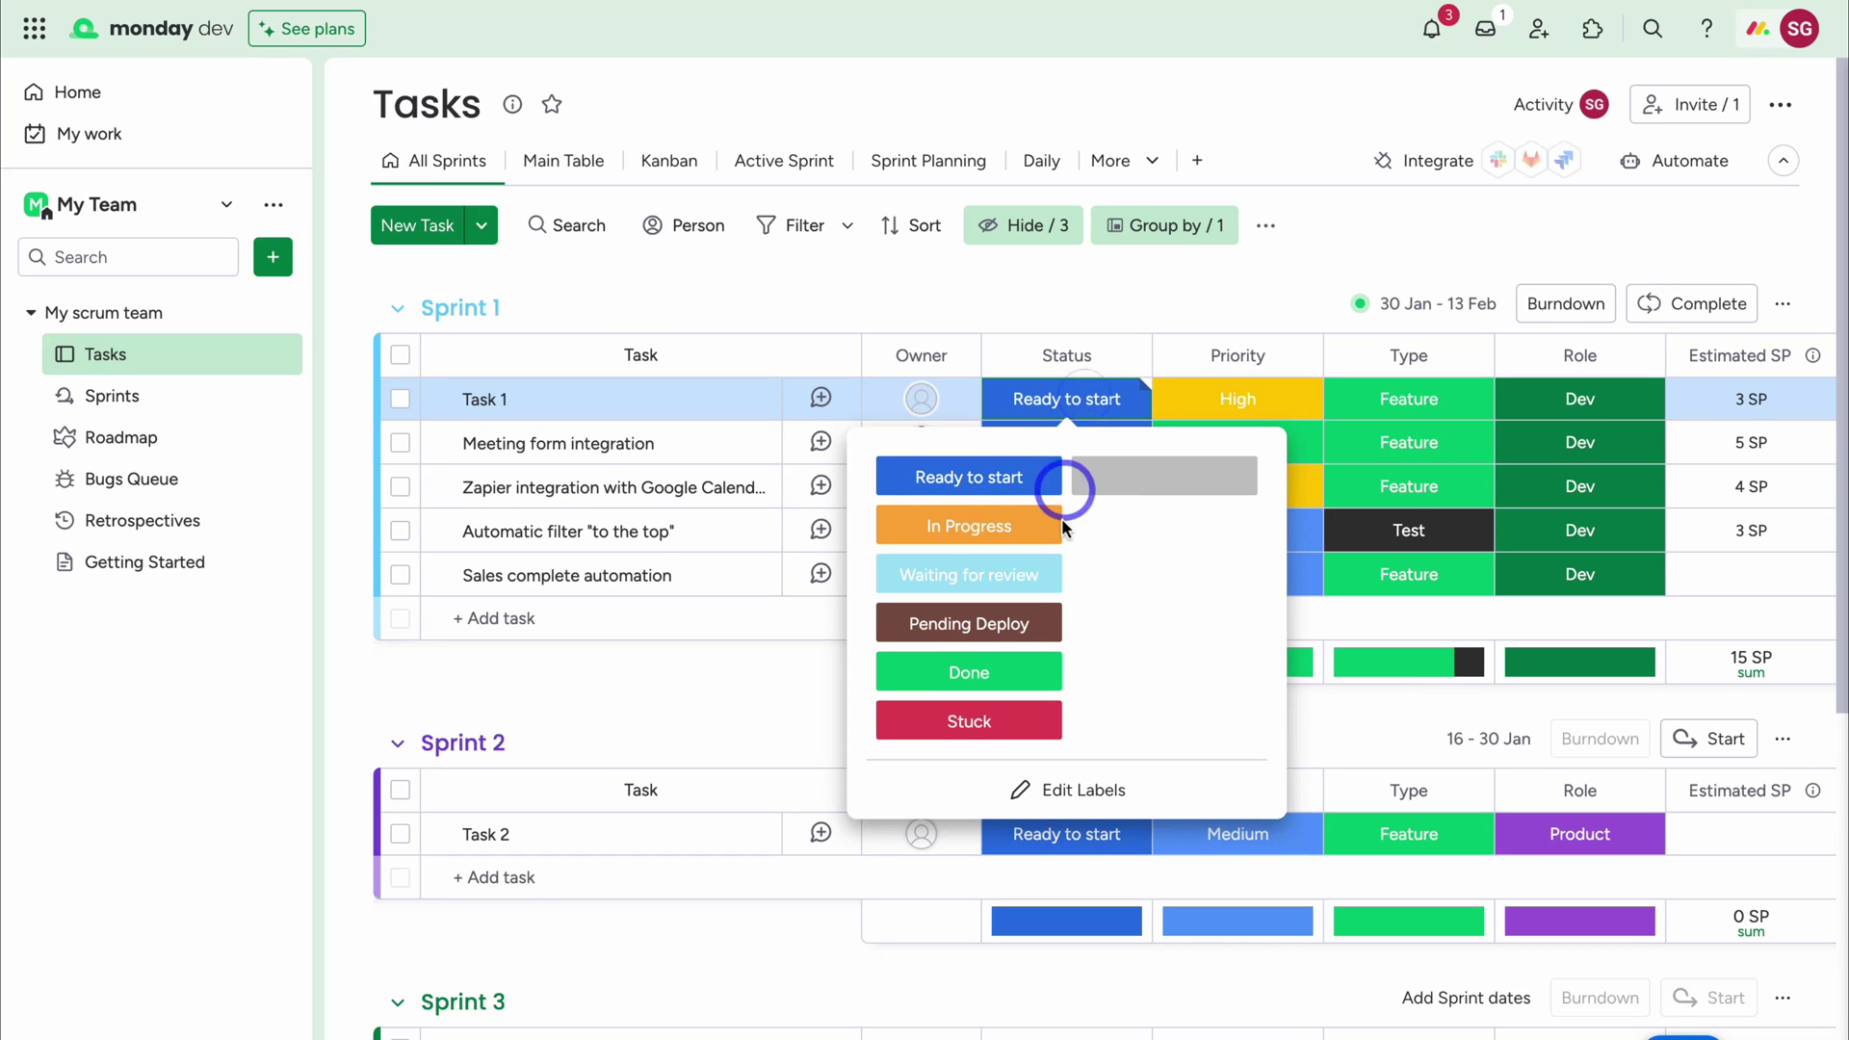
{"action": "left_click", "coordinate": [1011, 672]}
{"action": "left_click", "coordinate": [1691, 324]}
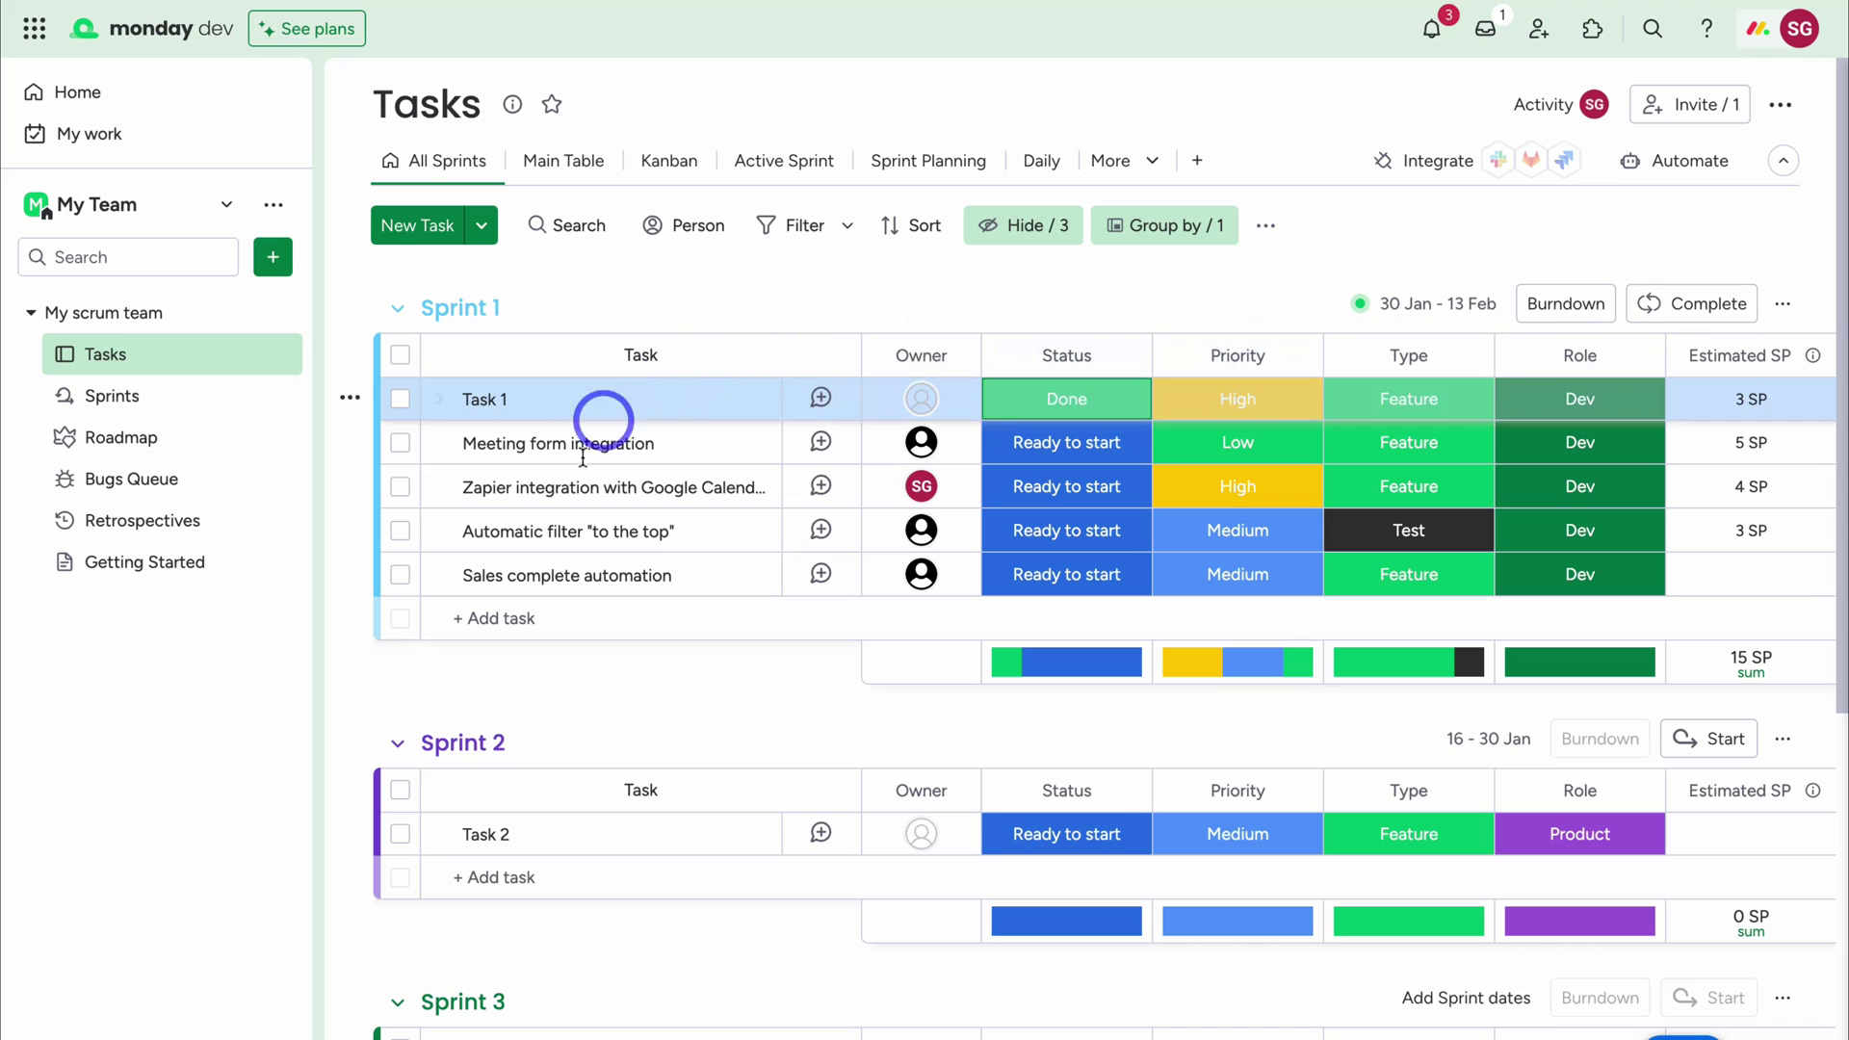
{"action": "left_click", "coordinate": [202, 405]}
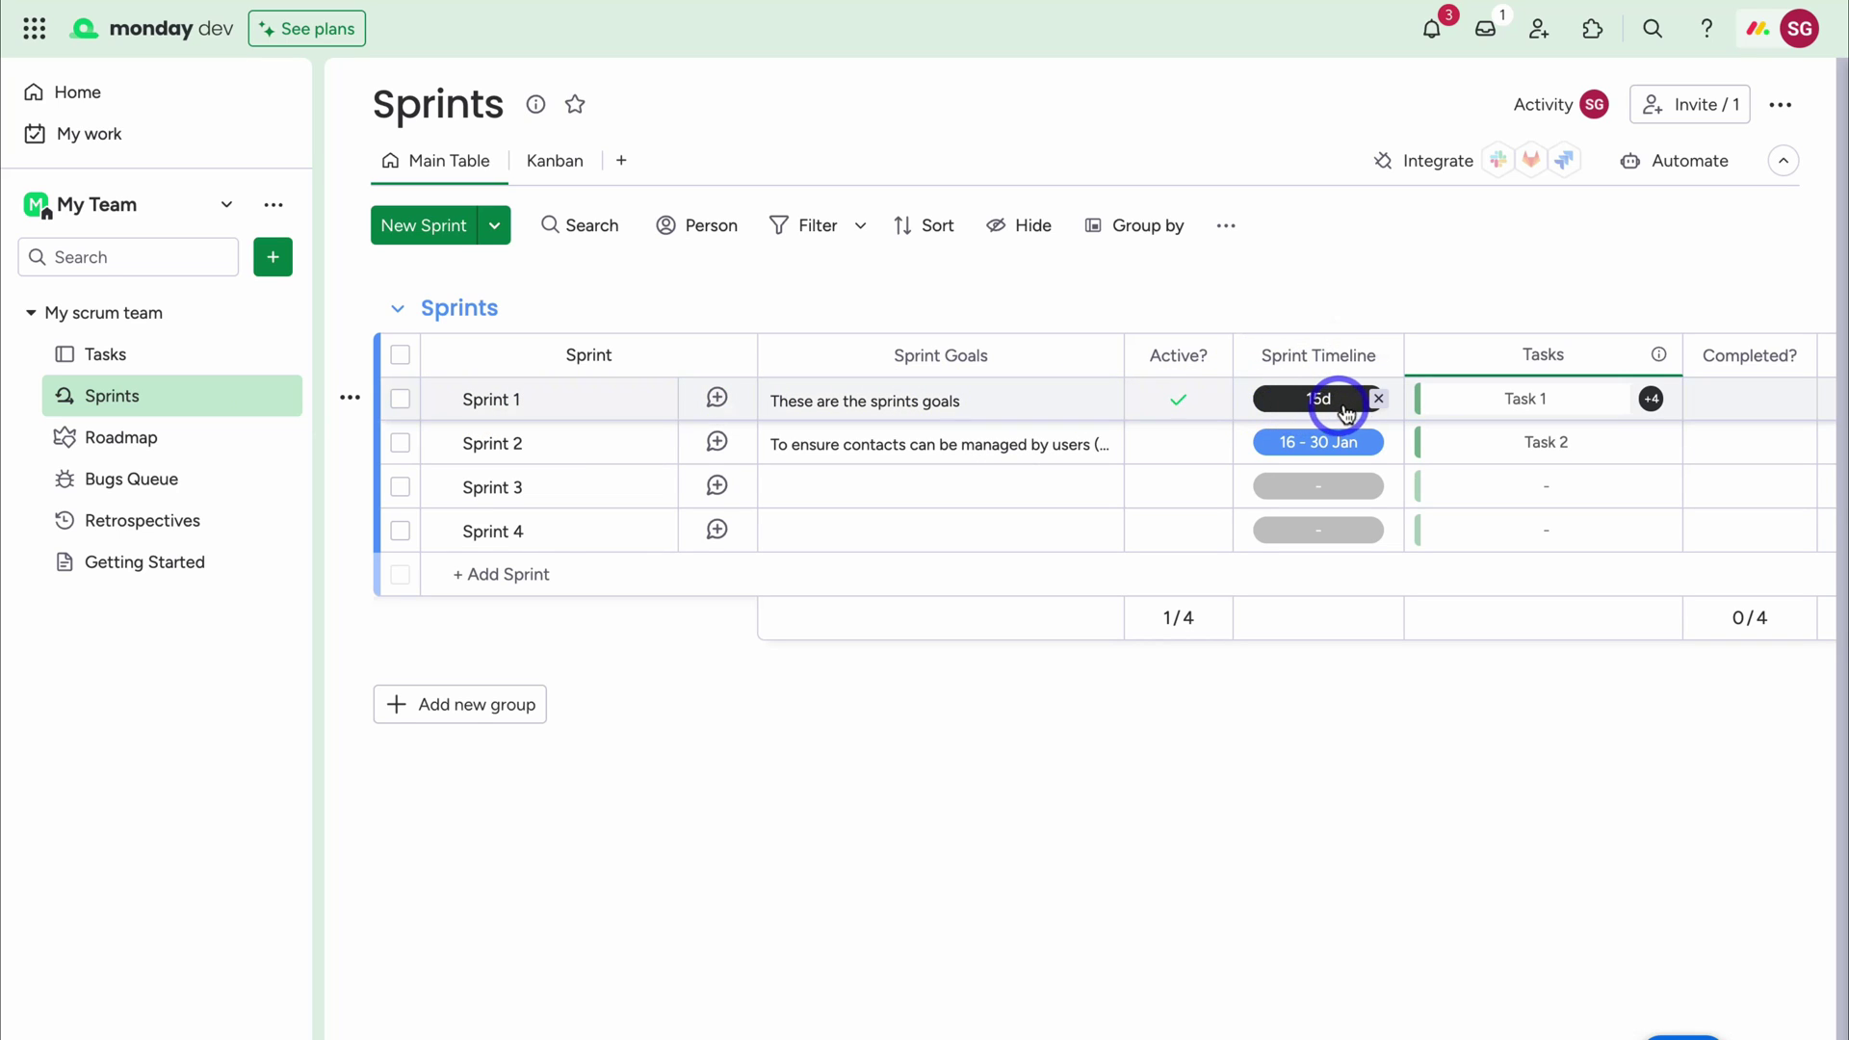
{"action": "left_click", "coordinate": [182, 441]}
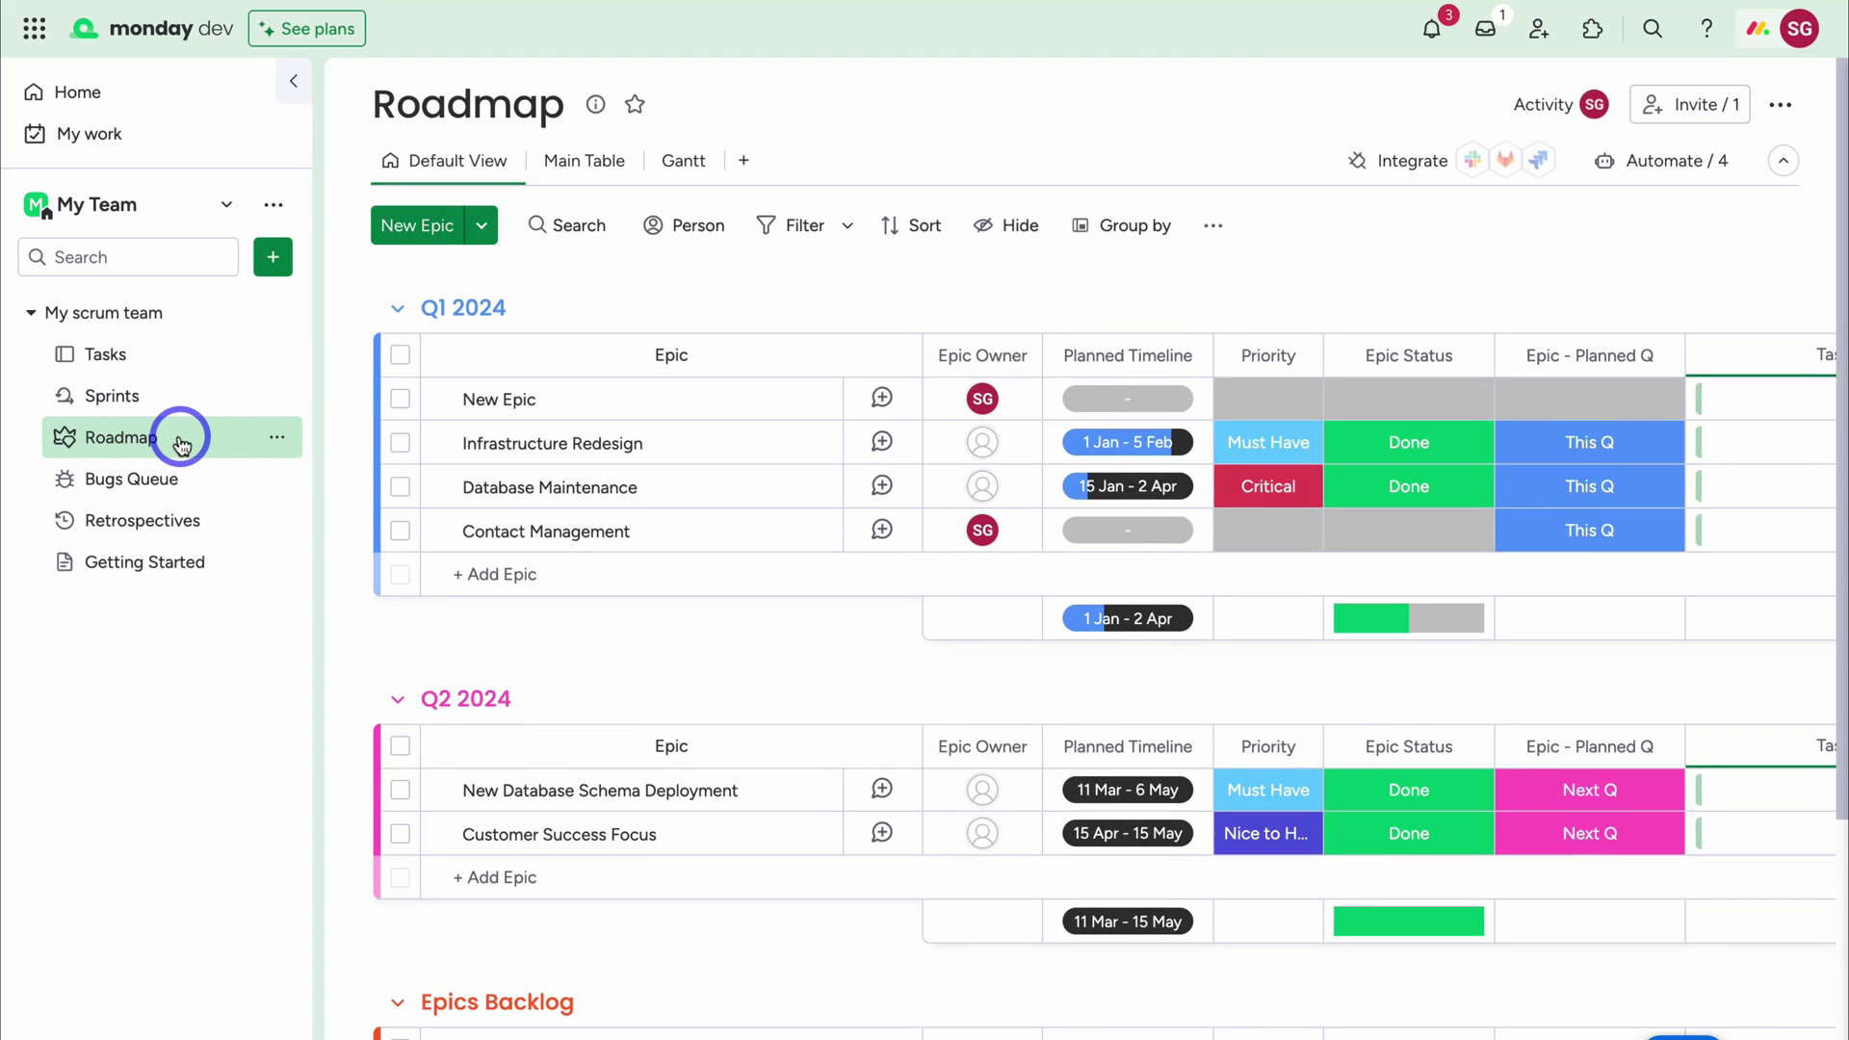
{"action": "left_click", "coordinate": [184, 401]}
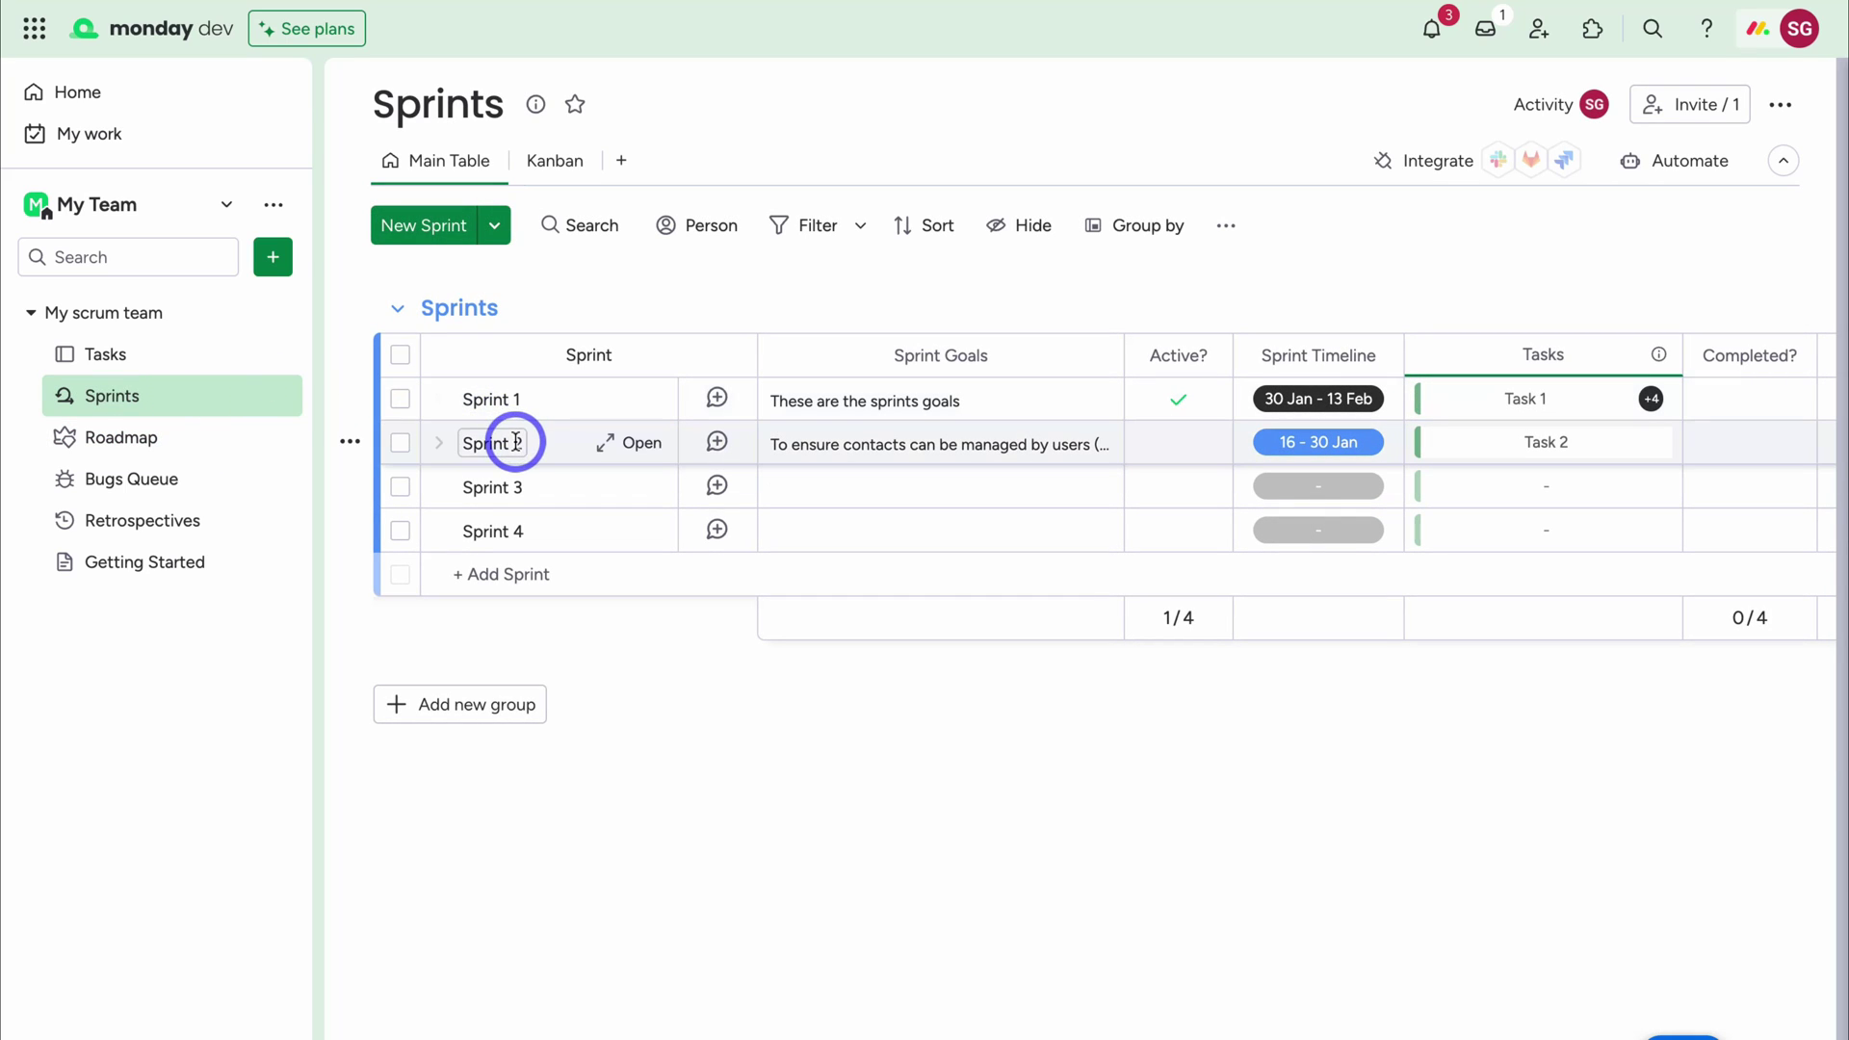
On the Tasks board, scroll through the sprint groups to Backlog and across to the story-point columns
{"action": "left_click", "coordinate": [201, 369]}
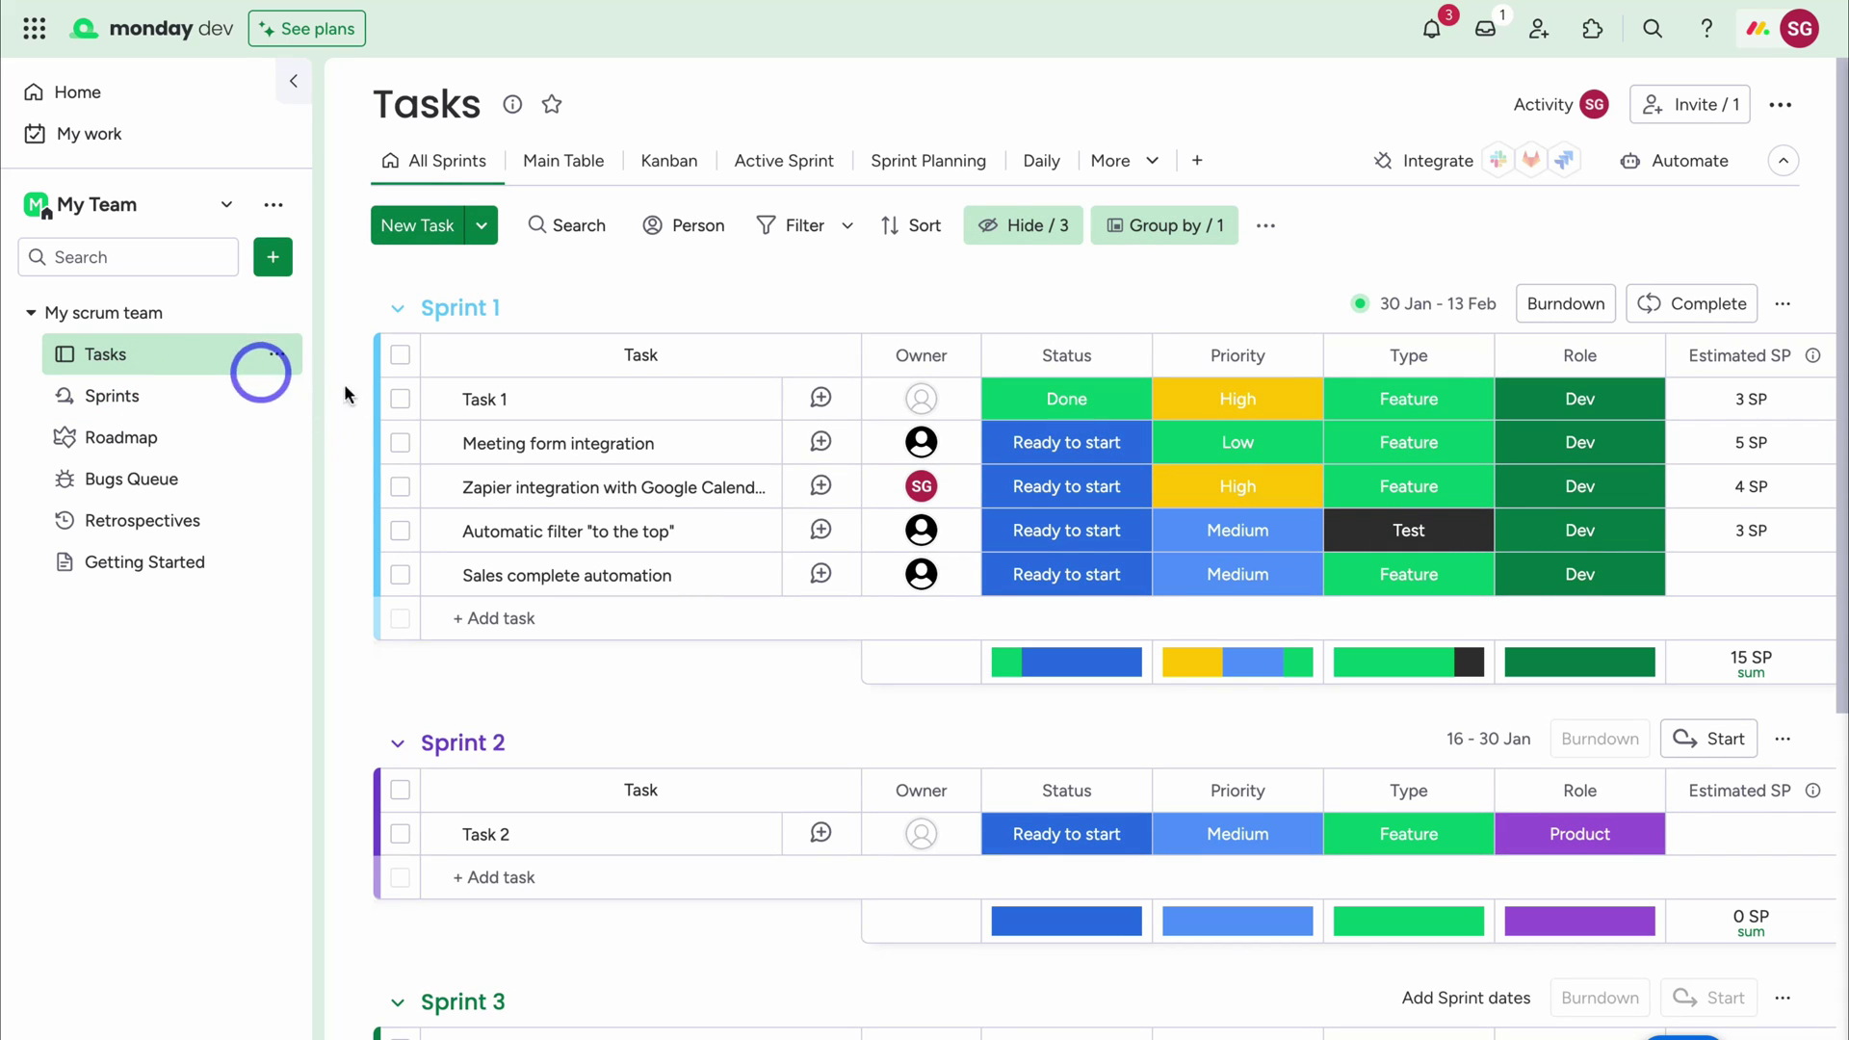
{"action": "scroll", "coordinate": [557, 443], "scroll_direction": "down", "scroll_amount": 5}
{"action": "scroll", "coordinate": [549, 472], "scroll_direction": "down", "scroll_amount": 1}
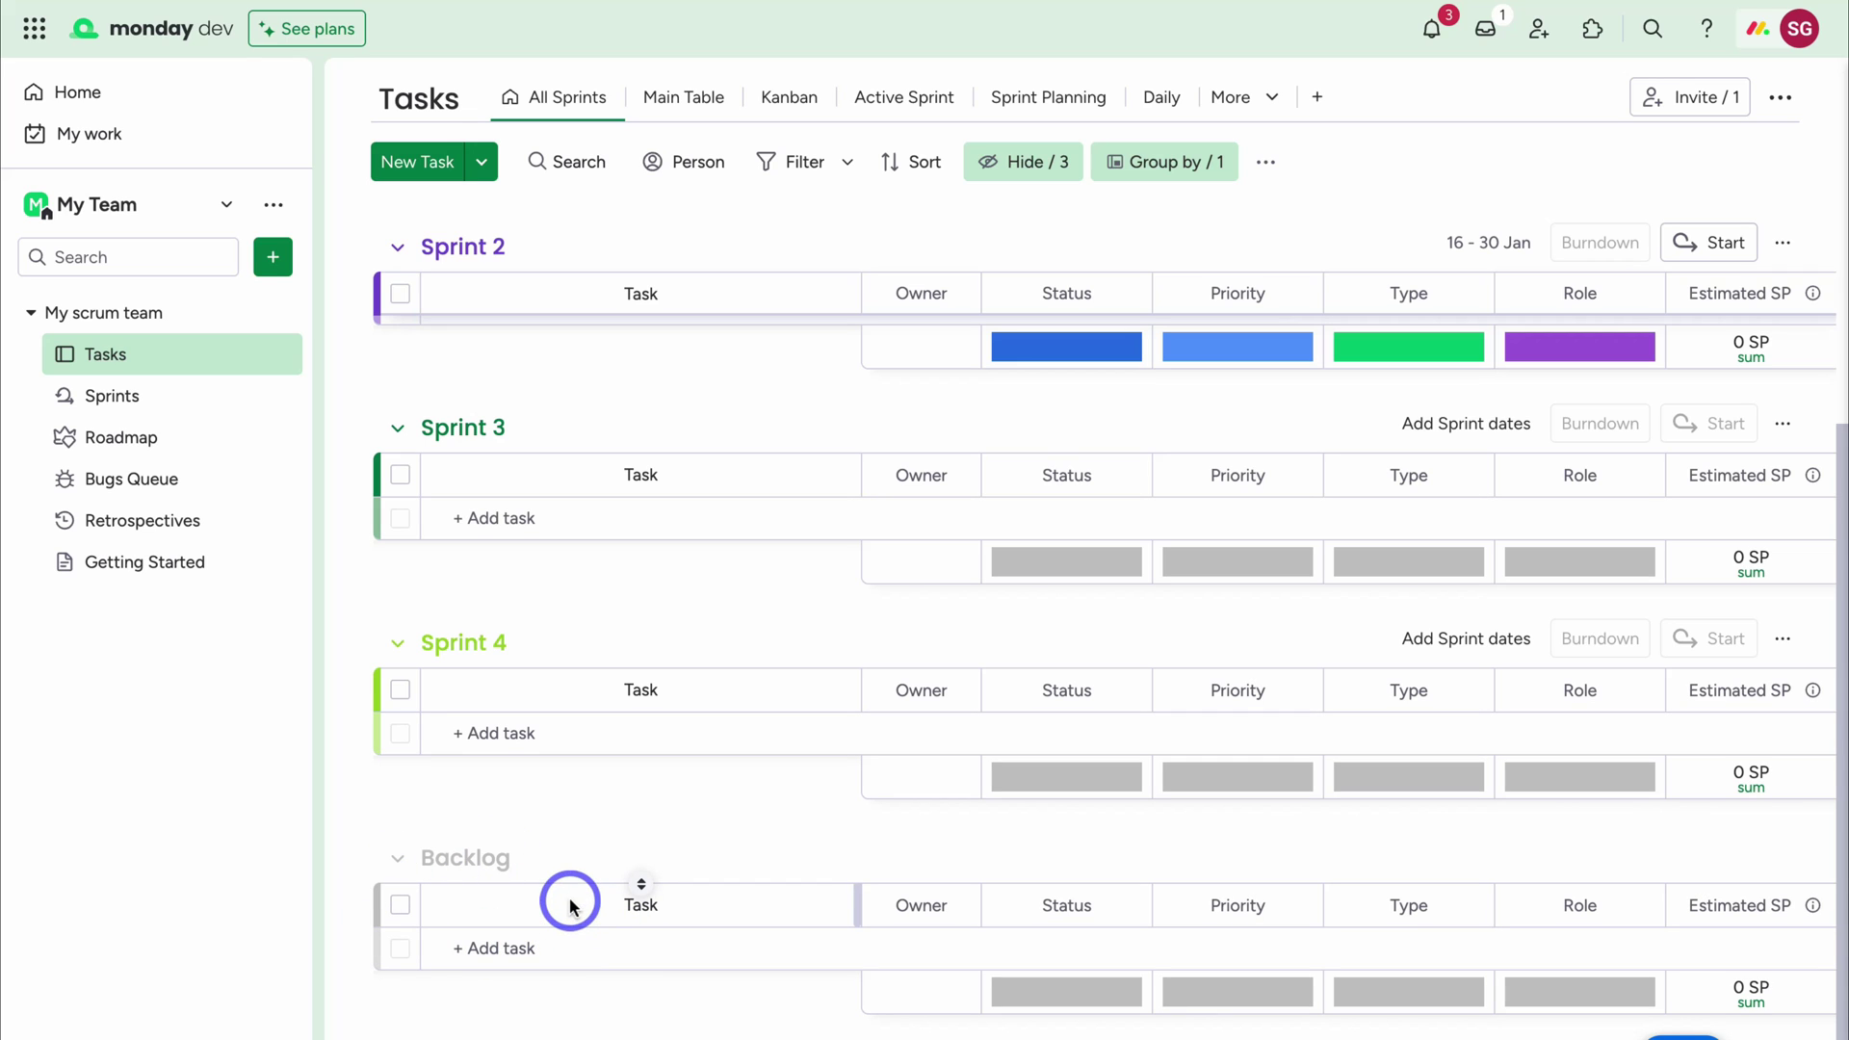
{"action": "scroll", "coordinate": [500, 714], "scroll_direction": "up", "scroll_amount": 2}
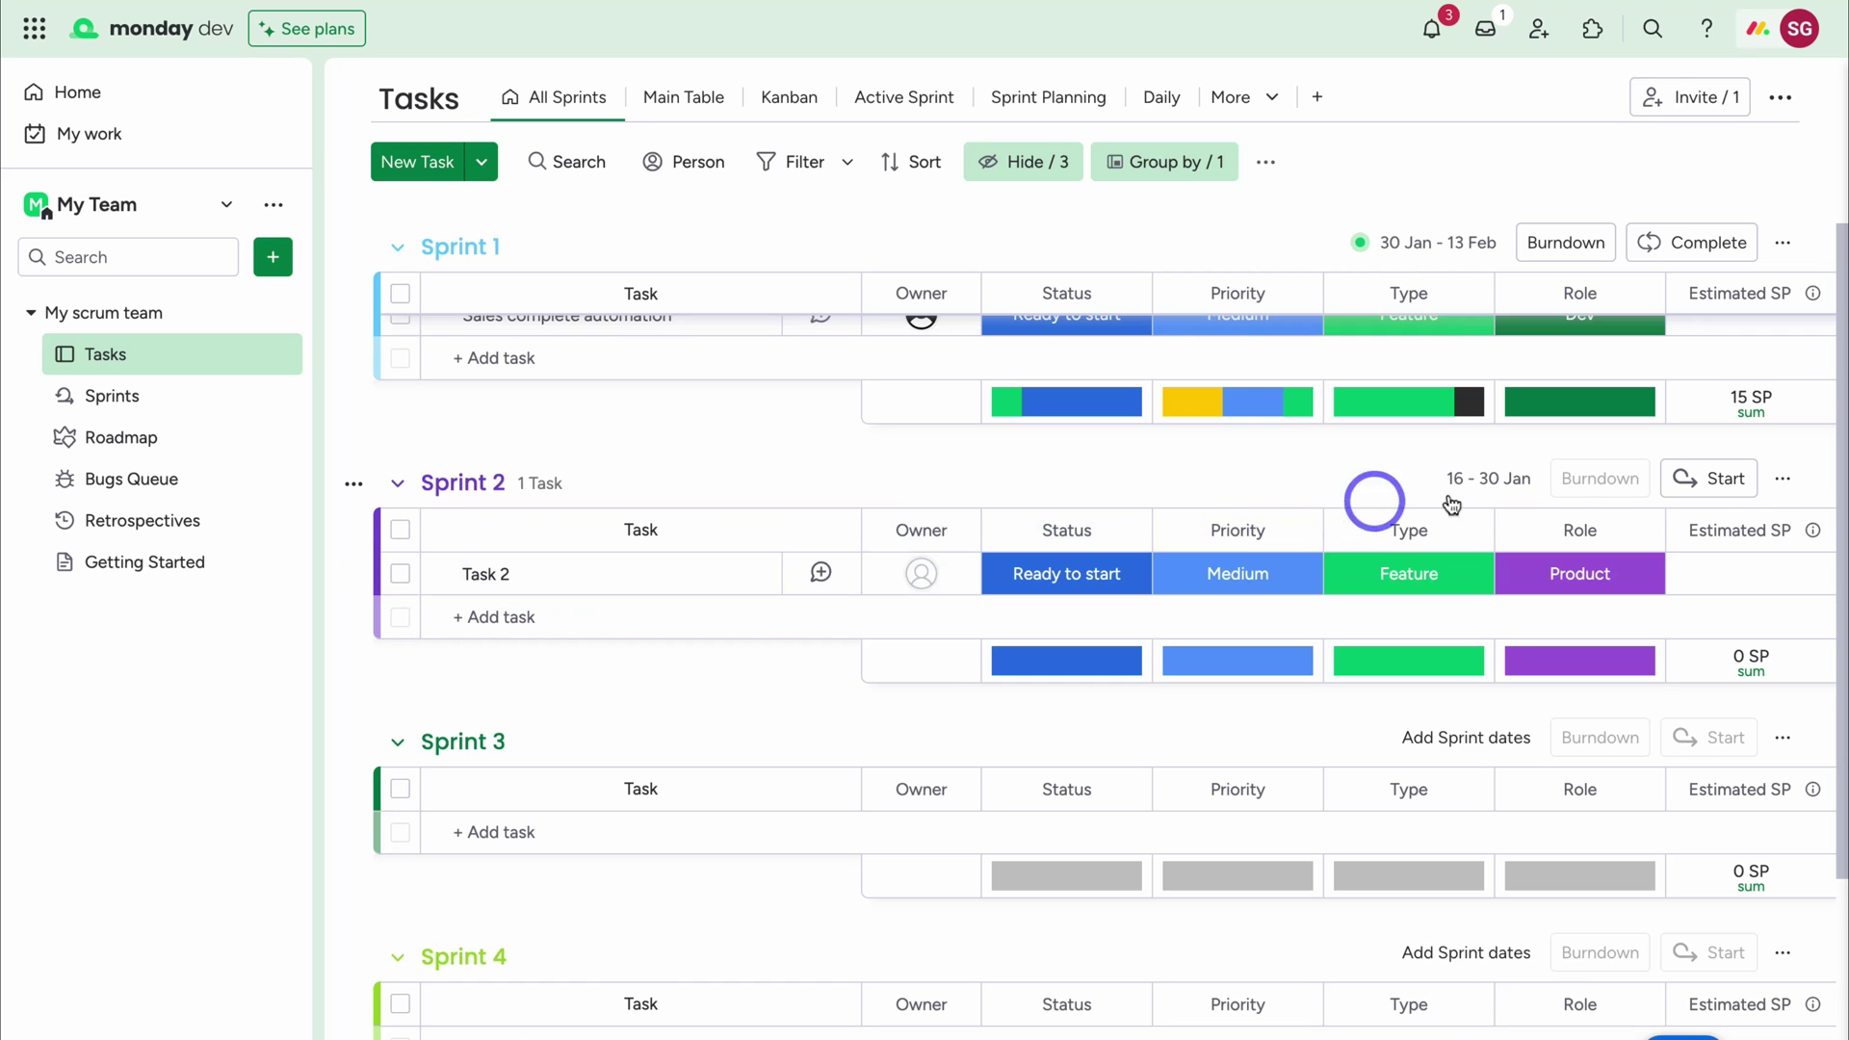
{"action": "scroll", "coordinate": [1673, 481], "scroll_direction": "up", "scroll_amount": 3}
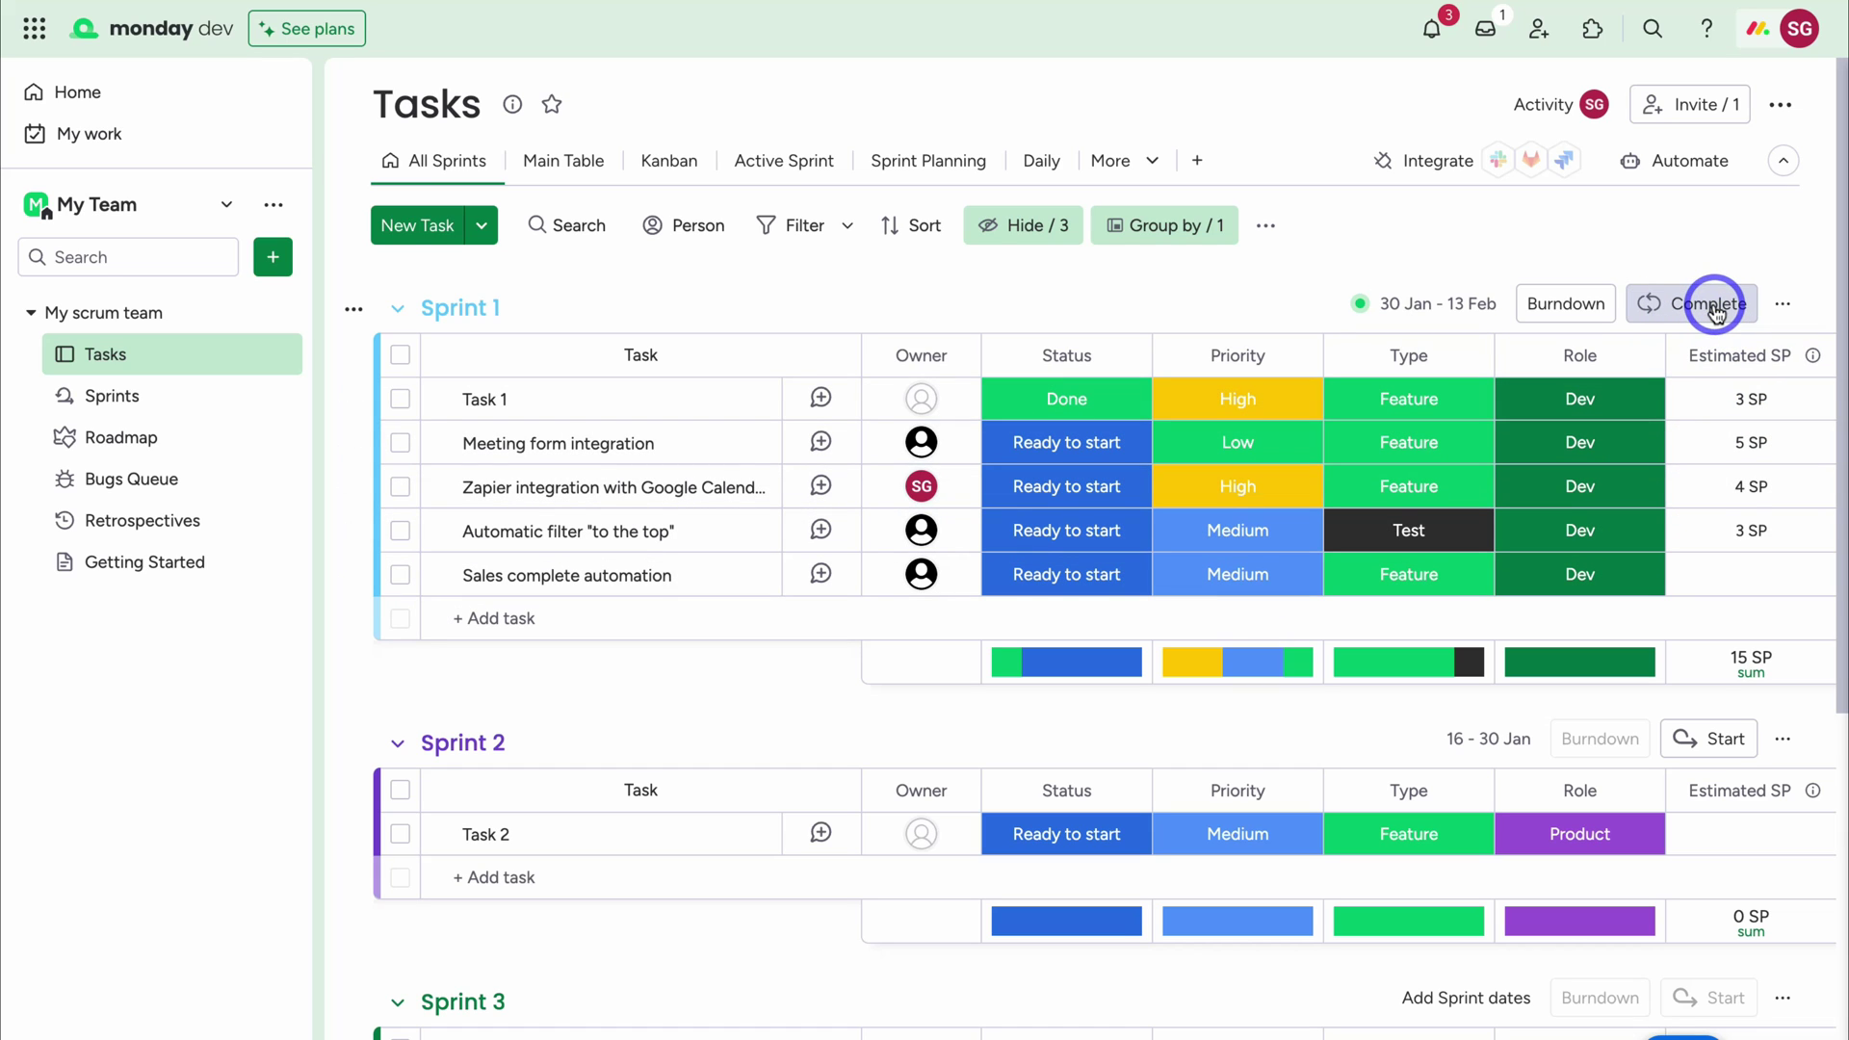
{"action": "scroll", "coordinate": [1712, 350], "scroll_direction": "right", "scroll_amount": 10}
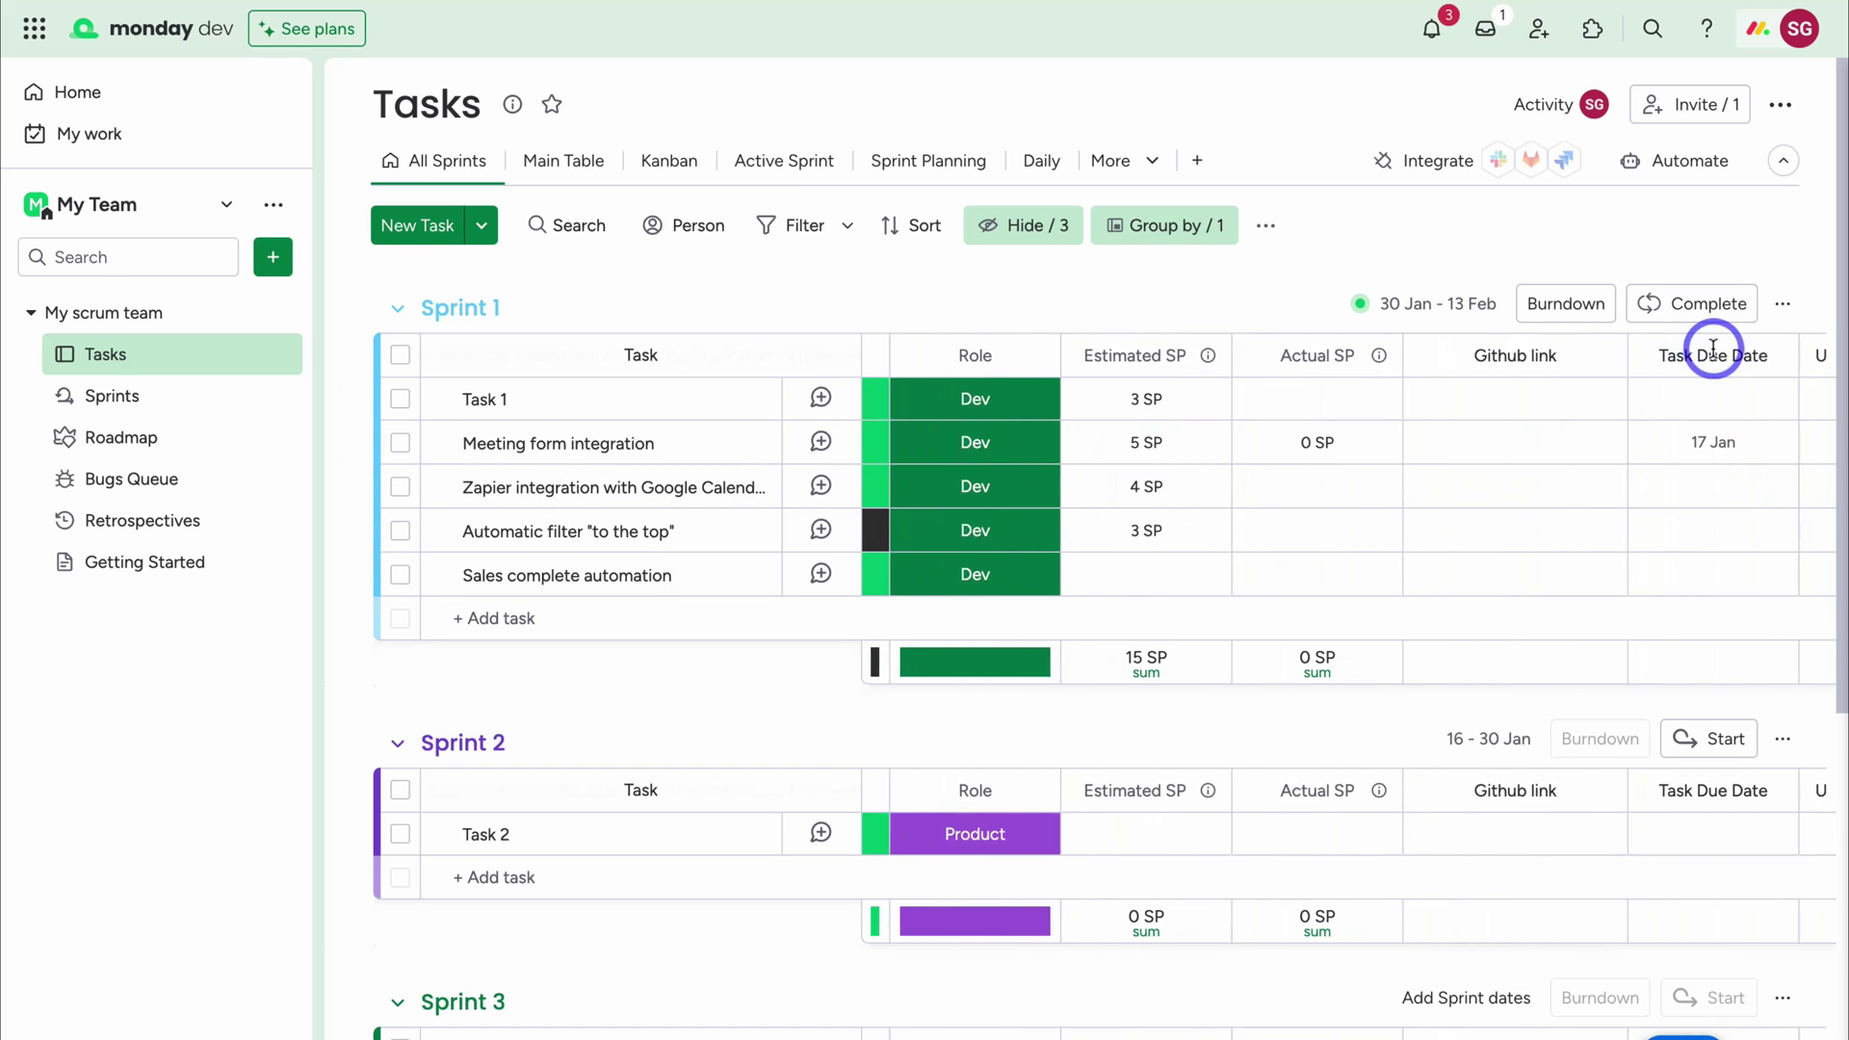
{"action": "scroll", "coordinate": [1713, 356], "scroll_direction": "right", "scroll_amount": 5}
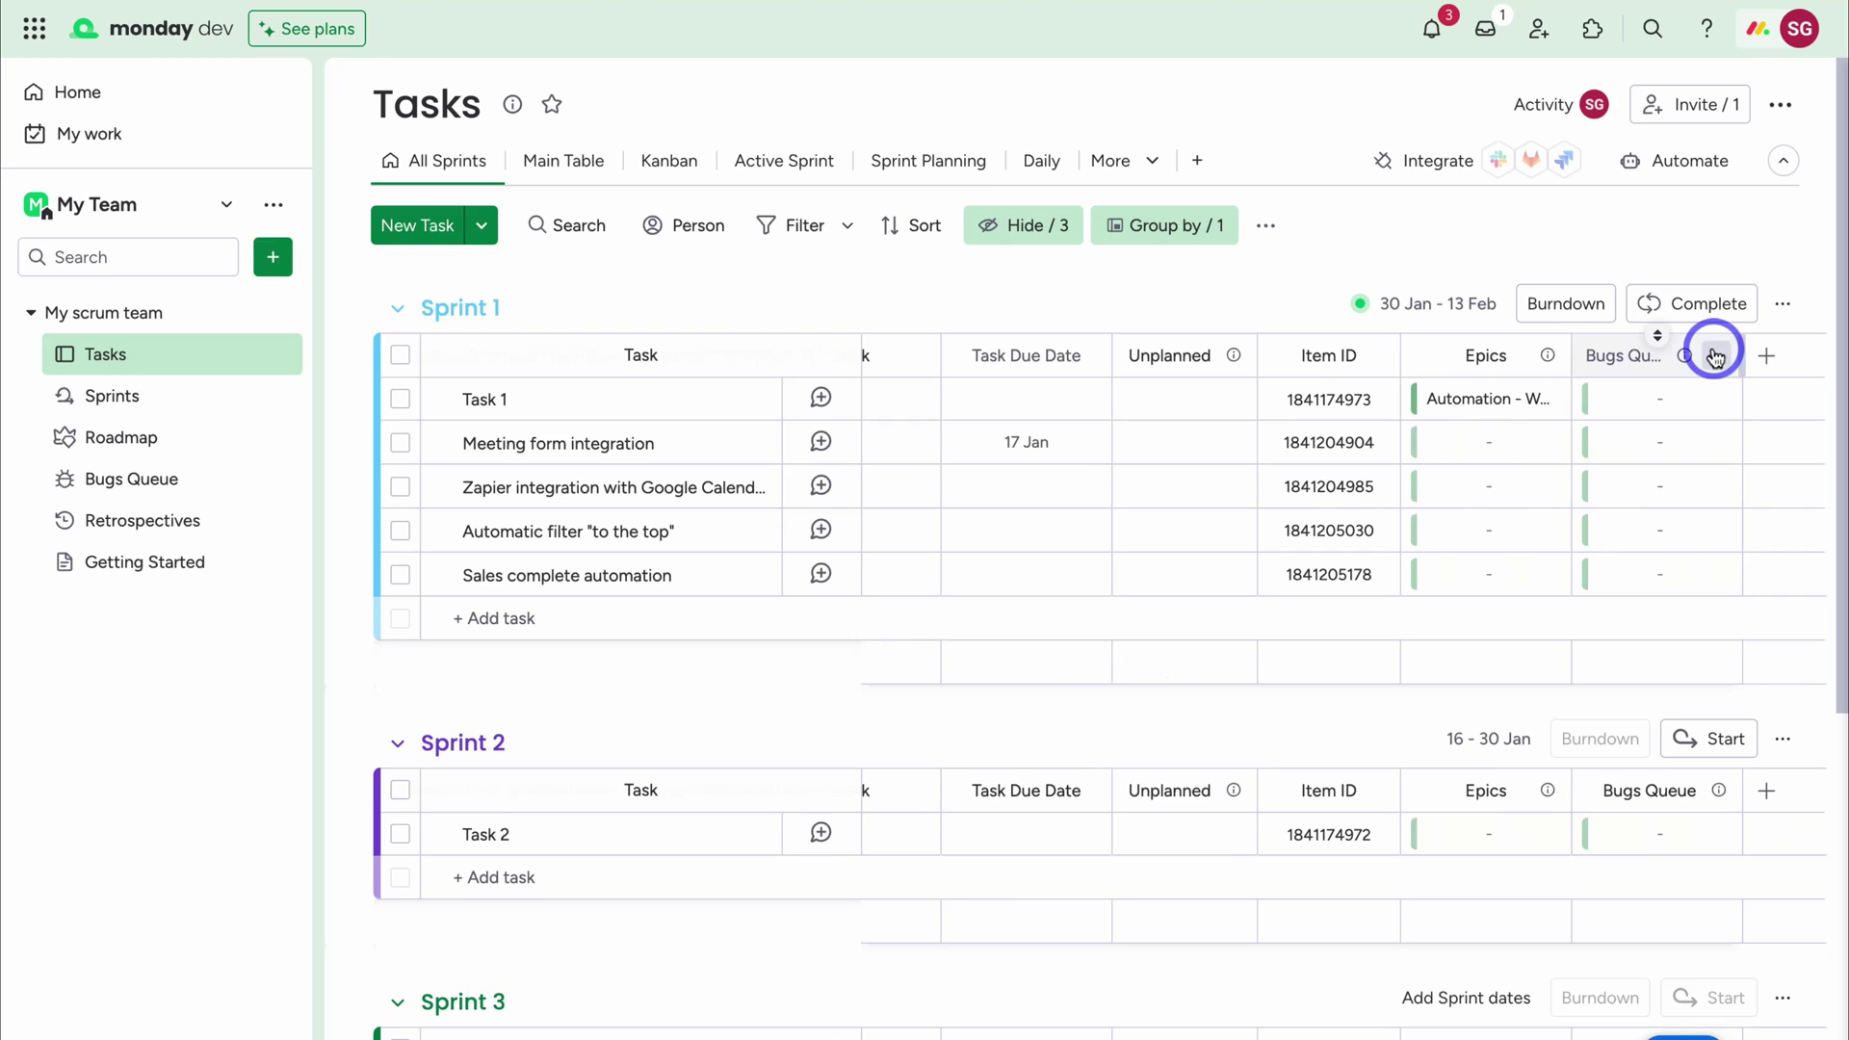
Add a Dependency column to the sprint tables, then switch to the Bugs Queue board
{"action": "left_click", "coordinate": [1767, 356]}
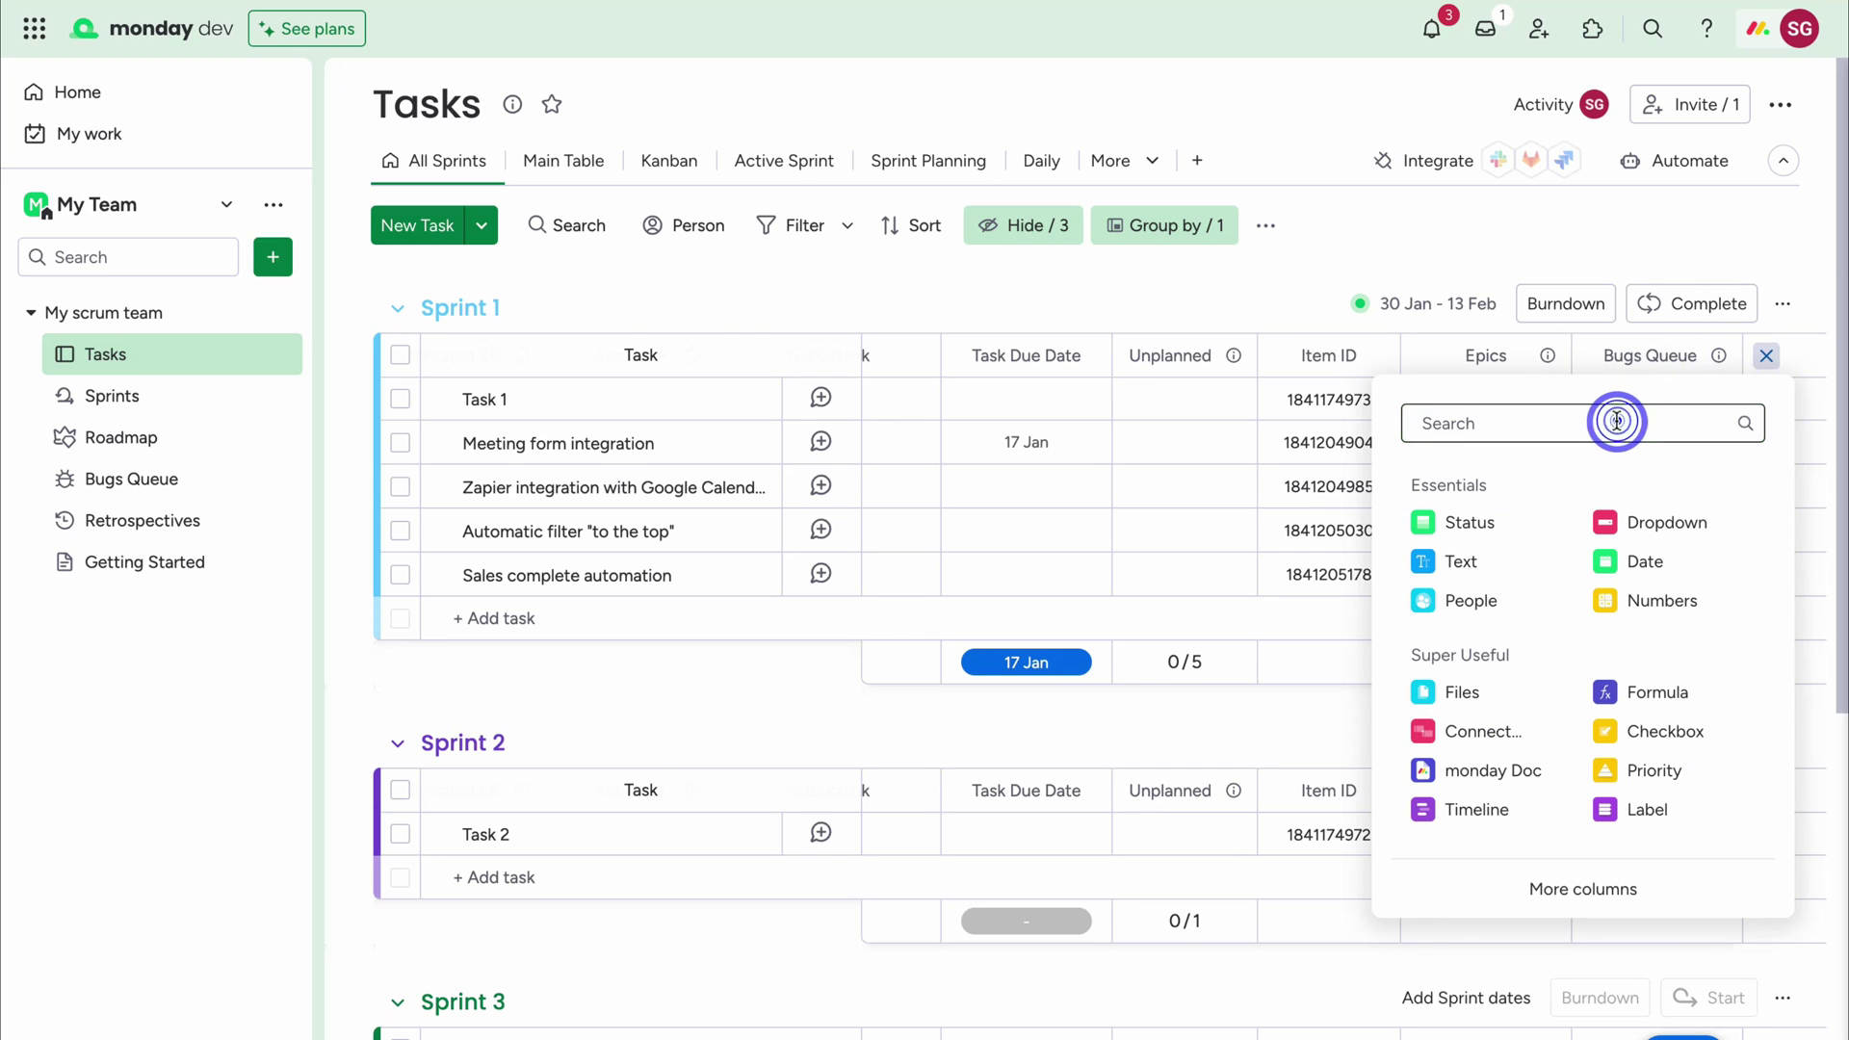
{"action": "type", "text": "de"}
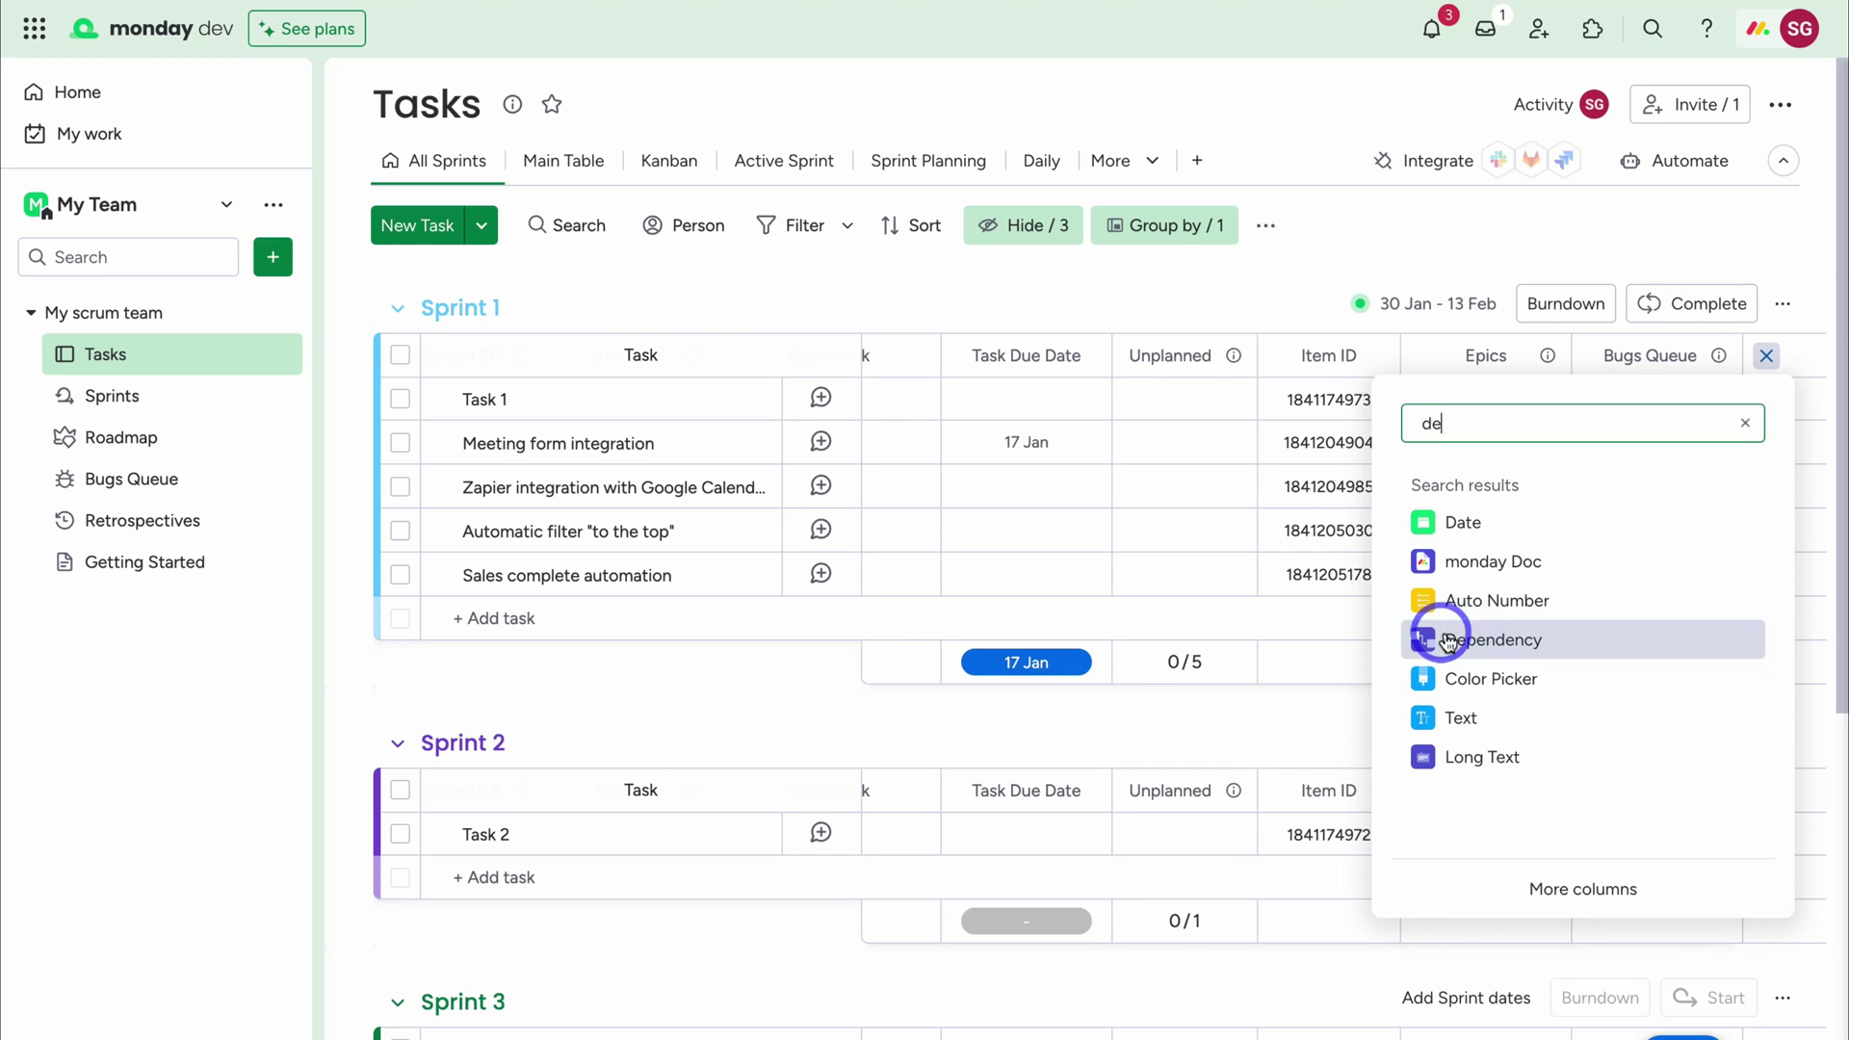
{"action": "left_click", "coordinate": [1552, 640]}
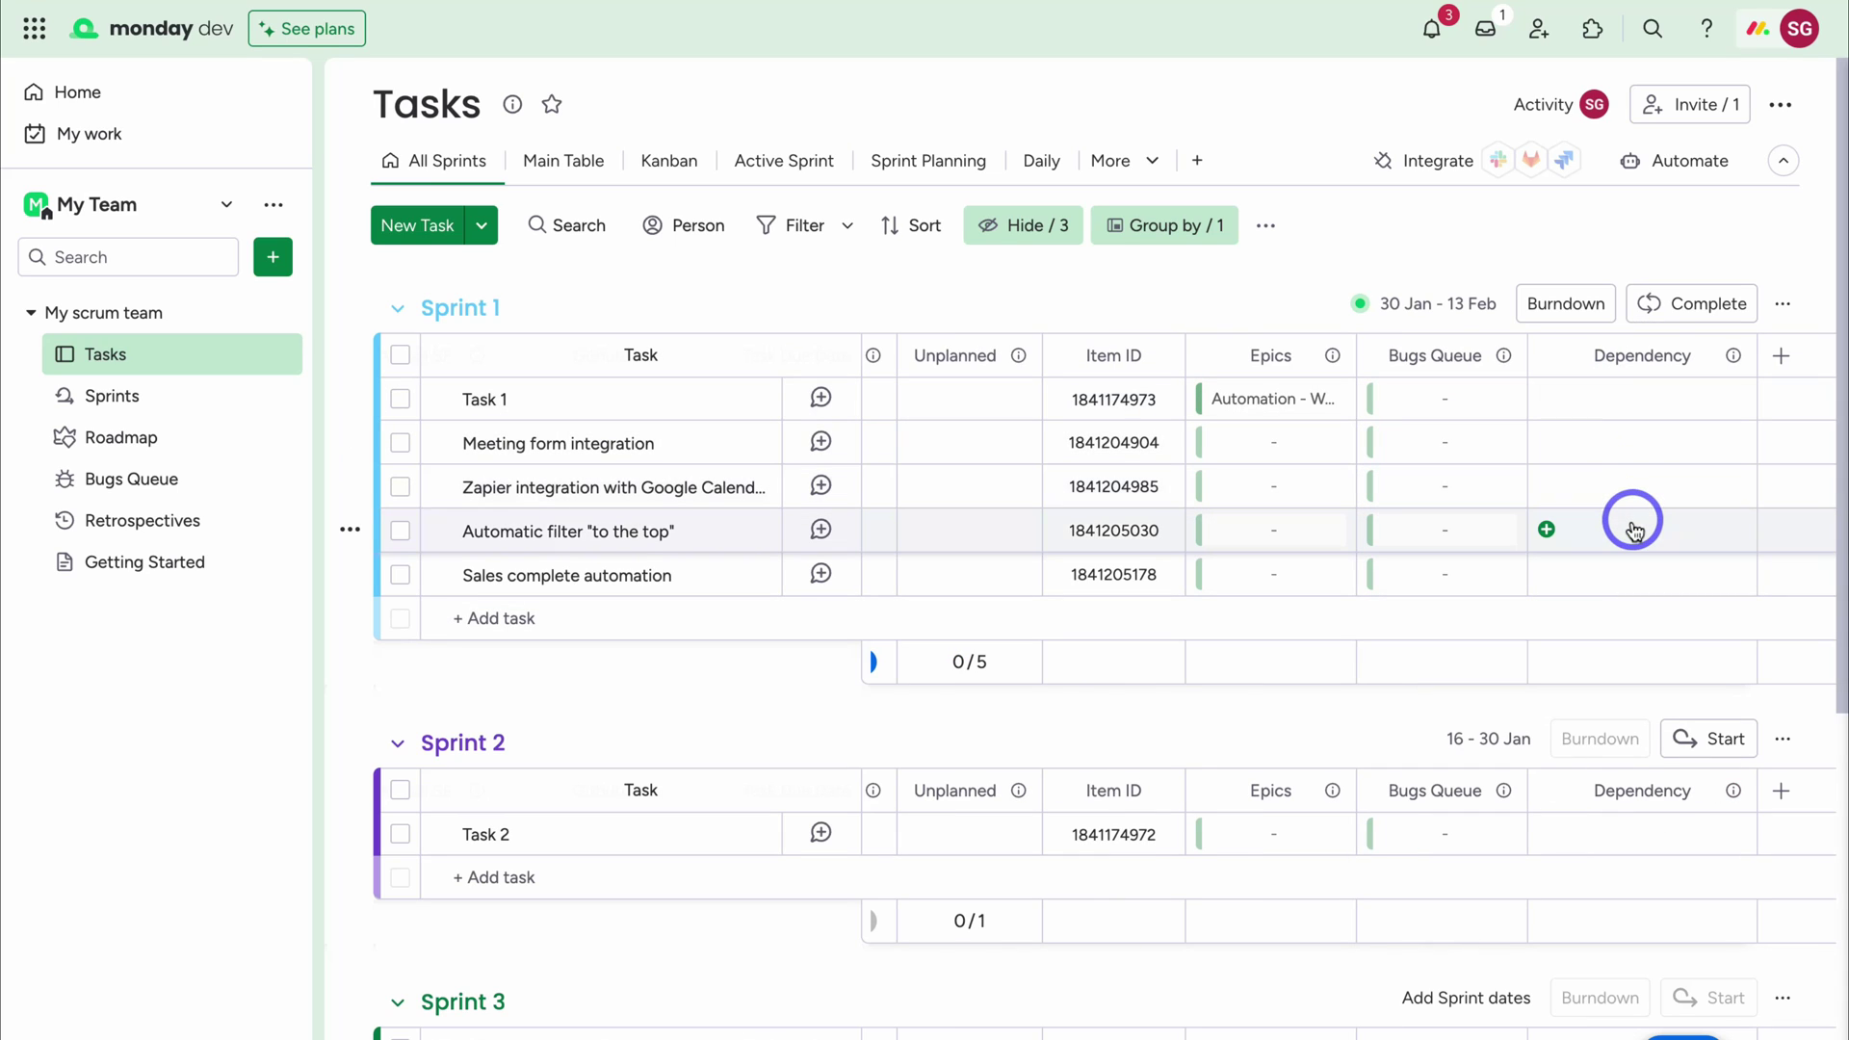
{"action": "scroll", "coordinate": [1605, 413], "scroll_direction": "down", "scroll_amount": 1}
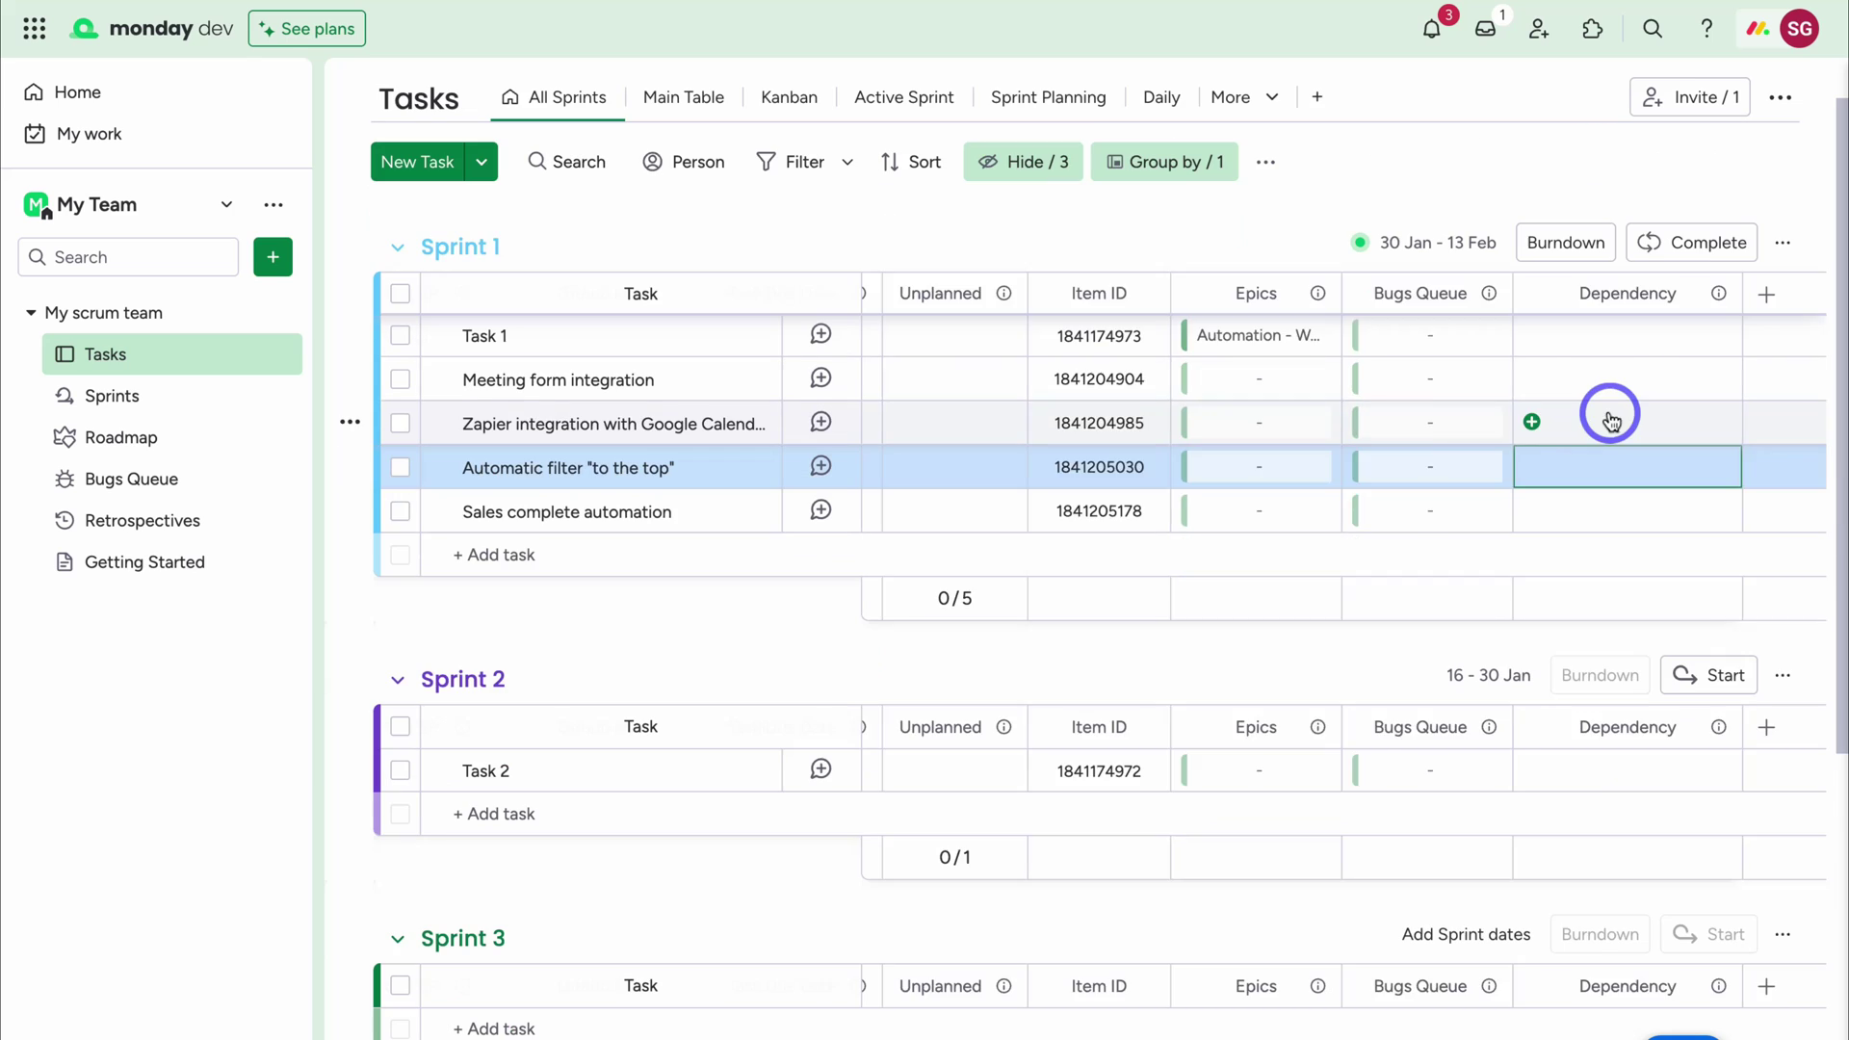
{"action": "scroll", "coordinate": [1349, 433], "scroll_direction": "left", "scroll_amount": 10}
{"action": "scroll", "coordinate": [1216, 442], "scroll_direction": "left", "scroll_amount": 5}
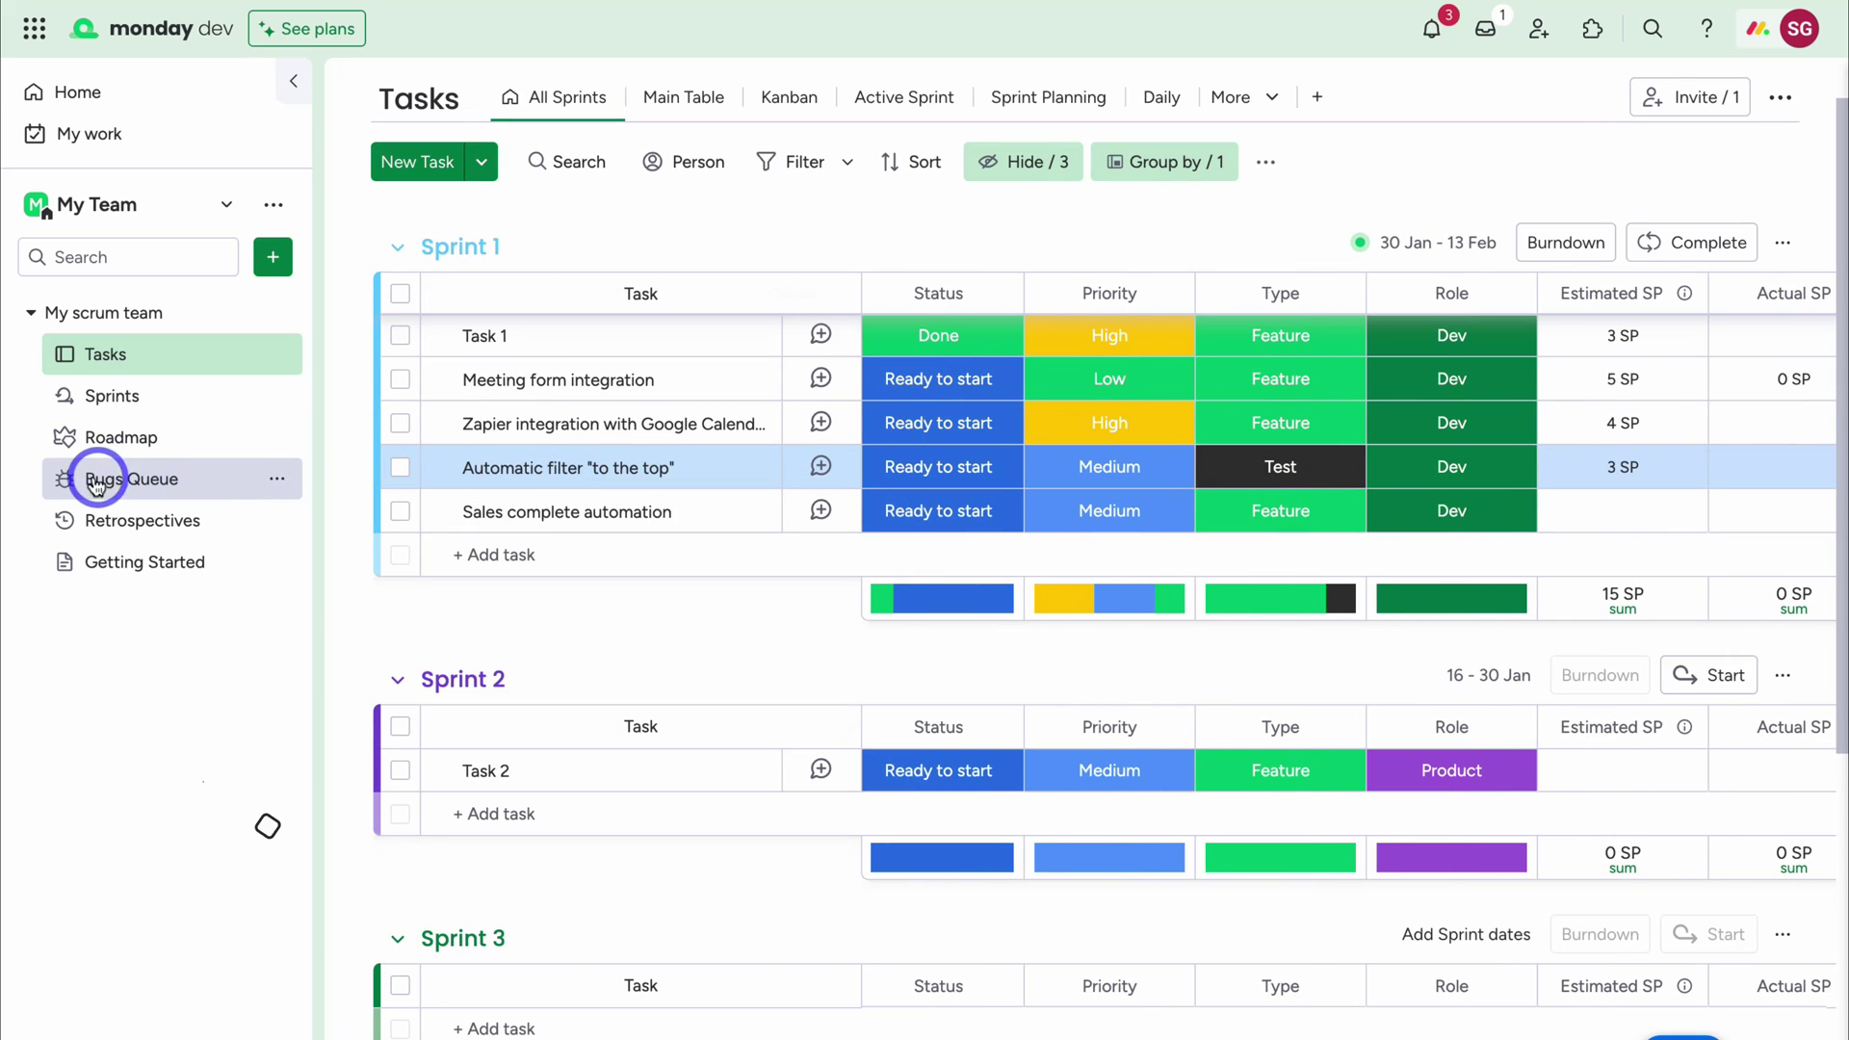
{"action": "left_click", "coordinate": [213, 480]}
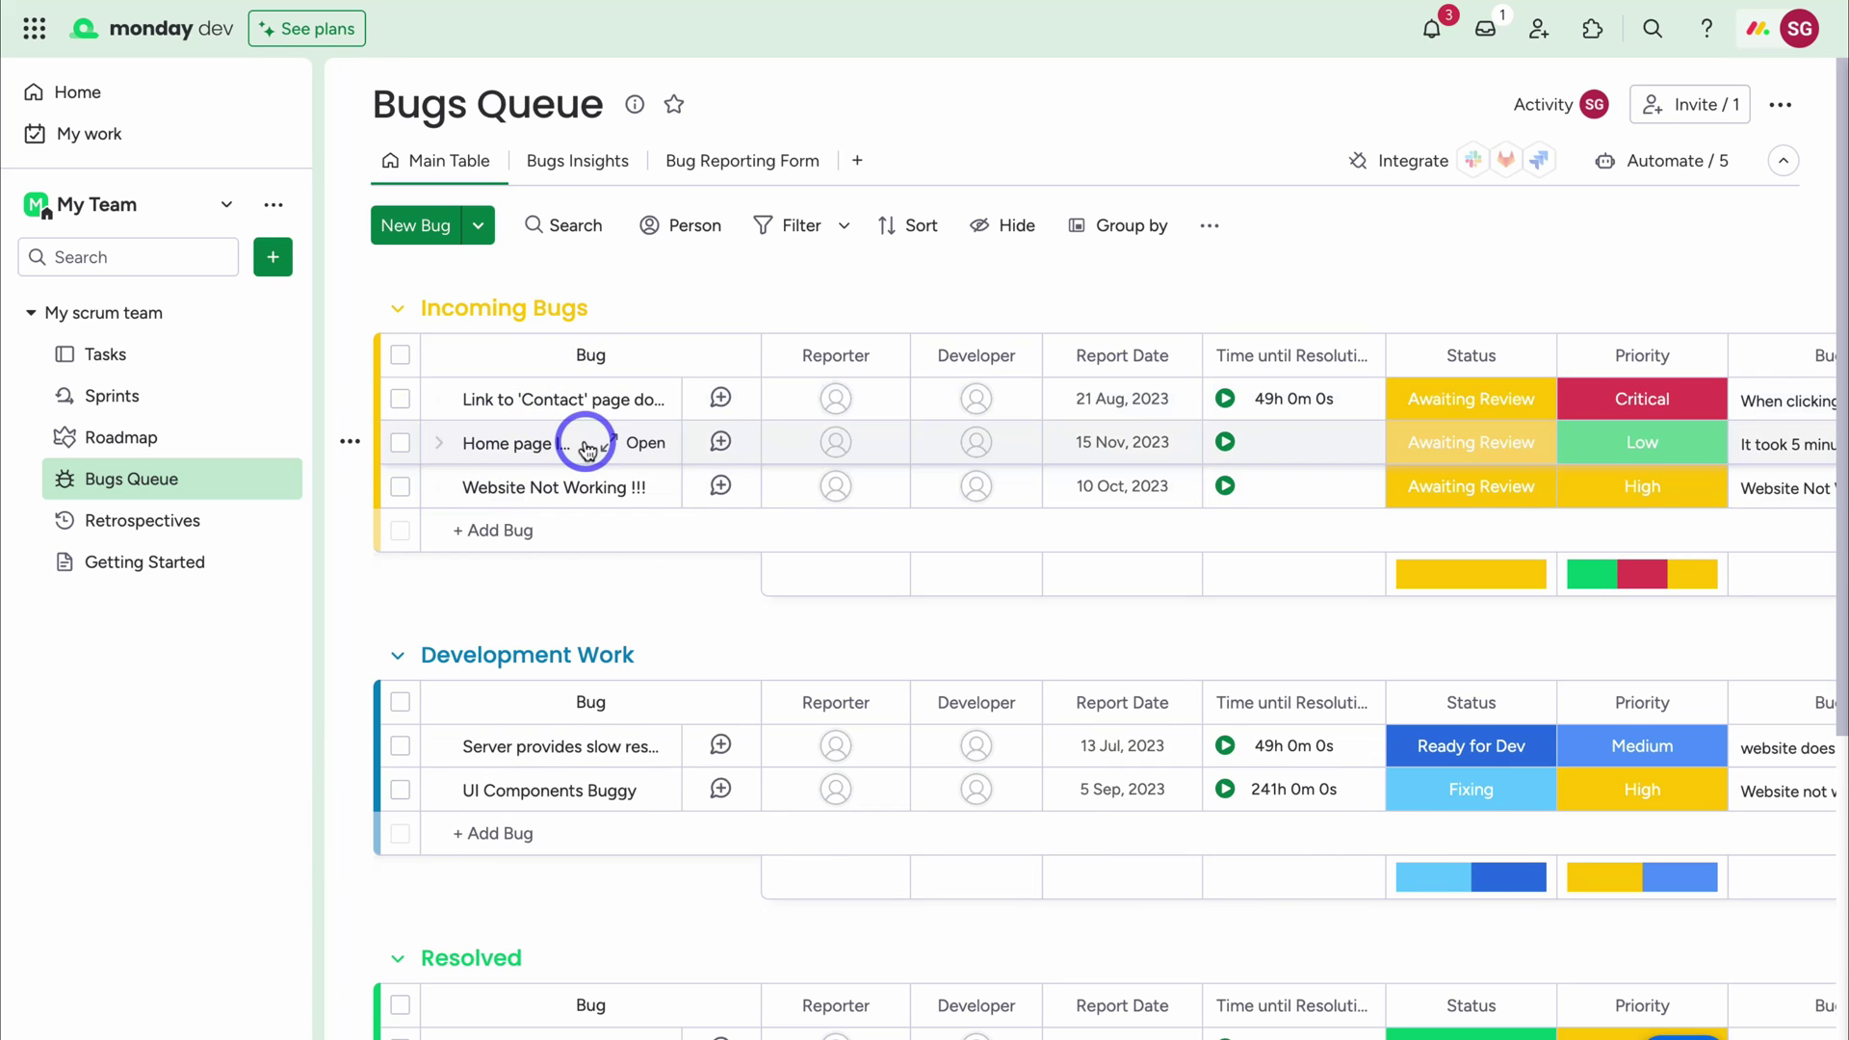
Scroll through the Bugs Queue groups, including Resolved and Development Work
{"action": "scroll", "coordinate": [578, 429], "scroll_direction": "down", "scroll_amount": 5}
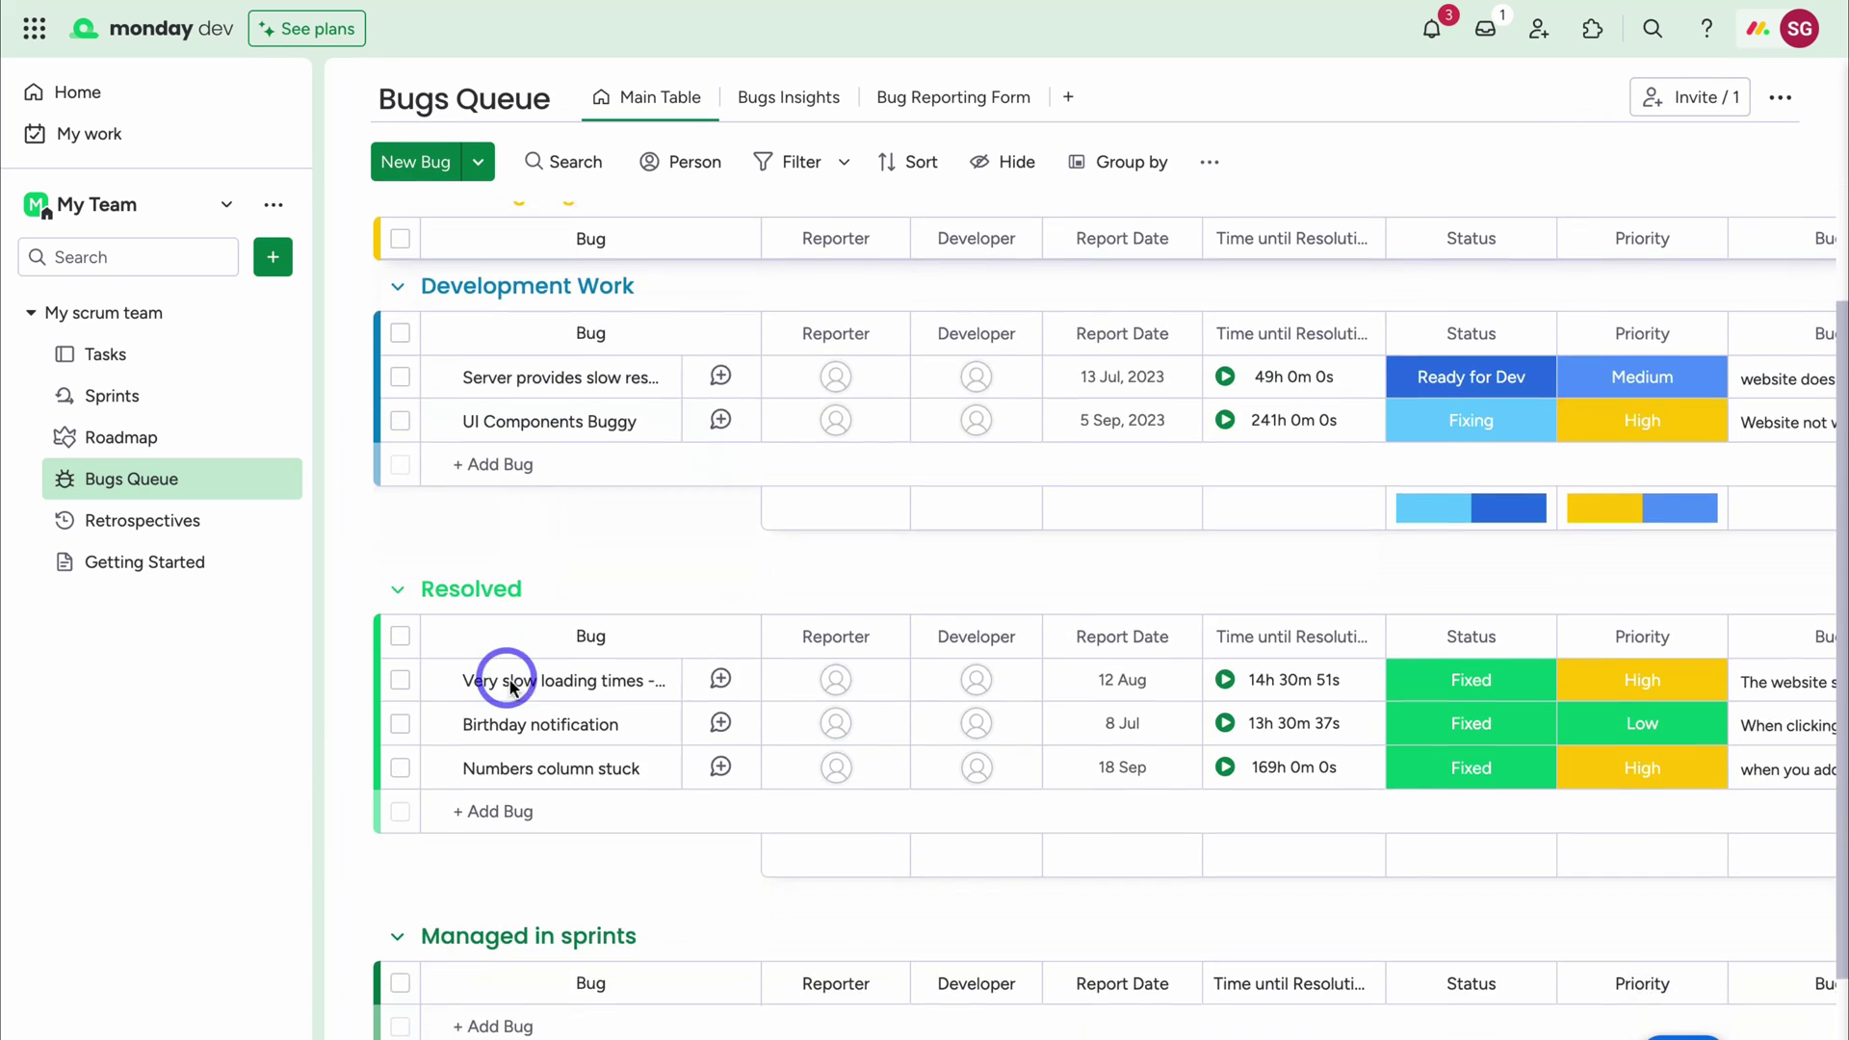
{"action": "left_click", "coordinate": [507, 572]}
{"action": "scroll", "coordinate": [521, 578], "scroll_direction": "up", "scroll_amount": 3}
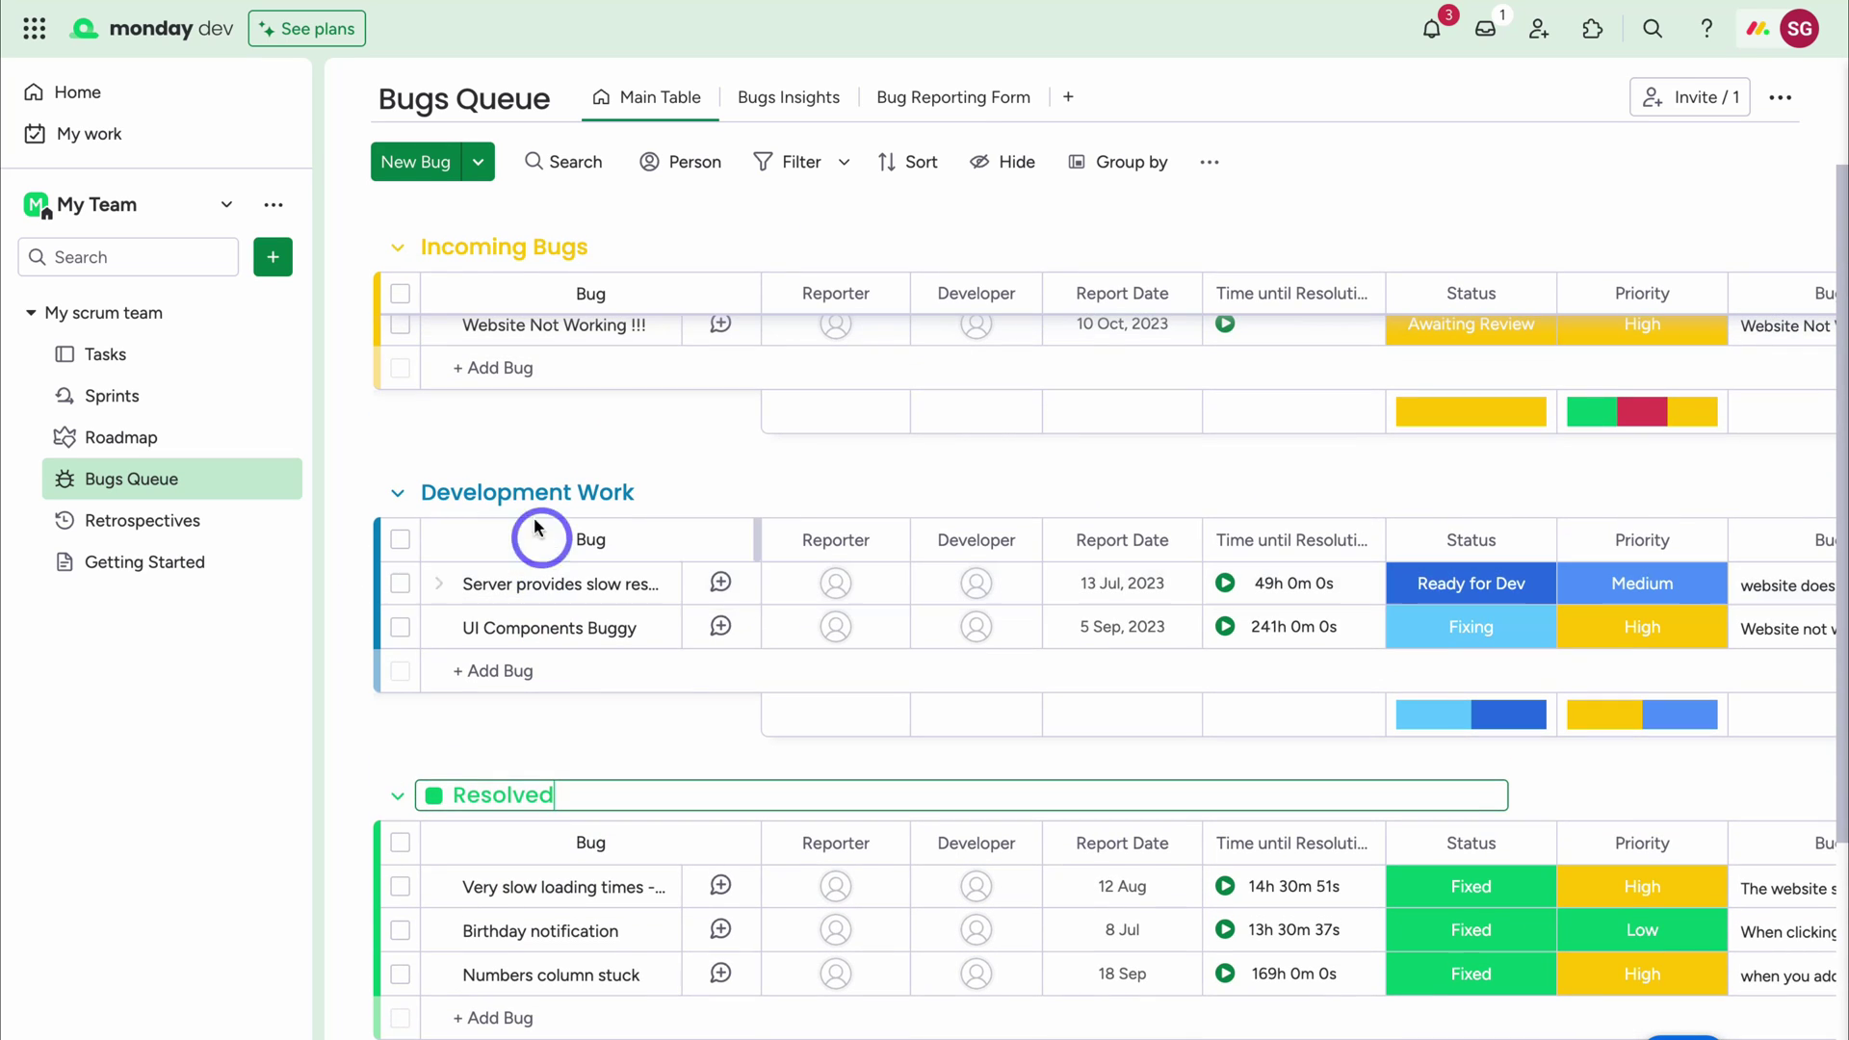
{"action": "left_click", "coordinate": [528, 494]}
{"action": "scroll", "coordinate": [529, 497], "scroll_direction": "up", "scroll_amount": 3}
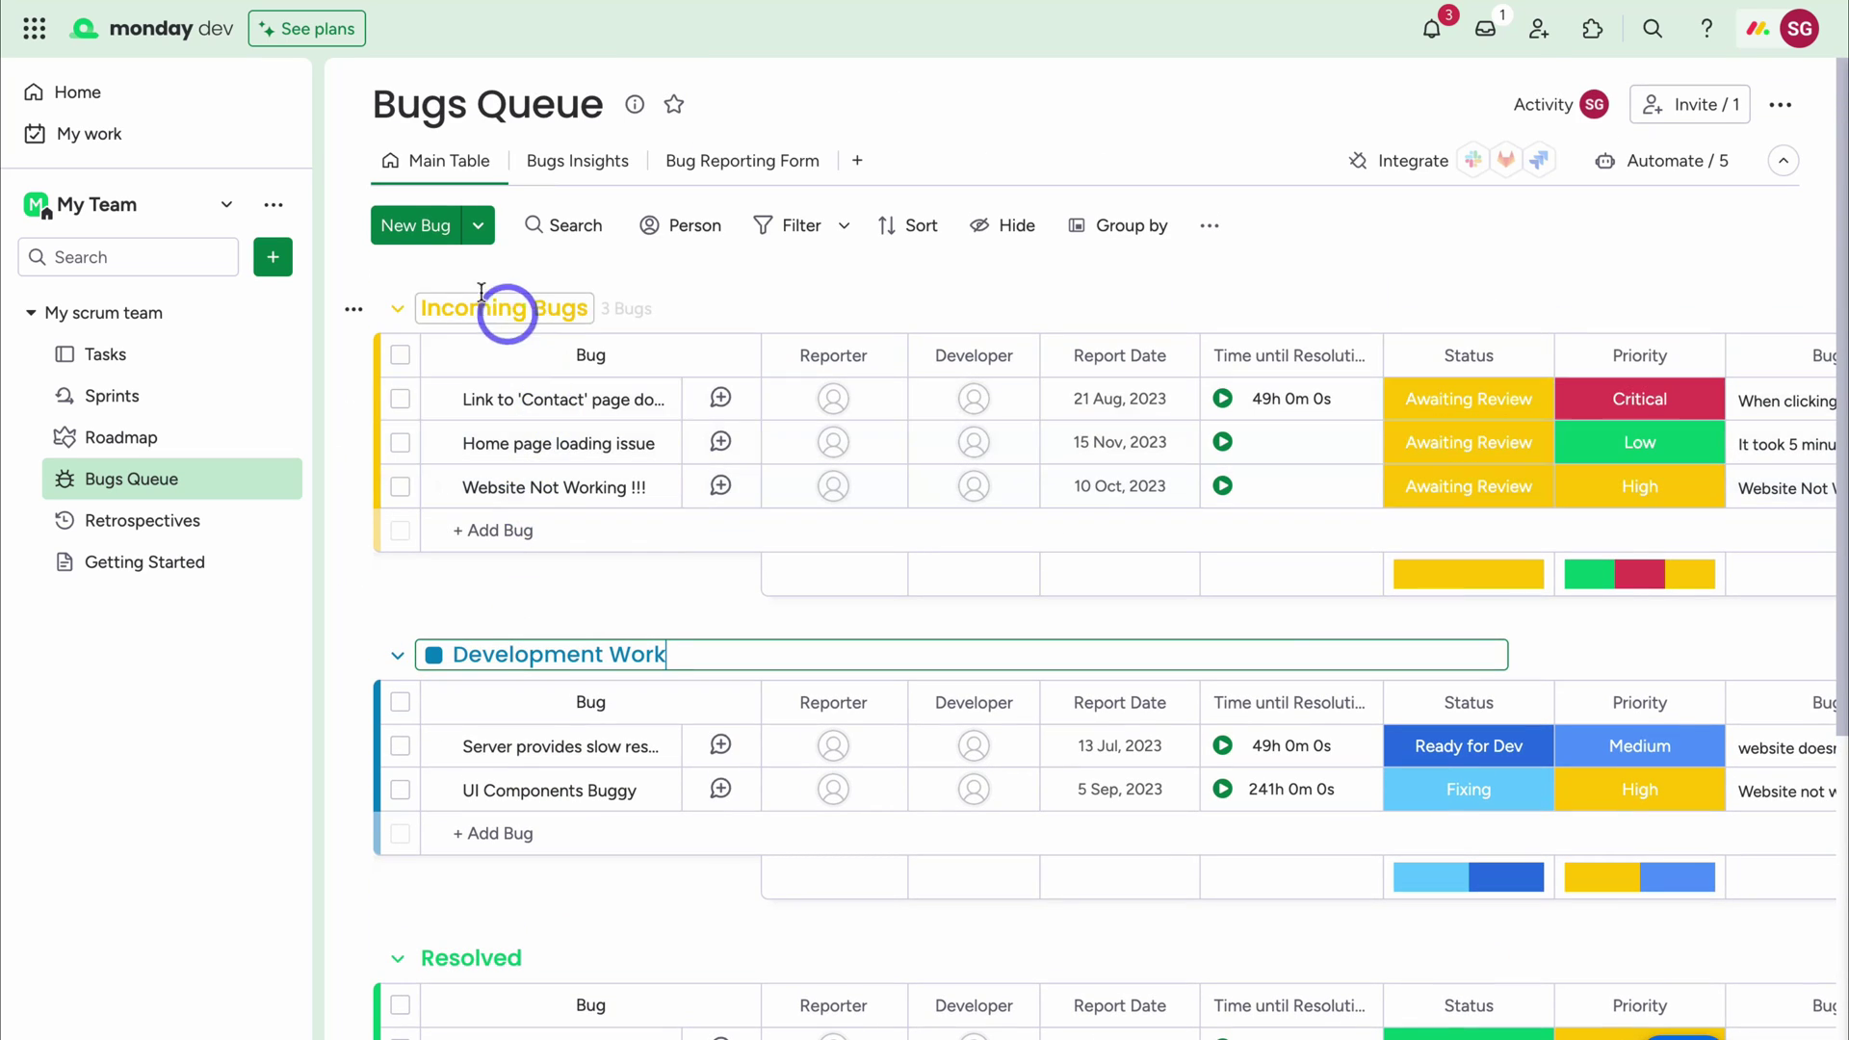
{"action": "left_click", "coordinate": [401, 236]}
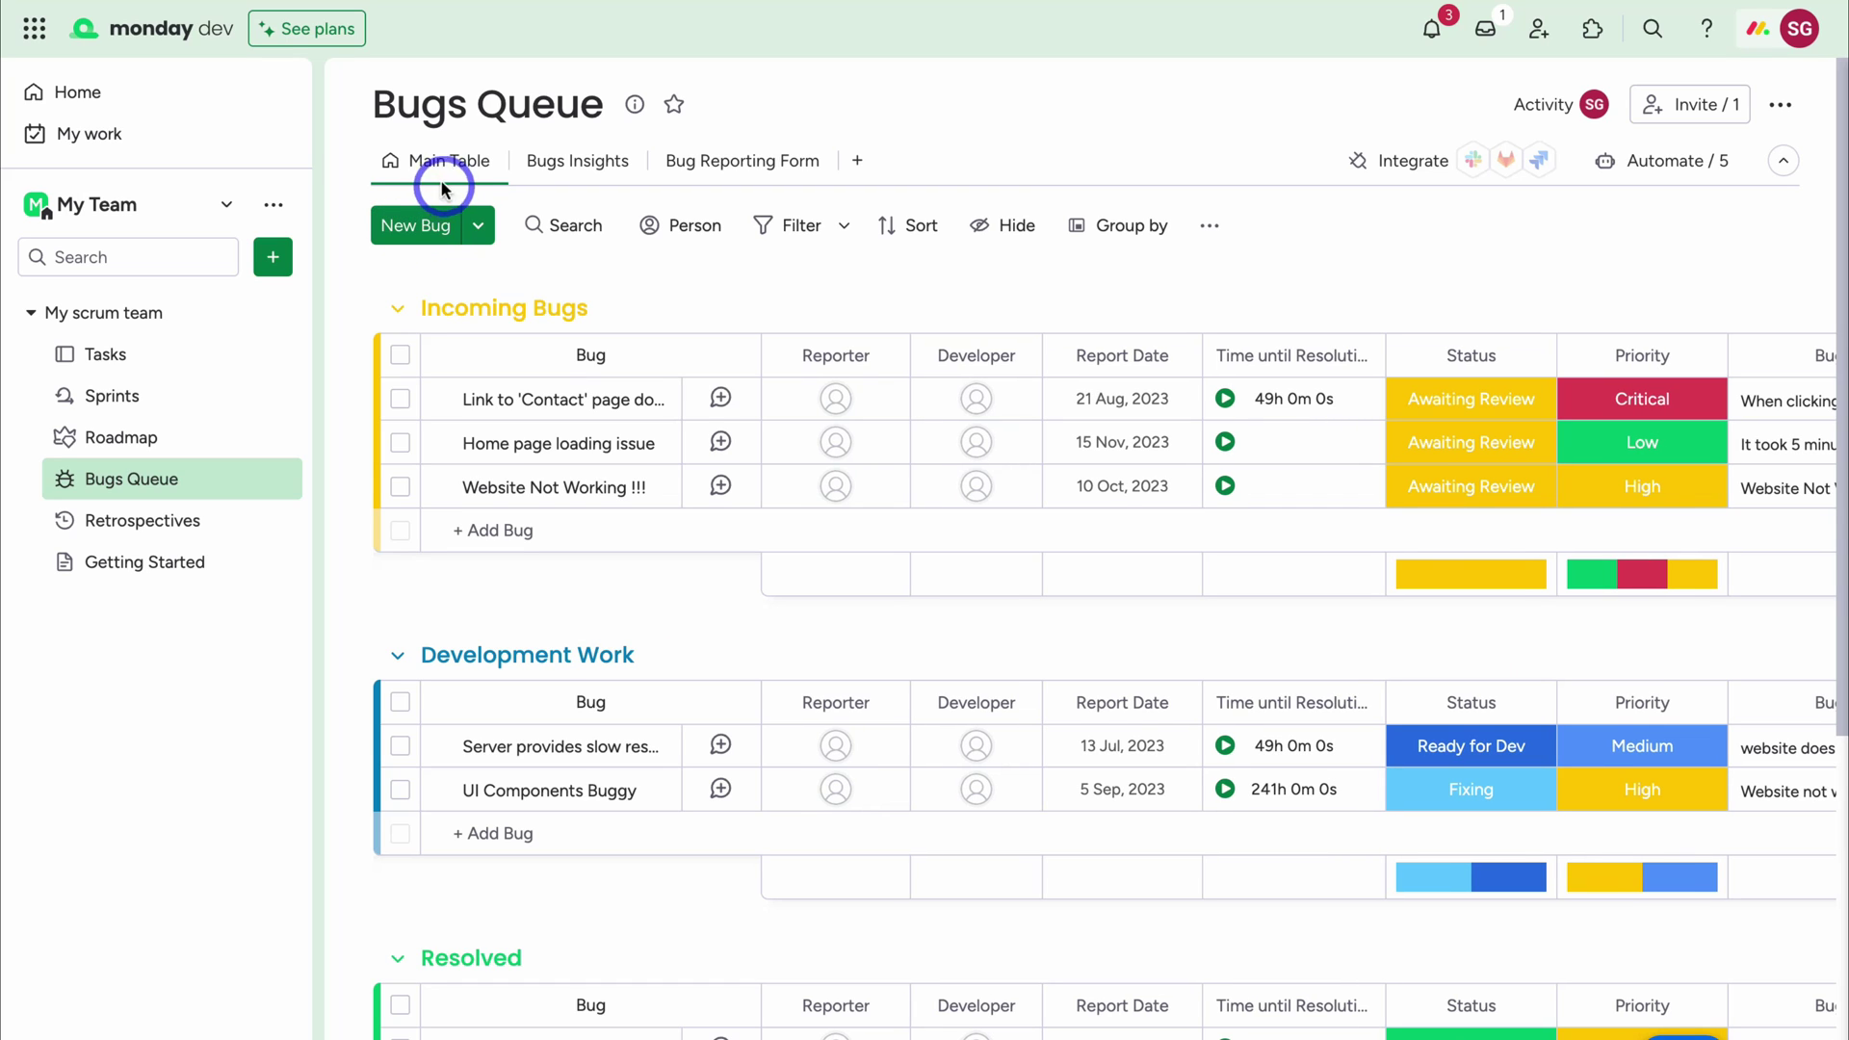
Look over the charts on the Bugs Insights dashboard
{"action": "left_click", "coordinate": [564, 164]}
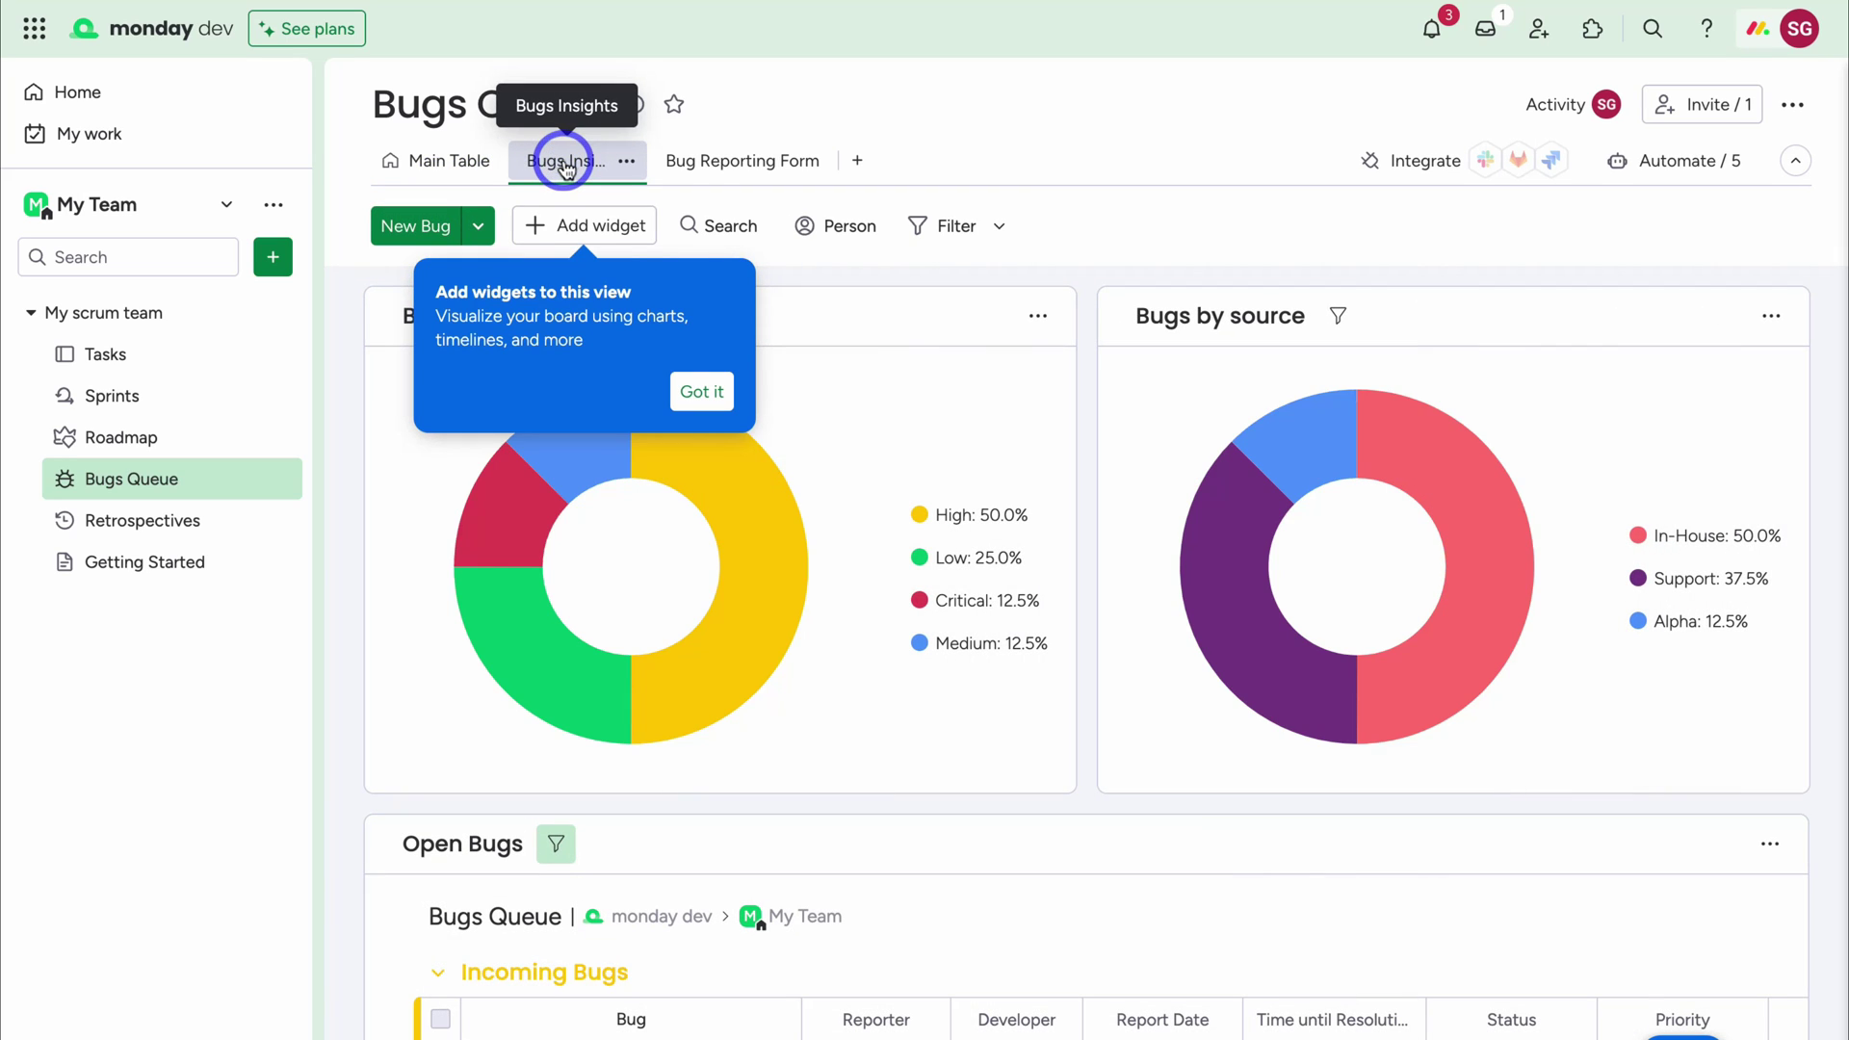
{"action": "left_click_drag", "start_coordinate": [1077, 416], "coordinate": [1405, 441]}
{"action": "scroll", "coordinate": [1404, 441], "scroll_direction": "up", "scroll_amount": 5}
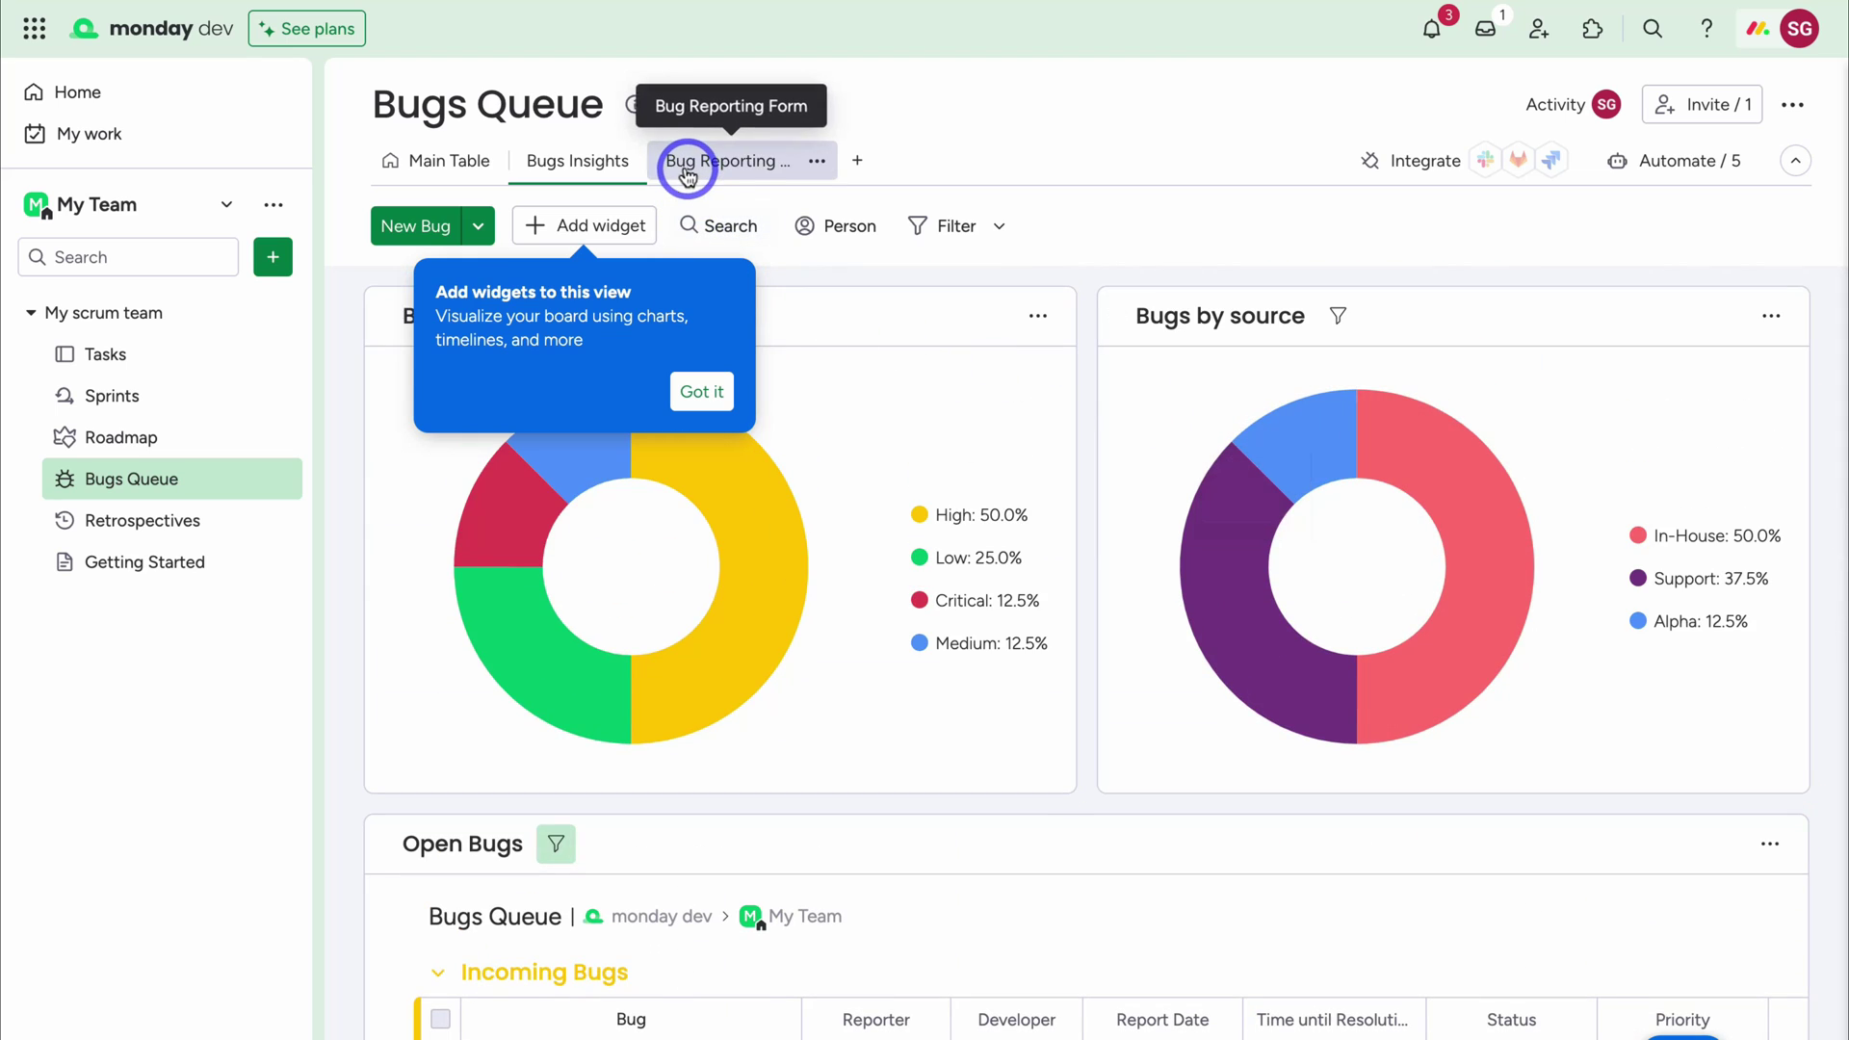
View the empty Bug Reporting Form past its WorkForms intro, then go back to Main Table
{"action": "left_click", "coordinate": [729, 168]}
{"action": "left_click", "coordinate": [730, 162]}
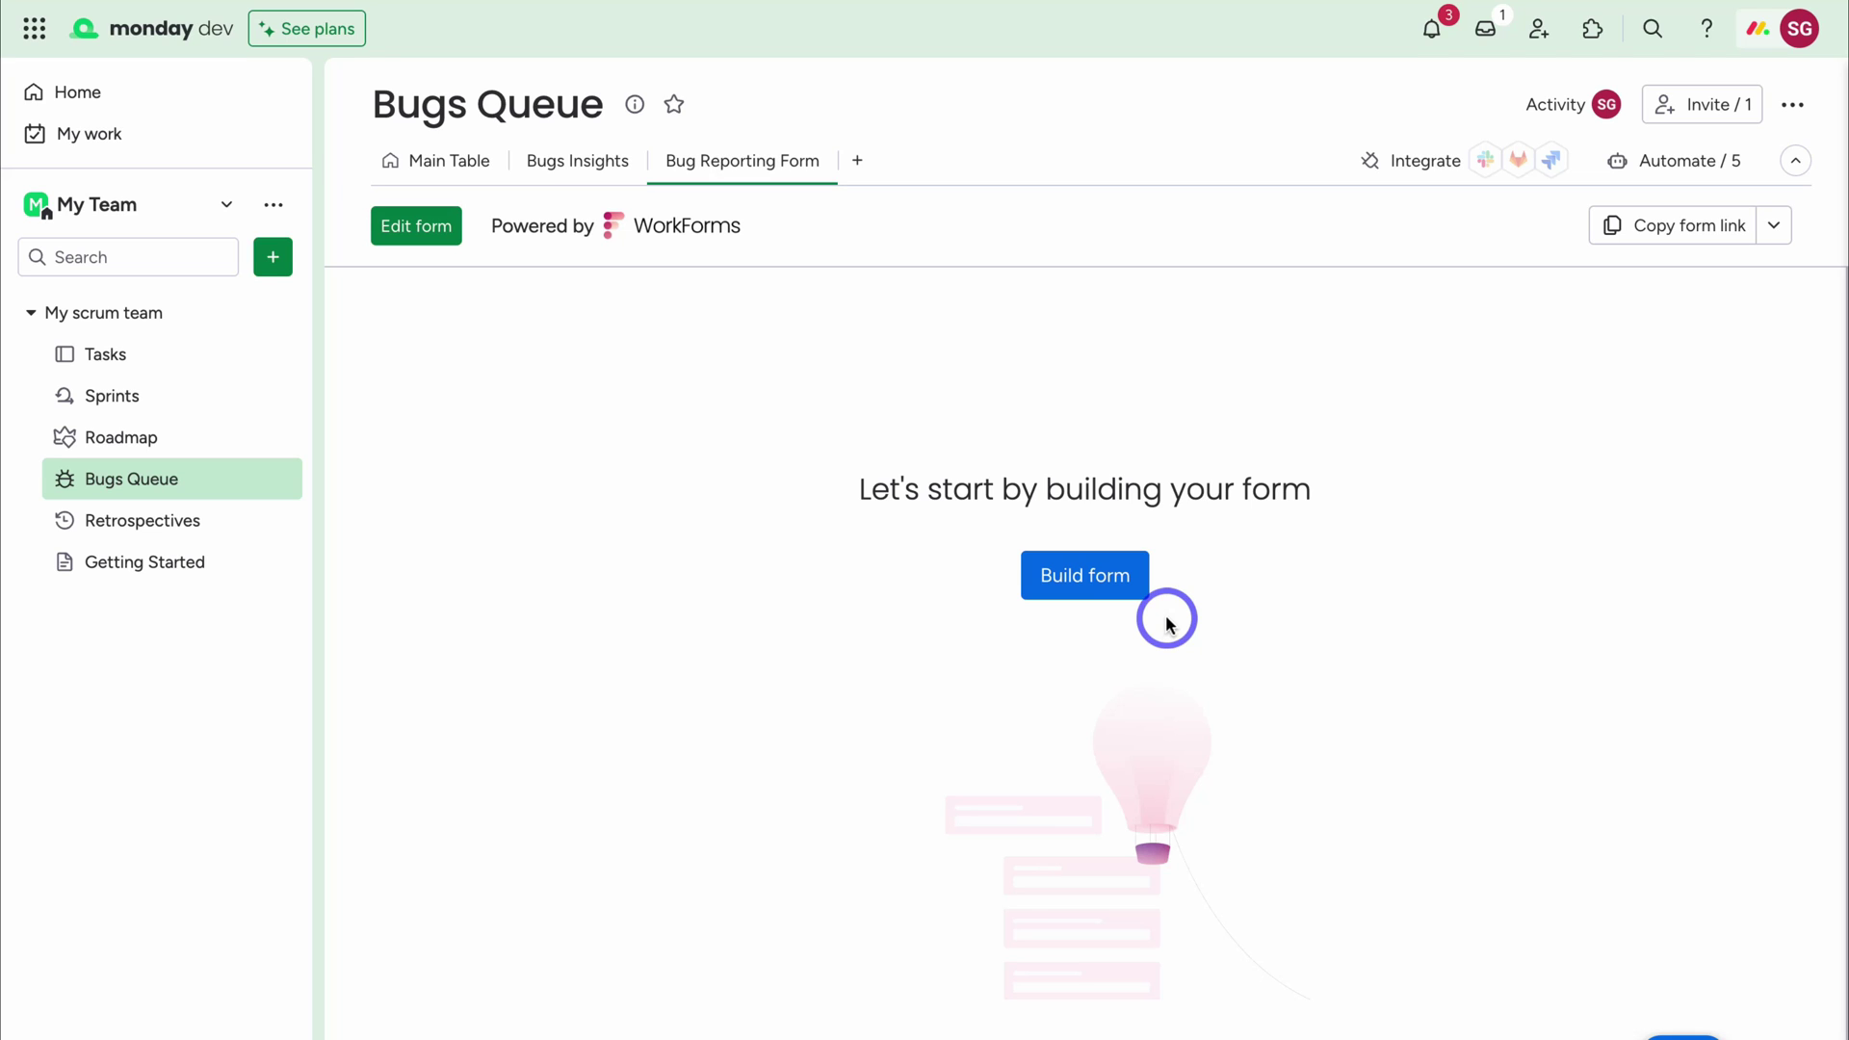
{"action": "left_click", "coordinate": [428, 169]}
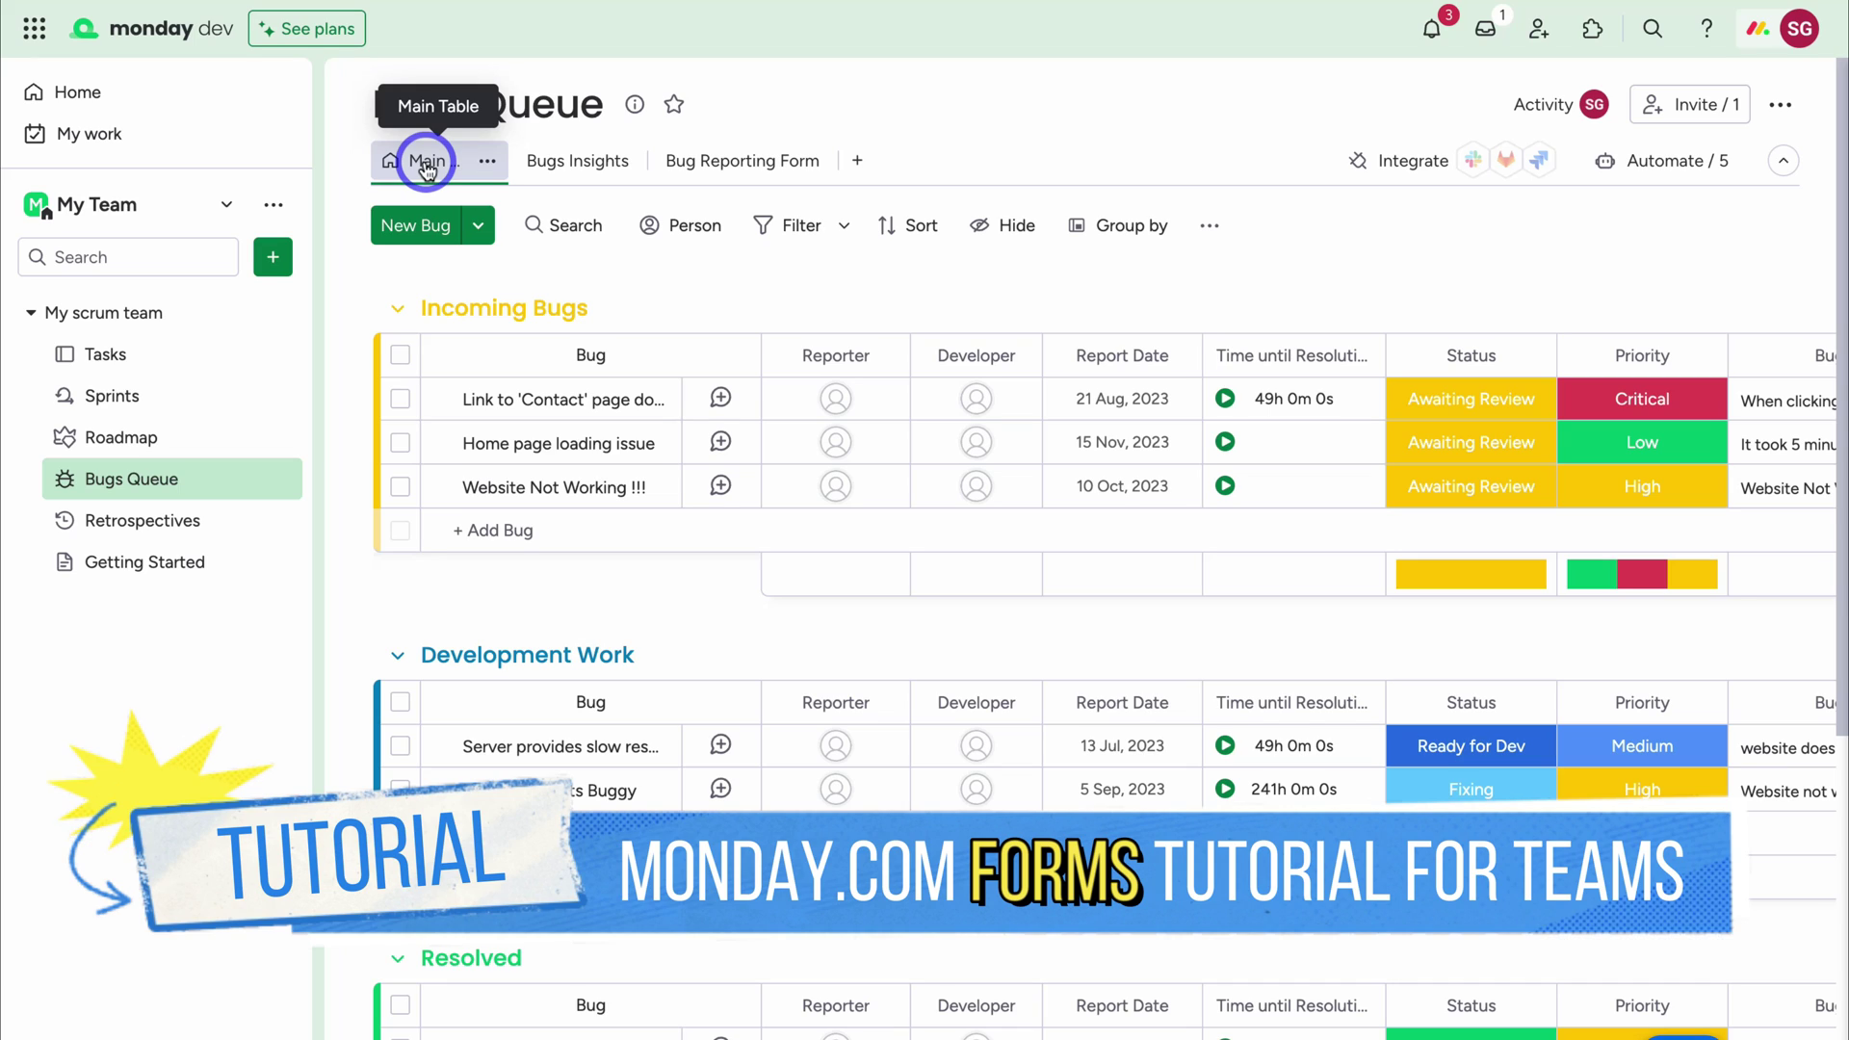
Glance at the addable view types, then switch to the Retrospectives board under My scrum team
{"action": "left_click", "coordinate": [852, 168]}
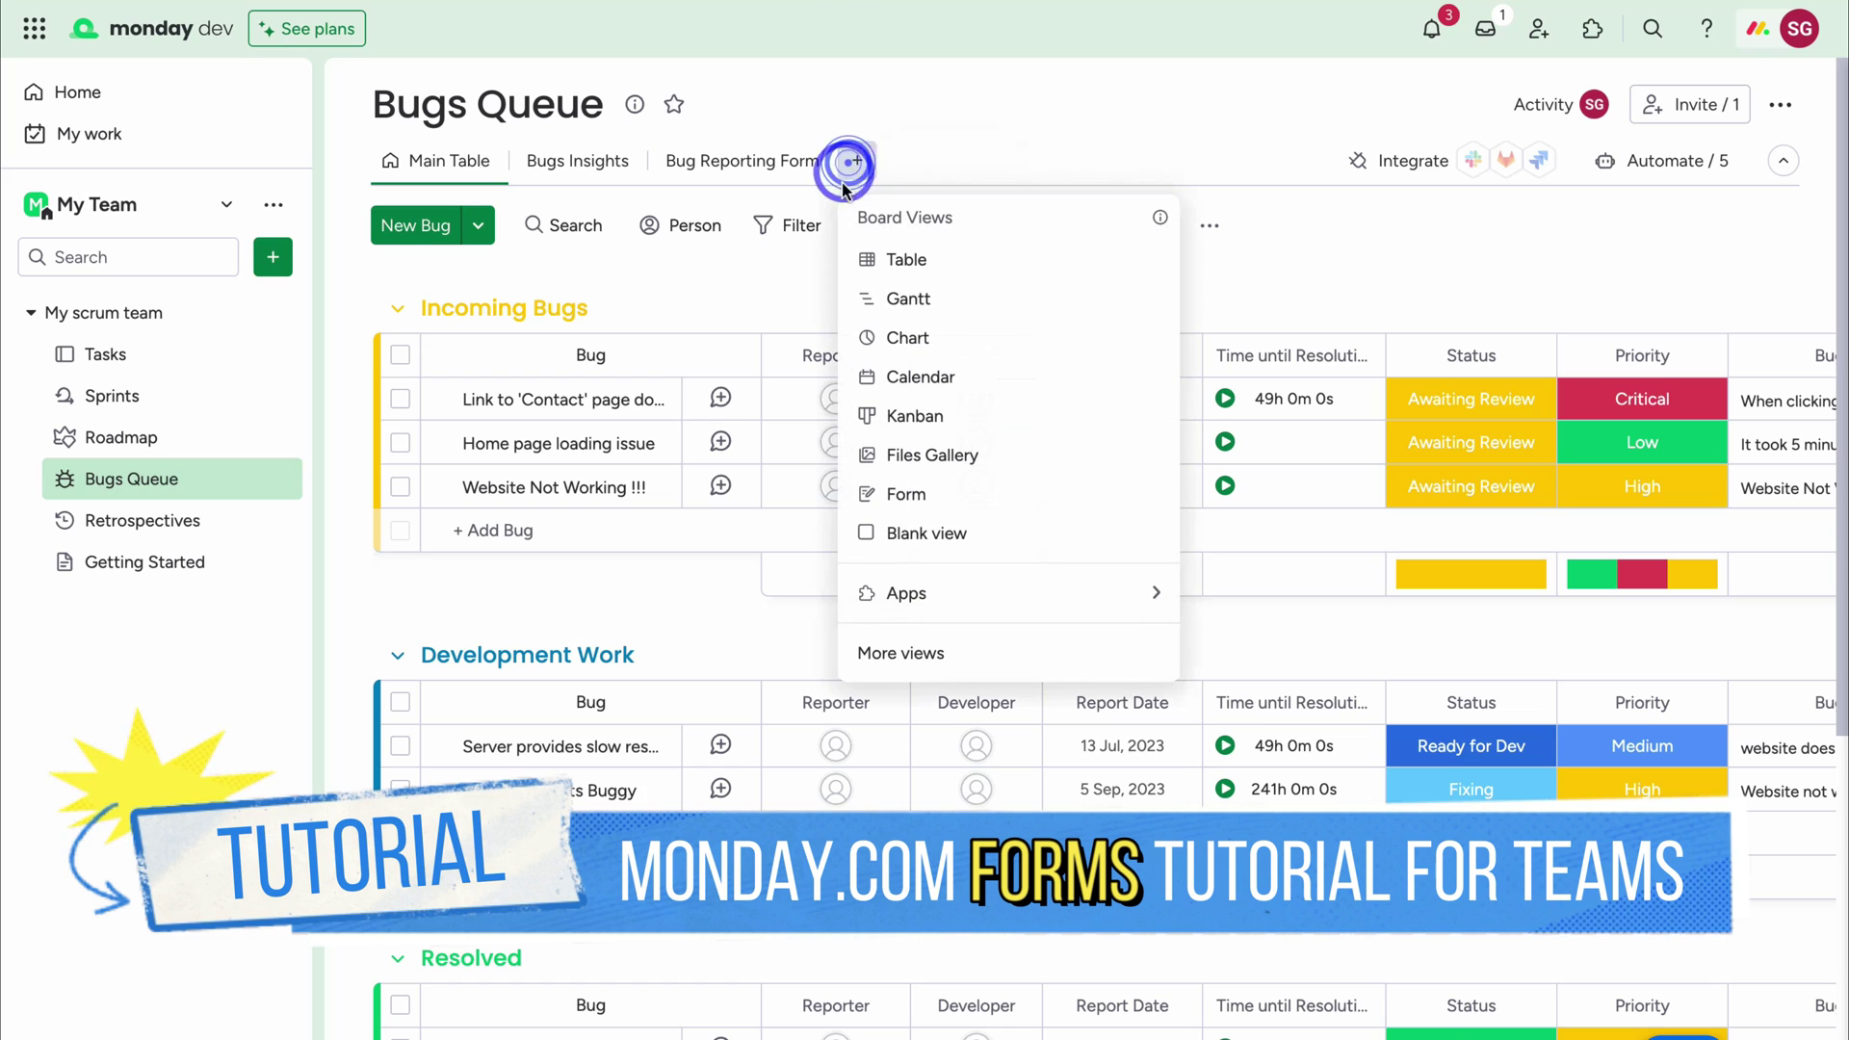
{"action": "left_click", "coordinate": [1300, 269]}
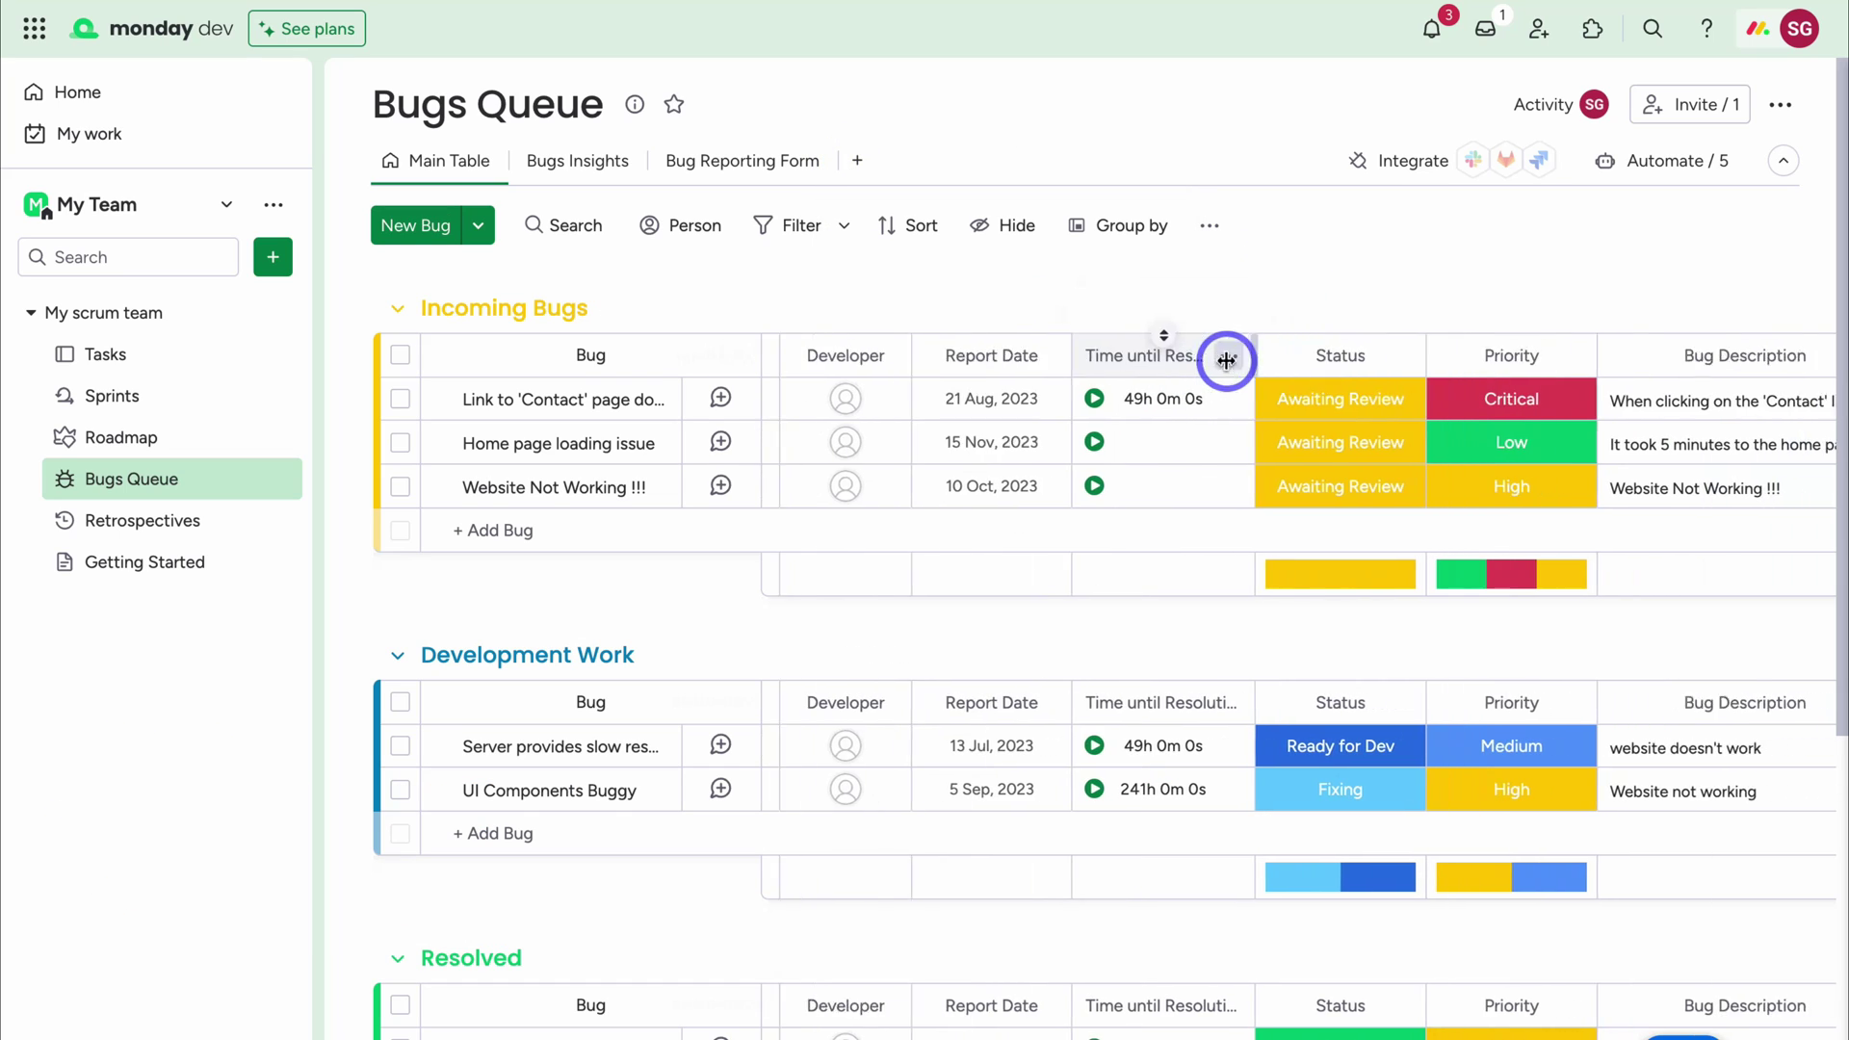
{"action": "scroll", "coordinate": [1226, 360], "scroll_direction": "right", "scroll_amount": 5}
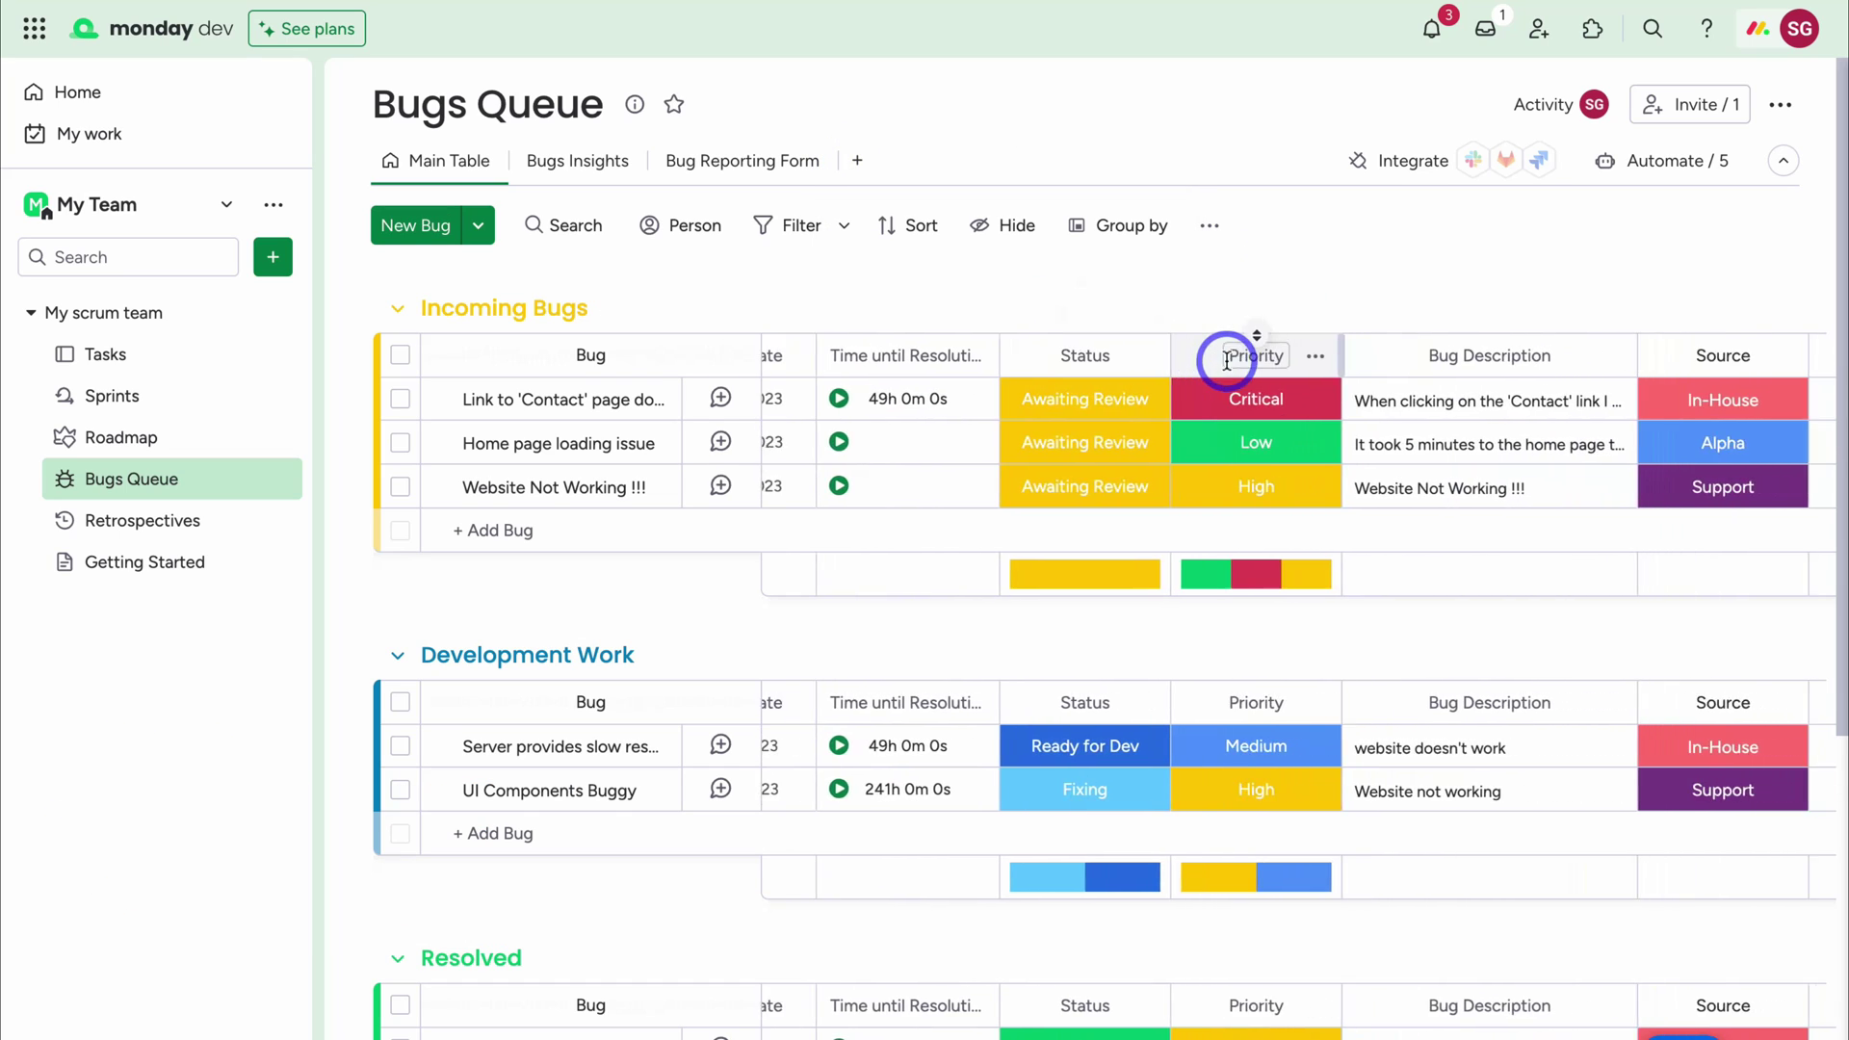
{"action": "scroll", "coordinate": [1226, 360], "scroll_direction": "left", "scroll_amount": 6}
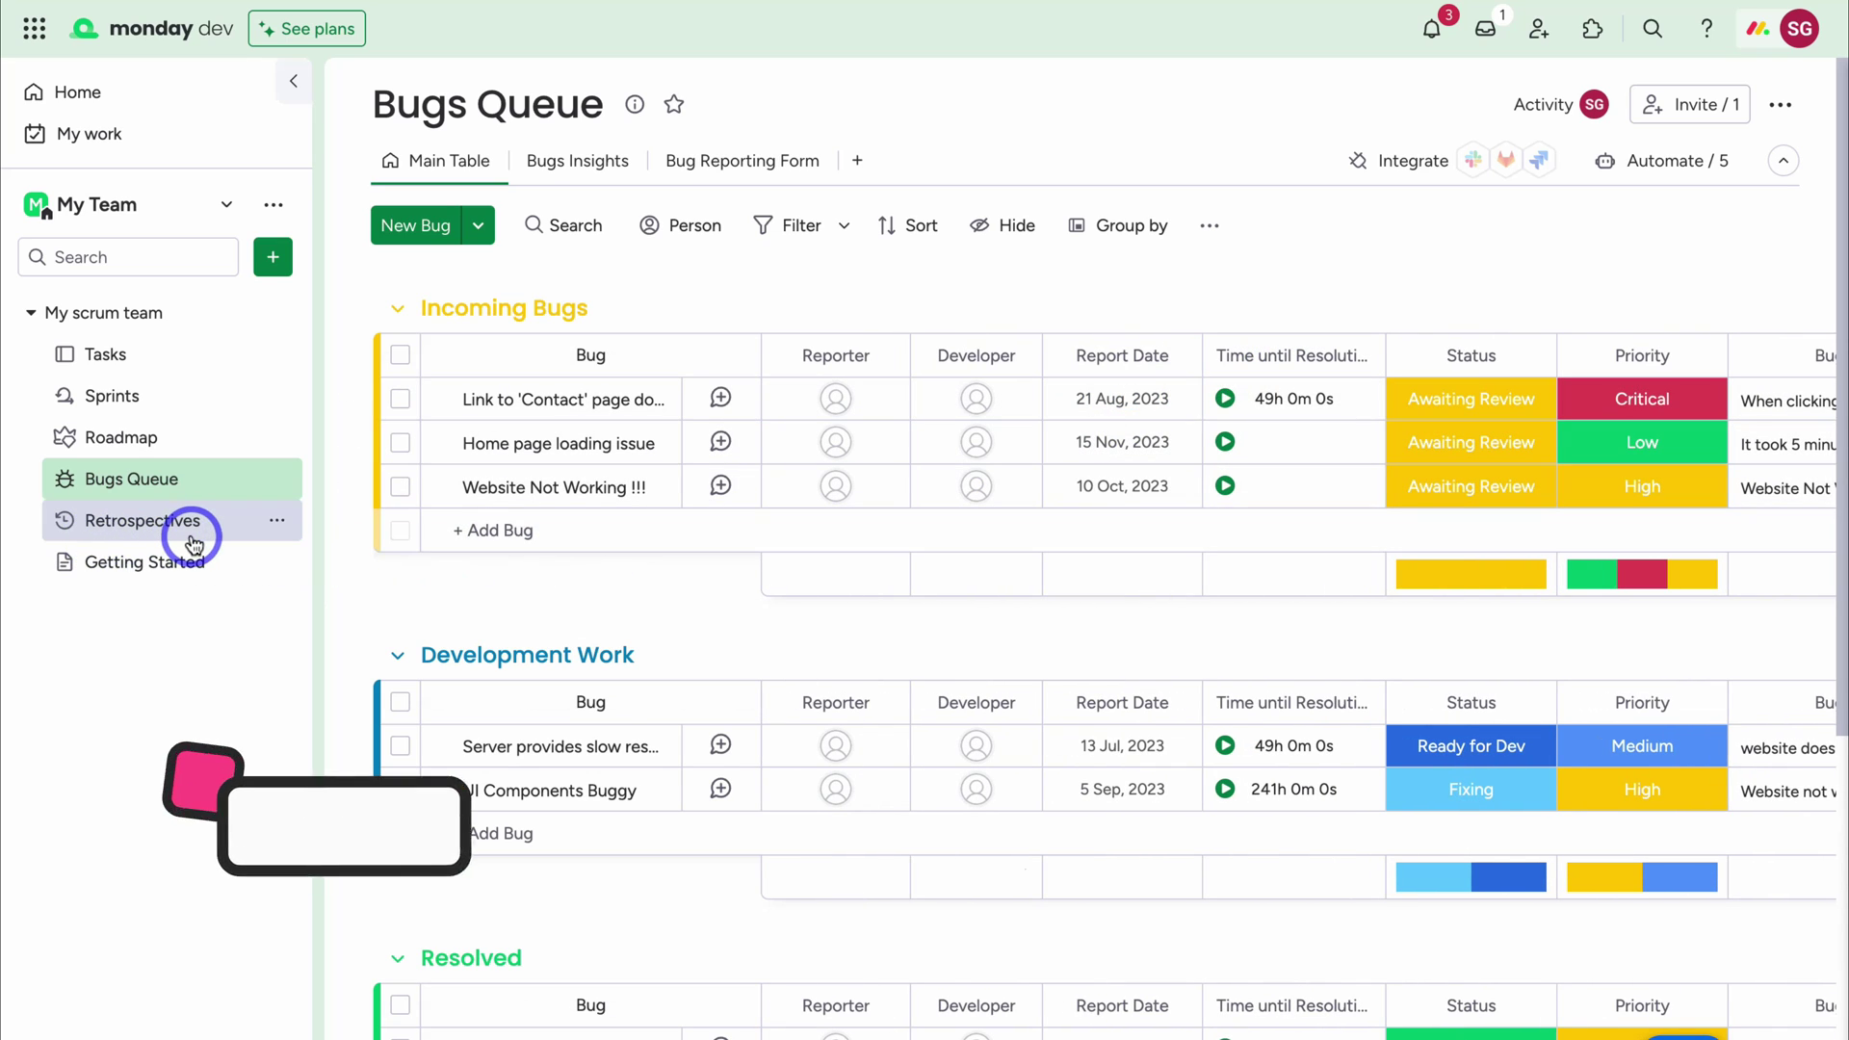
{"action": "left_click", "coordinate": [229, 533]}
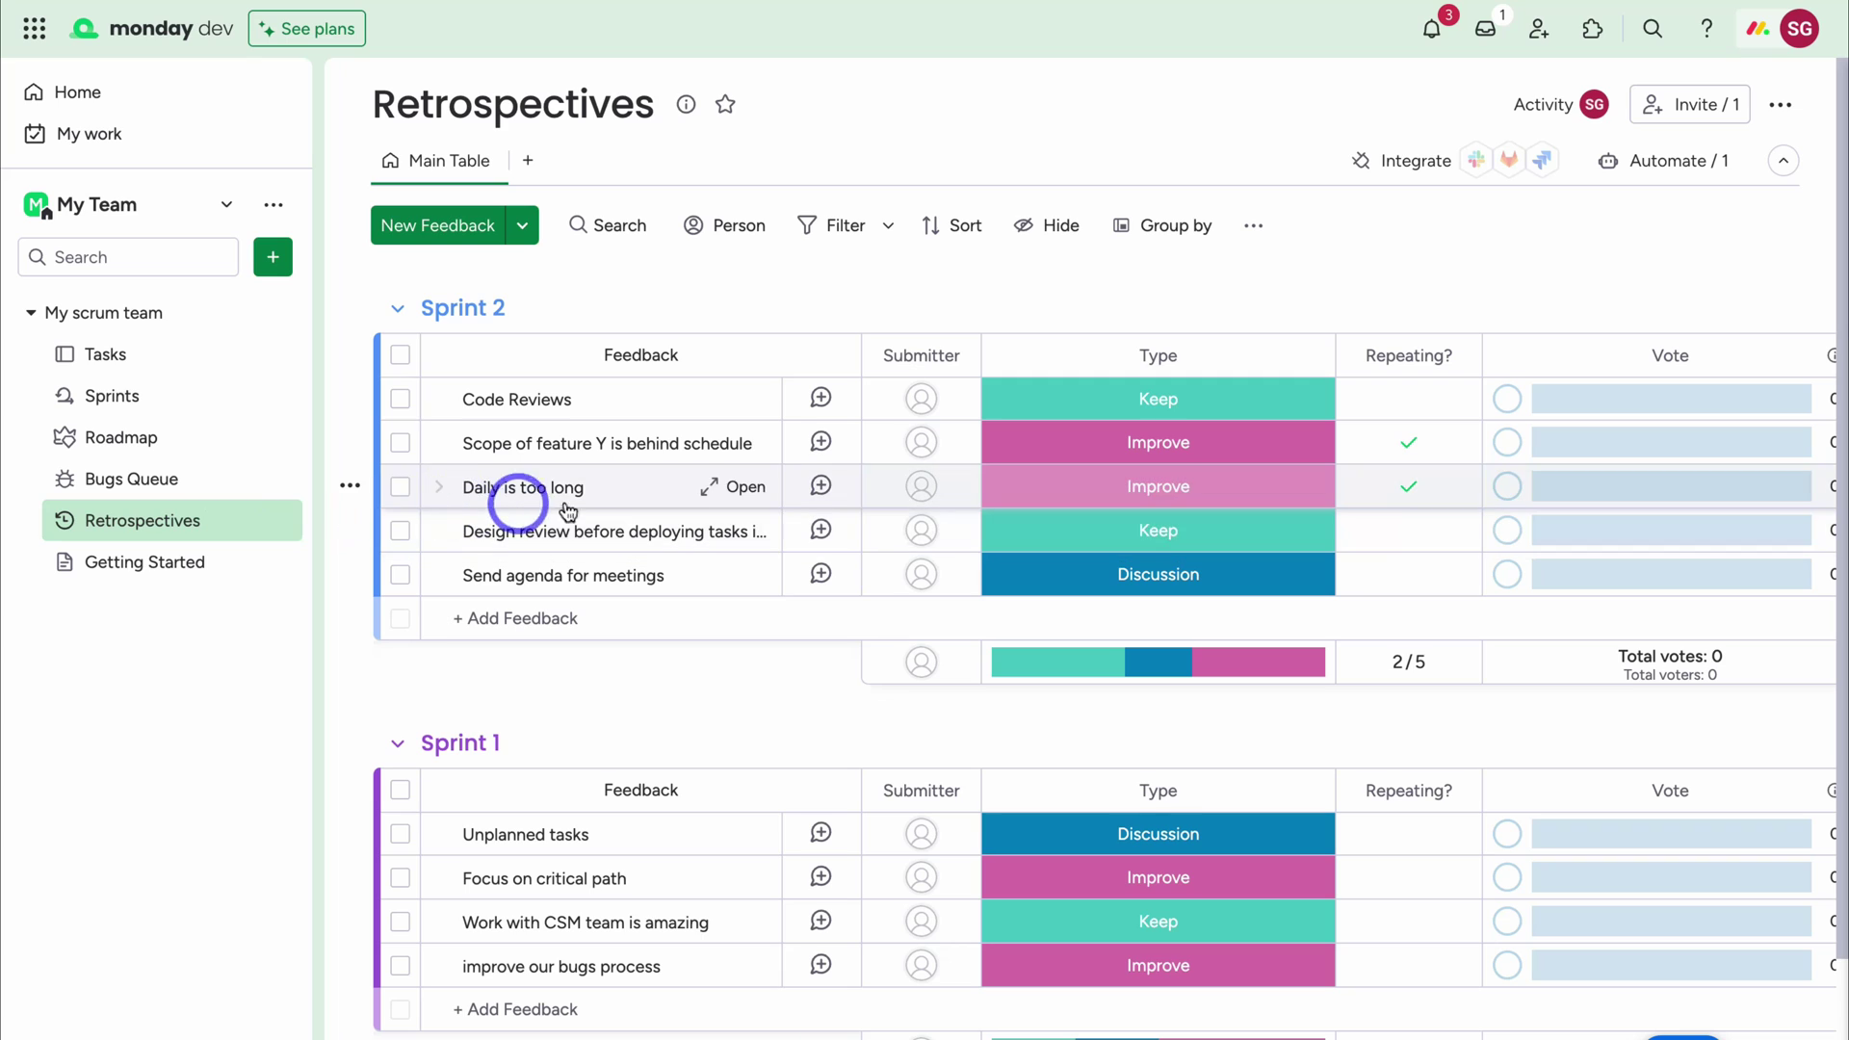
{"action": "scroll", "coordinate": [578, 491], "scroll_direction": "down", "scroll_amount": 2}
{"action": "scroll", "coordinate": [612, 674], "scroll_direction": "up", "scroll_amount": 2}
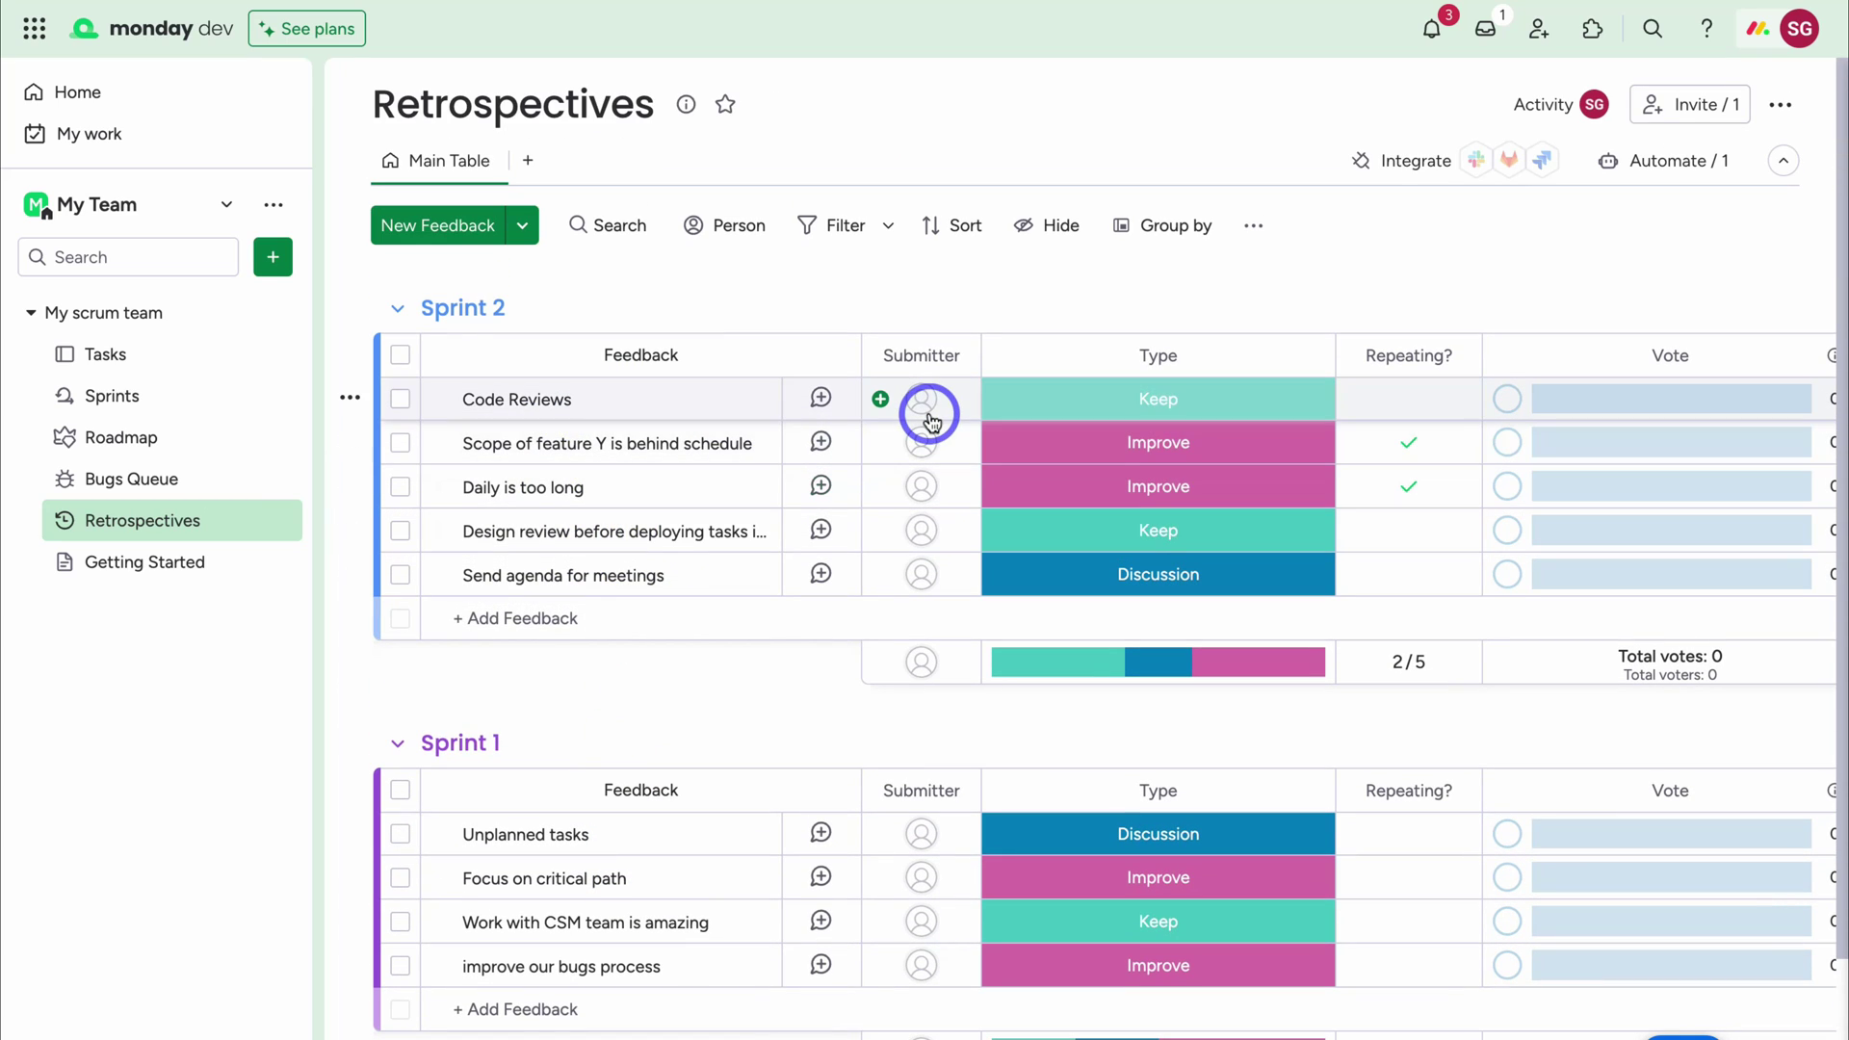
{"action": "scroll", "coordinate": [1123, 401], "scroll_direction": "right", "scroll_amount": 2}
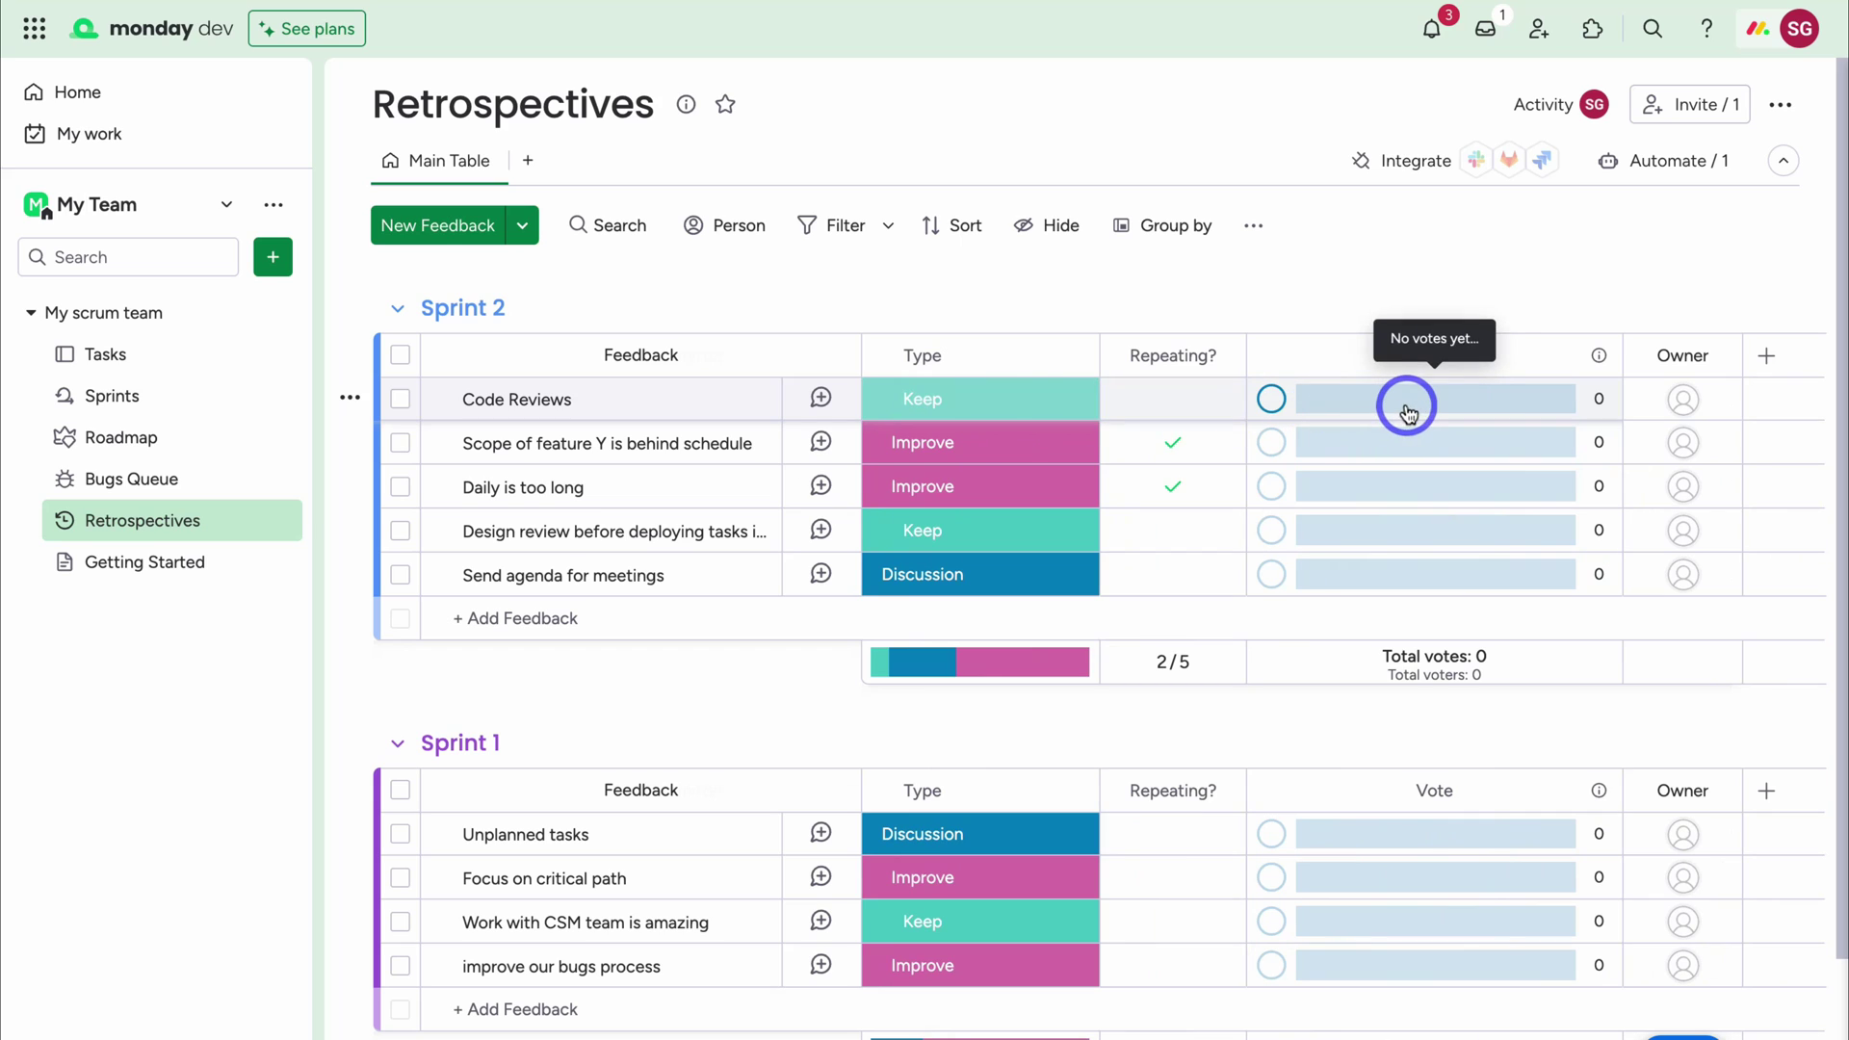
{"action": "scroll", "coordinate": [1769, 403], "scroll_direction": "left", "scroll_amount": 2}
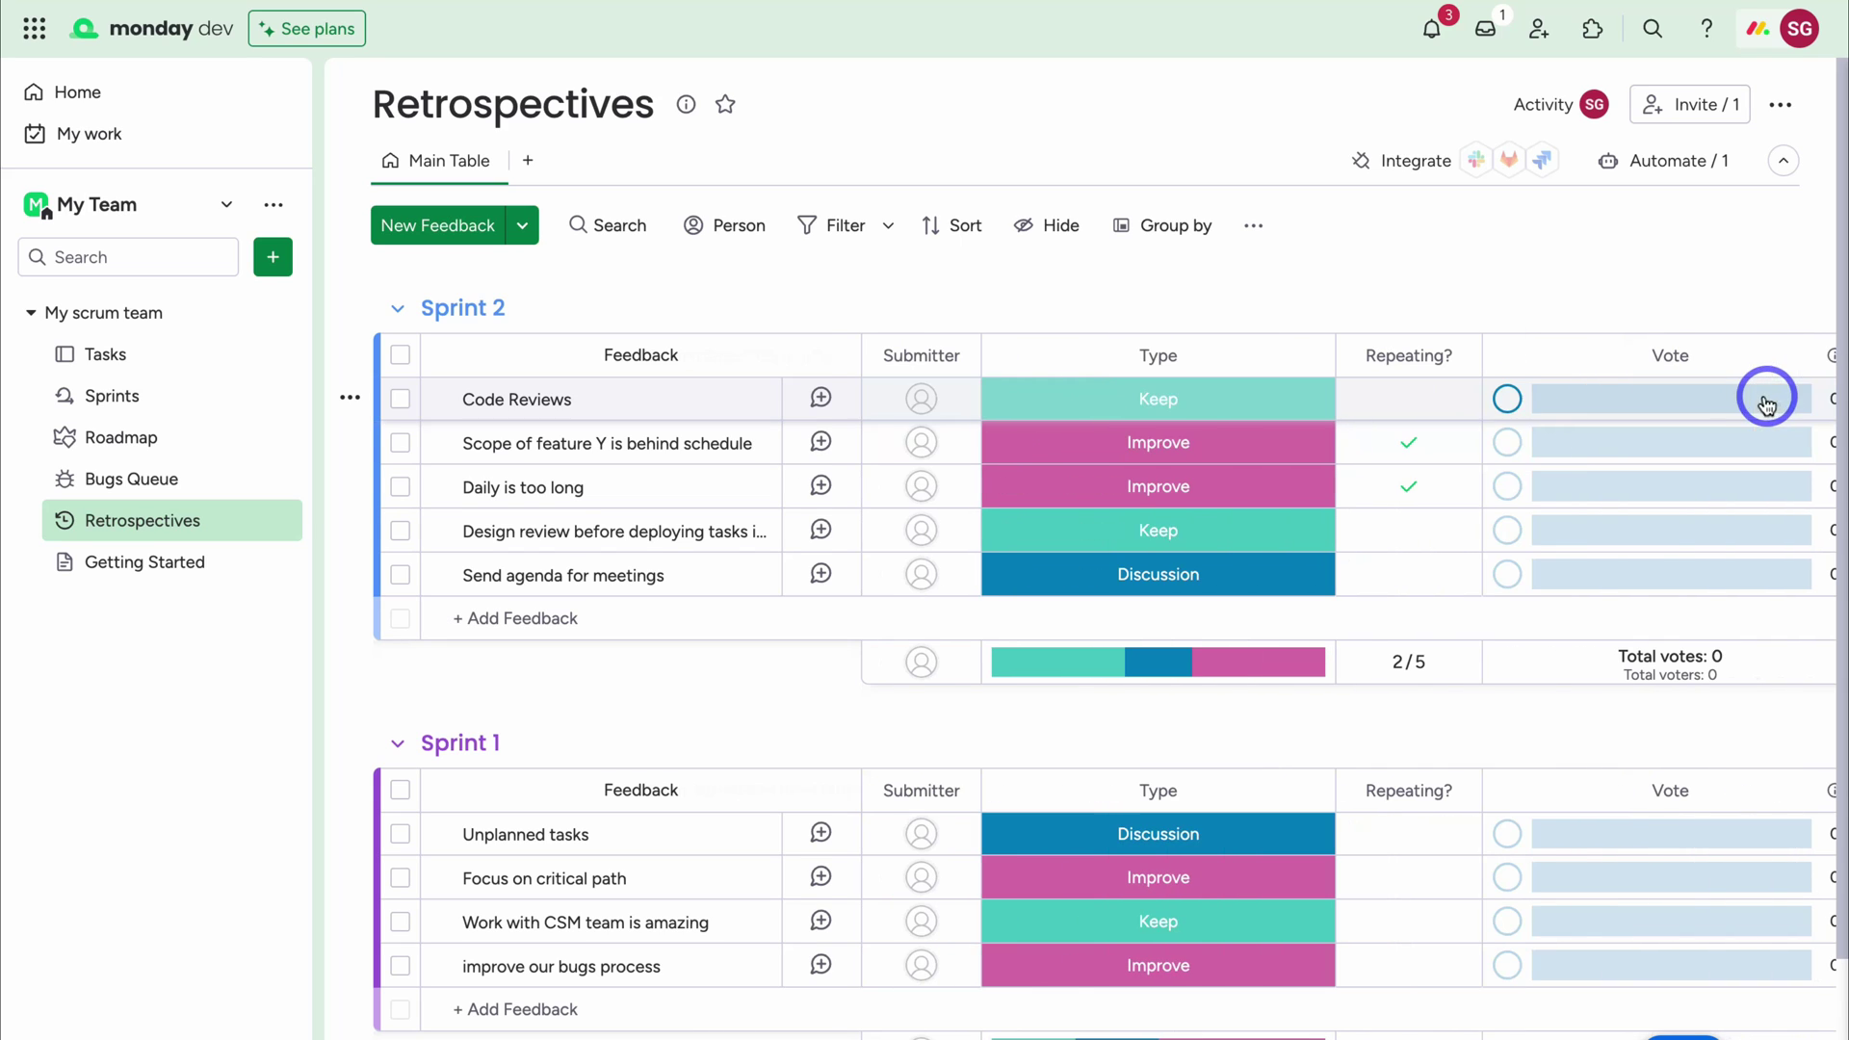
{"action": "left_click", "coordinate": [128, 395]}
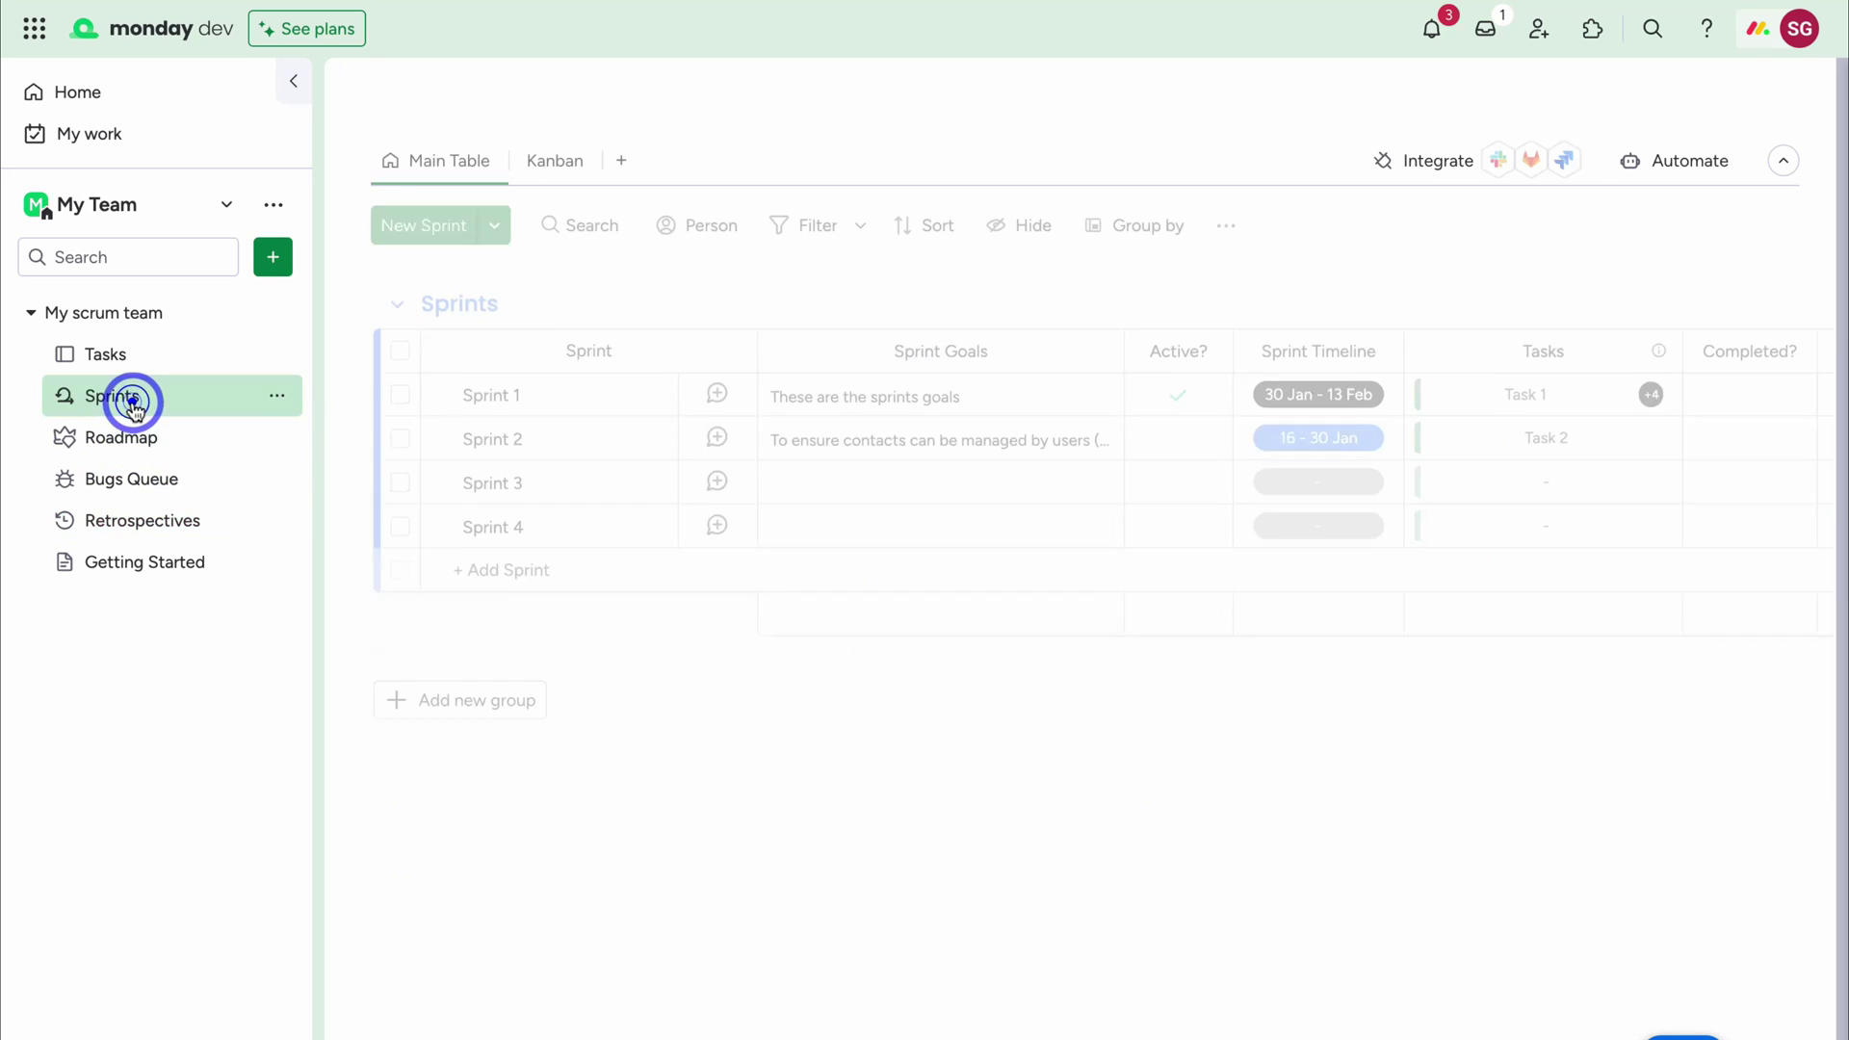
{"action": "left_click", "coordinate": [717, 444]}
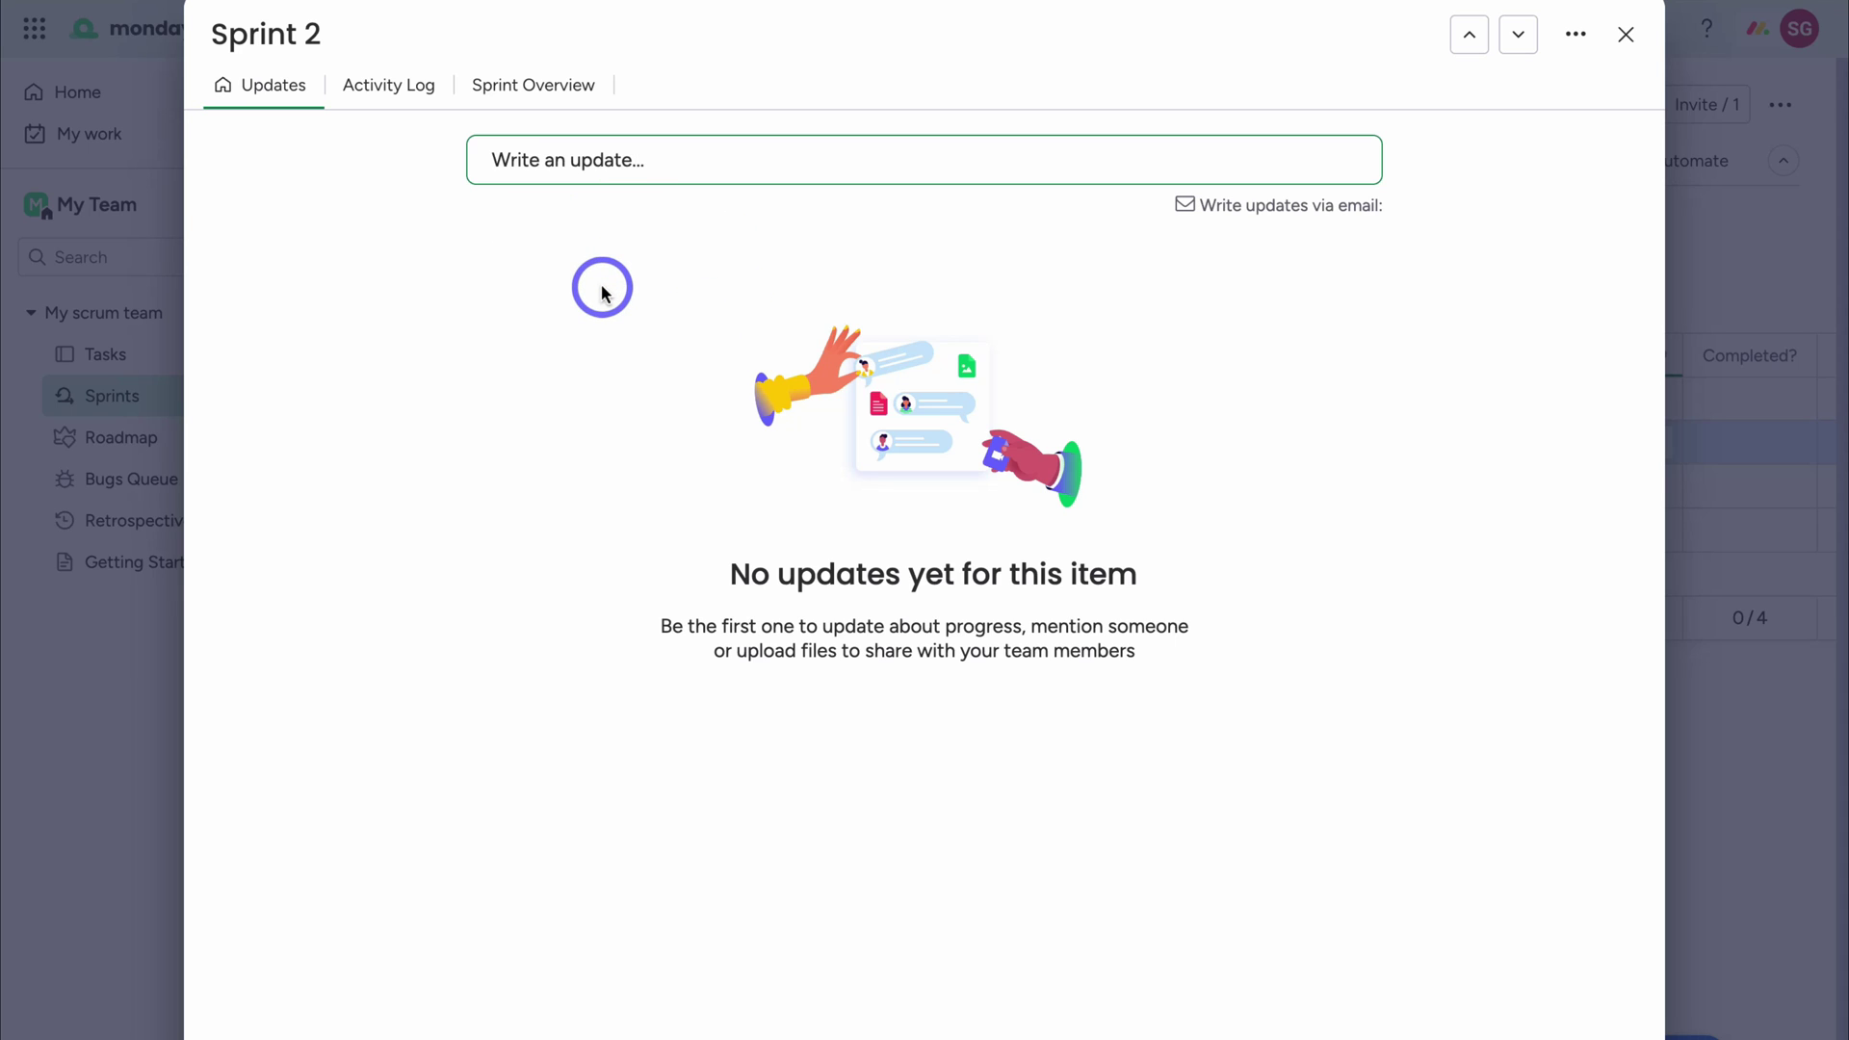
{"action": "left_click", "coordinate": [1626, 34]}
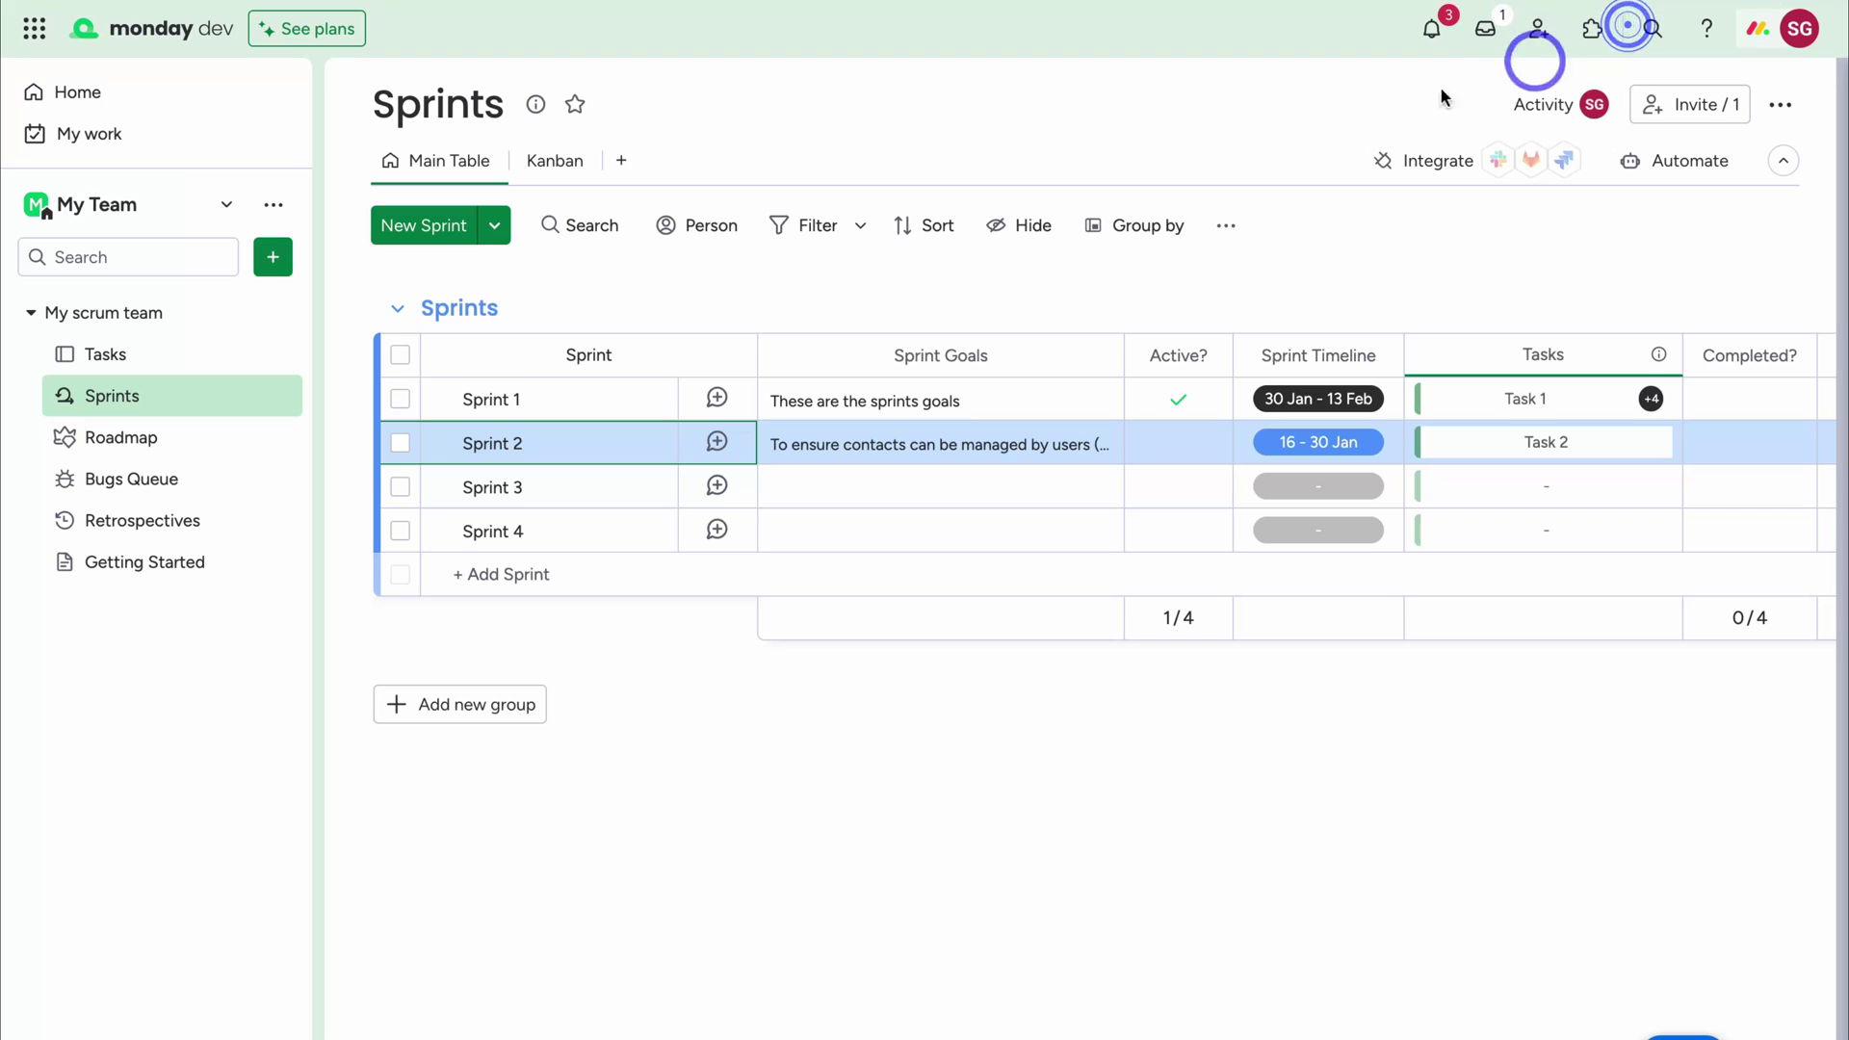
{"action": "left_click", "coordinate": [222, 525]}
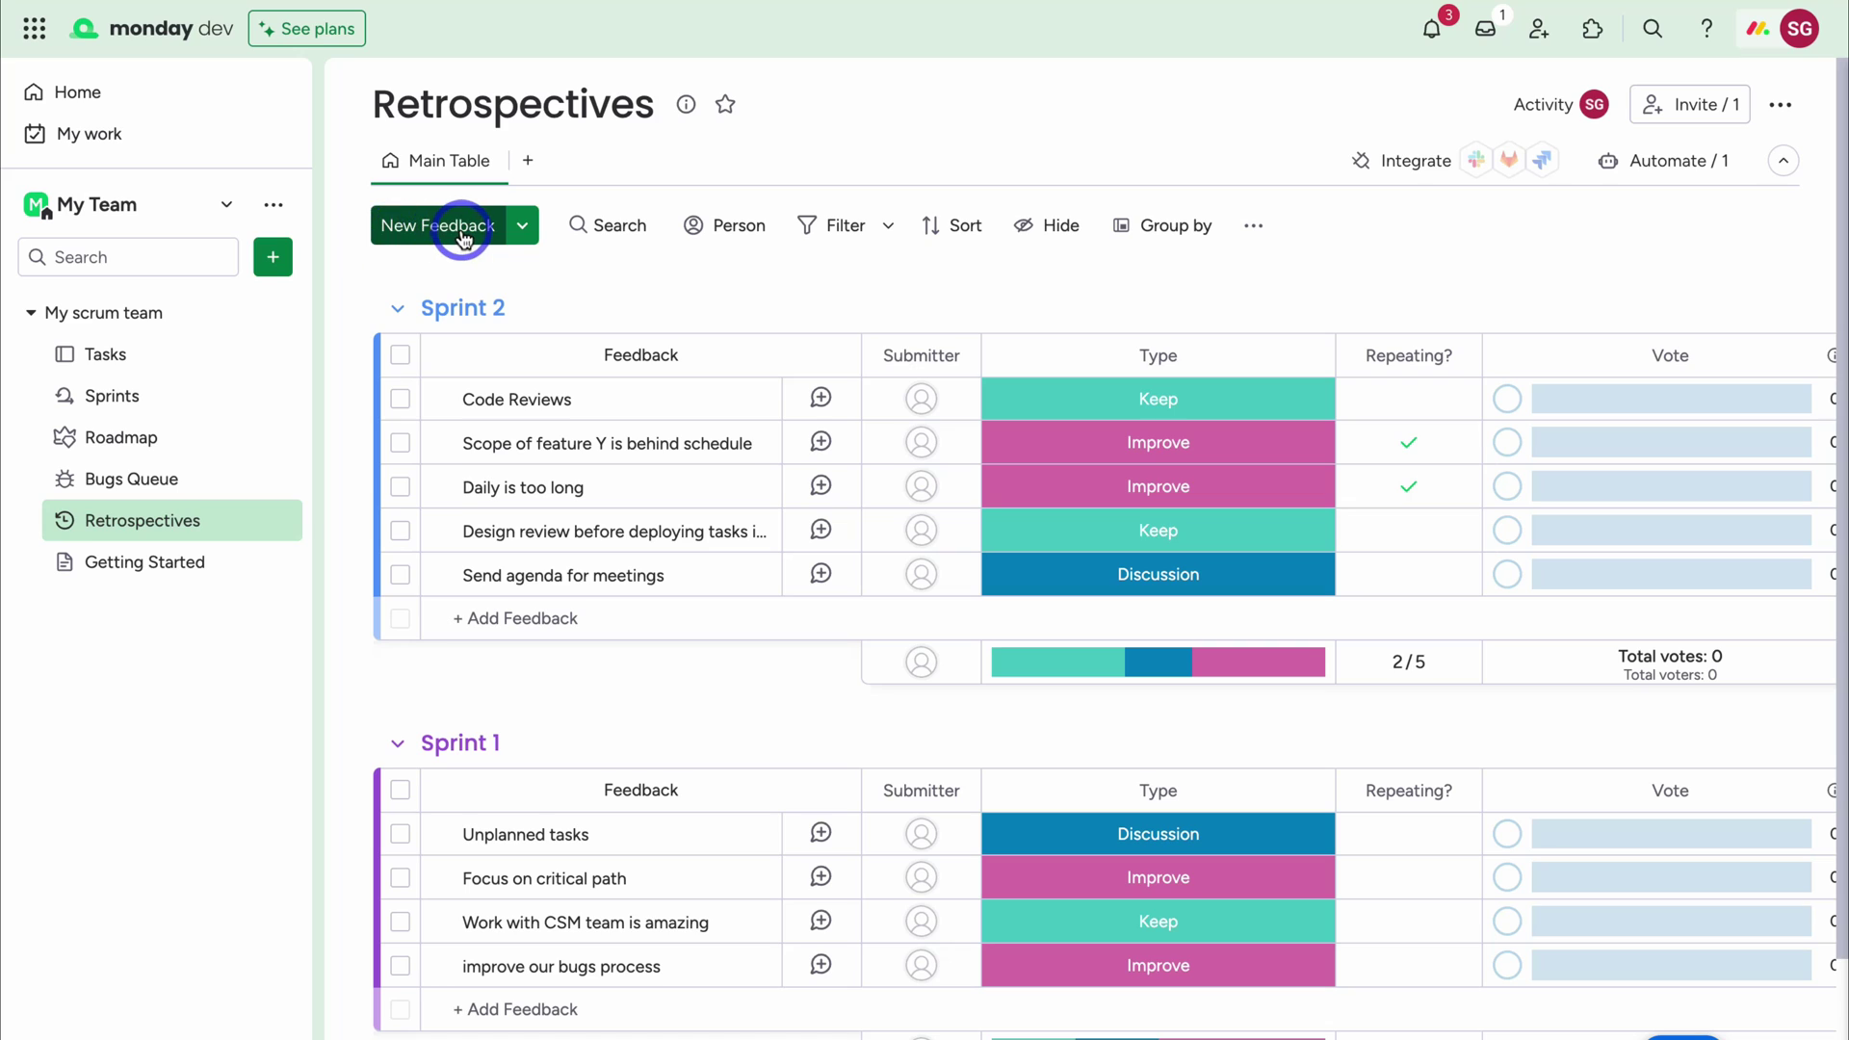
Check the Add View list without adding one, then show the workspace's add-new options
{"action": "left_click", "coordinate": [527, 163]}
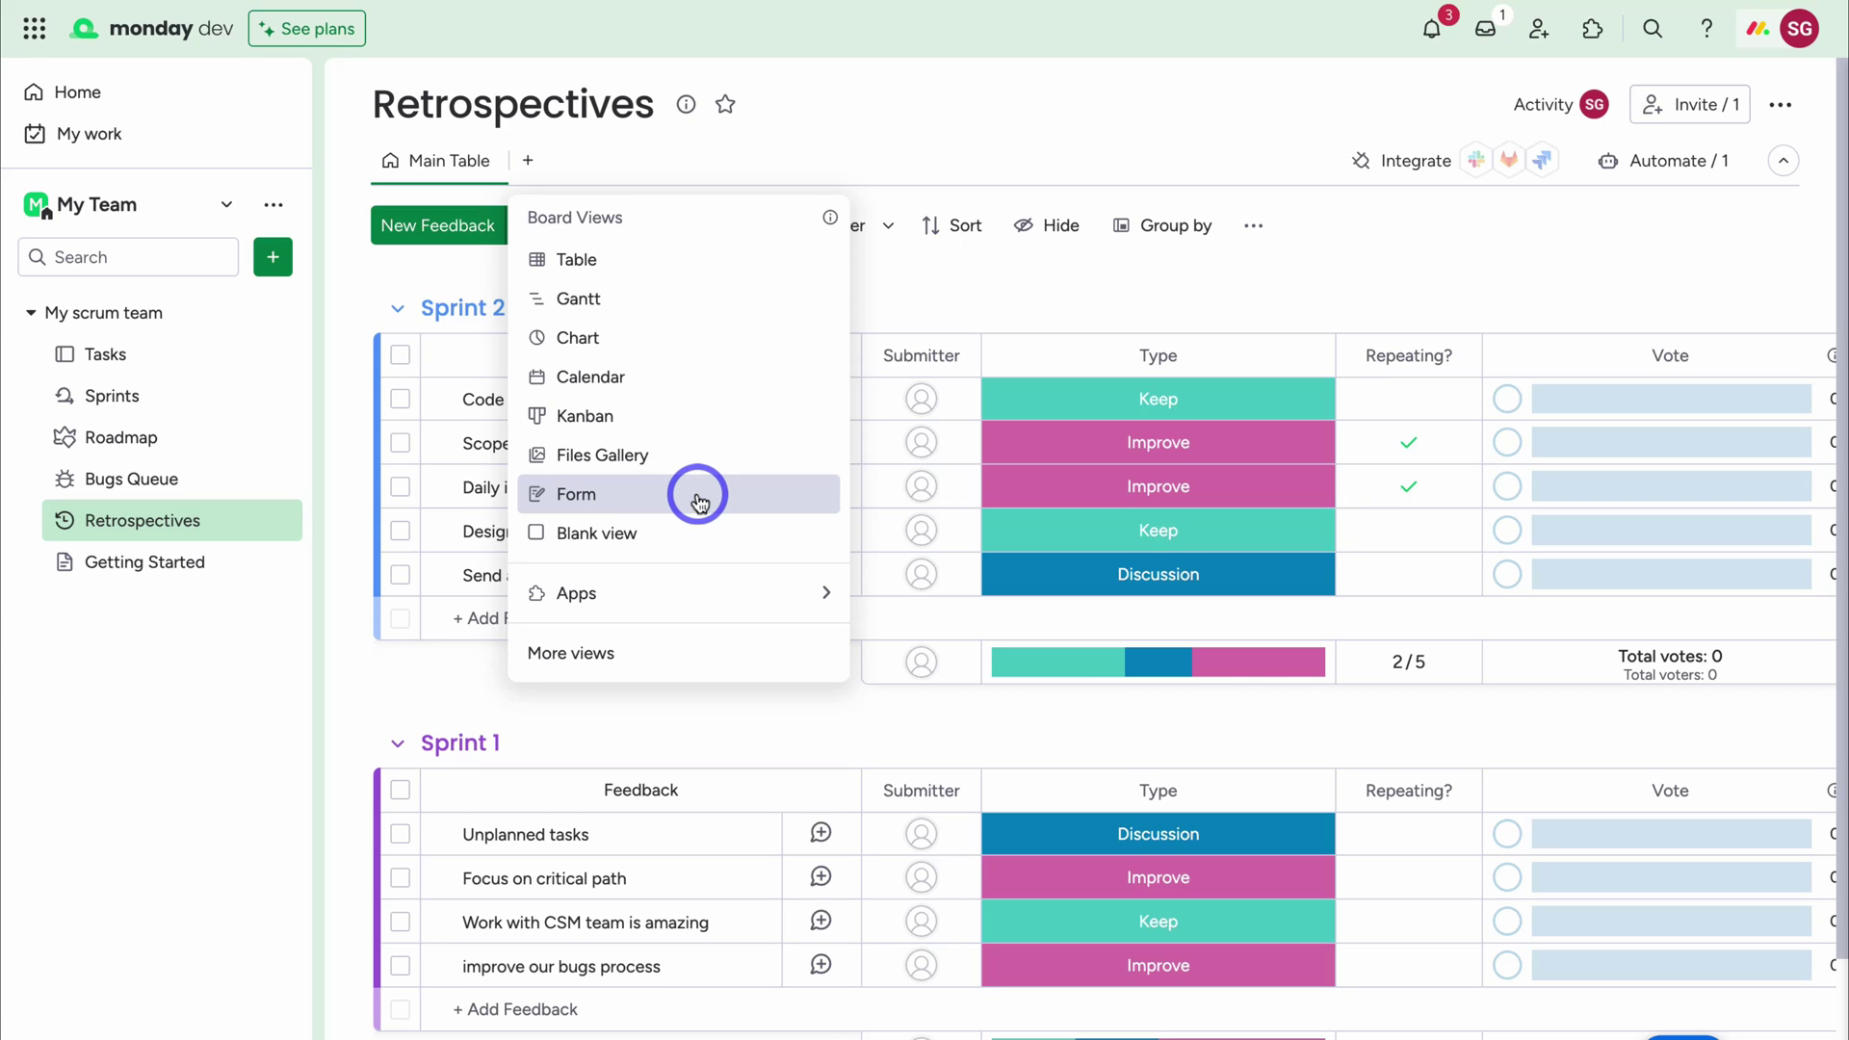
{"action": "left_click", "coordinate": [250, 661]}
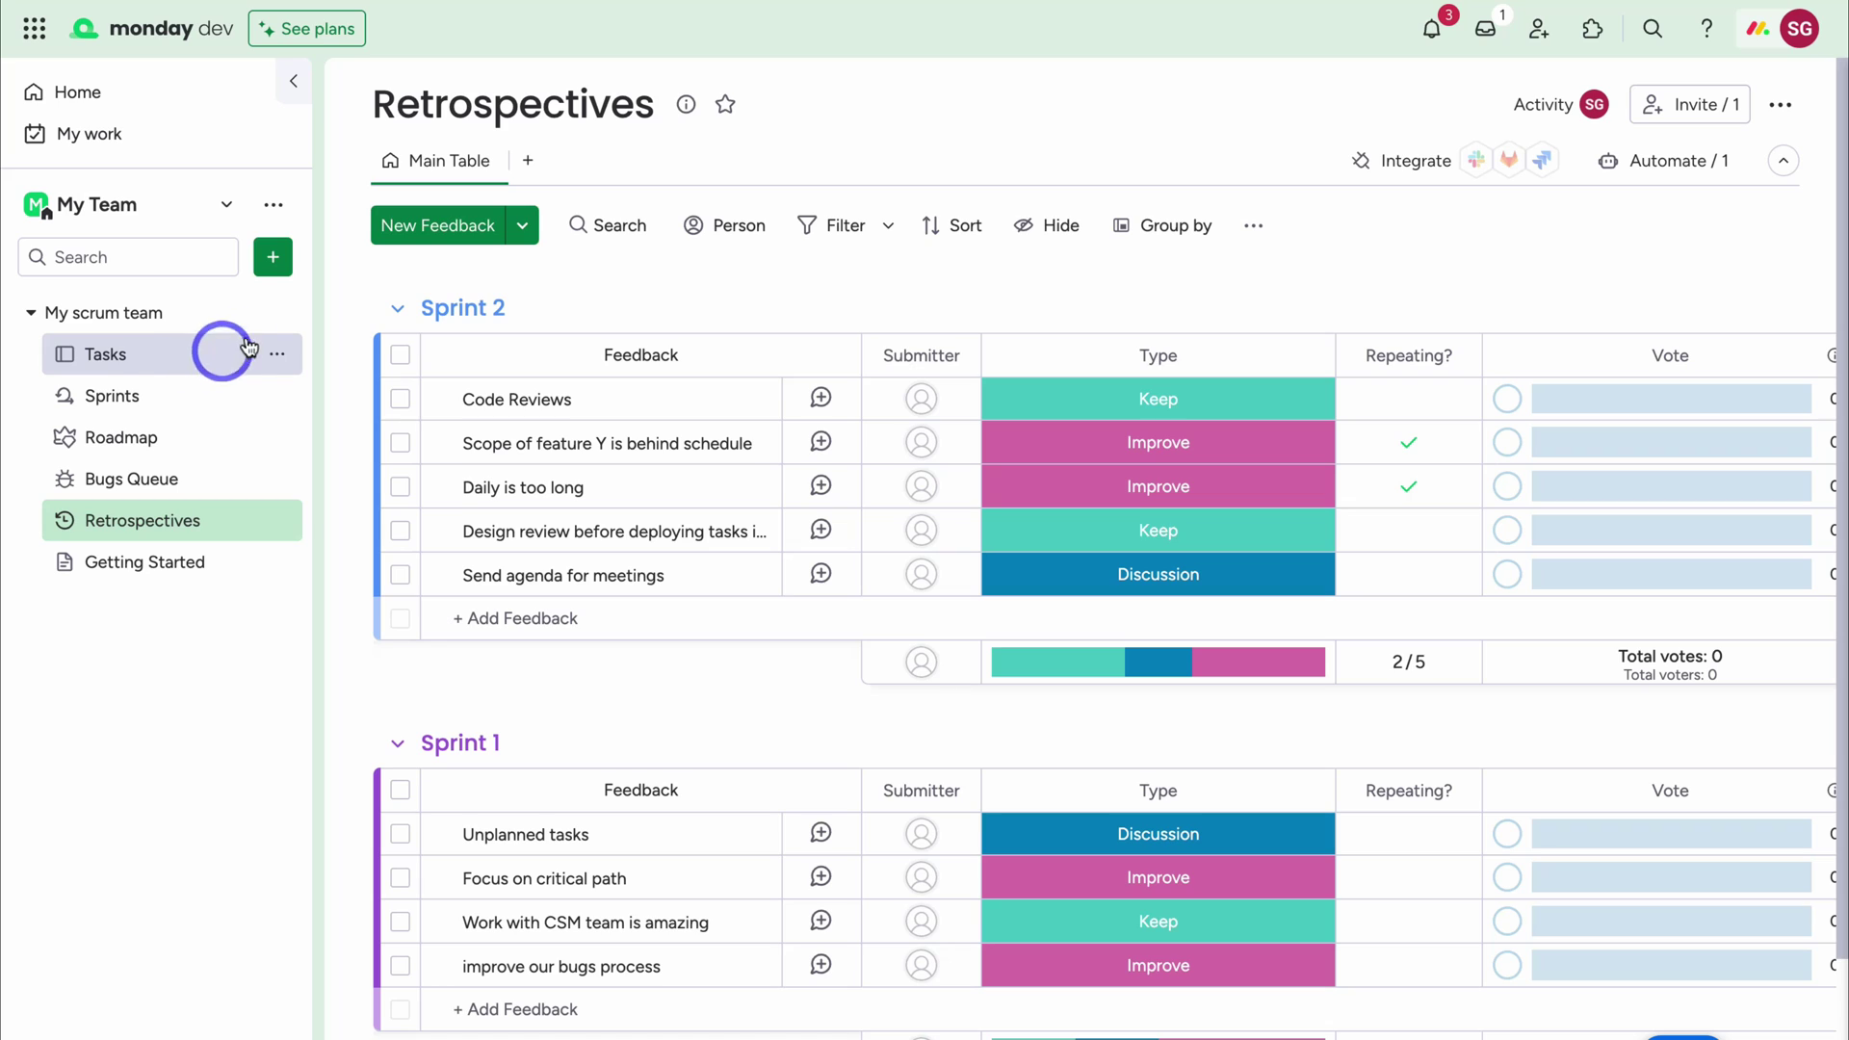
{"action": "left_click", "coordinate": [272, 257]}
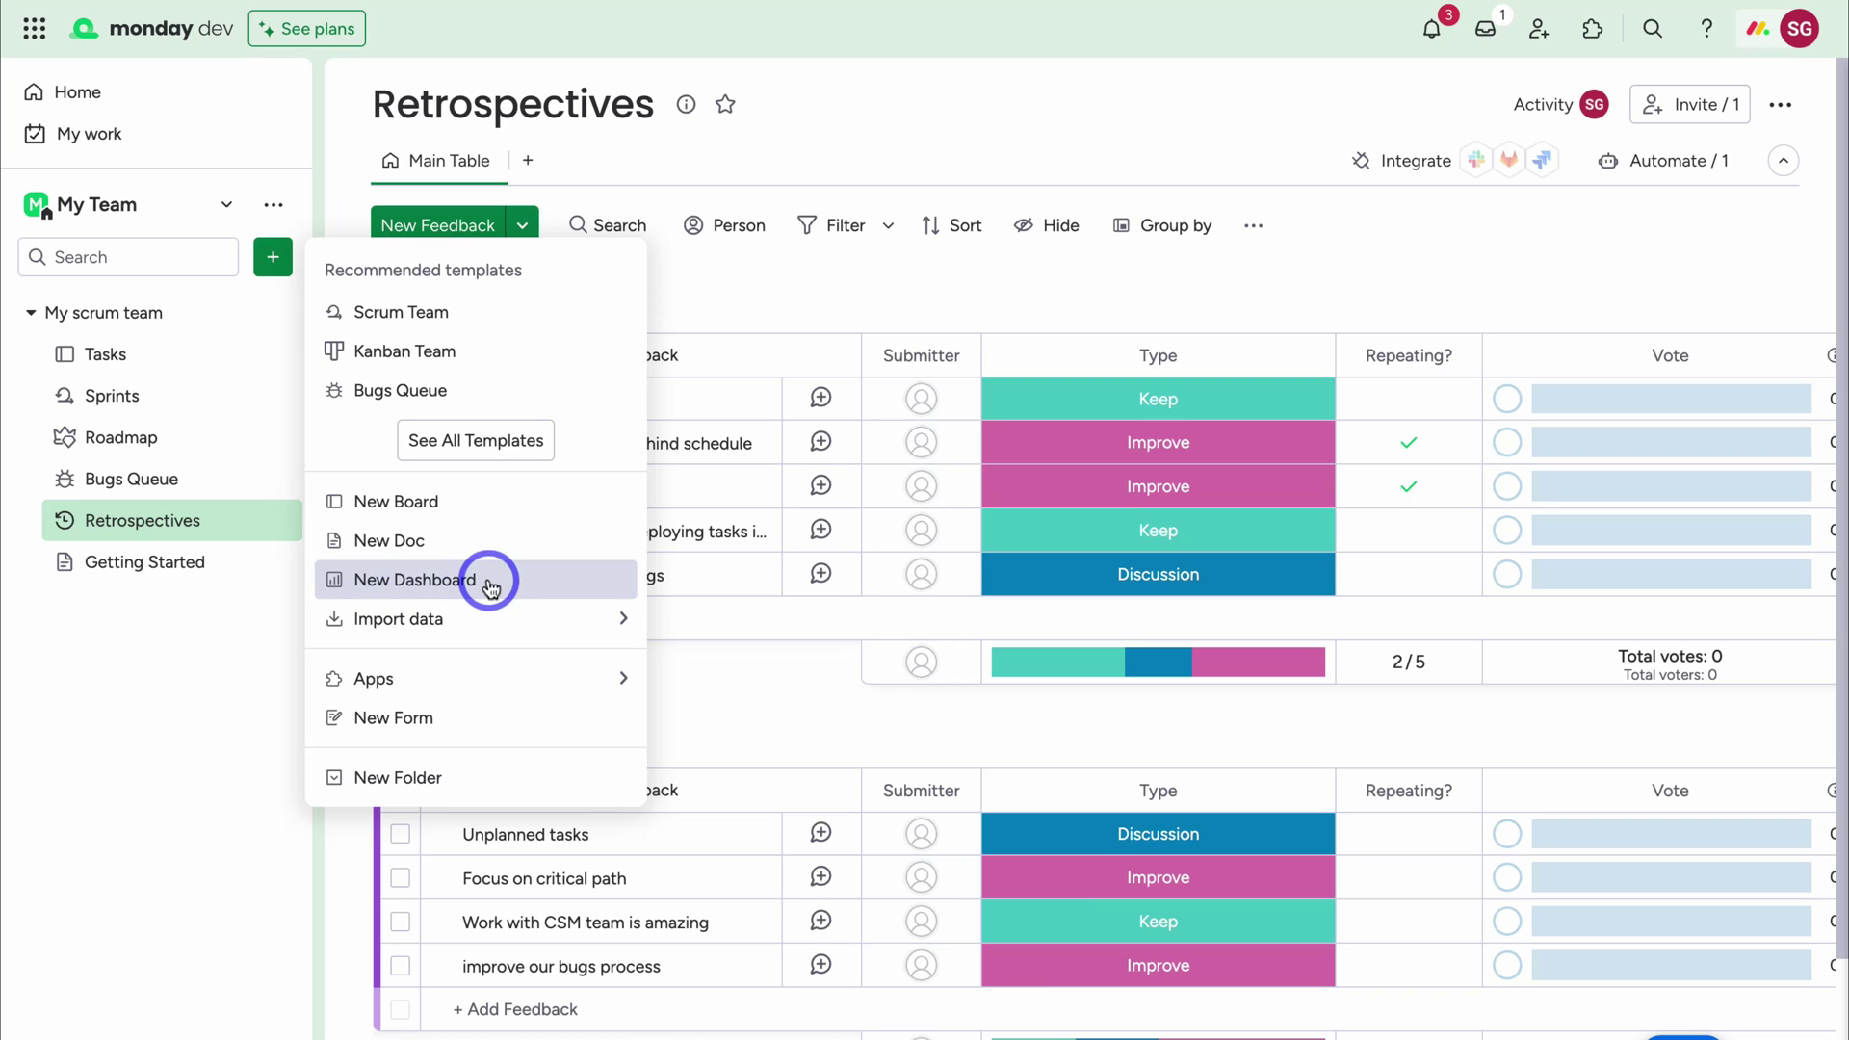
Browse the monday dev templates in the Template center, then close it
{"action": "left_click", "coordinate": [475, 449]}
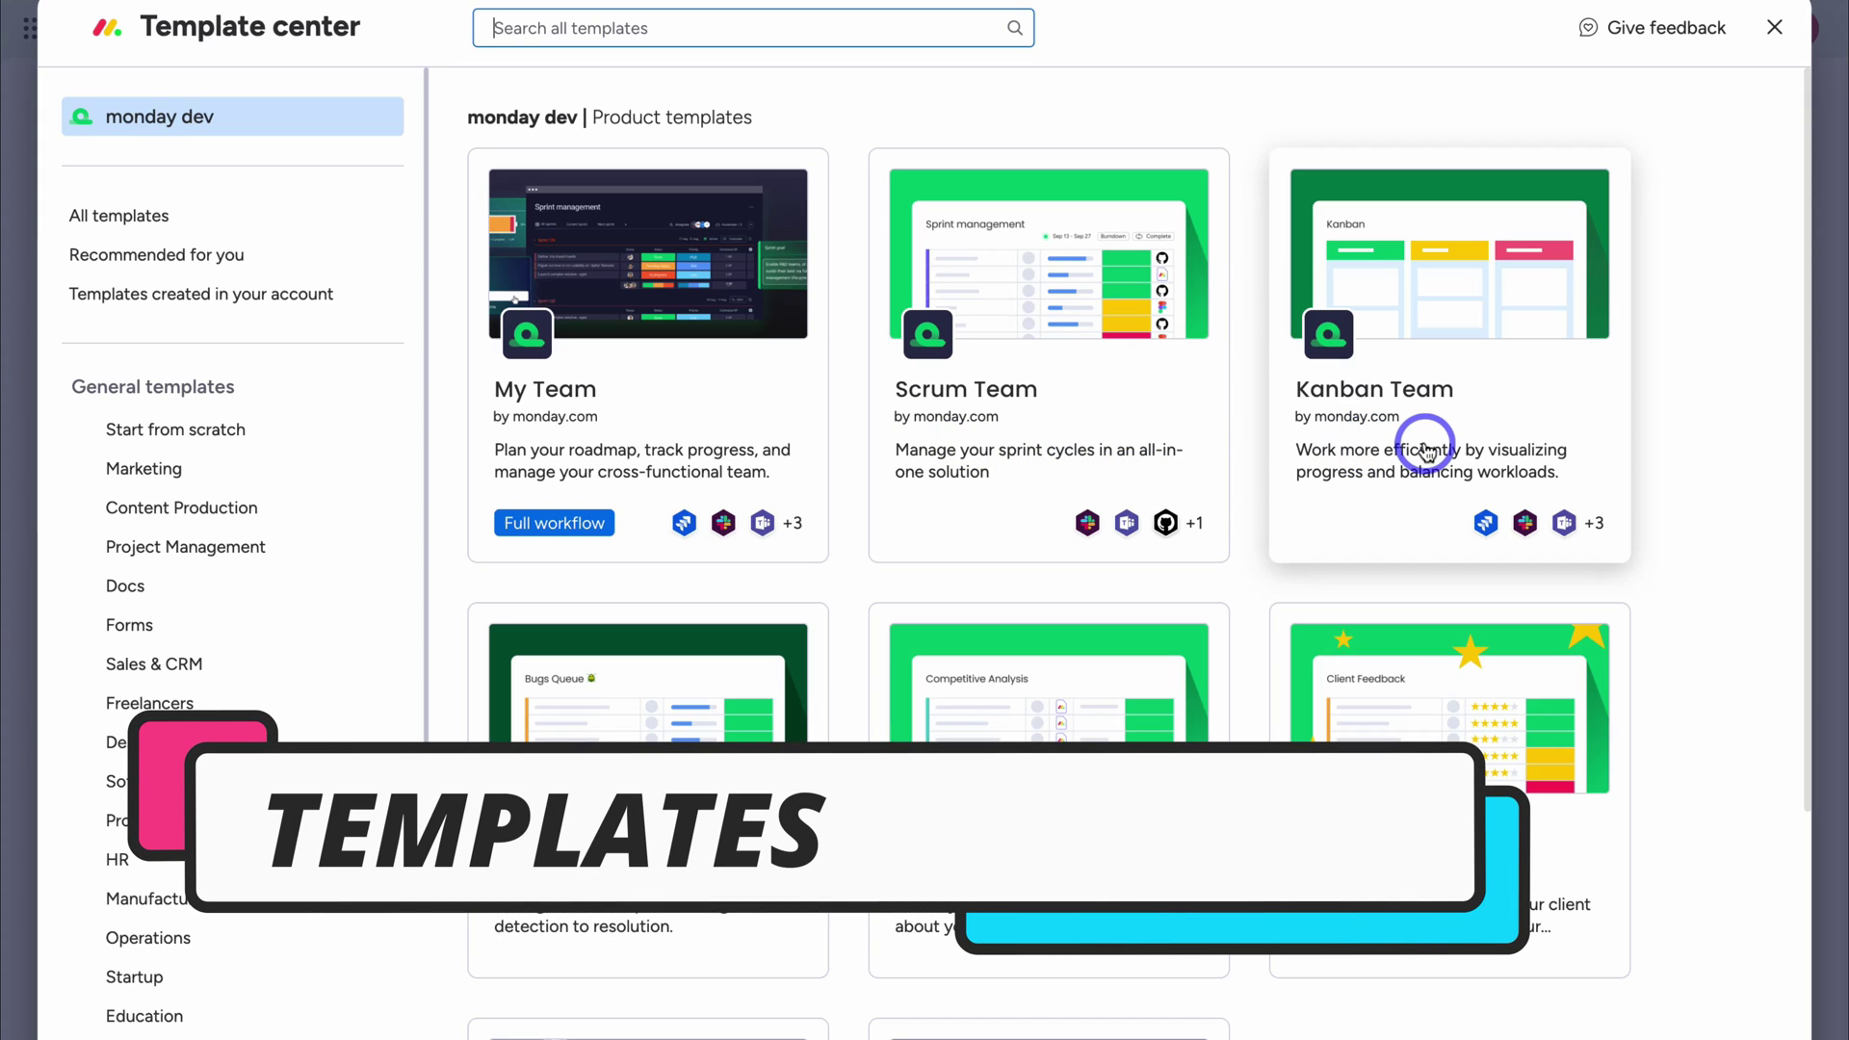
{"action": "scroll", "coordinate": [1425, 448], "scroll_direction": "down", "scroll_amount": 3}
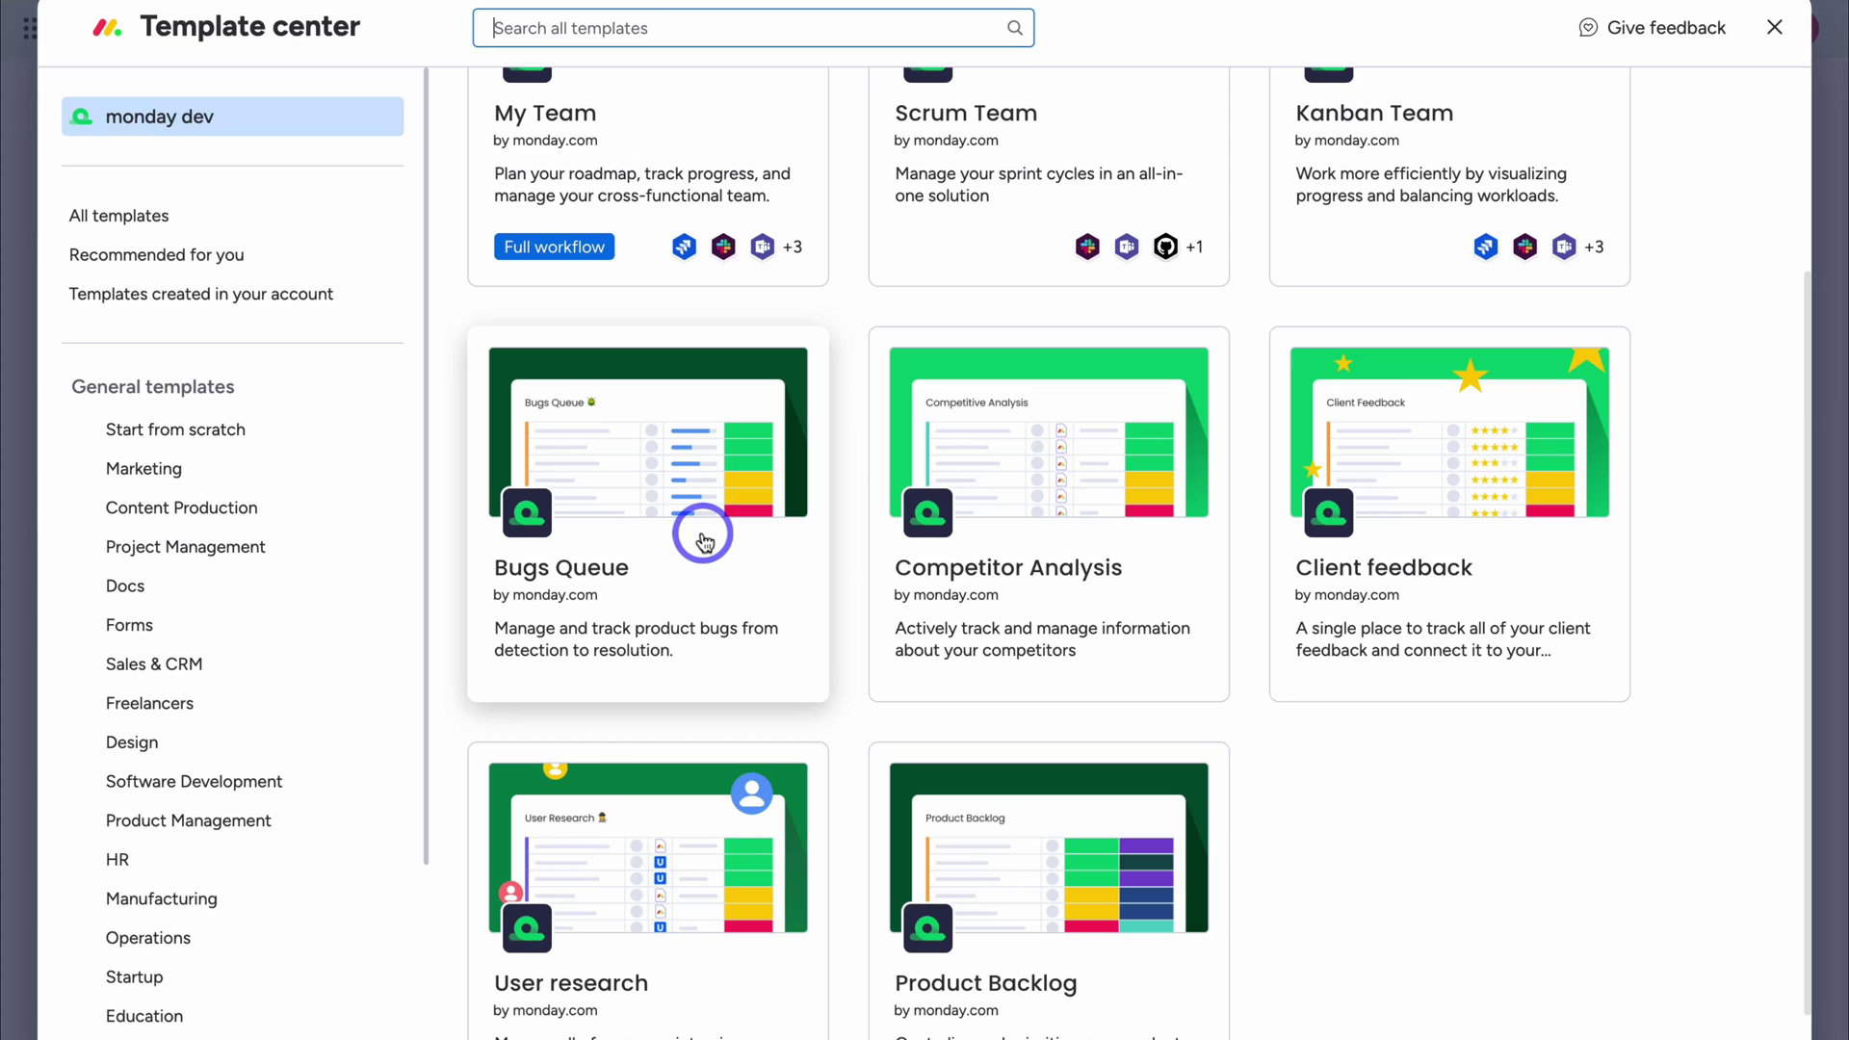
{"action": "scroll", "coordinate": [704, 535], "scroll_direction": "down", "scroll_amount": 1}
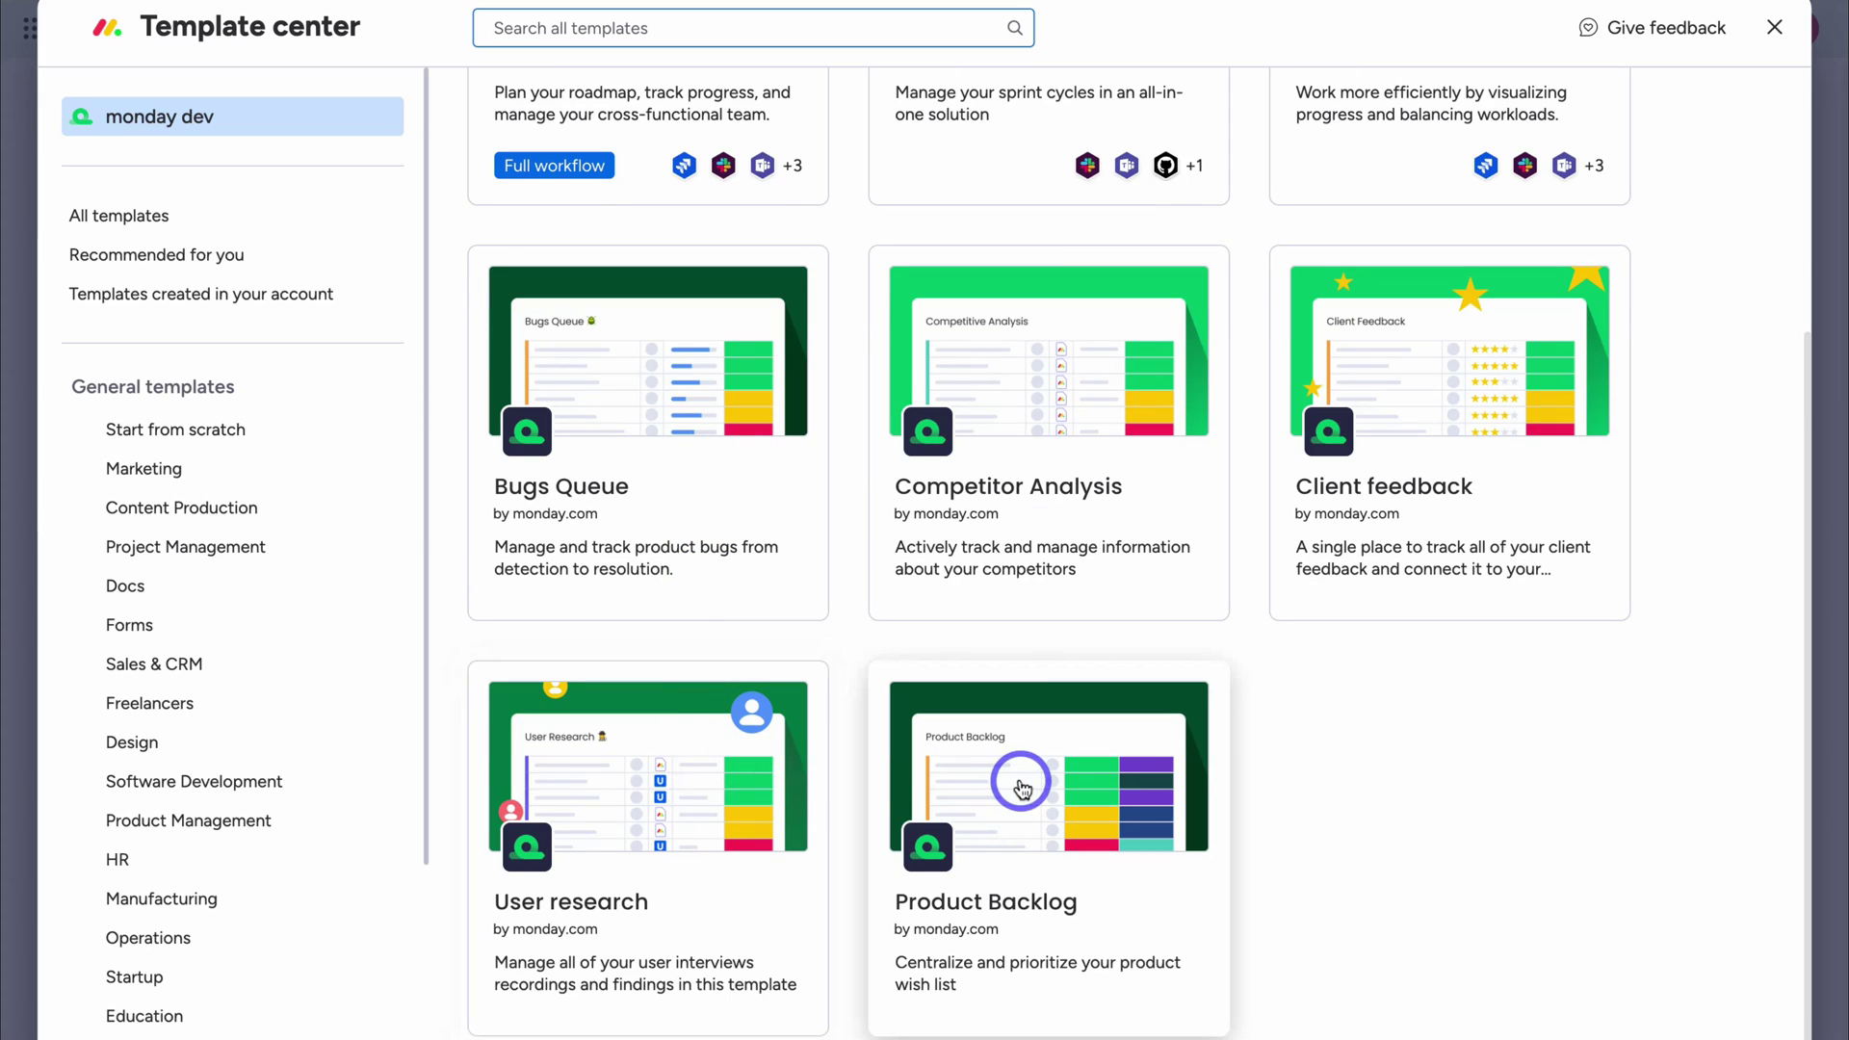
{"action": "scroll", "coordinate": [1023, 790], "scroll_direction": "up", "scroll_amount": 4}
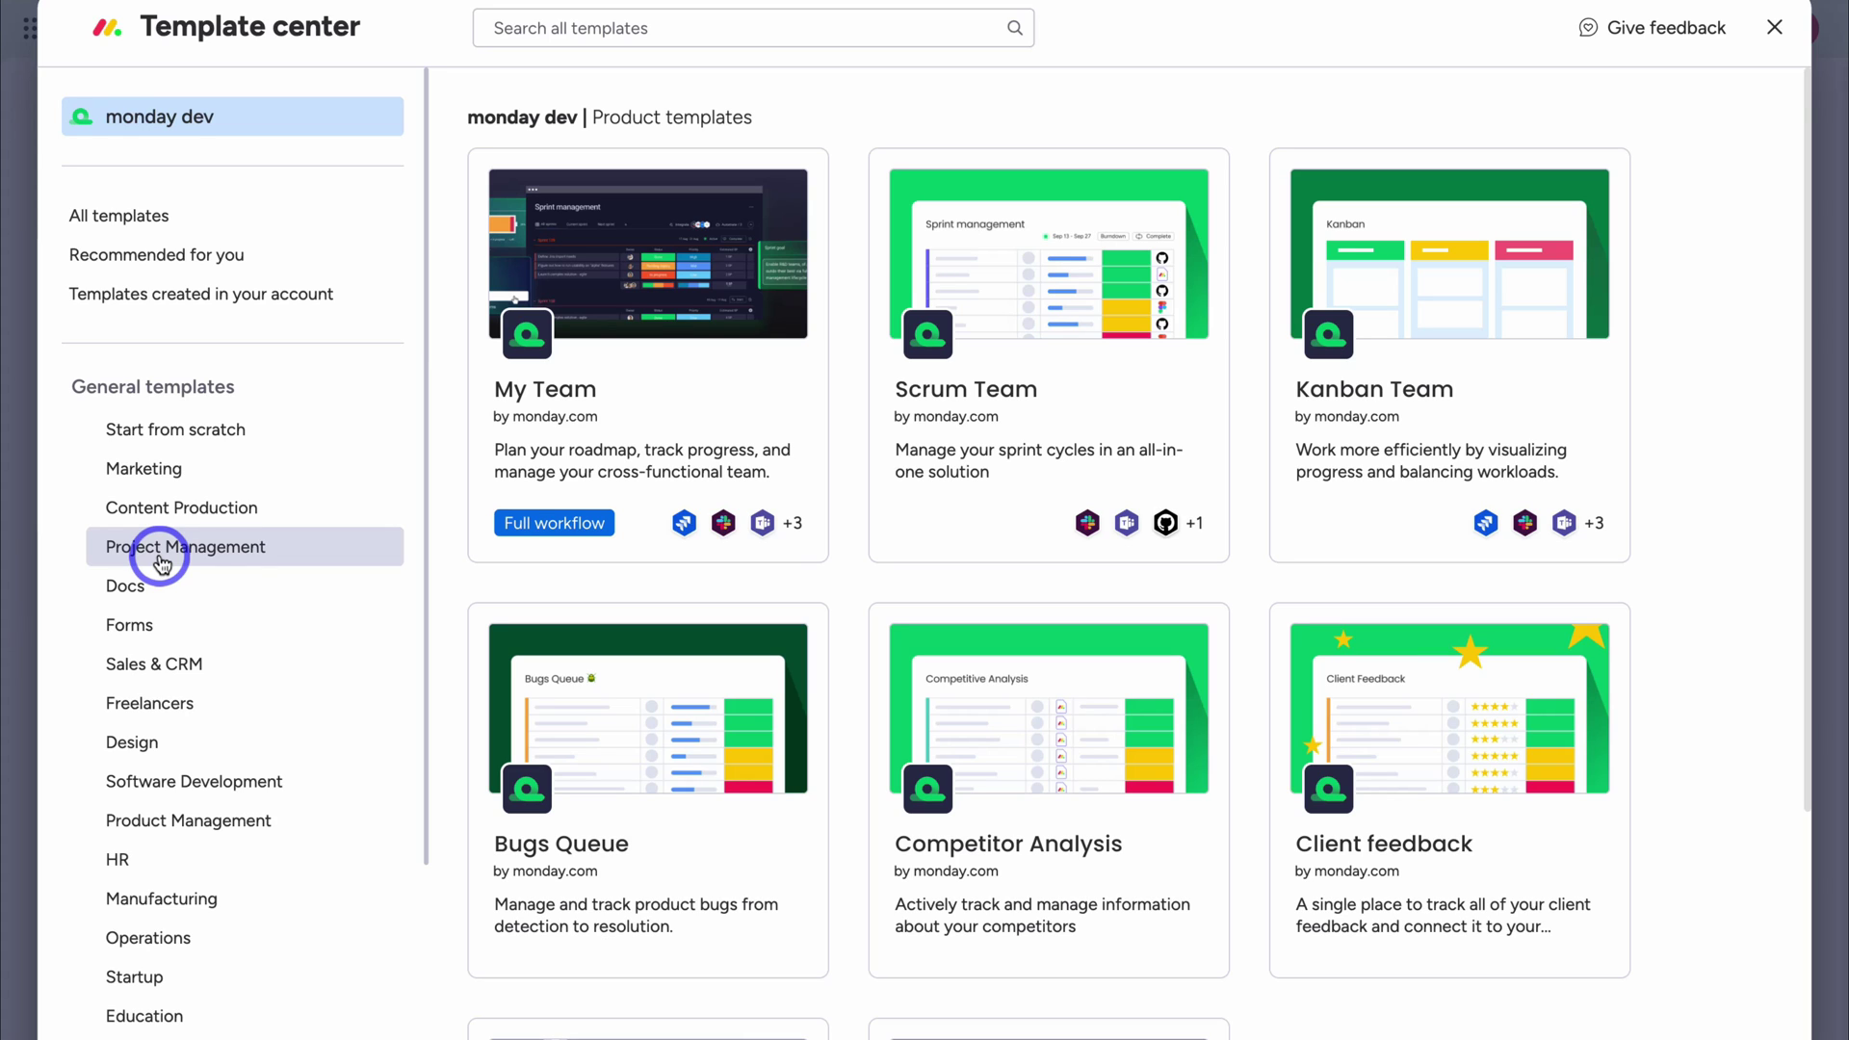
{"action": "left_click", "coordinate": [1775, 27]}
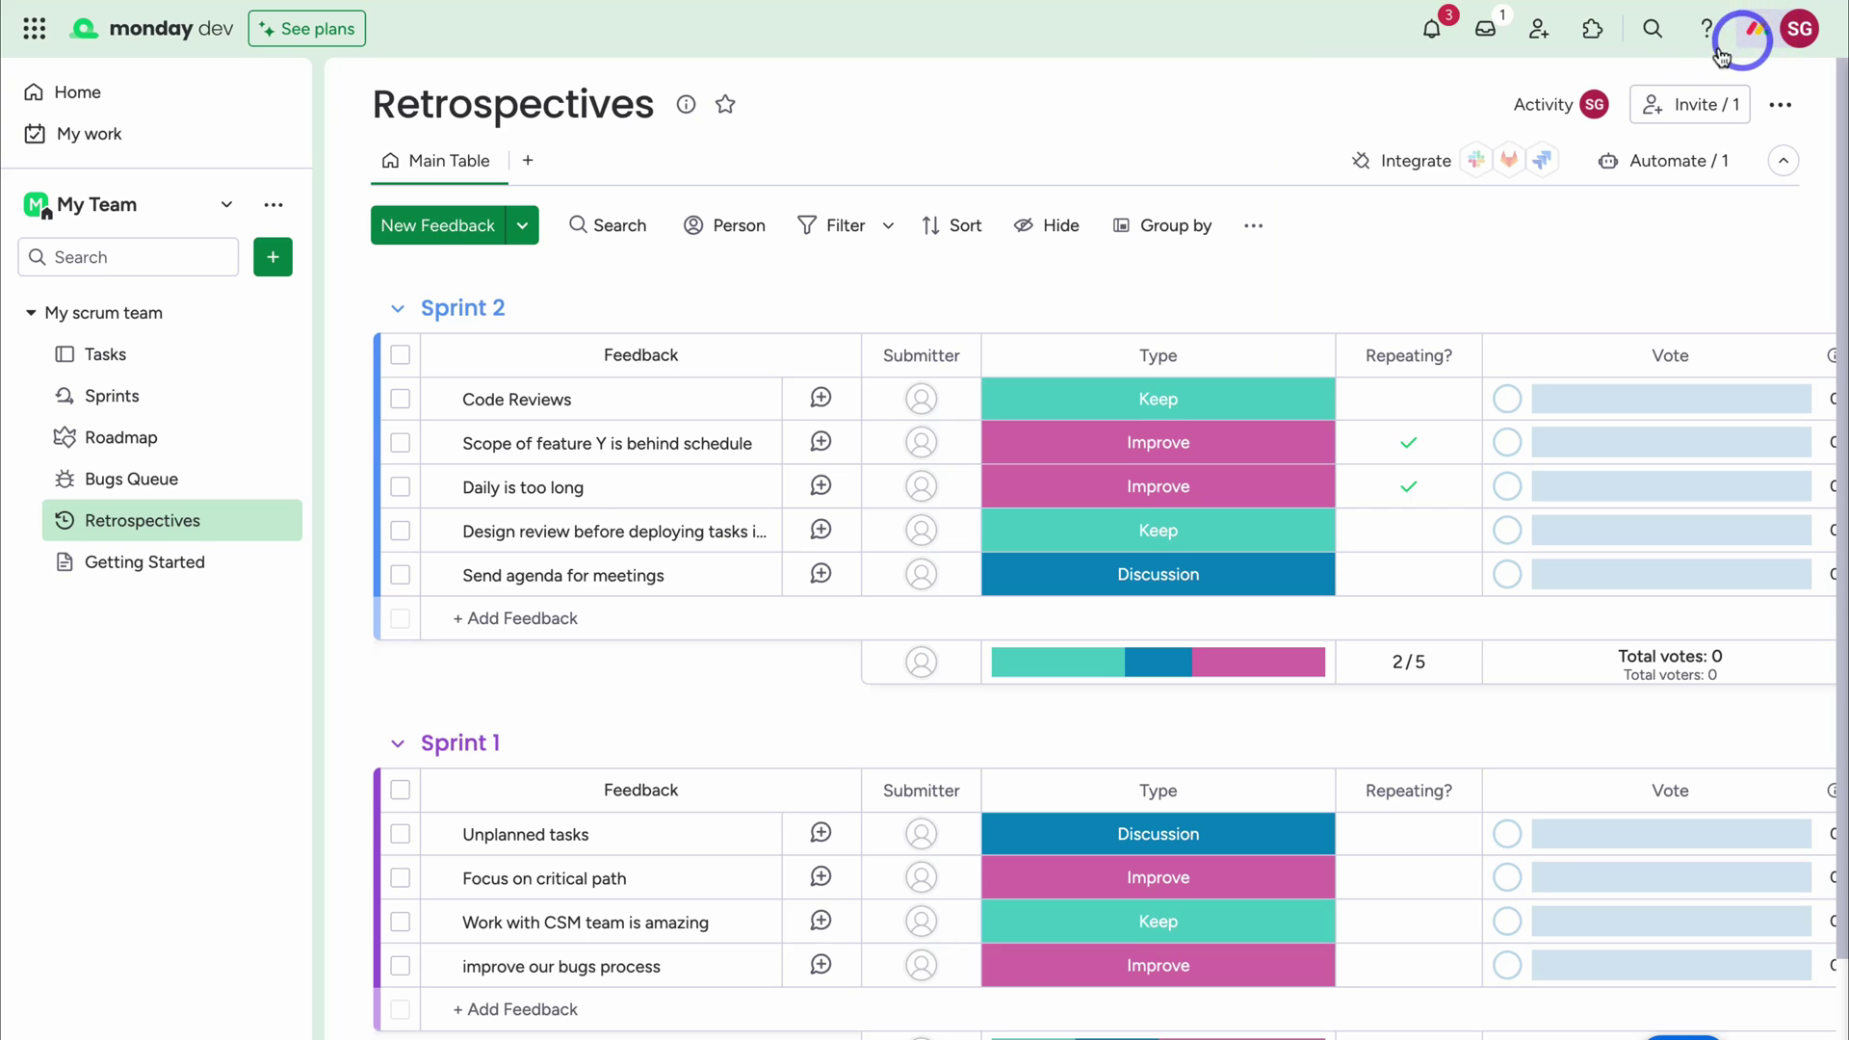
Filter the Roadmap epics to the current user's, then clear the person filter
{"action": "left_click", "coordinate": [192, 445]}
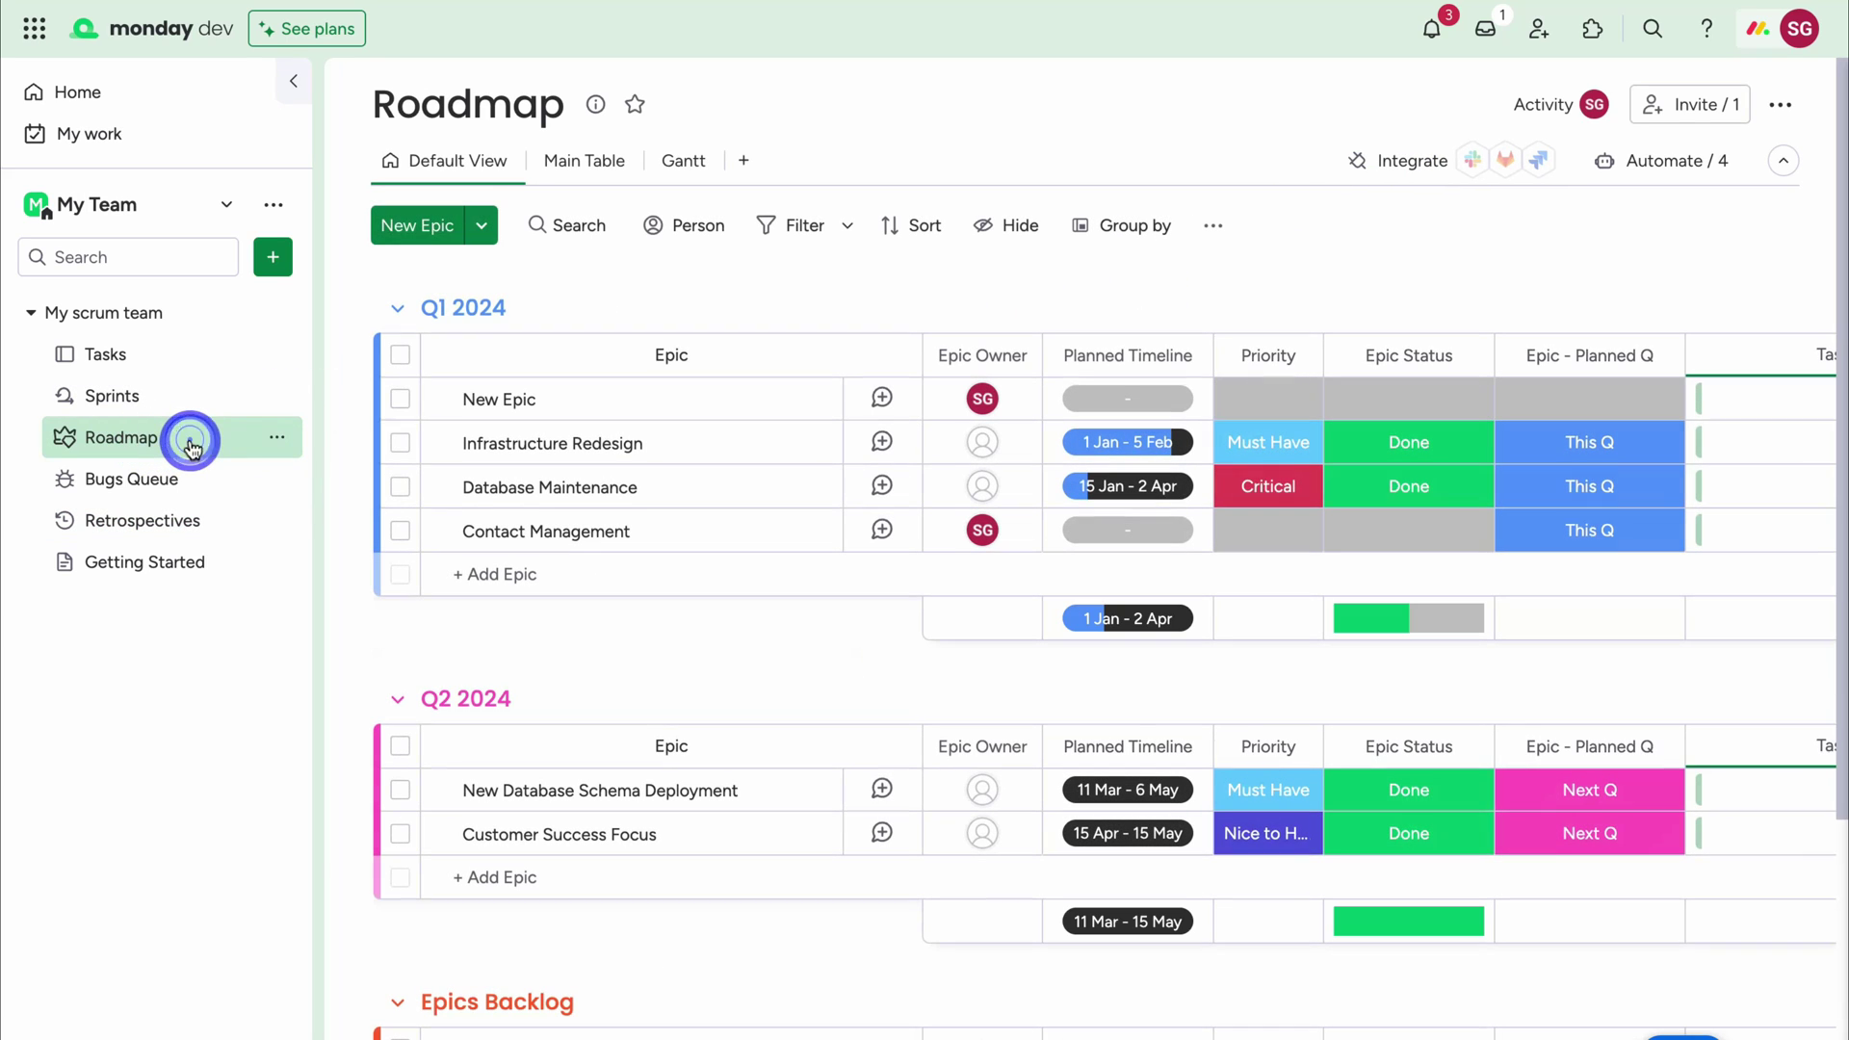
{"action": "left_click", "coordinate": [690, 236]}
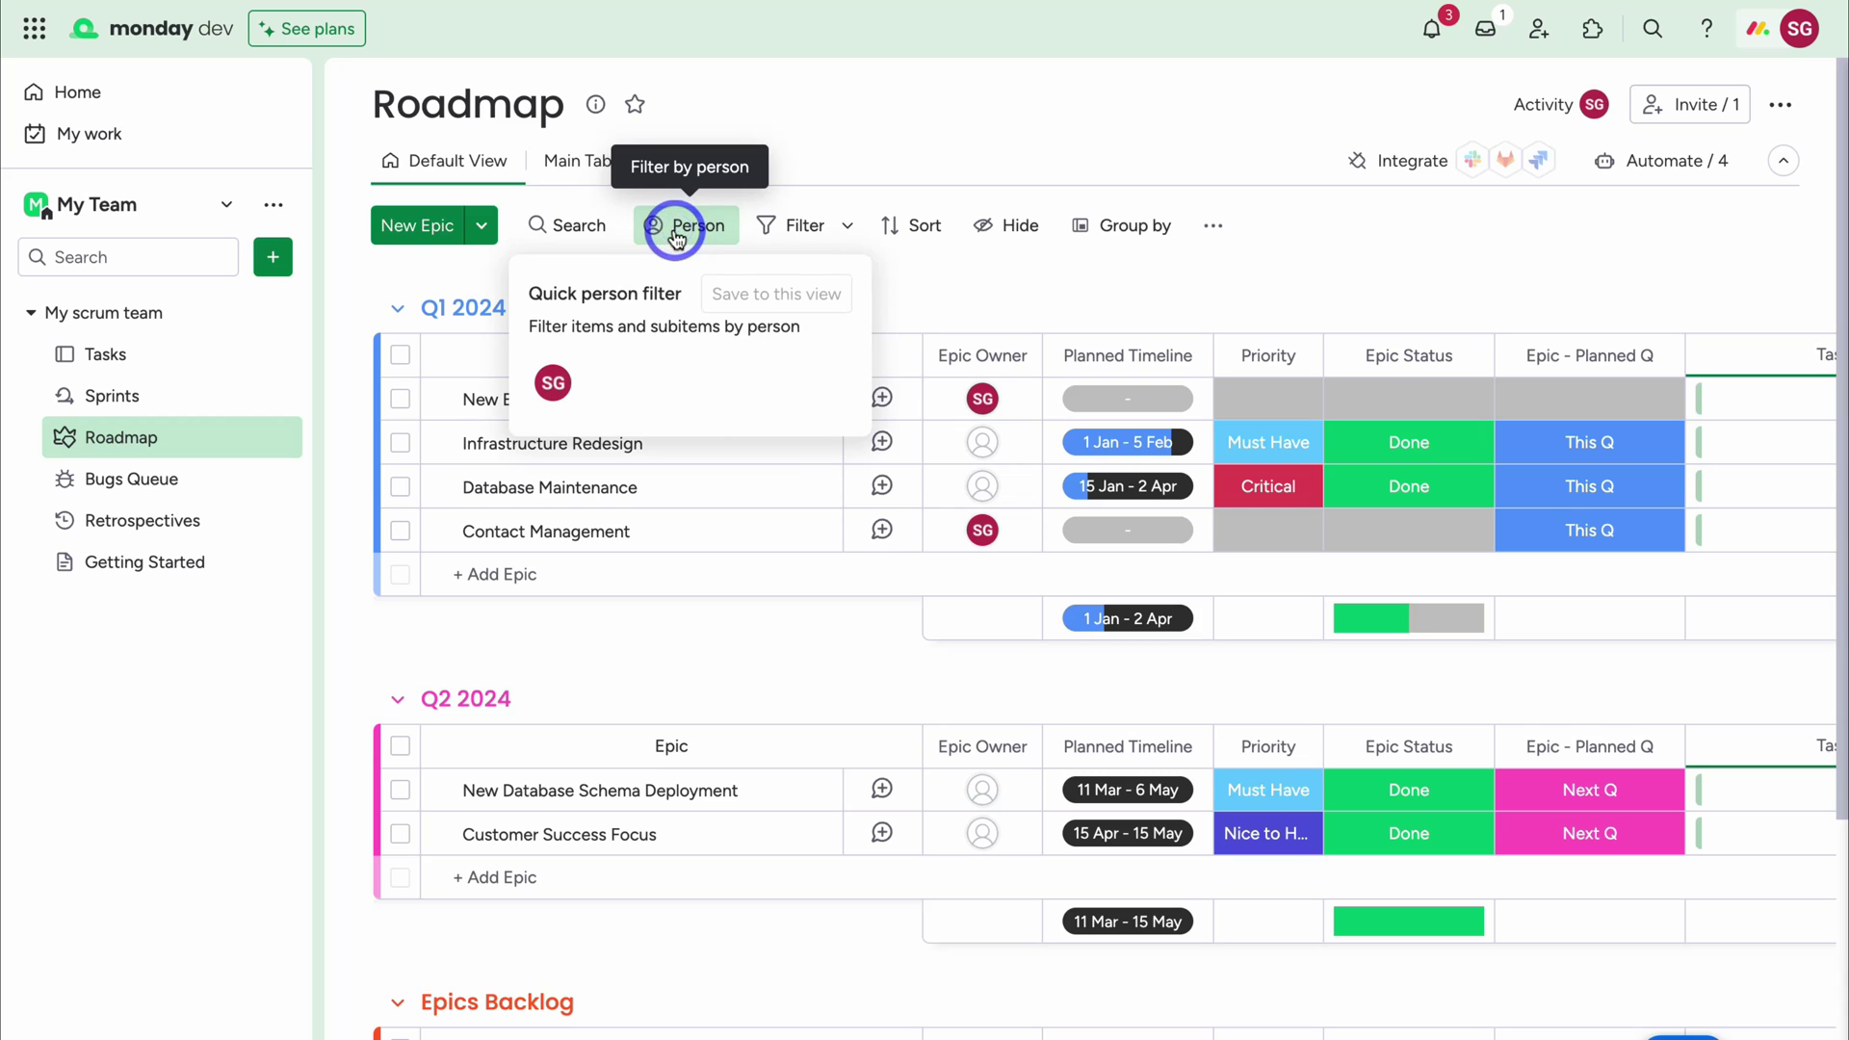
{"action": "left_click", "coordinate": [553, 383]}
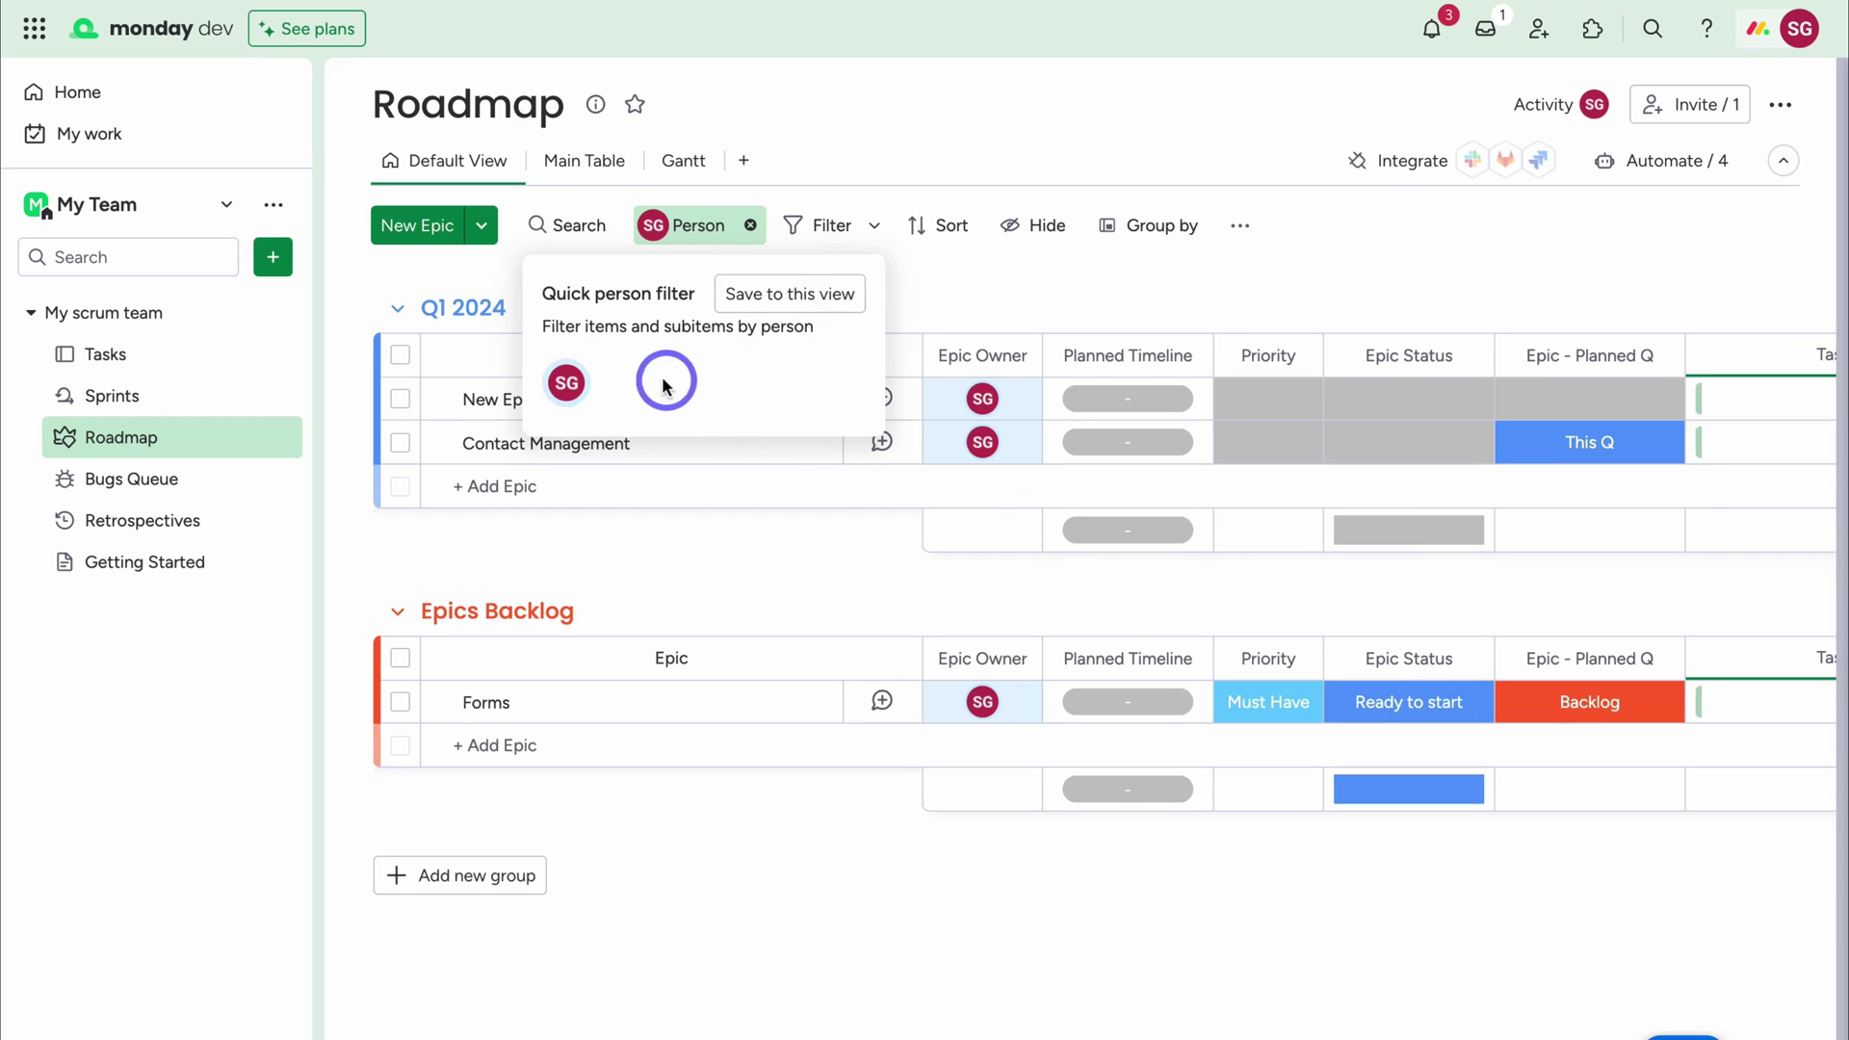
{"action": "left_click", "coordinate": [750, 225]}
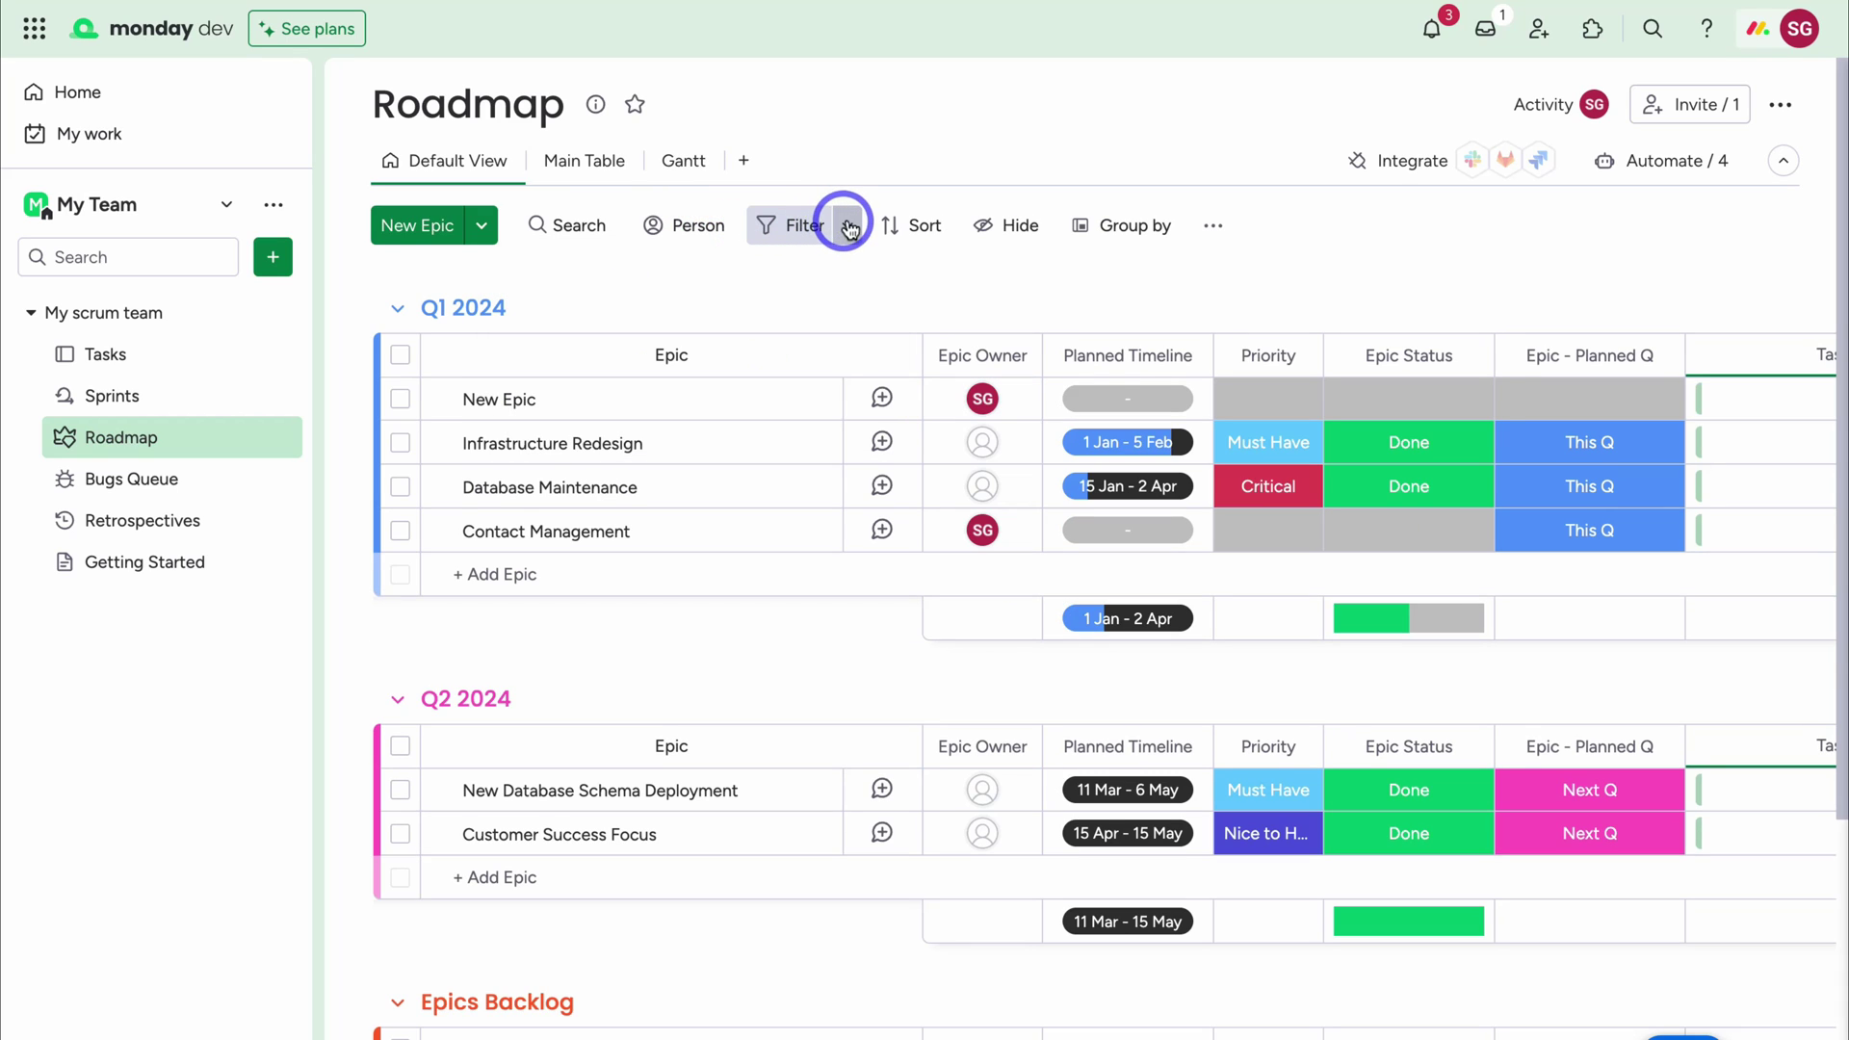
Close Roadmap's advanced filters unused, then move via Sprints to the Tasks board
{"action": "left_click", "coordinate": [848, 224]}
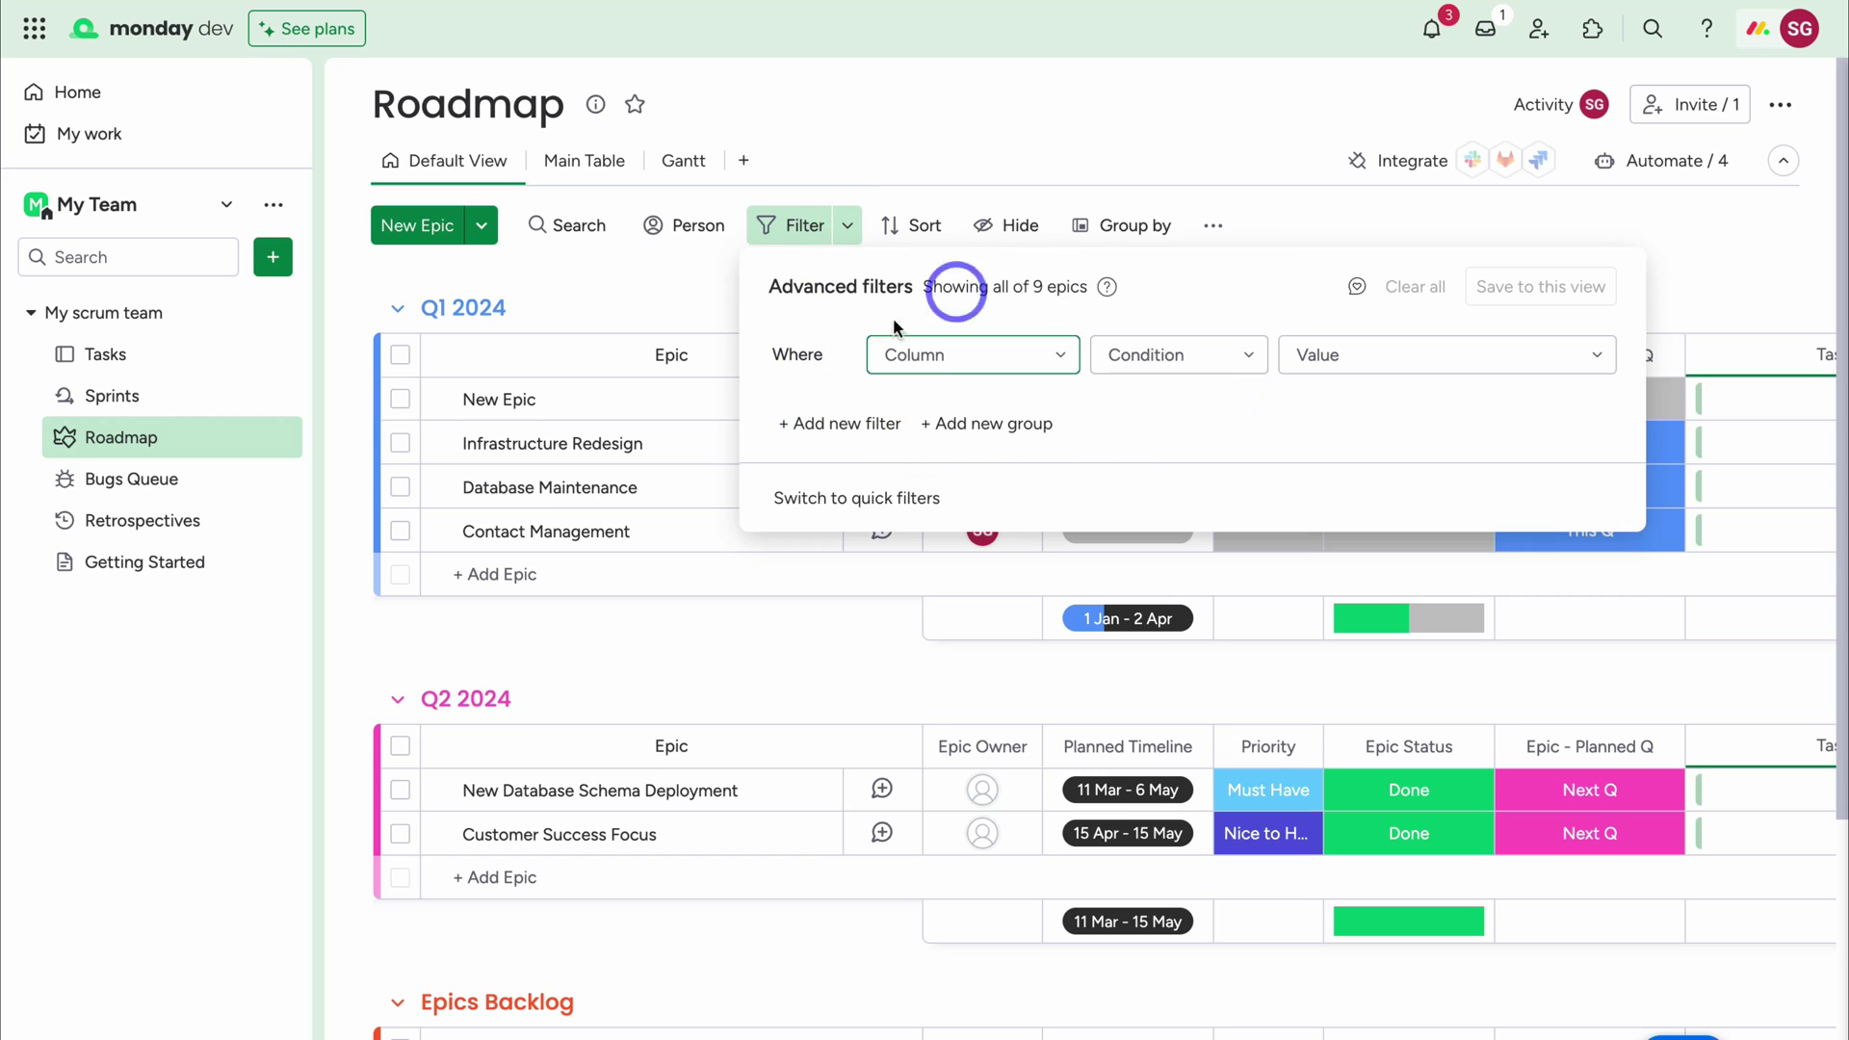
{"action": "left_click", "coordinate": [661, 303]}
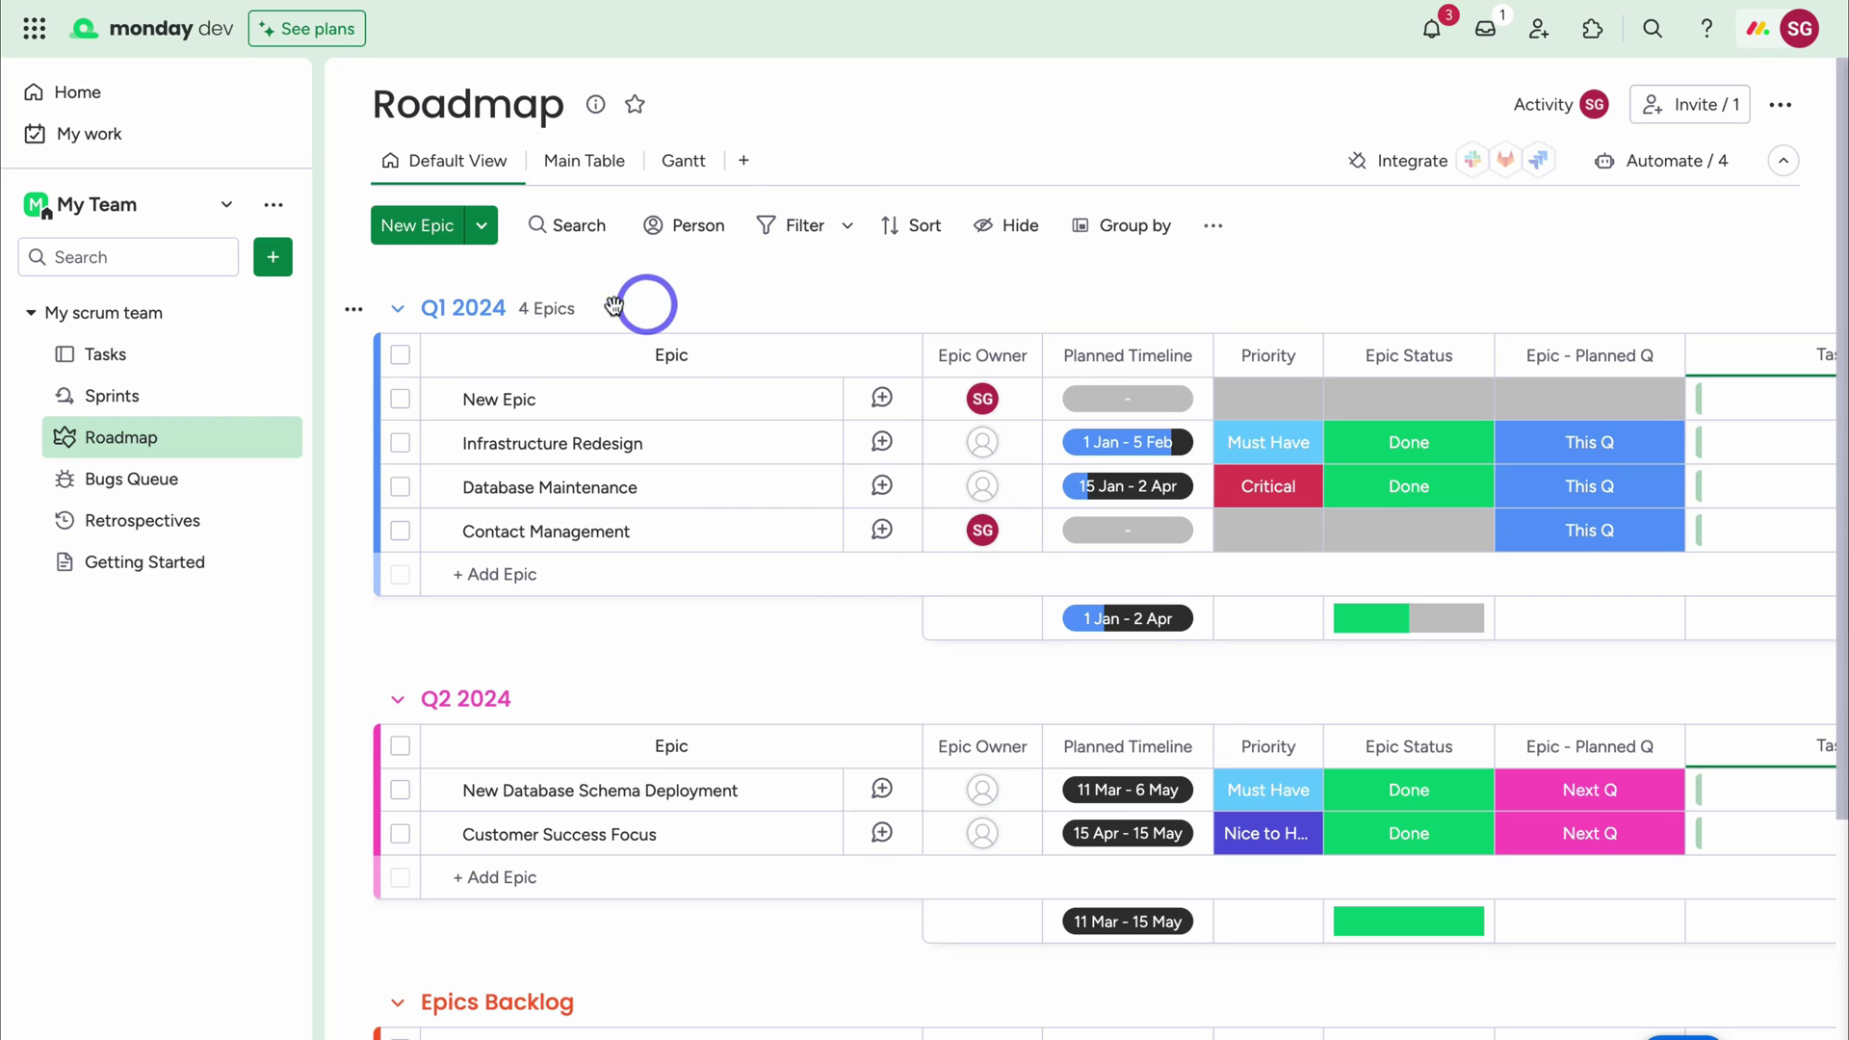
{"action": "left_click", "coordinate": [193, 400]}
{"action": "left_click", "coordinate": [192, 356]}
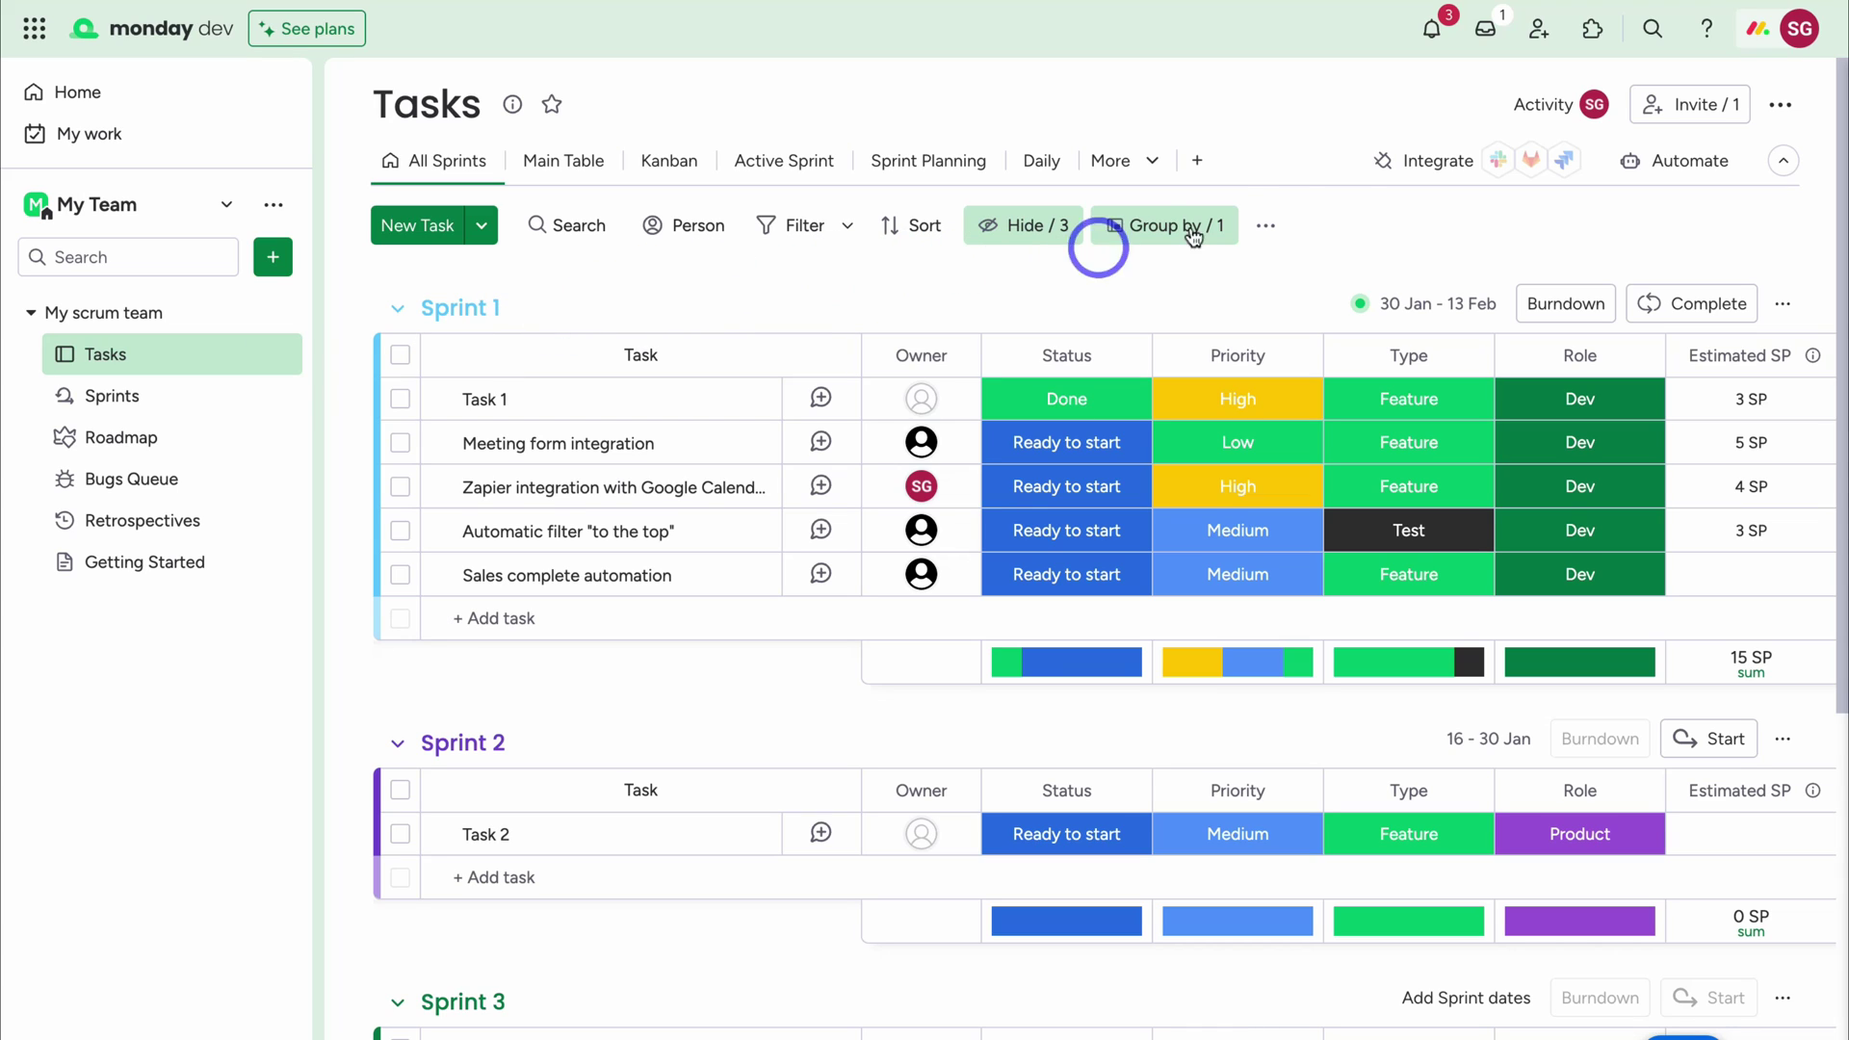
Check notifications and the My Work overview, then land on the Home page
{"action": "left_click", "coordinate": [1437, 42]}
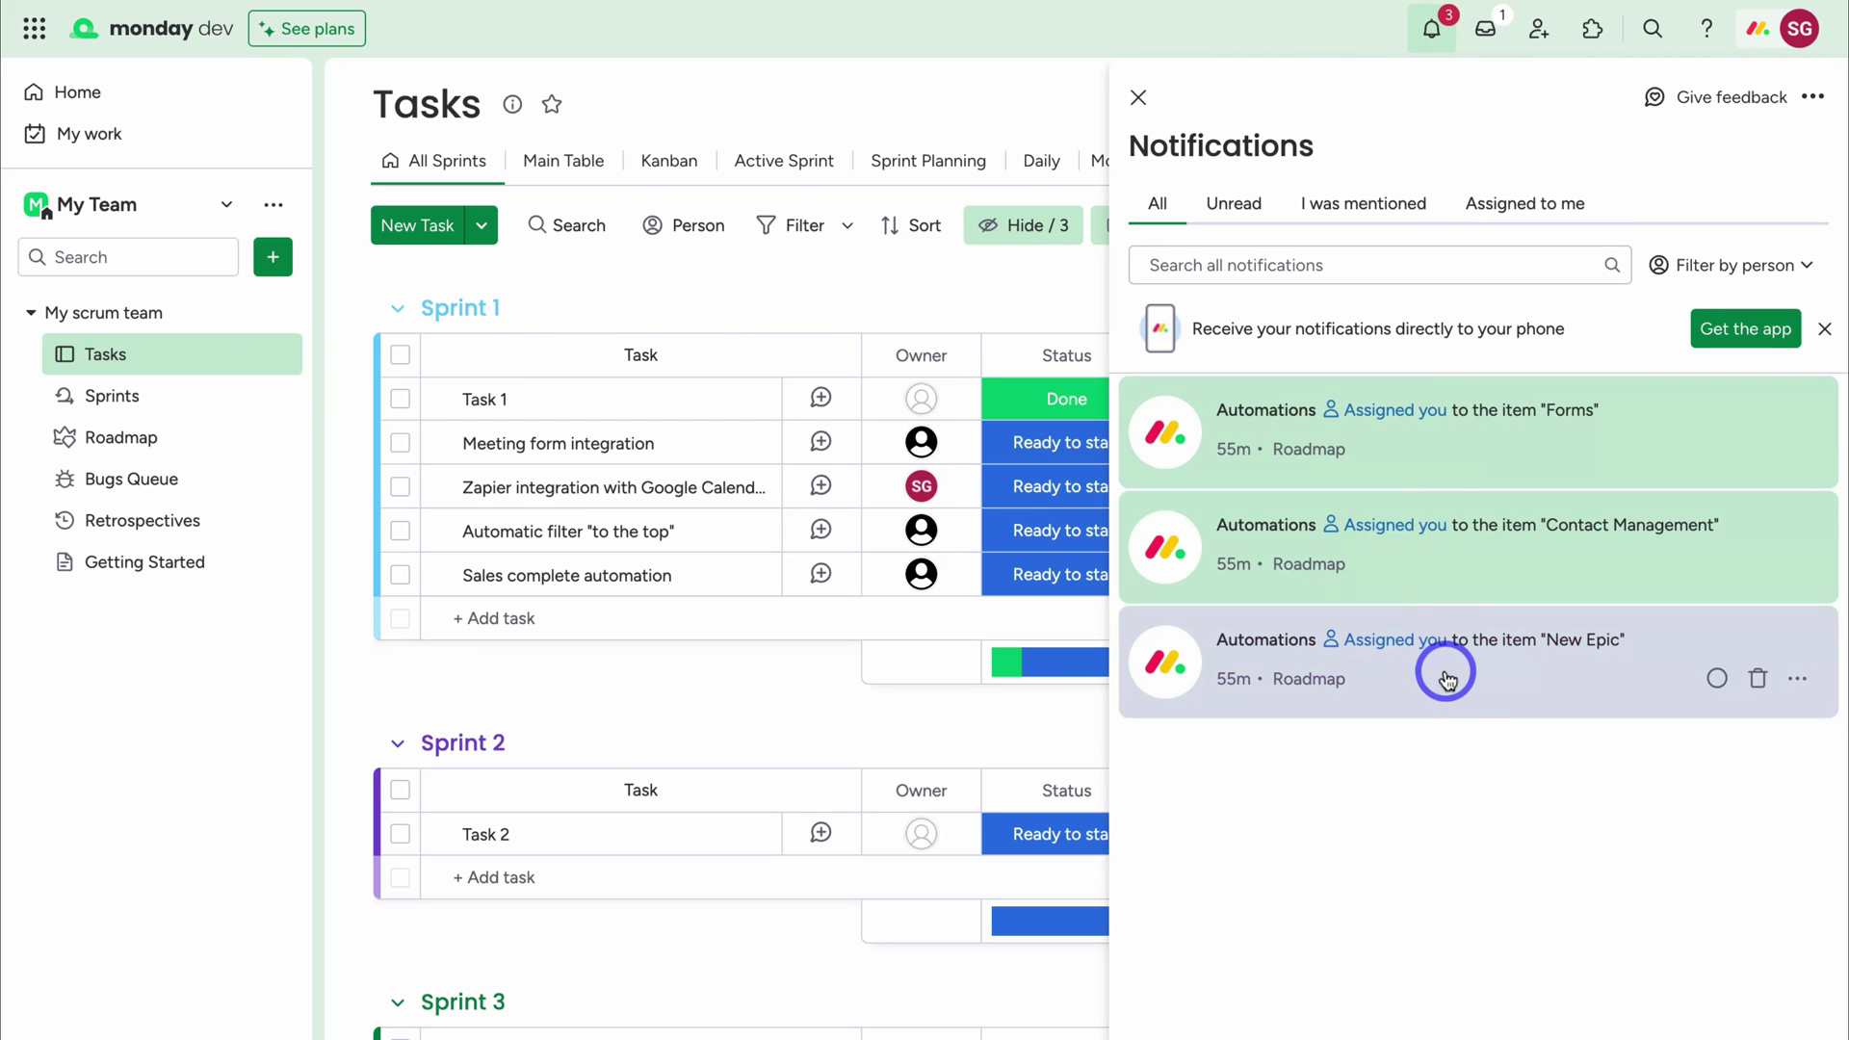
{"action": "left_click", "coordinate": [89, 145]}
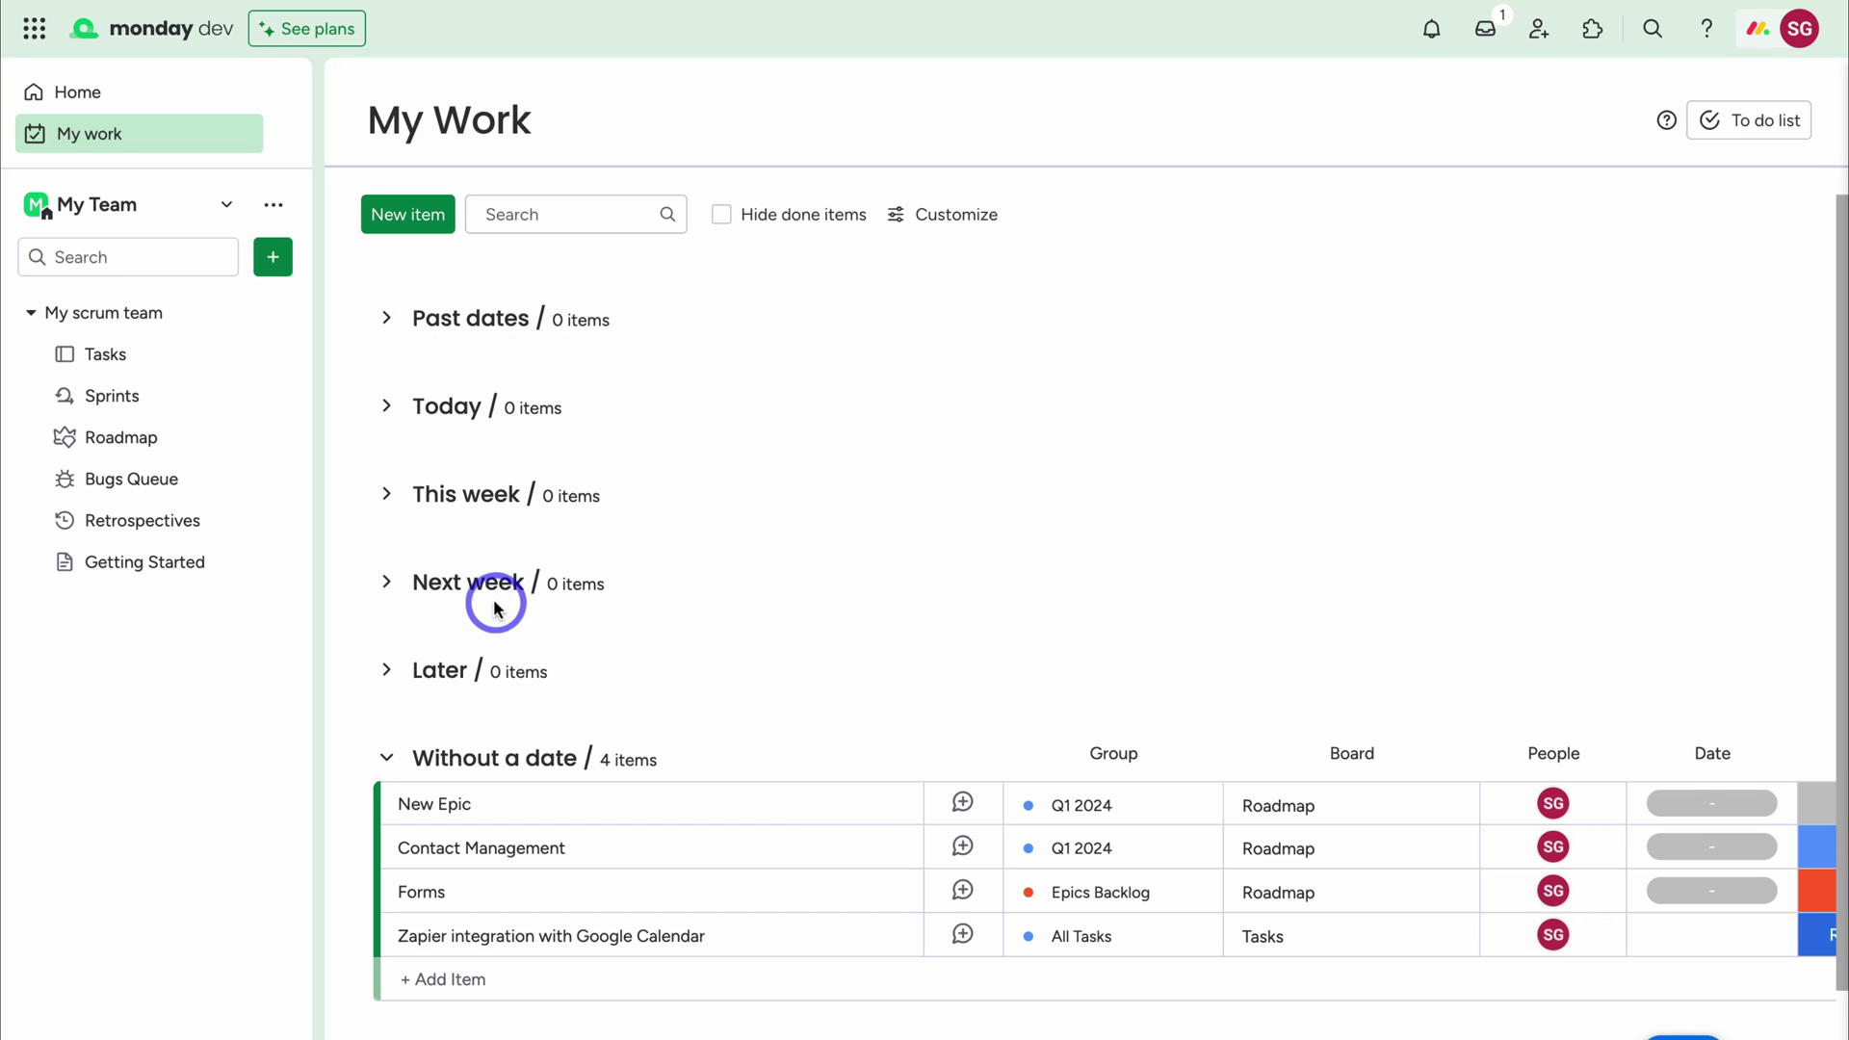
{"action": "scroll", "coordinate": [743, 619], "scroll_direction": "down", "scroll_amount": 2}
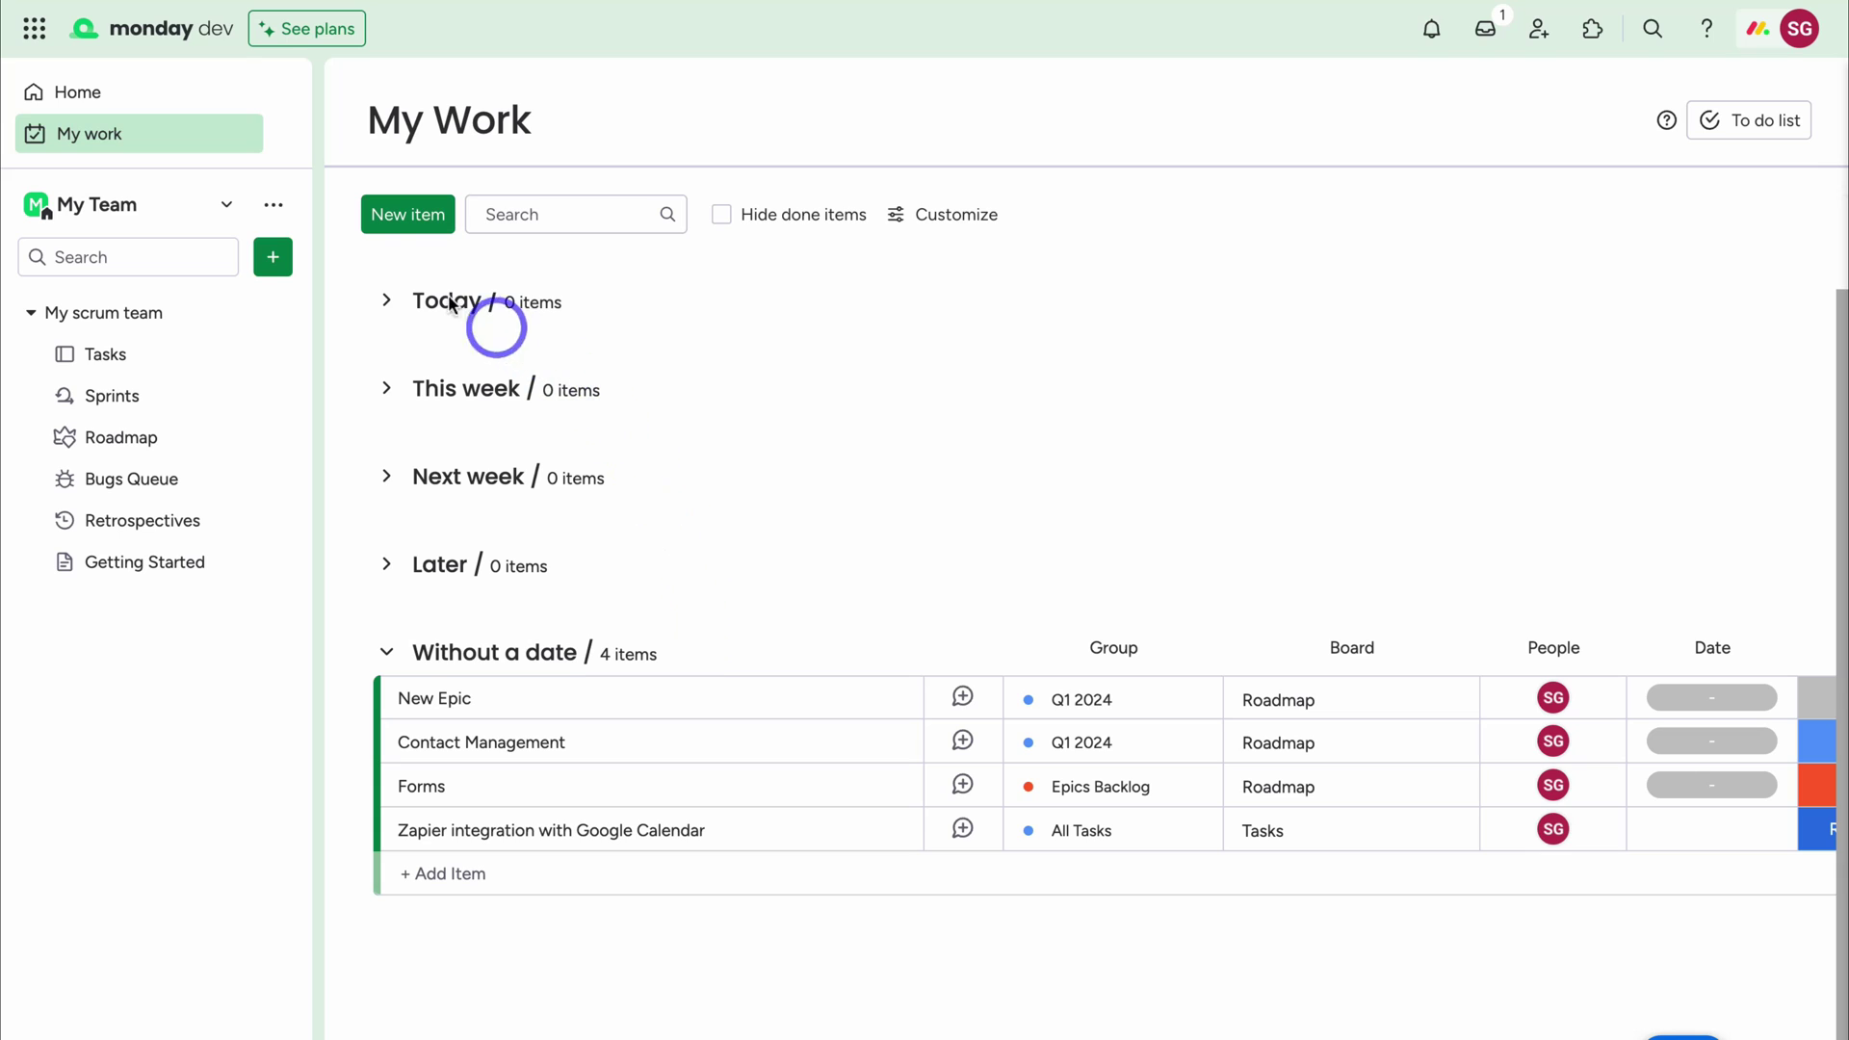
{"action": "left_click", "coordinate": [88, 94]}
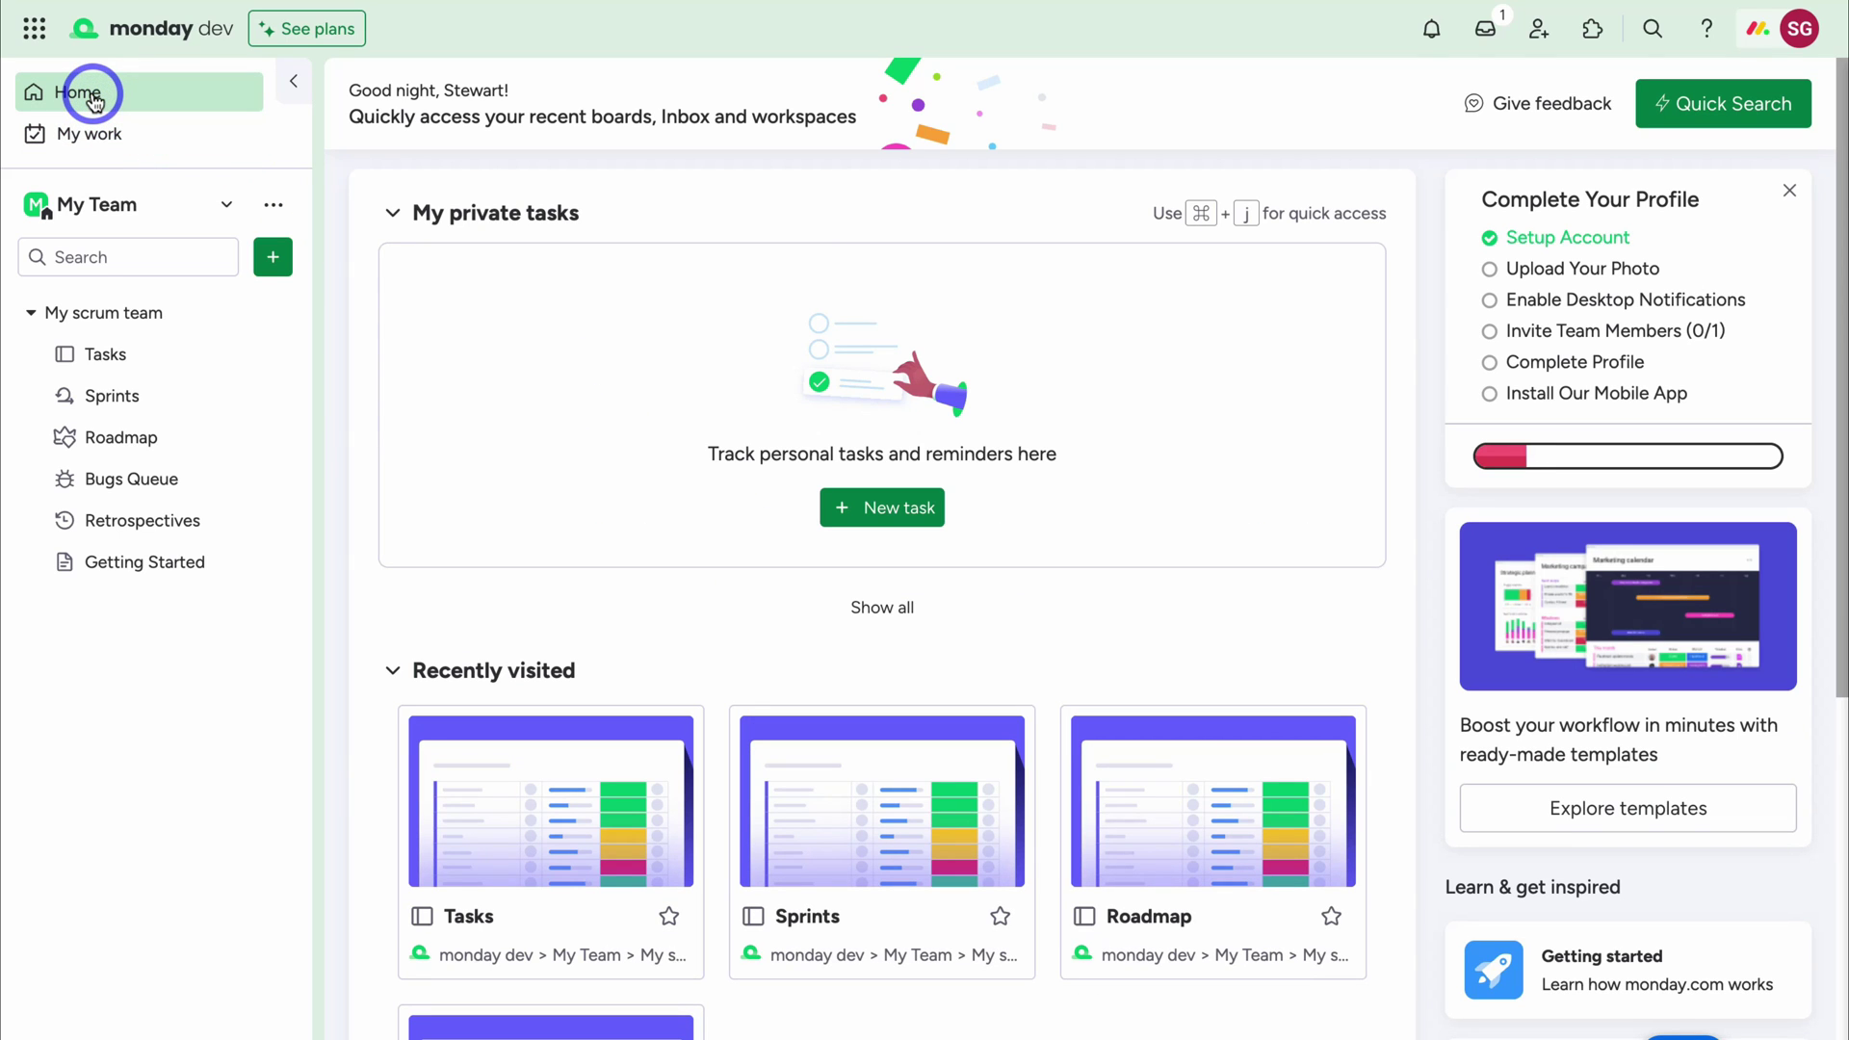